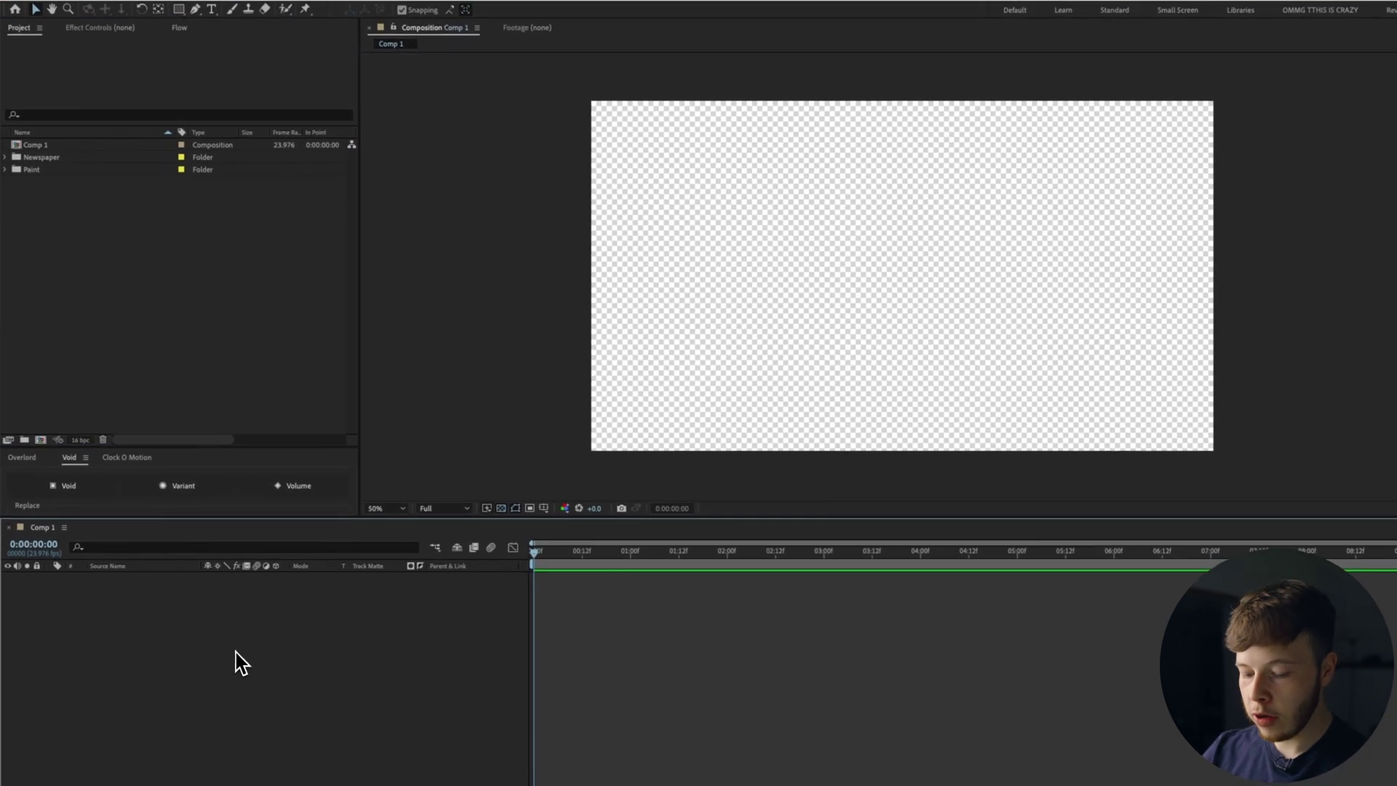
Add a 1920×1080 black solid, Black Solid 1, as Comp 1's background
key("super+y")
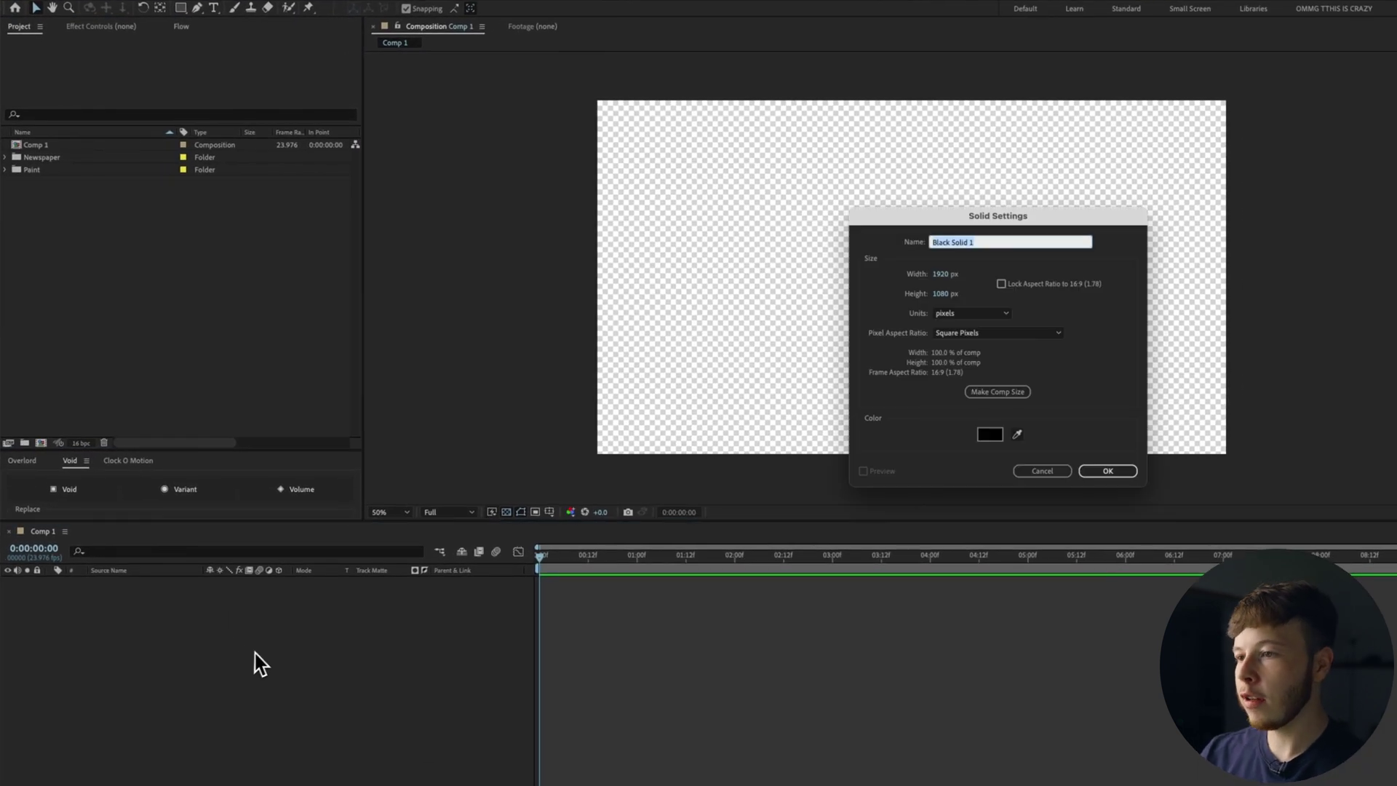
left_click(987, 436)
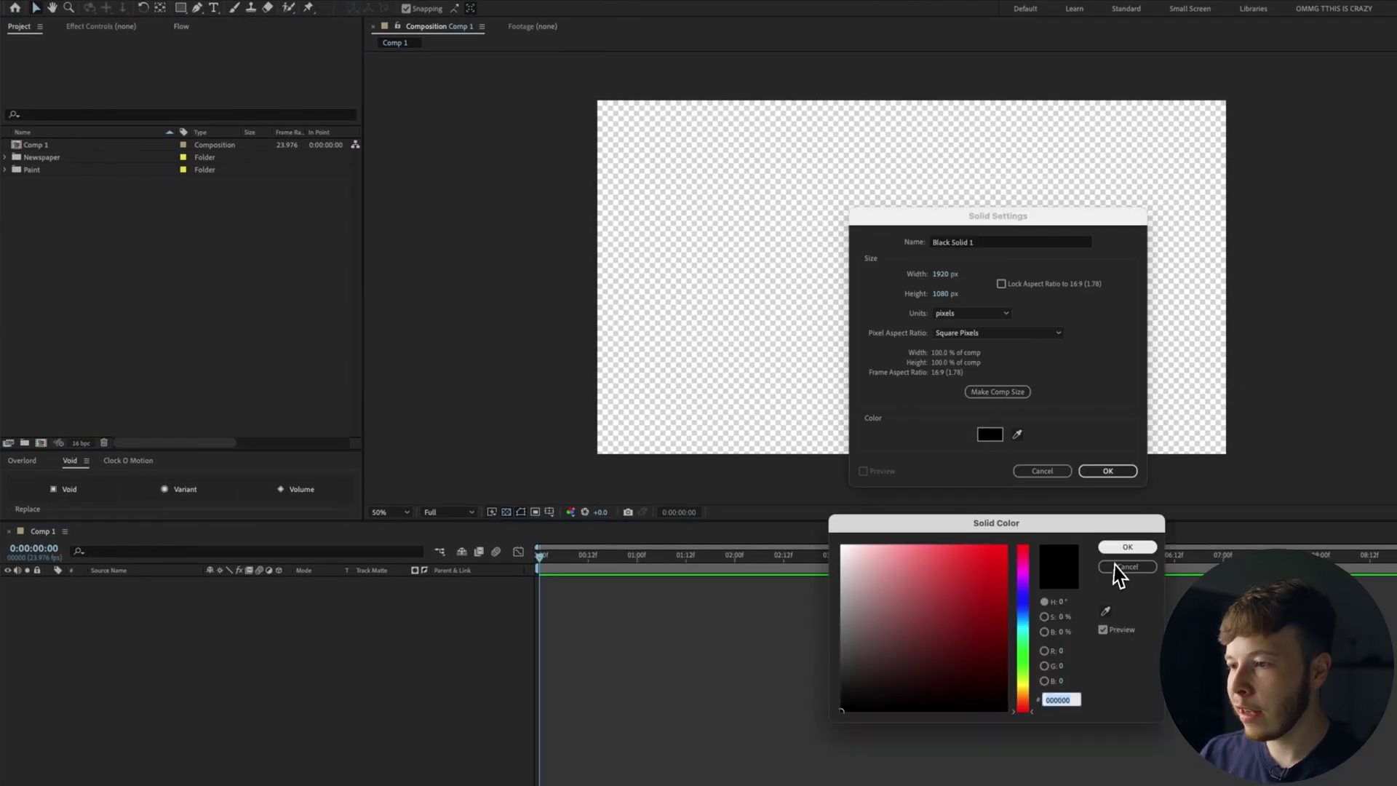
left_click(1120, 568)
left_click(1109, 472)
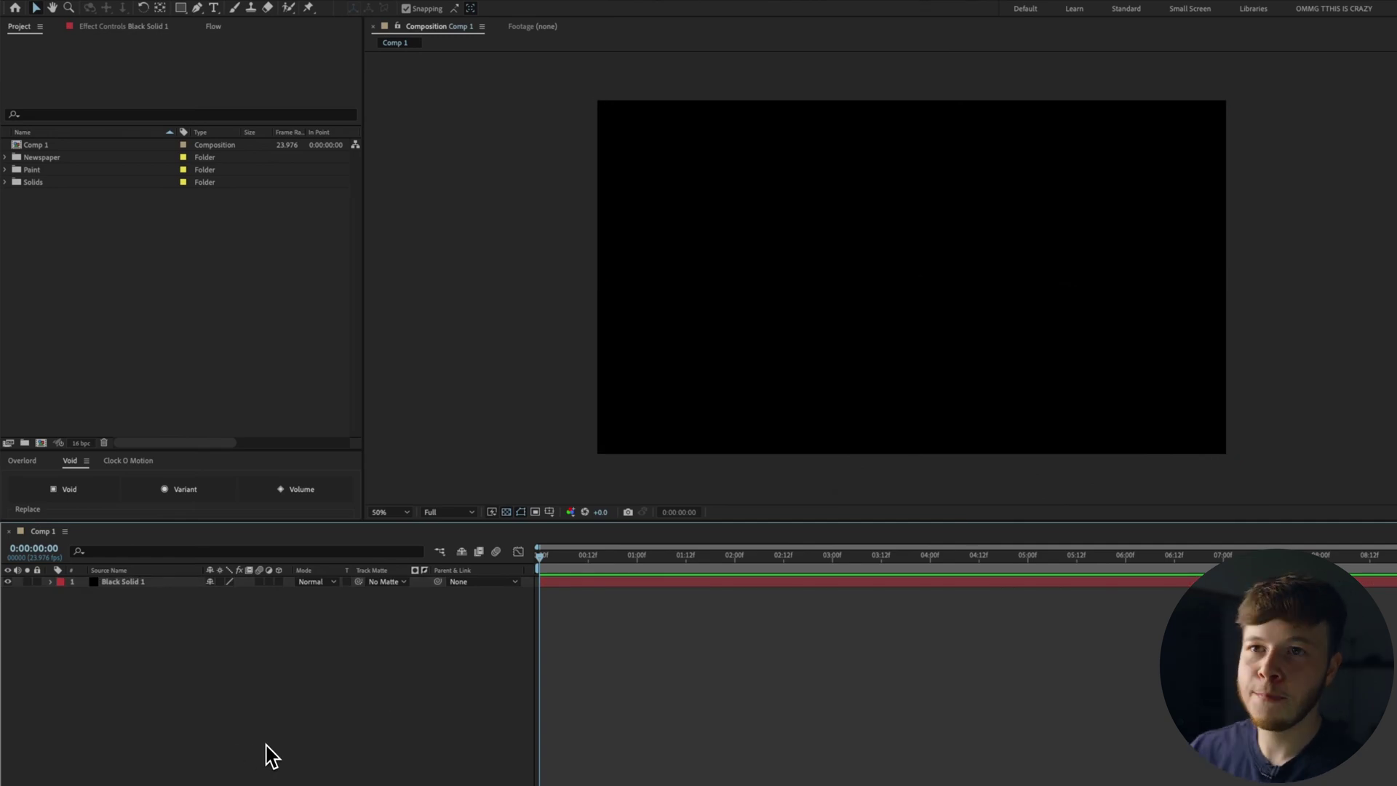
left_click(214, 8)
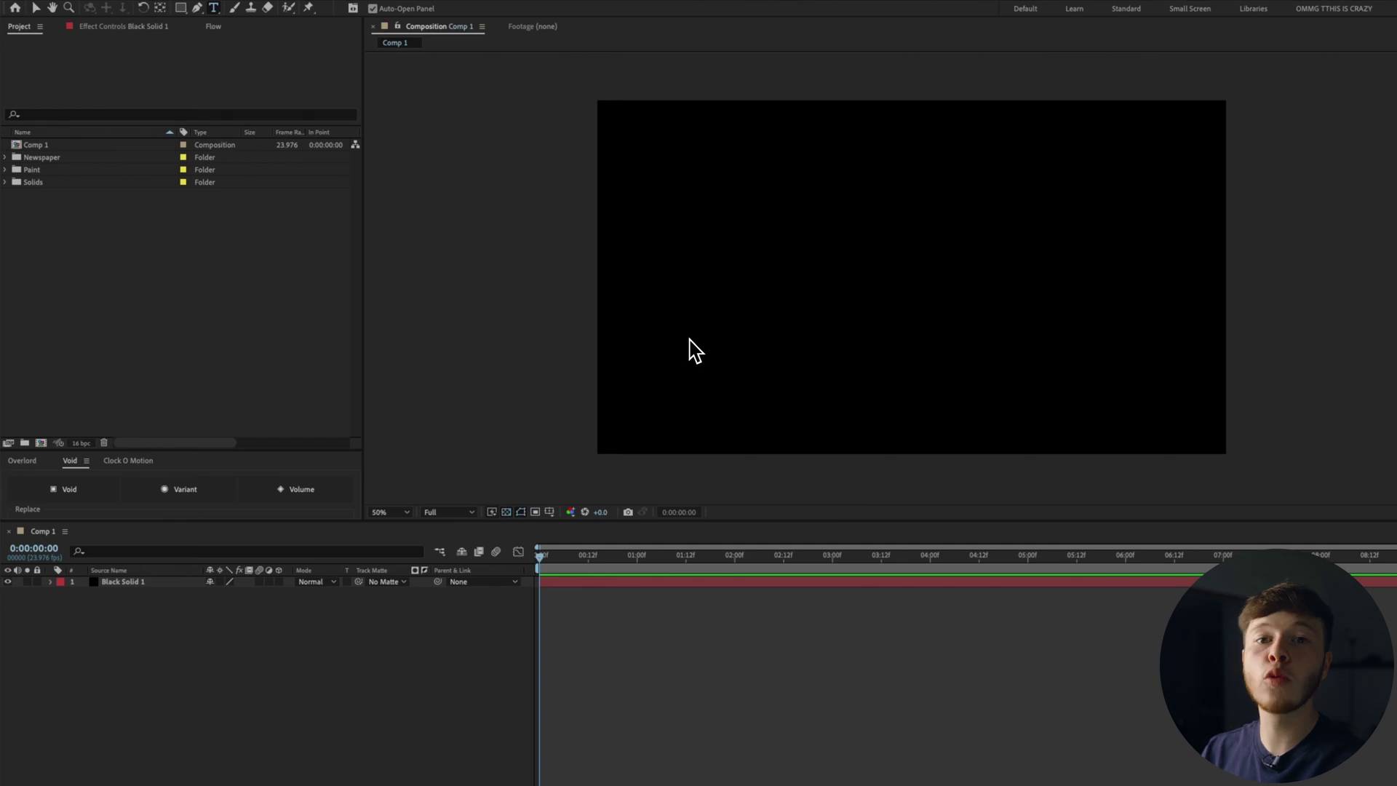
Add a left-aligned '1st Decision' text layer on the left of the comp
left_click(699, 291)
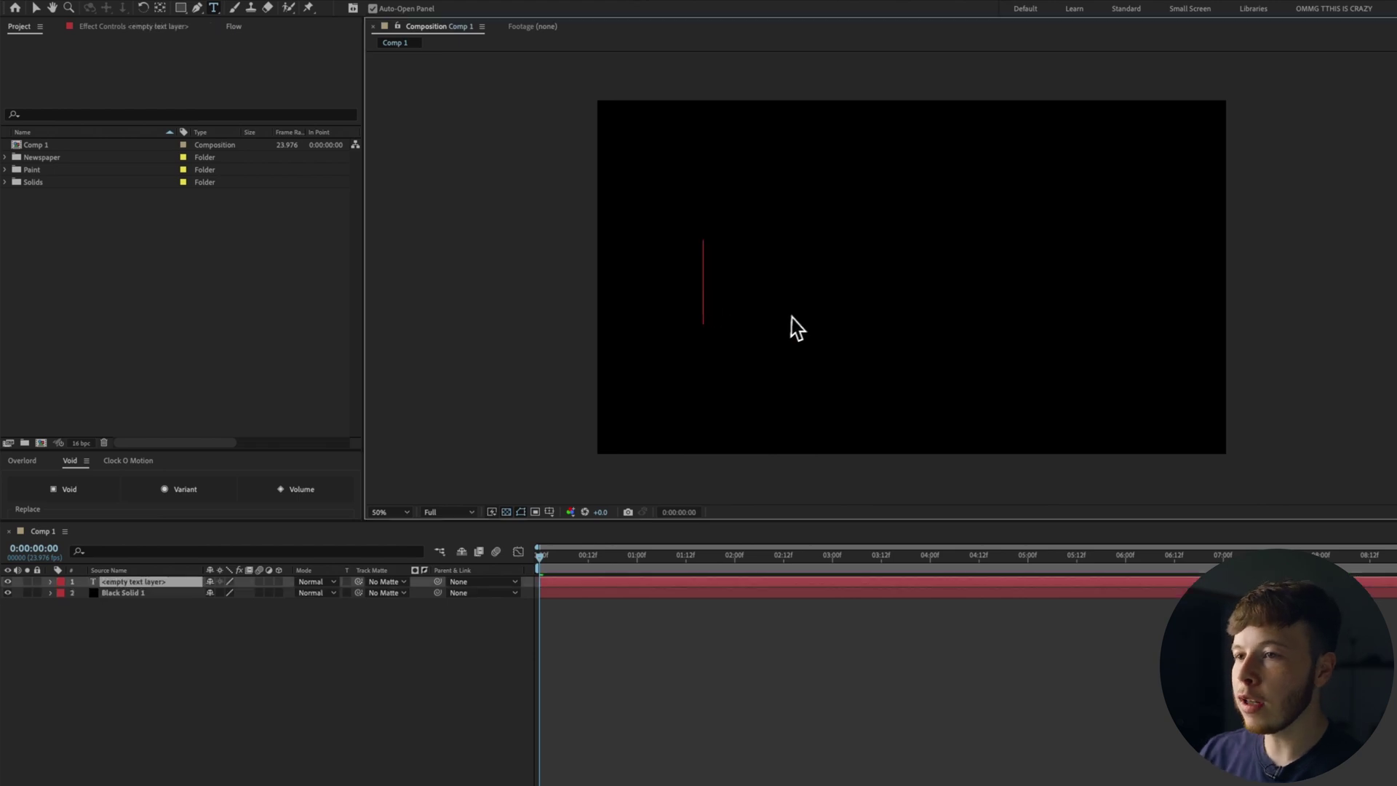
type("1st Decision")
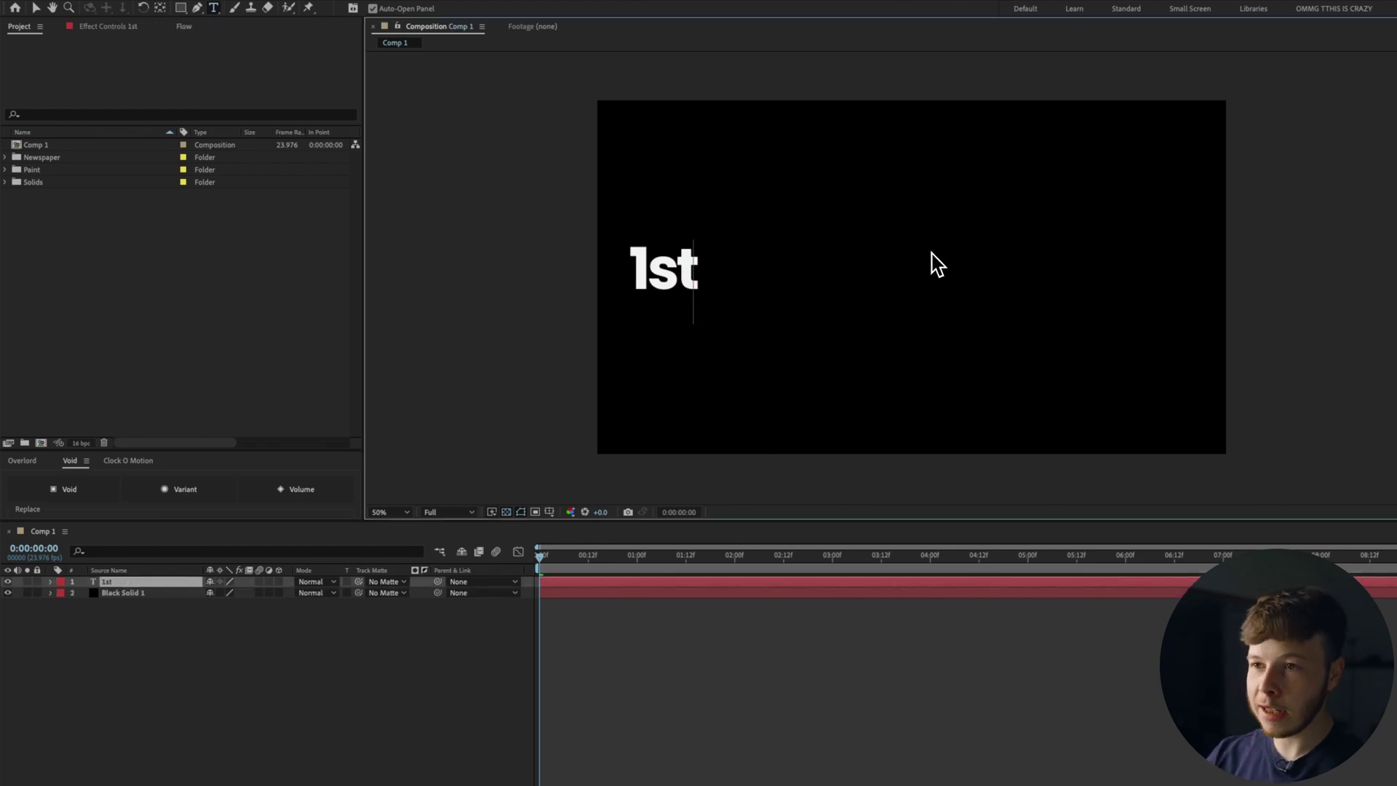
left_click(133, 582)
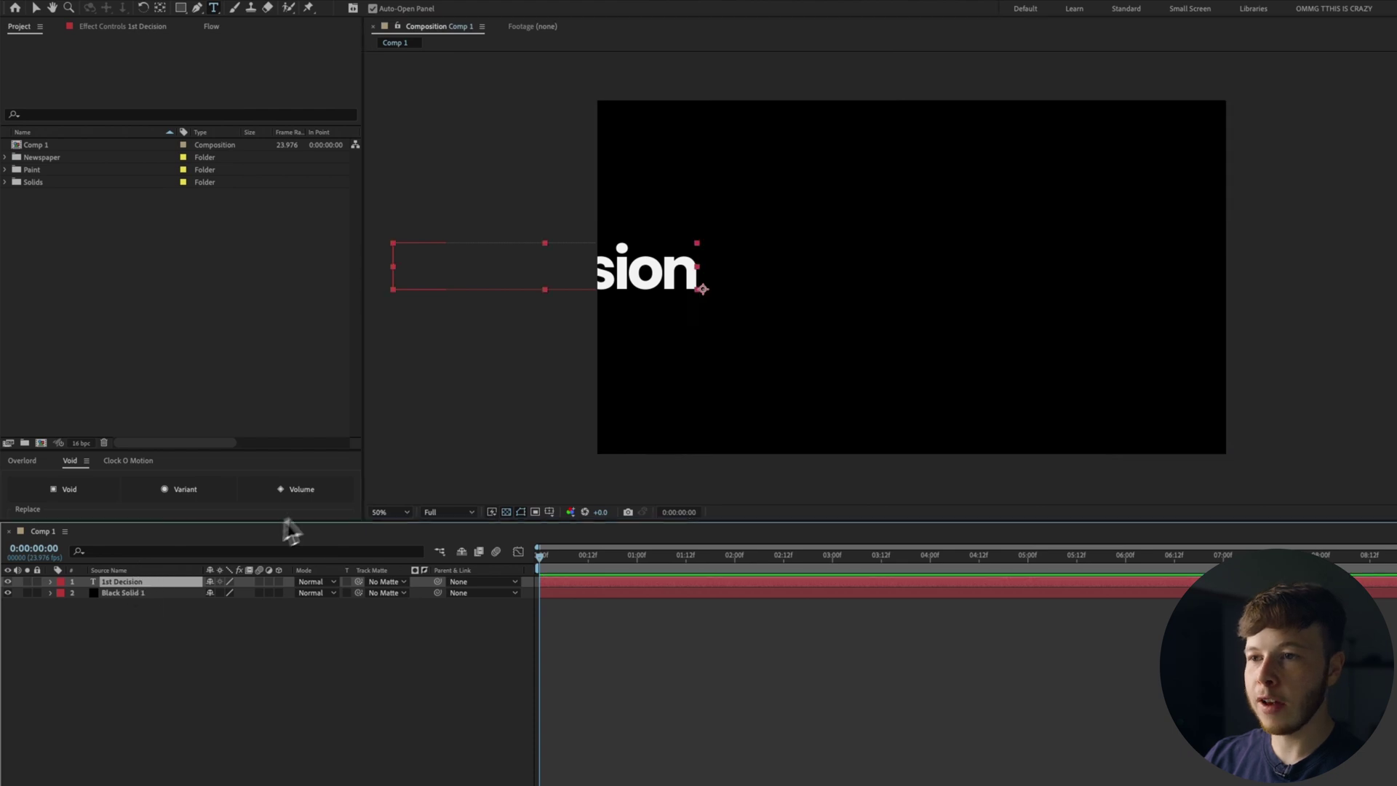
left_click_drag(664, 282, 907, 282)
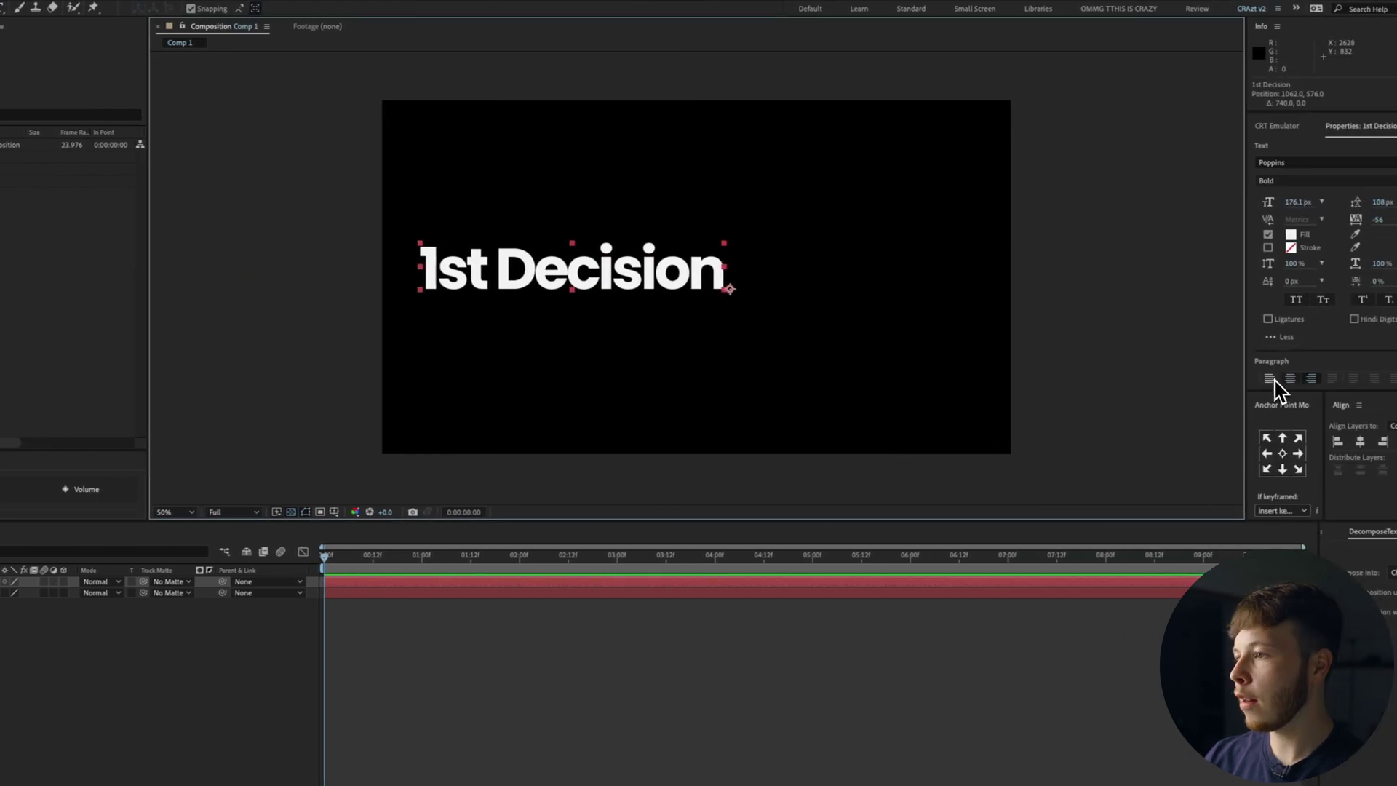
left_click(1209, 378)
left_click_drag(764, 294, 461, 298)
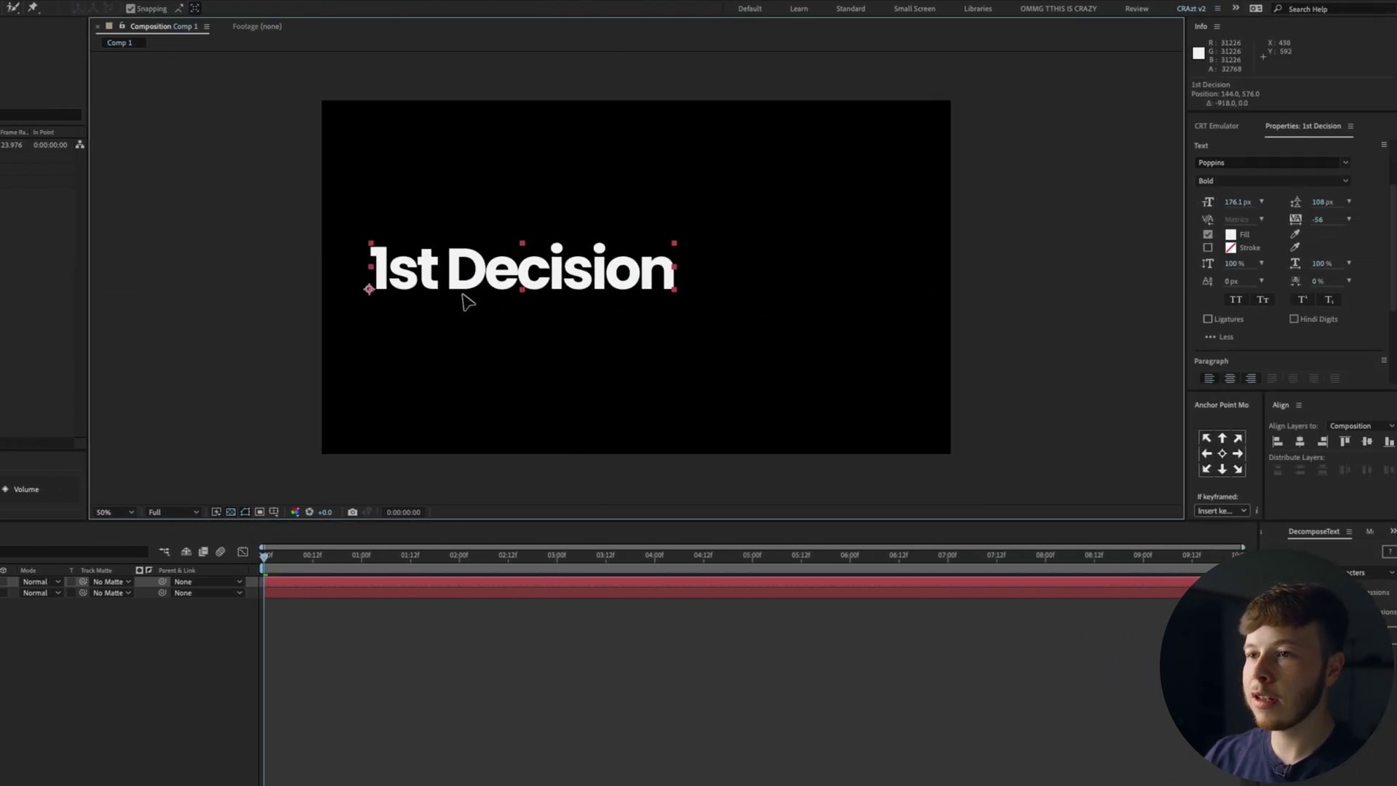
double_click(474, 282)
type("asdasf")
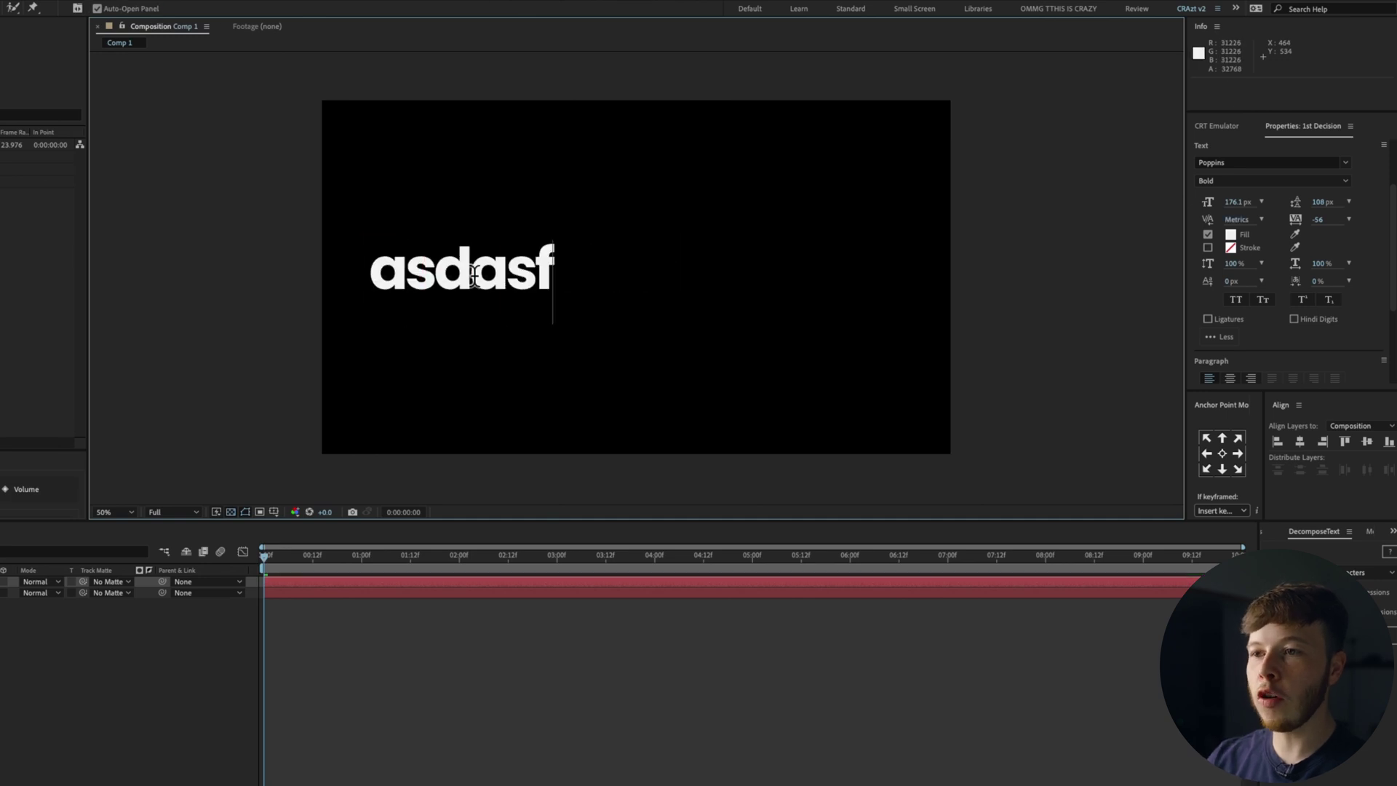
key("ctrl+z")
Set '1st Decision' to DM Serif Display Italic at about 60 px
left_click(1233, 164)
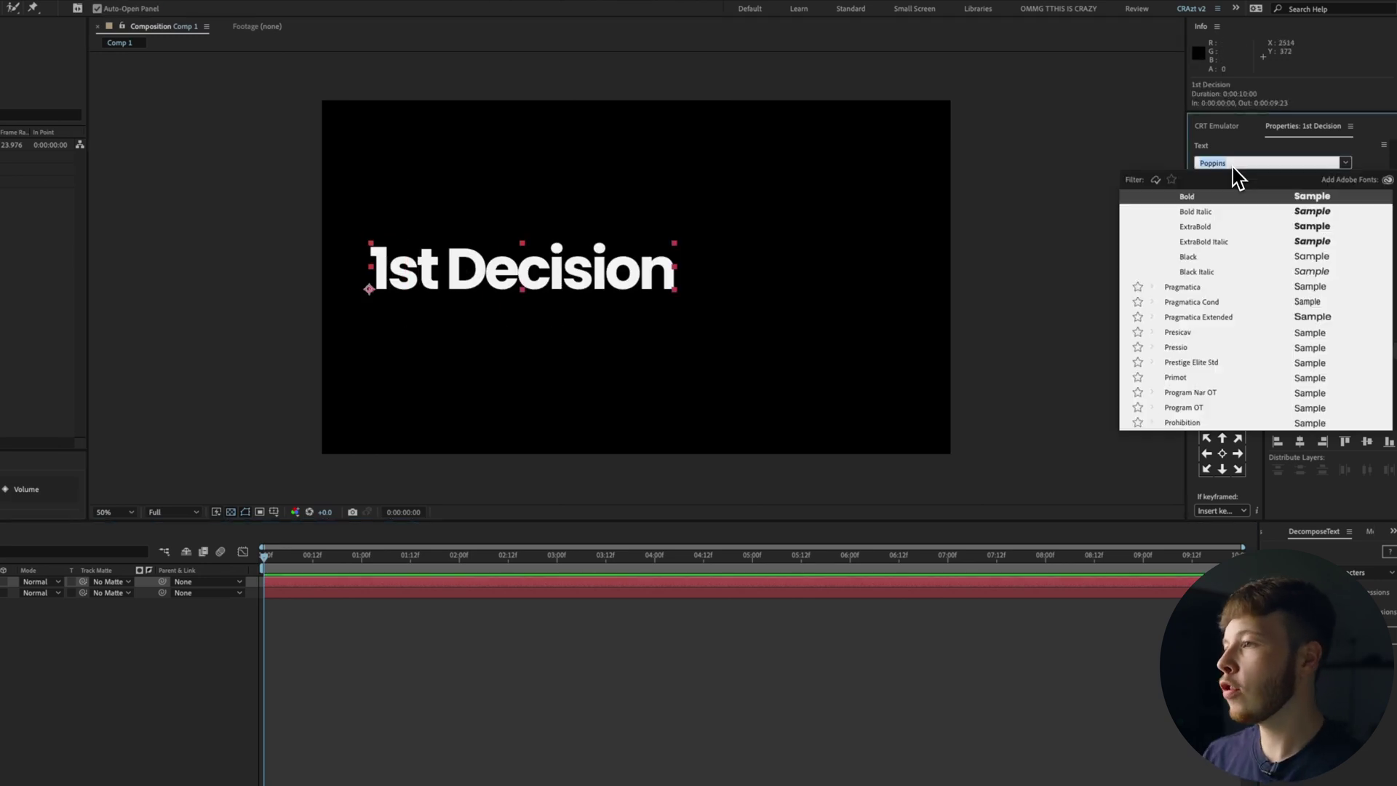
type("dm")
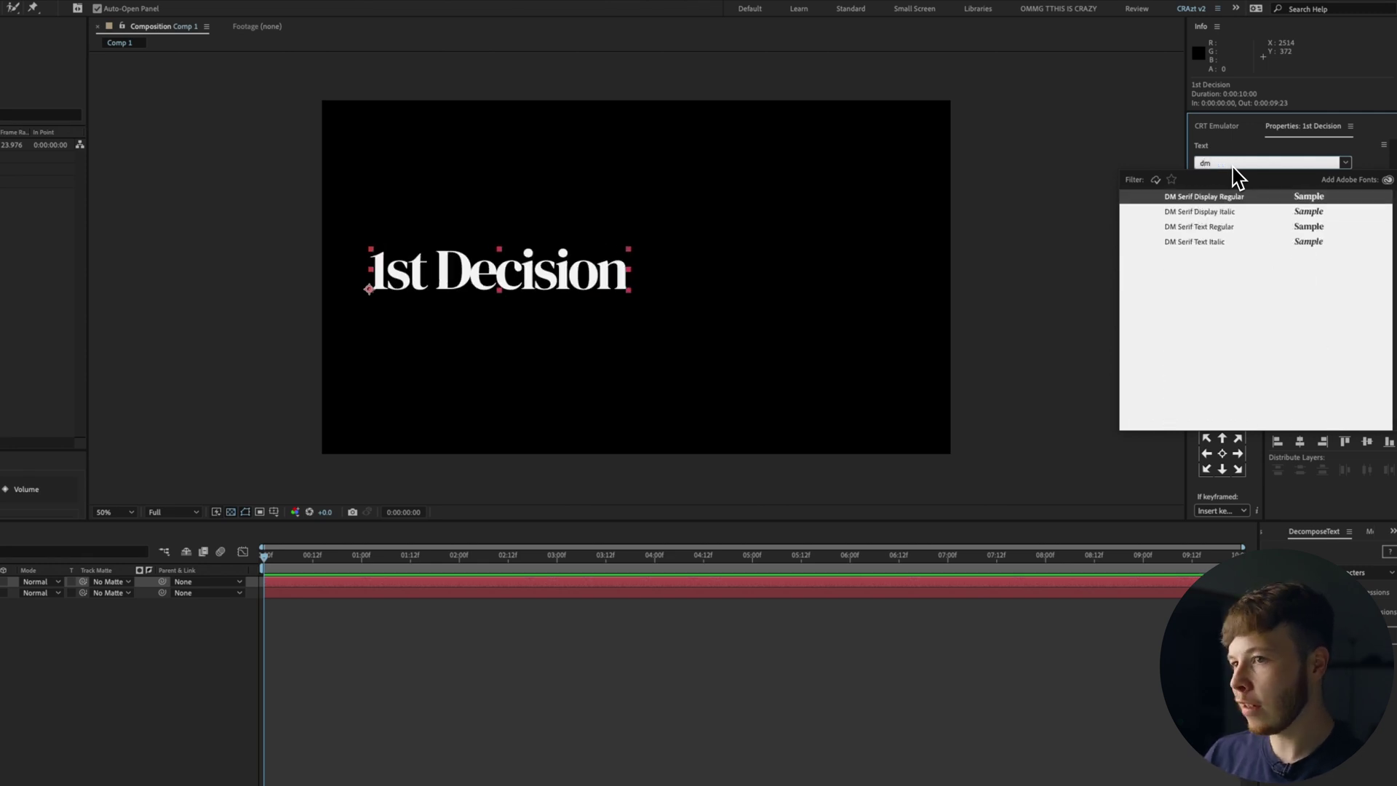
key("Down")
key("Return")
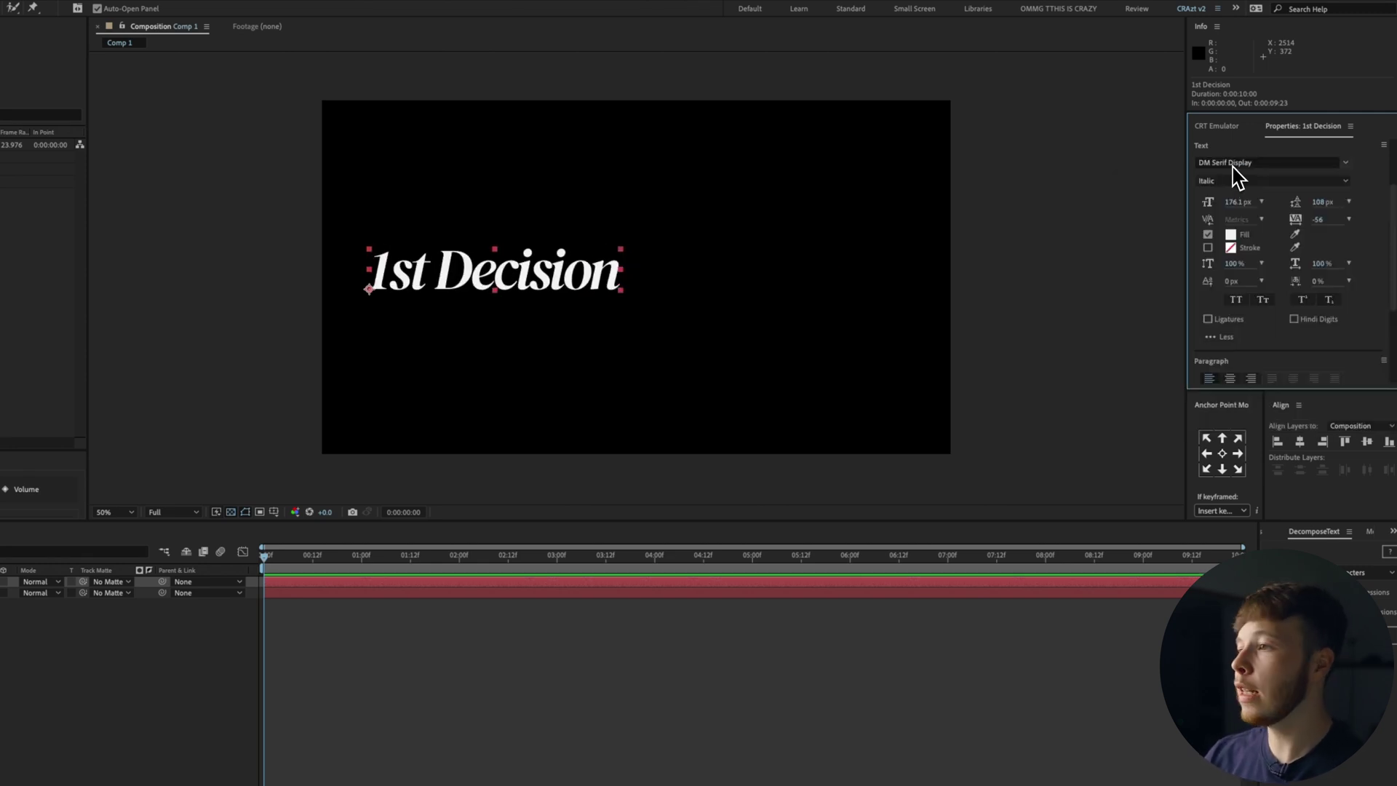
left_click_drag(1236, 202, 1177, 219)
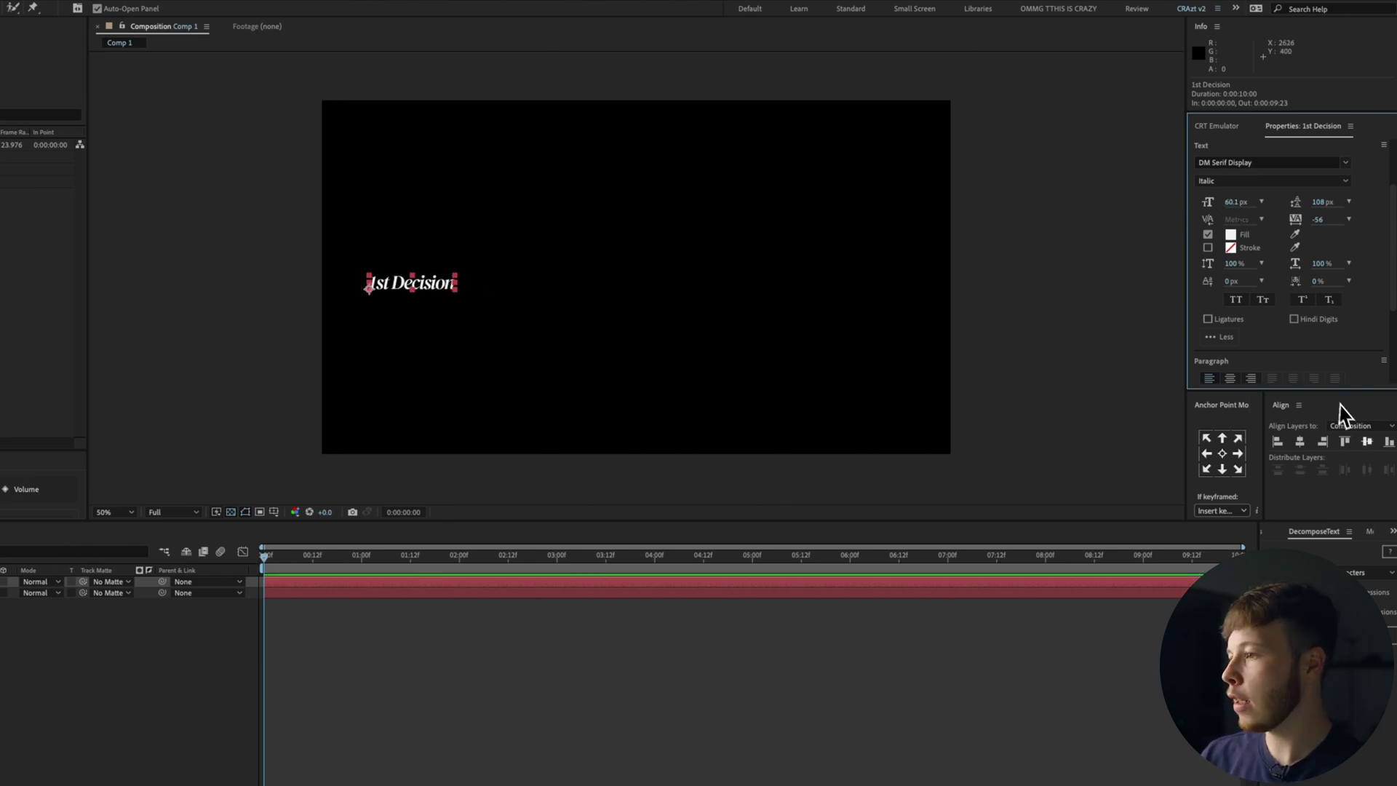
left_click(103, 504)
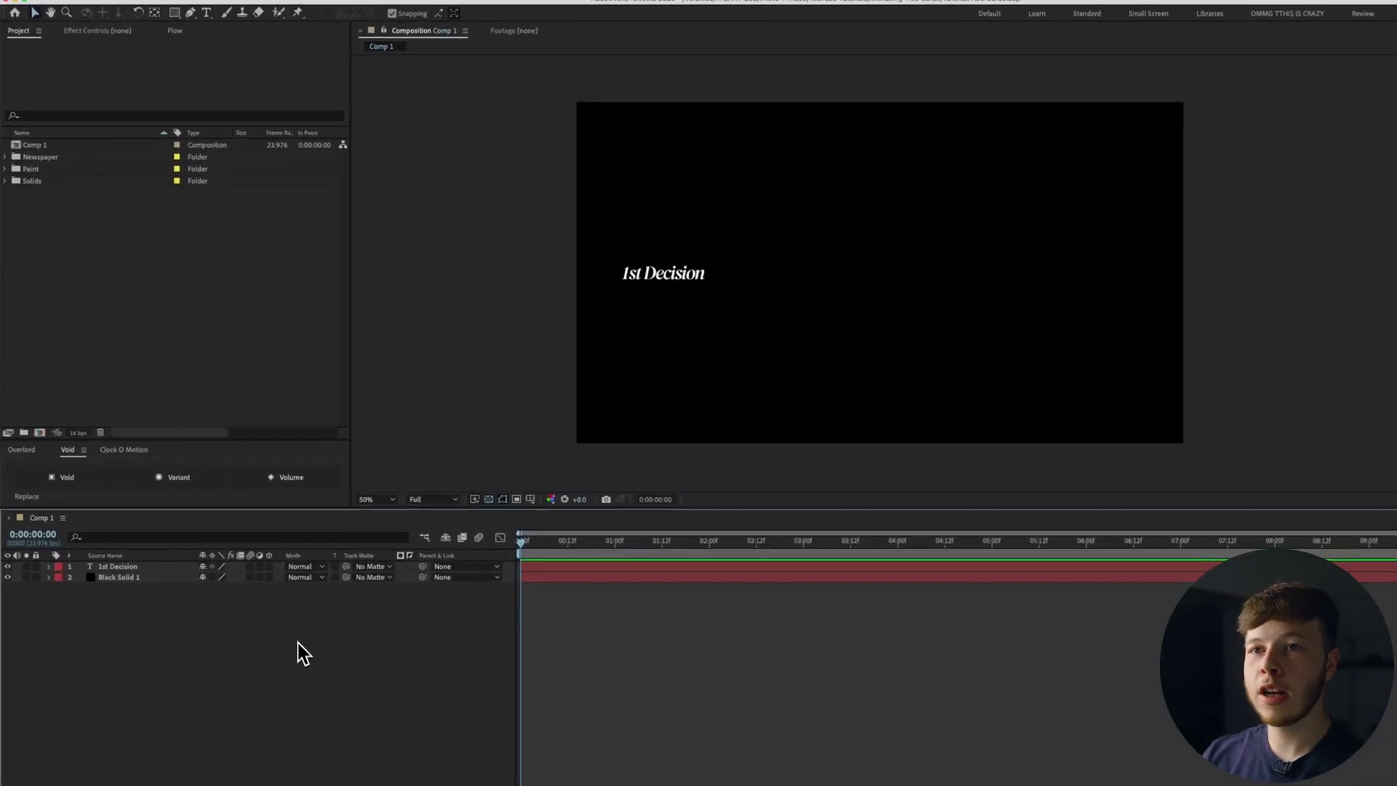
Add a 'Colours' text layer in Poppins Bold at 177.1 px
key("ctrl+t")
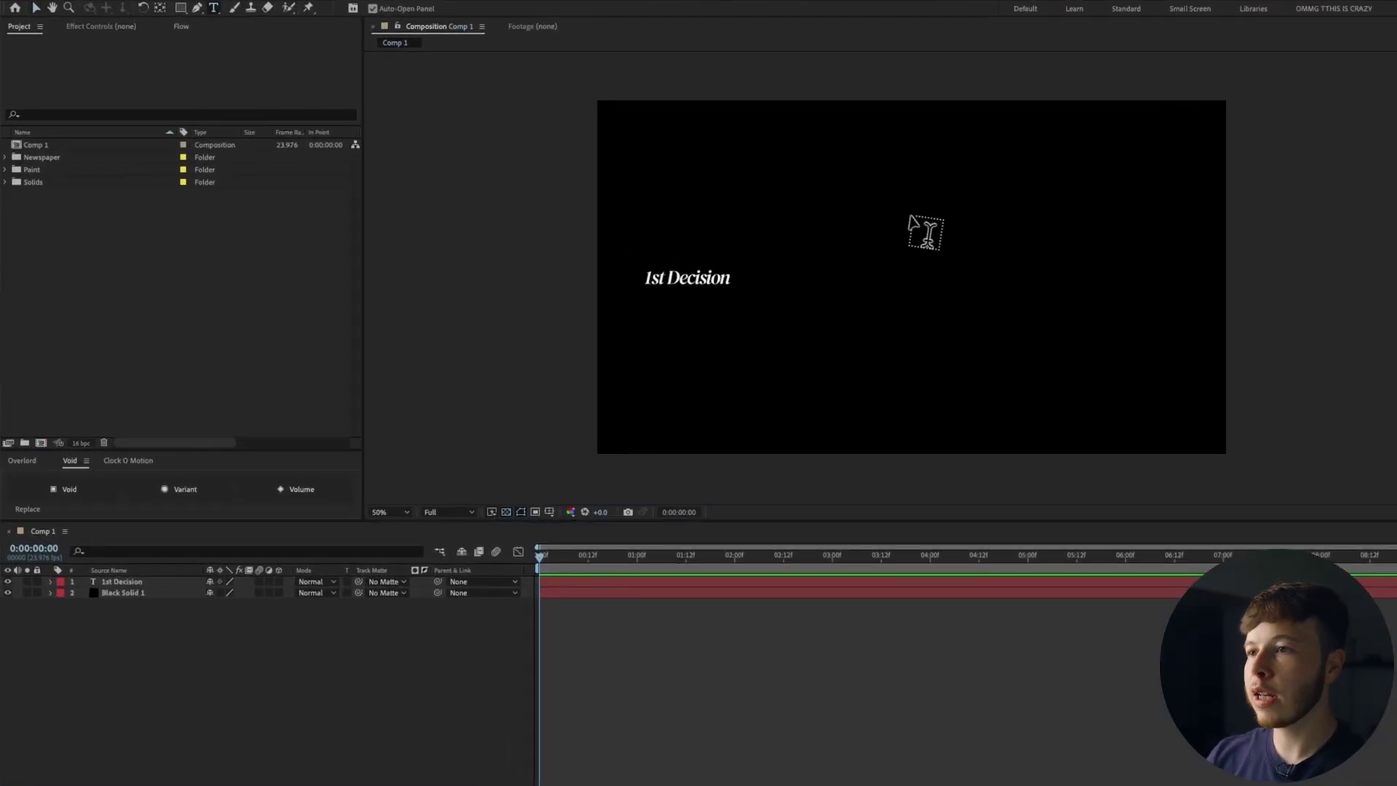
left_click(913, 212)
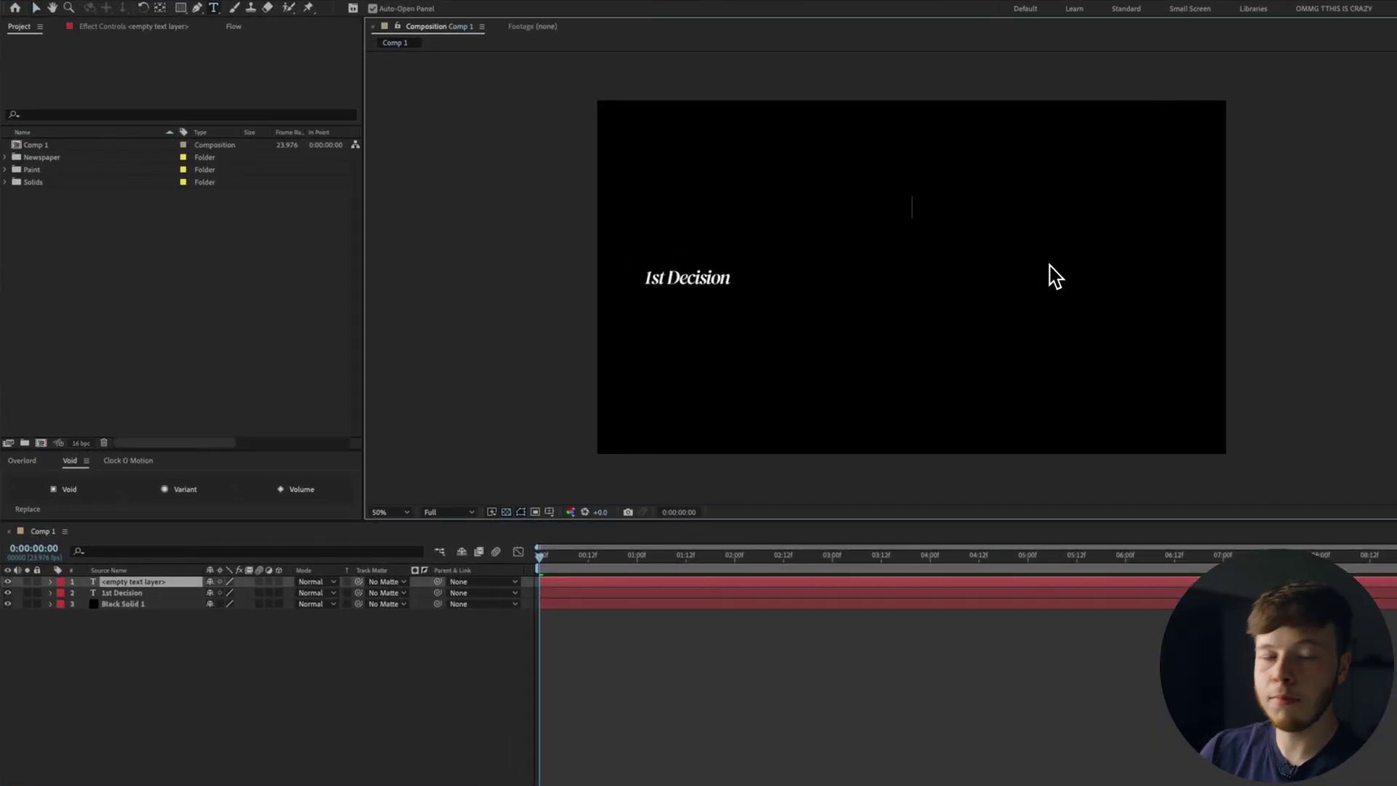
type("Colours")
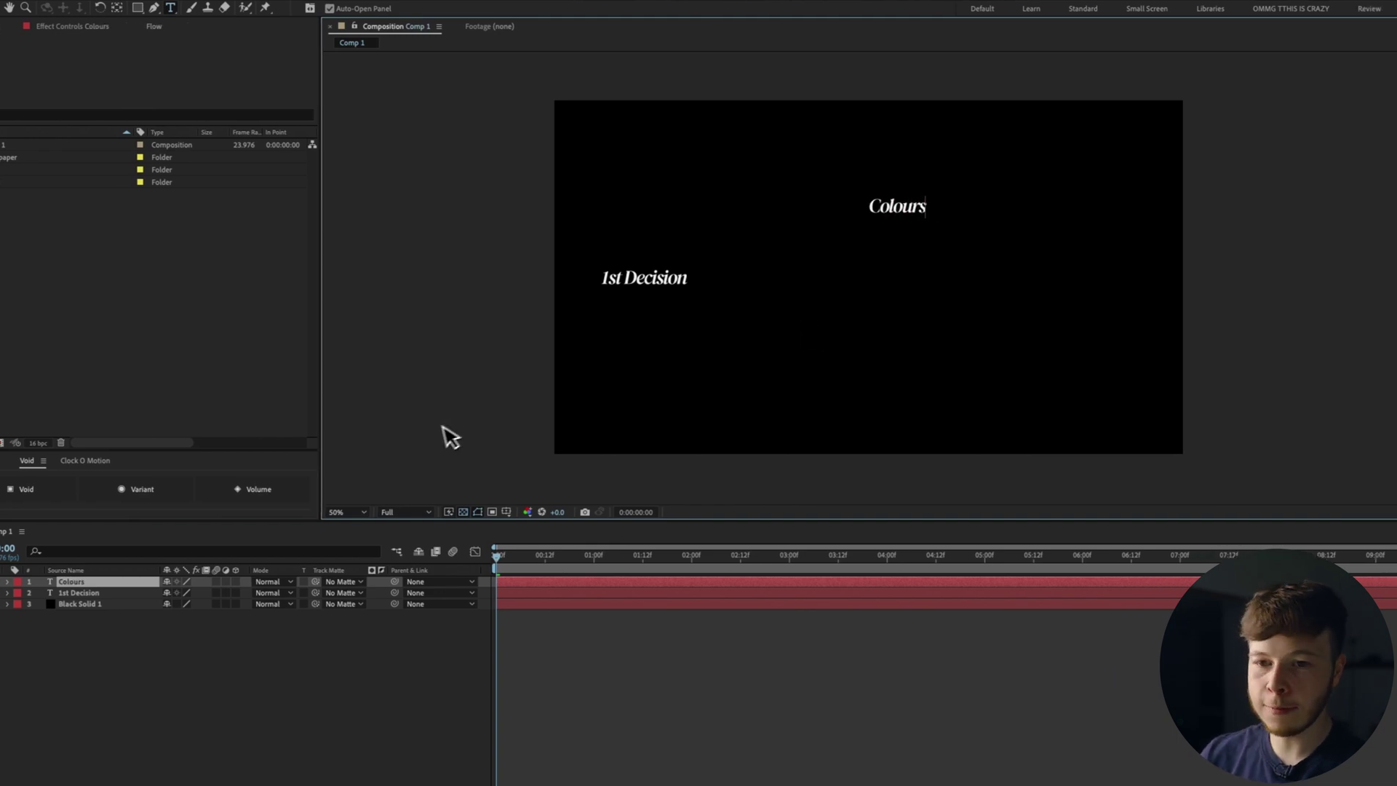
key("Escape")
left_click(1287, 161)
type("pop")
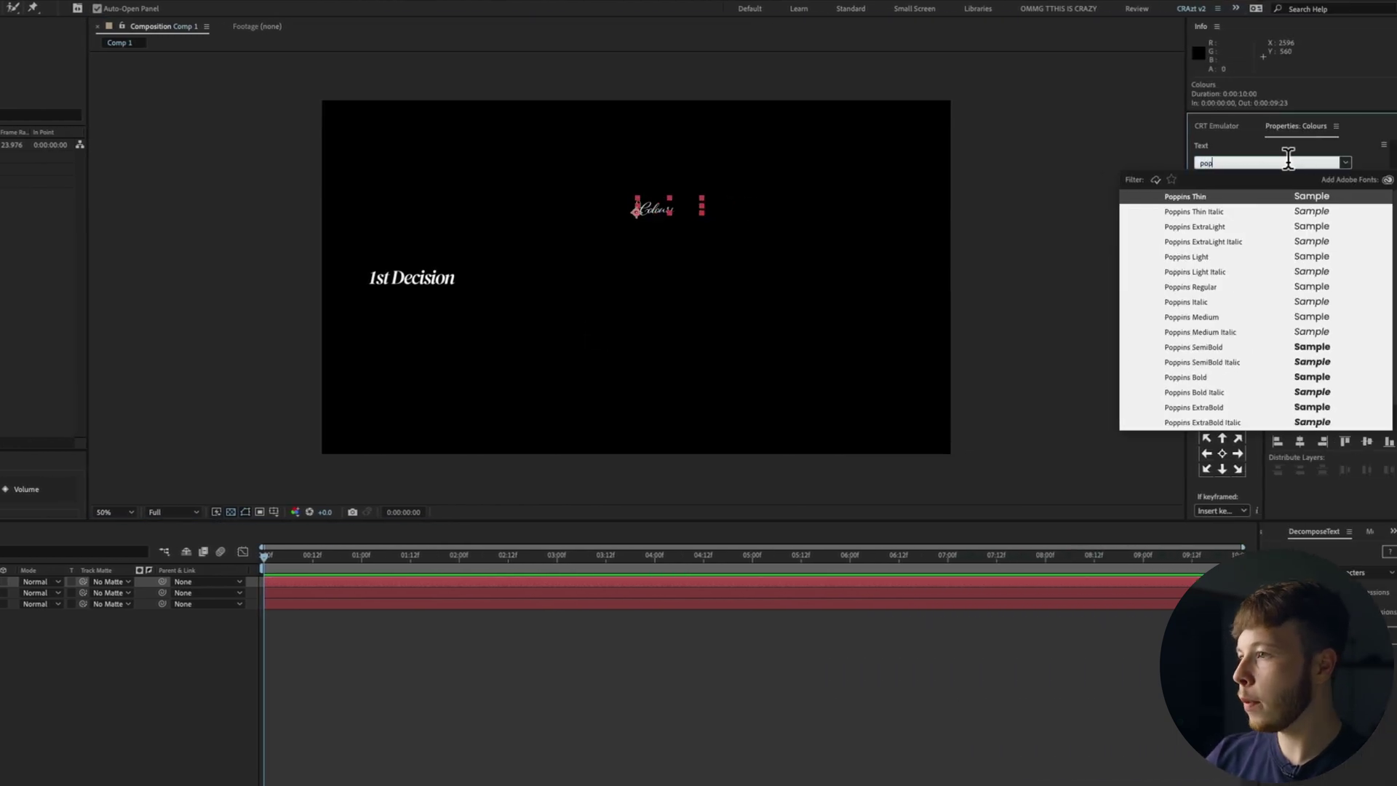
type("p")
key("Down")
key("Down")
key("Down")
key("Down")
key("Down")
key("Down")
key("Down")
key("Down")
key("Down")
key("Down")
key("Down")
key("Down")
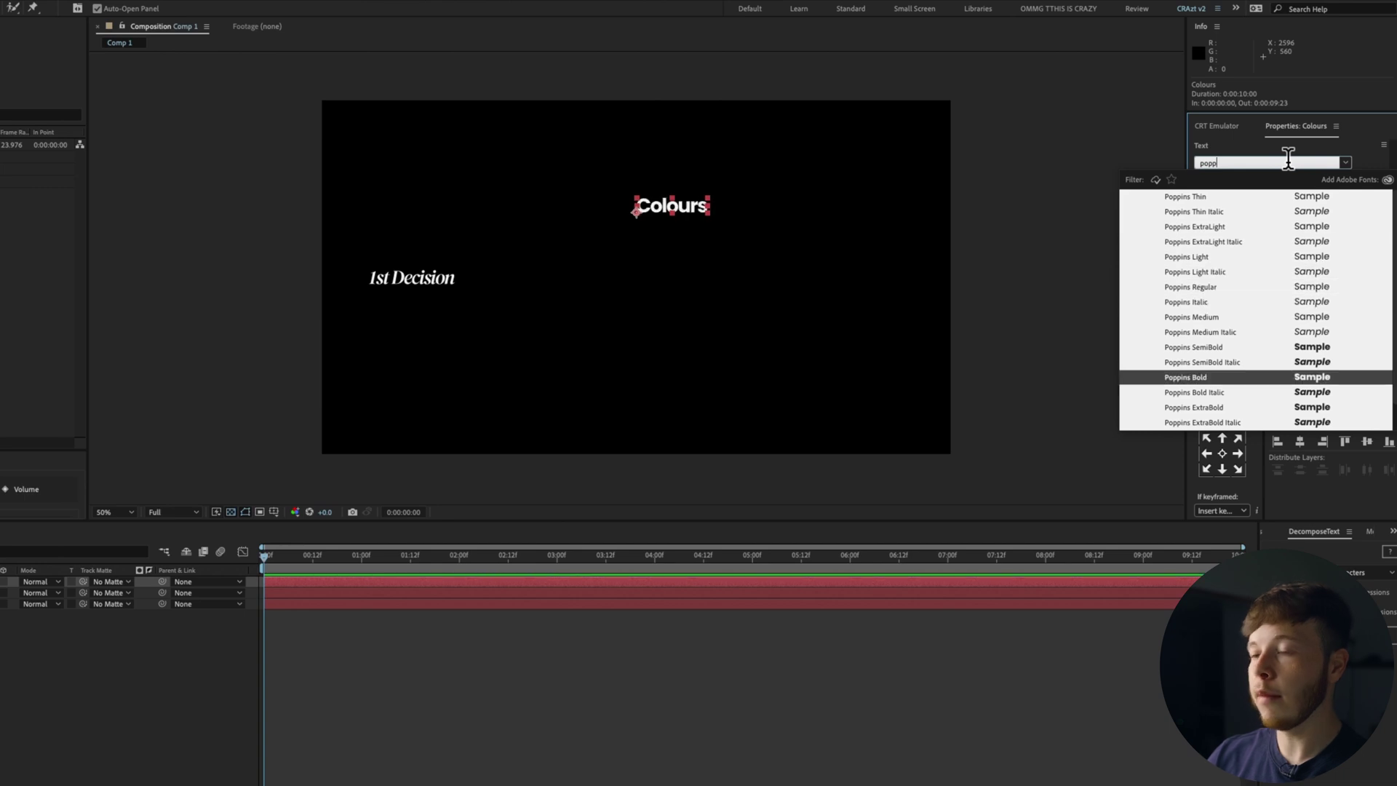
key("Return")
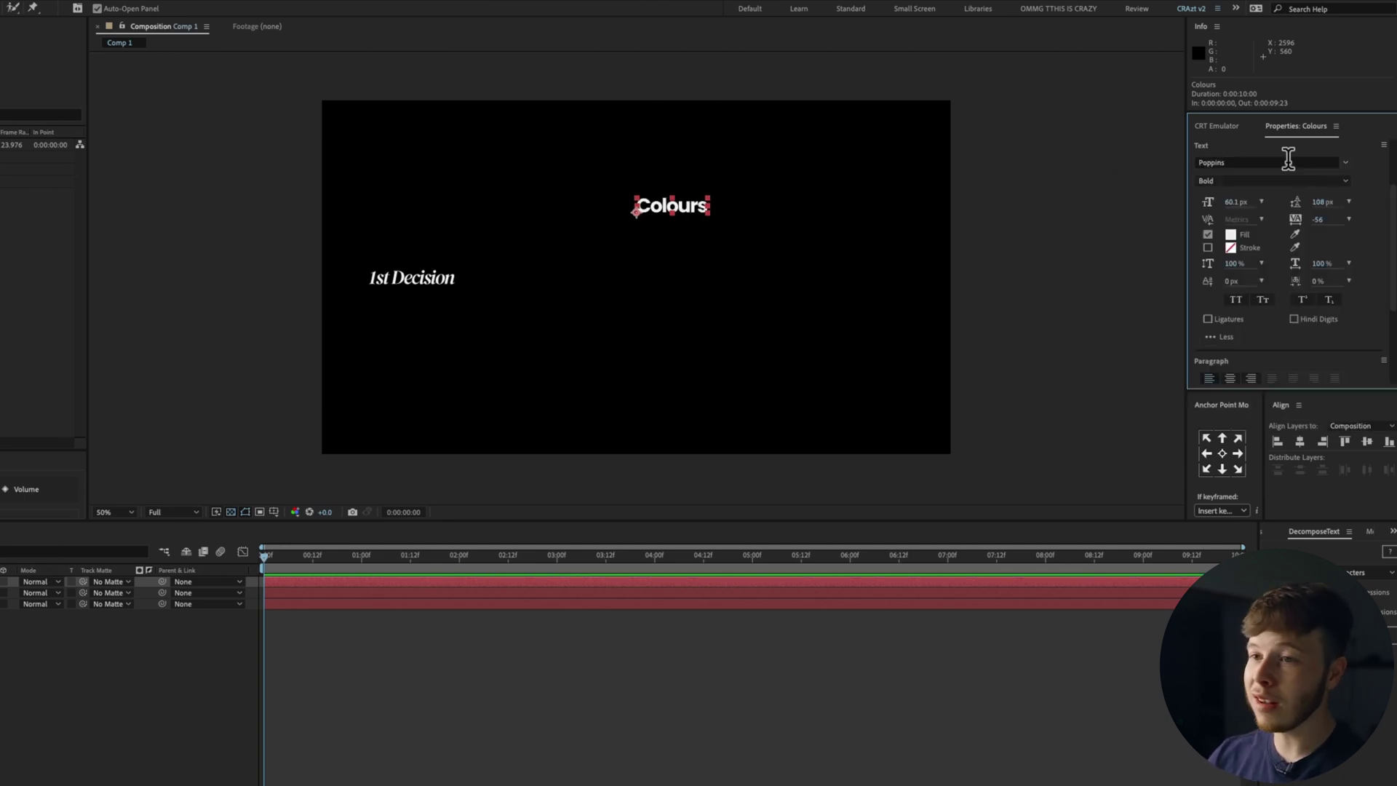
left_click_drag(1235, 202, 1302, 202)
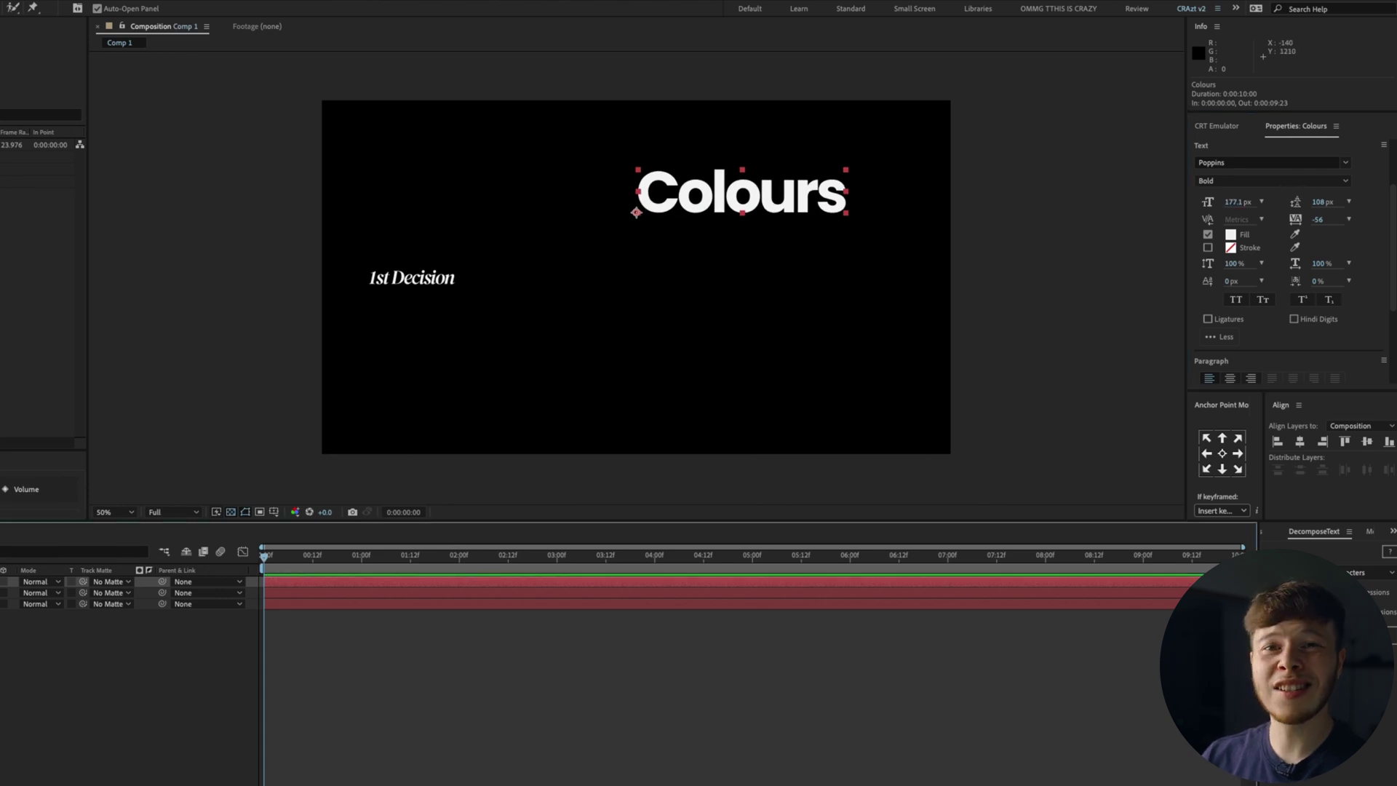
Centre Colours vertically, move it right, and shift 1st Decision further left
key("v")
left_click(1367, 451)
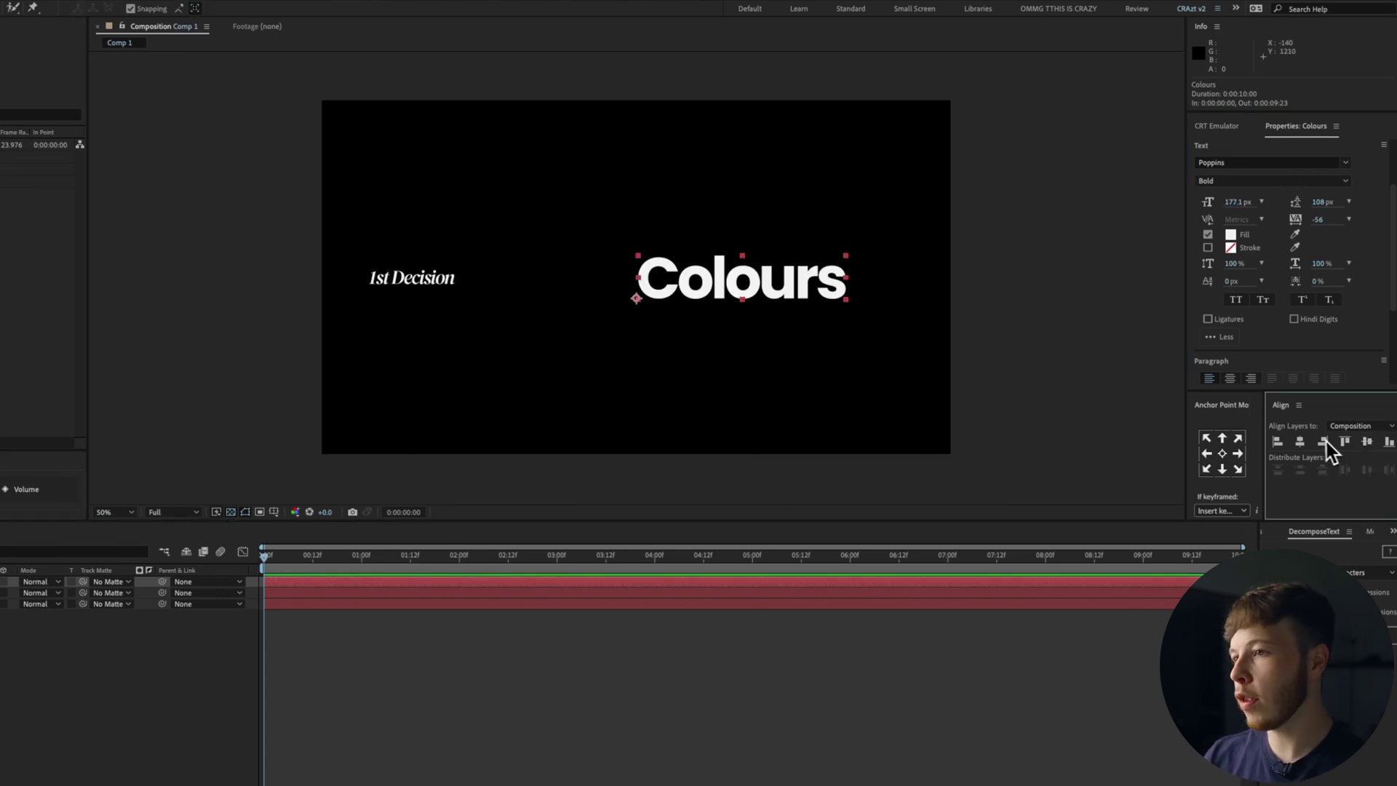
left_click_drag(691, 276, 777, 277)
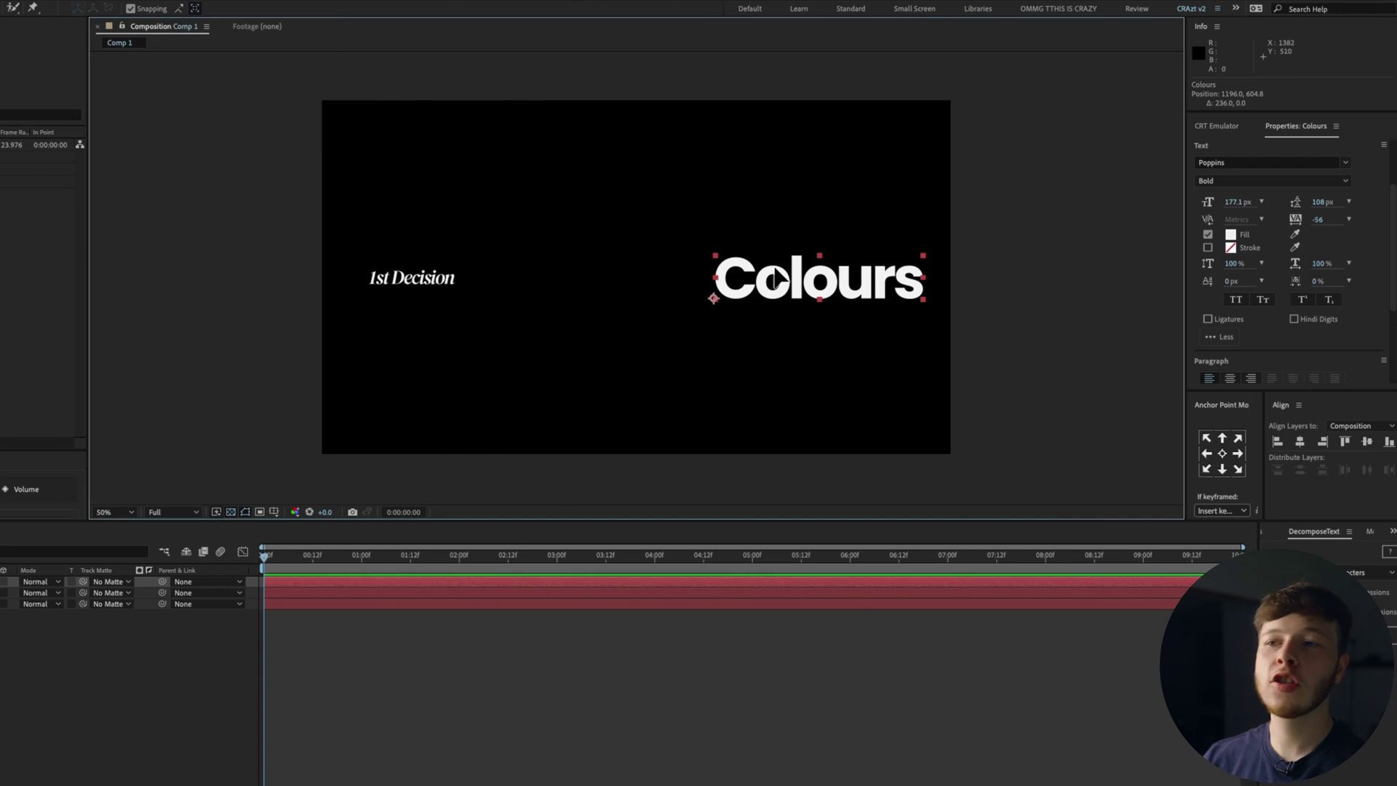
left_click_drag(431, 285, 413, 295)
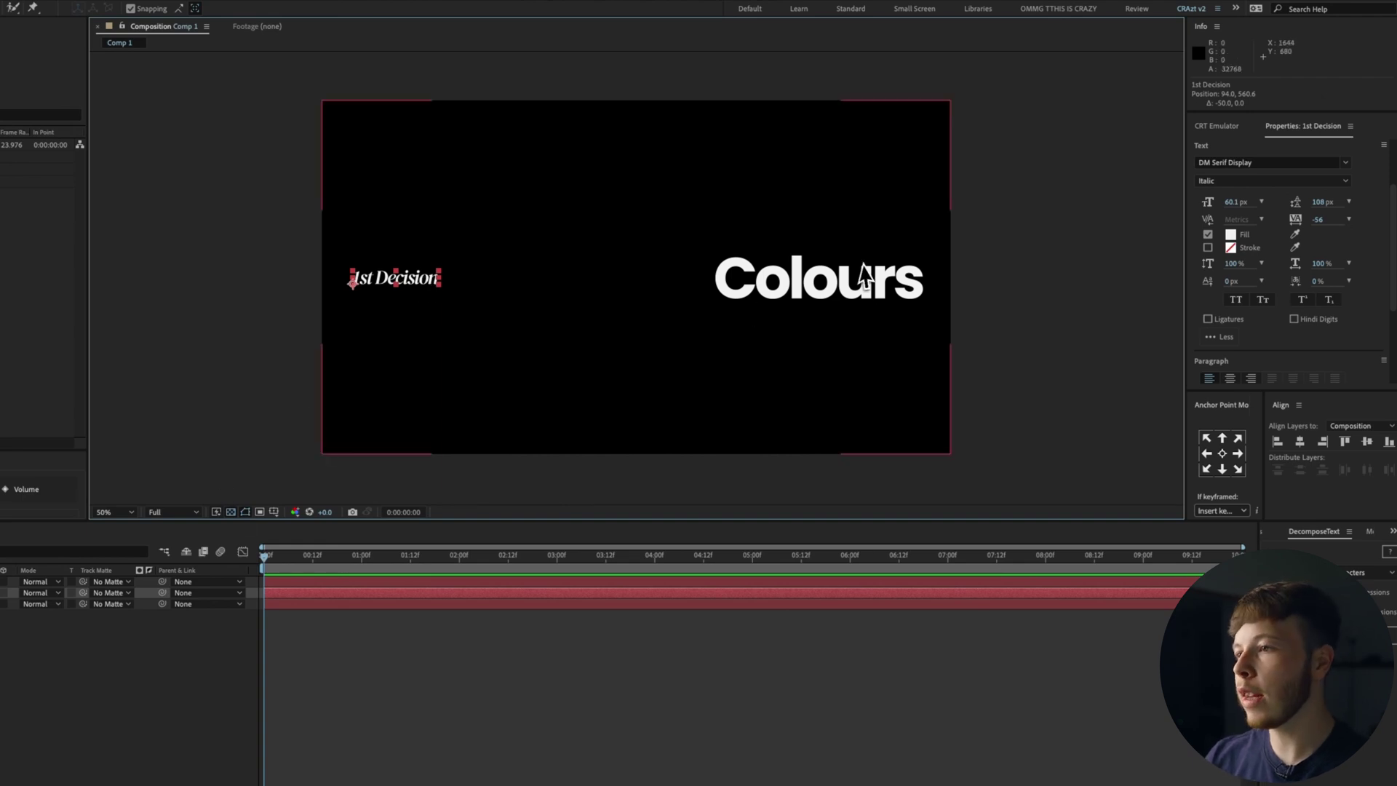
Show the title/action safe guides and nudge 1st Decision slightly right
left_click(273, 512)
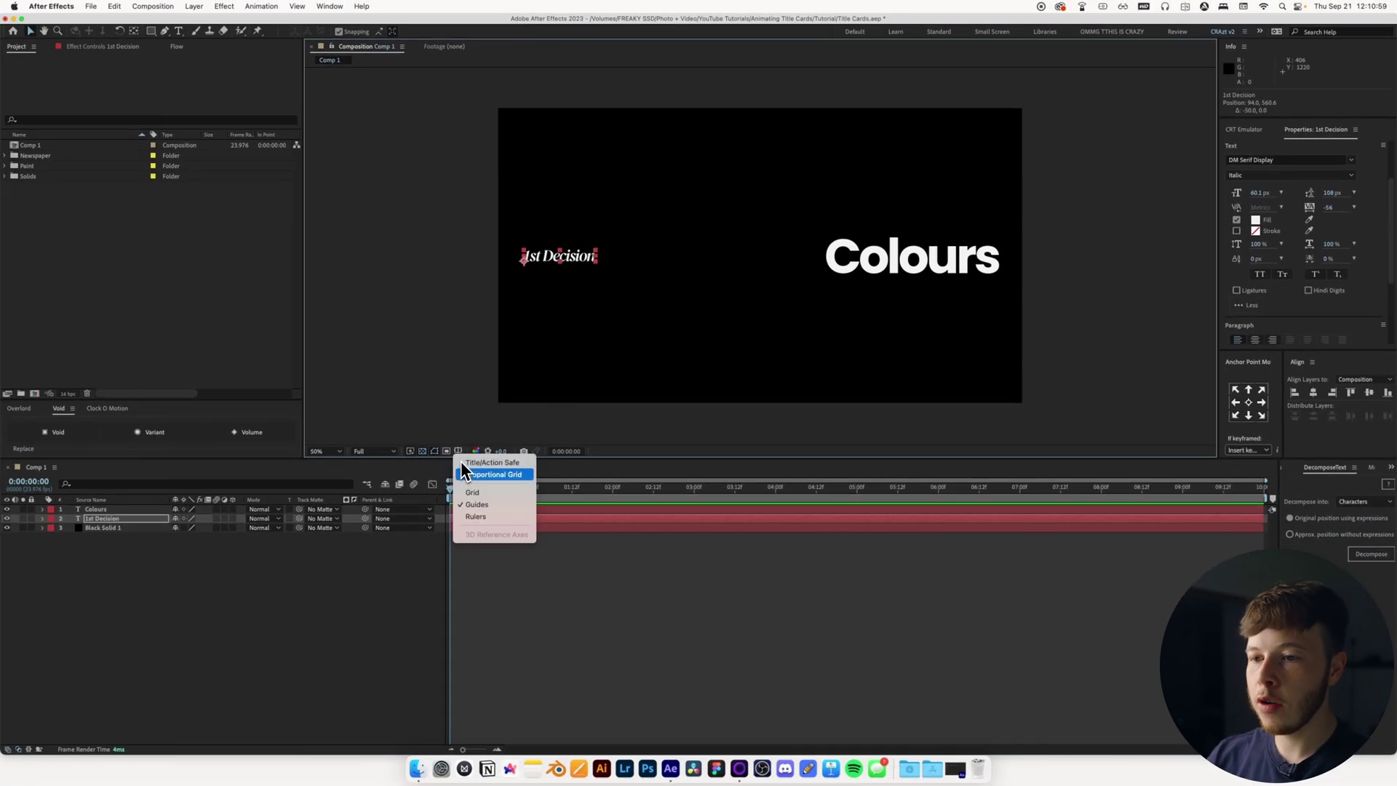
left_click(482, 463)
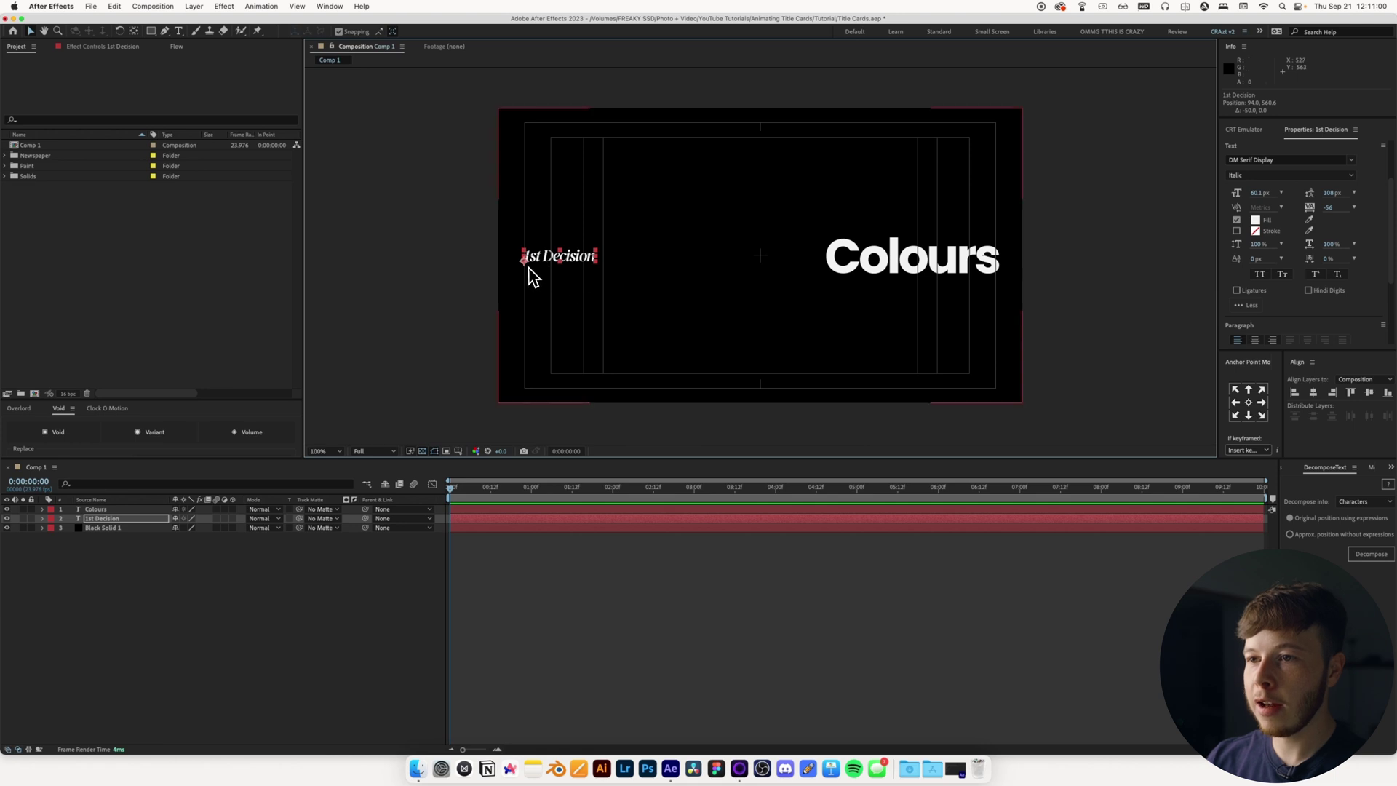
key("period")
key("period")
scroll(523, 271, "left", 10)
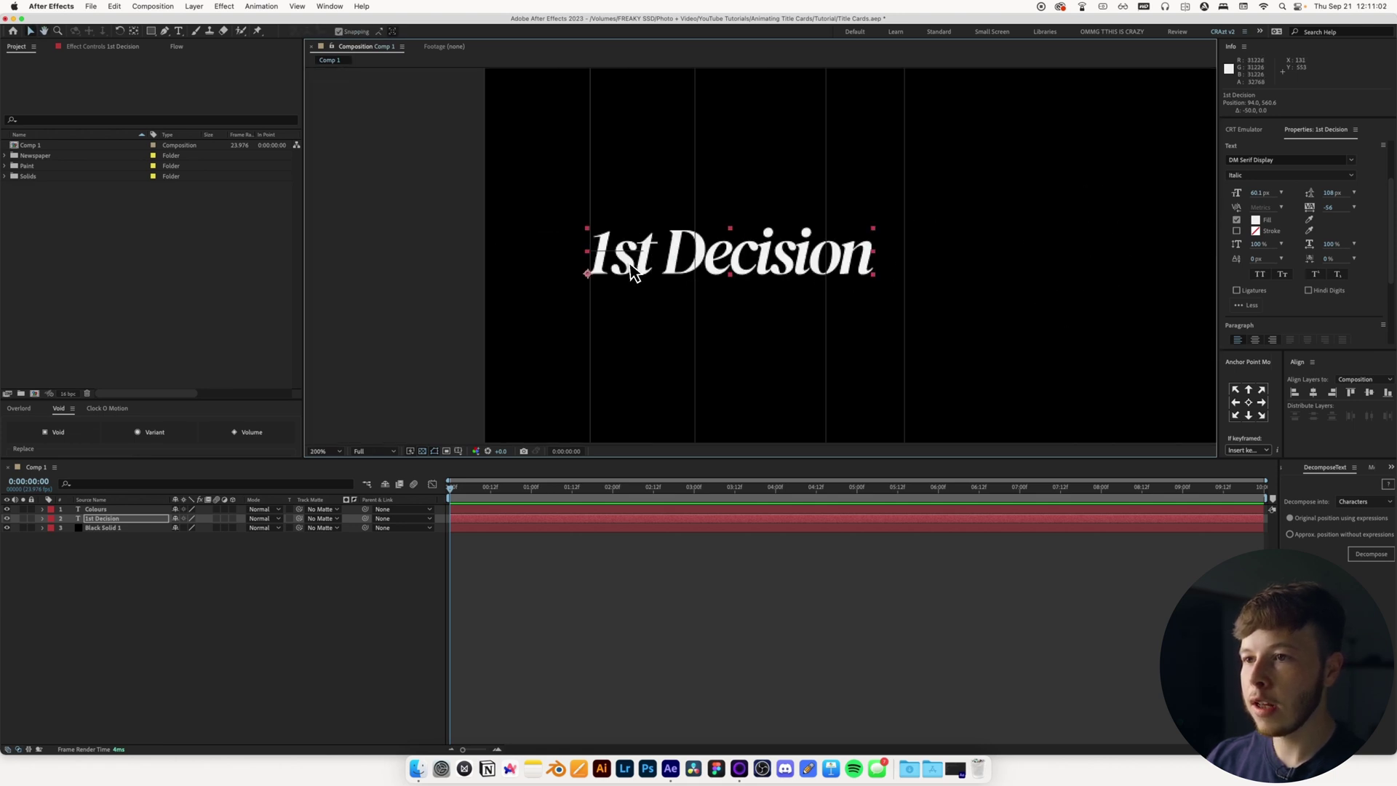
key("Right")
key("Right")
key("Right")
key("comma")
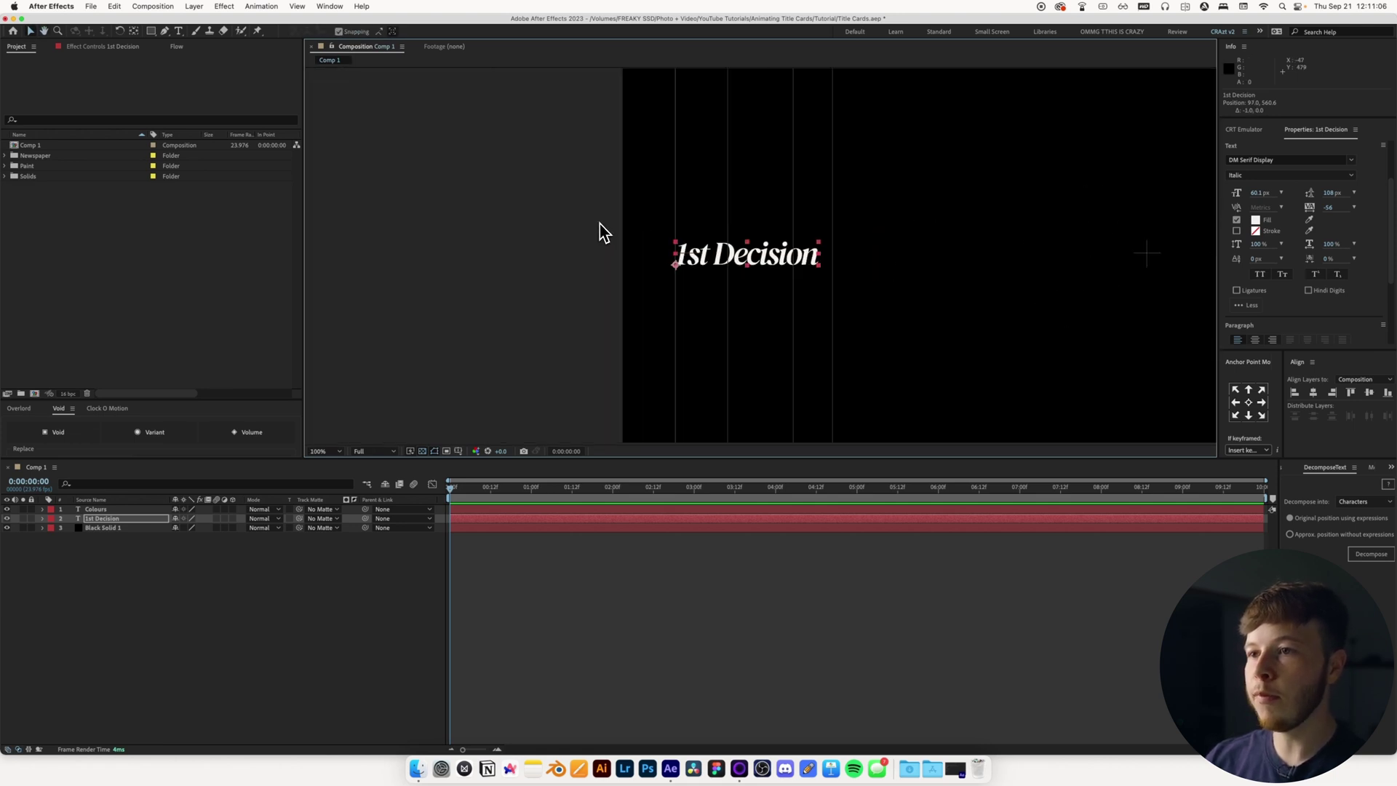
key("comma")
scroll(549, 274, "right", 5)
Right-align Colours, move it to the frame's right side, and fit the viewer
left_click(800, 282)
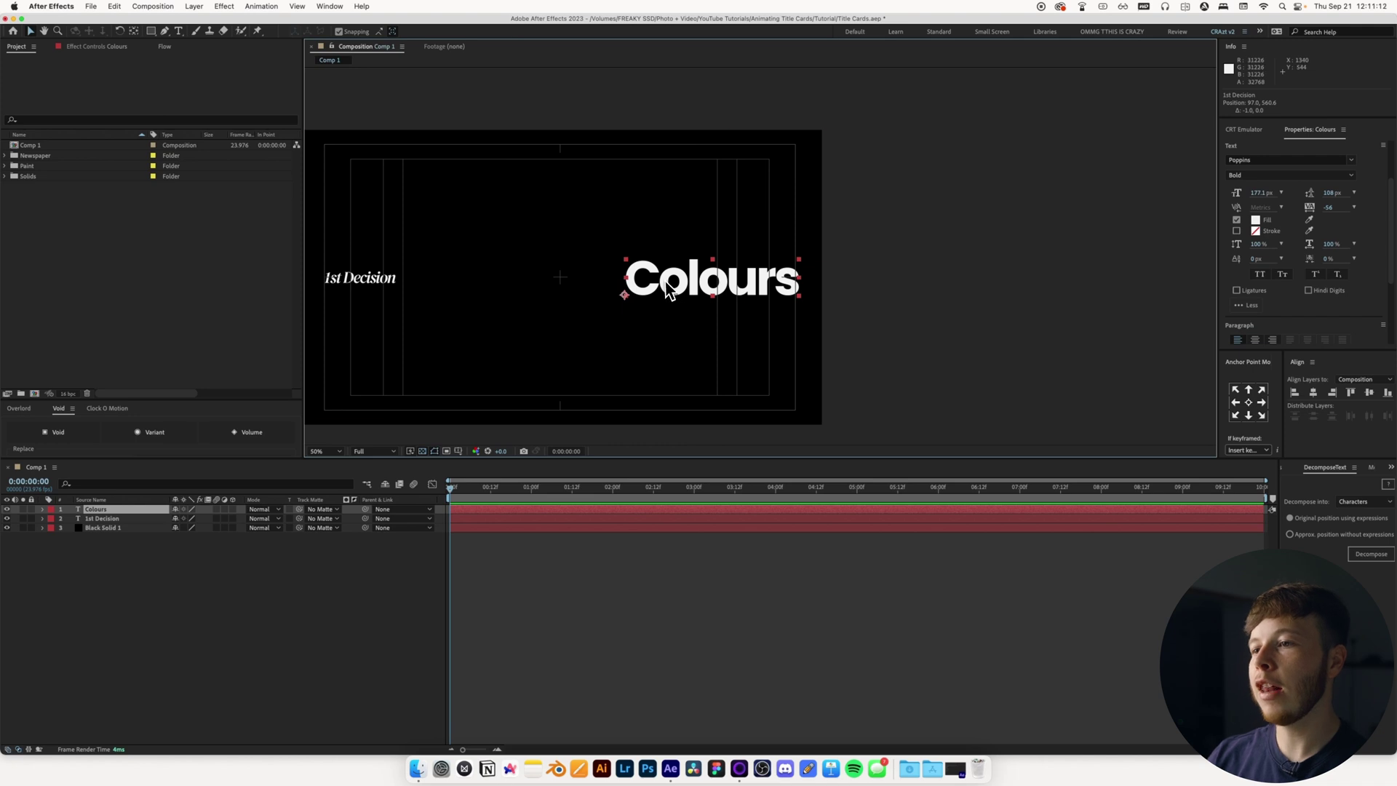
left_click(1272, 340)
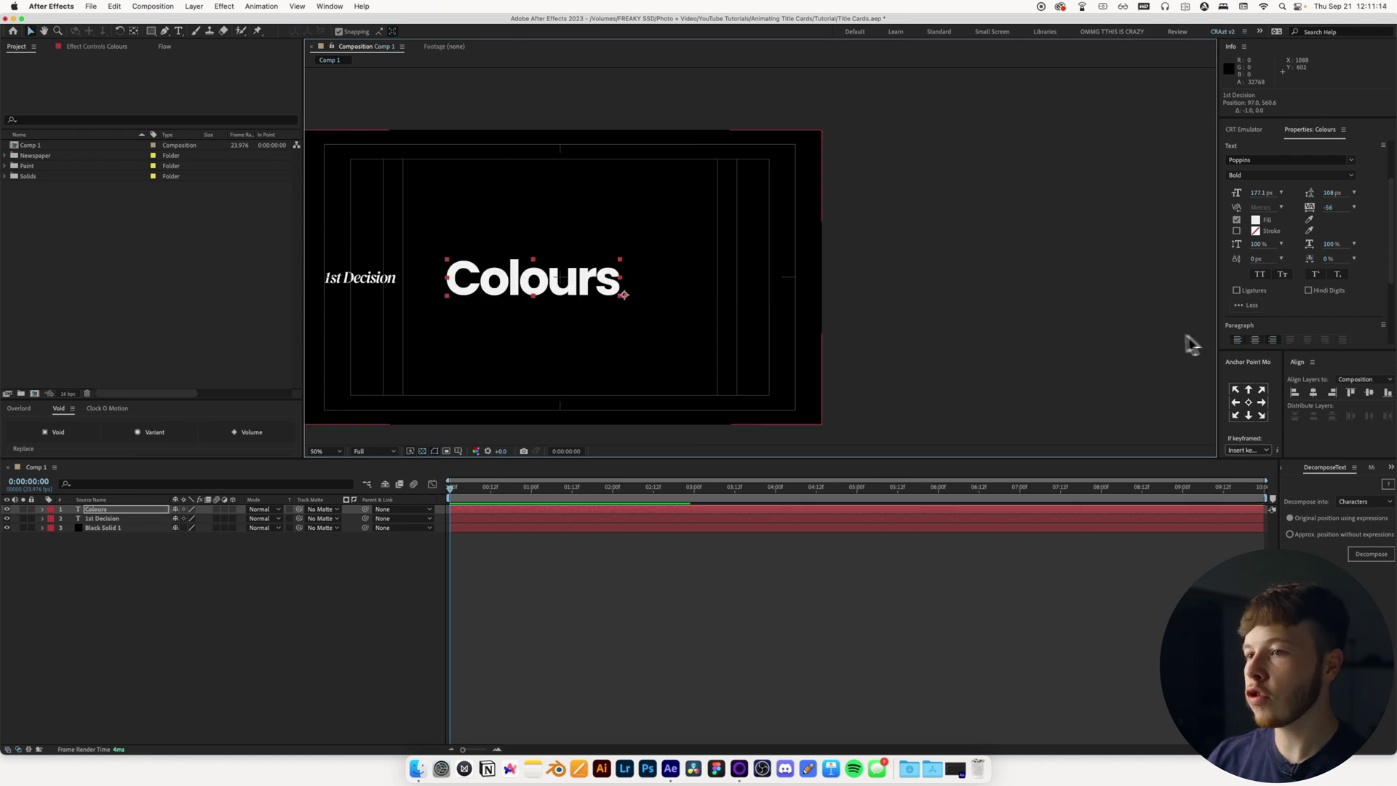
key("period")
left_click_drag(473, 305, 829, 231)
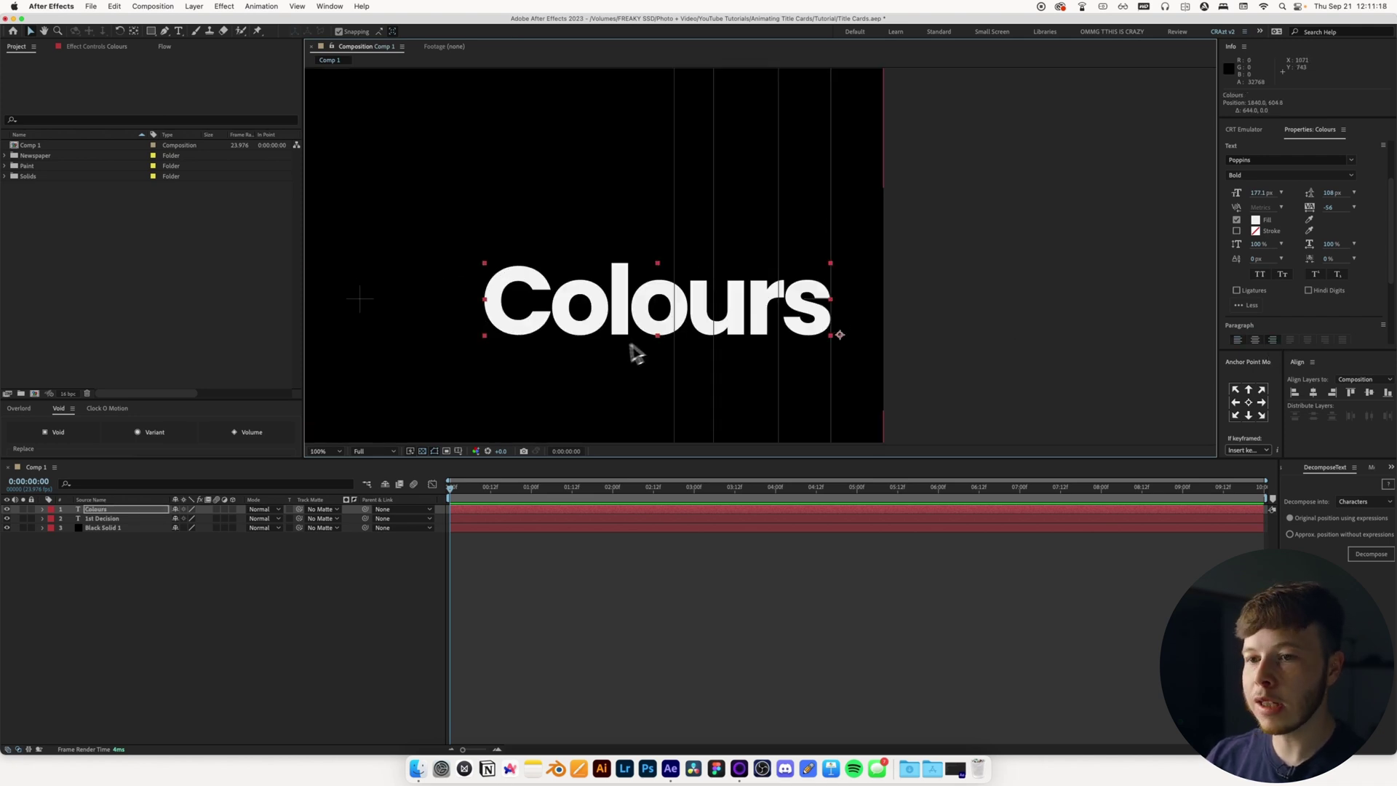
left_click(323, 452)
left_click(322, 461)
Test-retype the Colours text as 'Texture', then undo back to 'Colours'
key("ctrl+t")
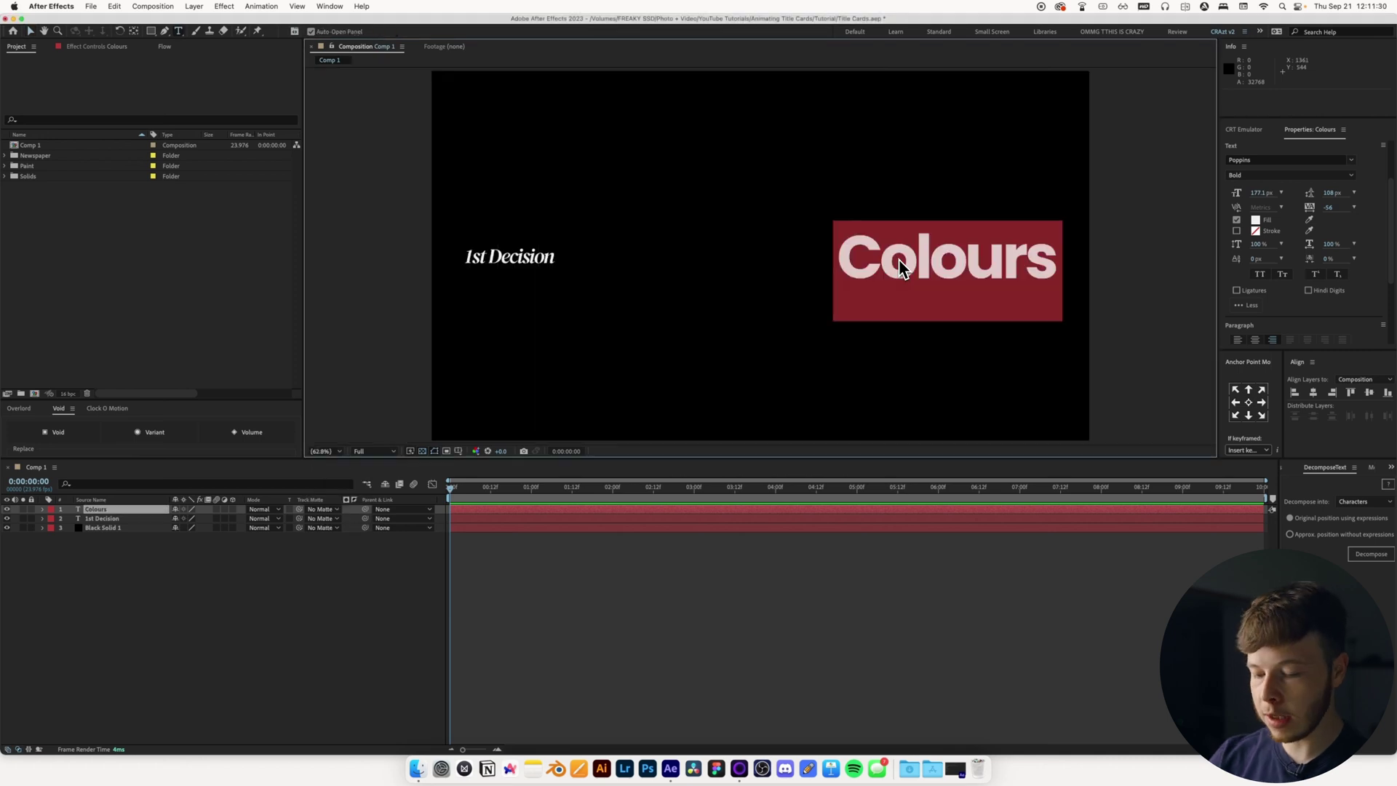
type("Texture")
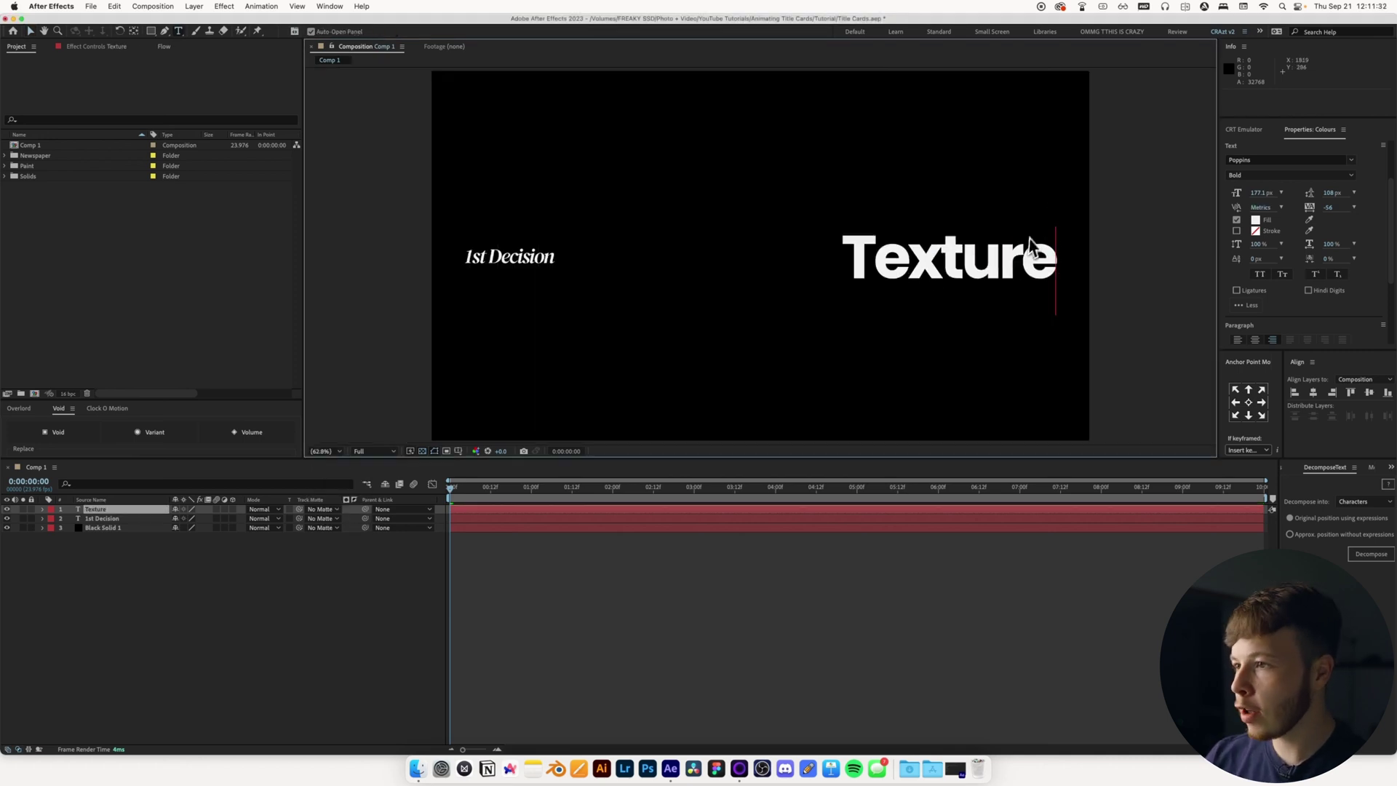
key("Escape")
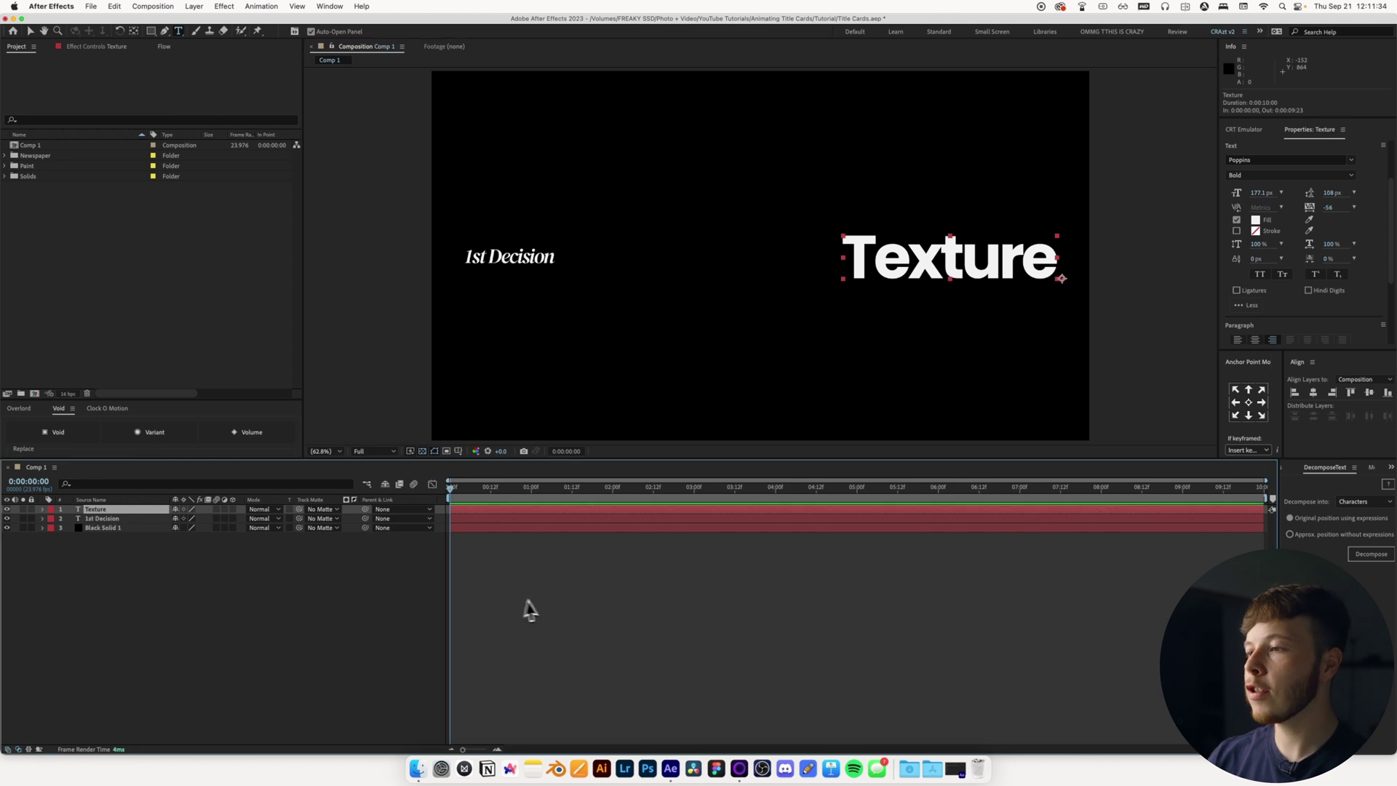
key("super+z")
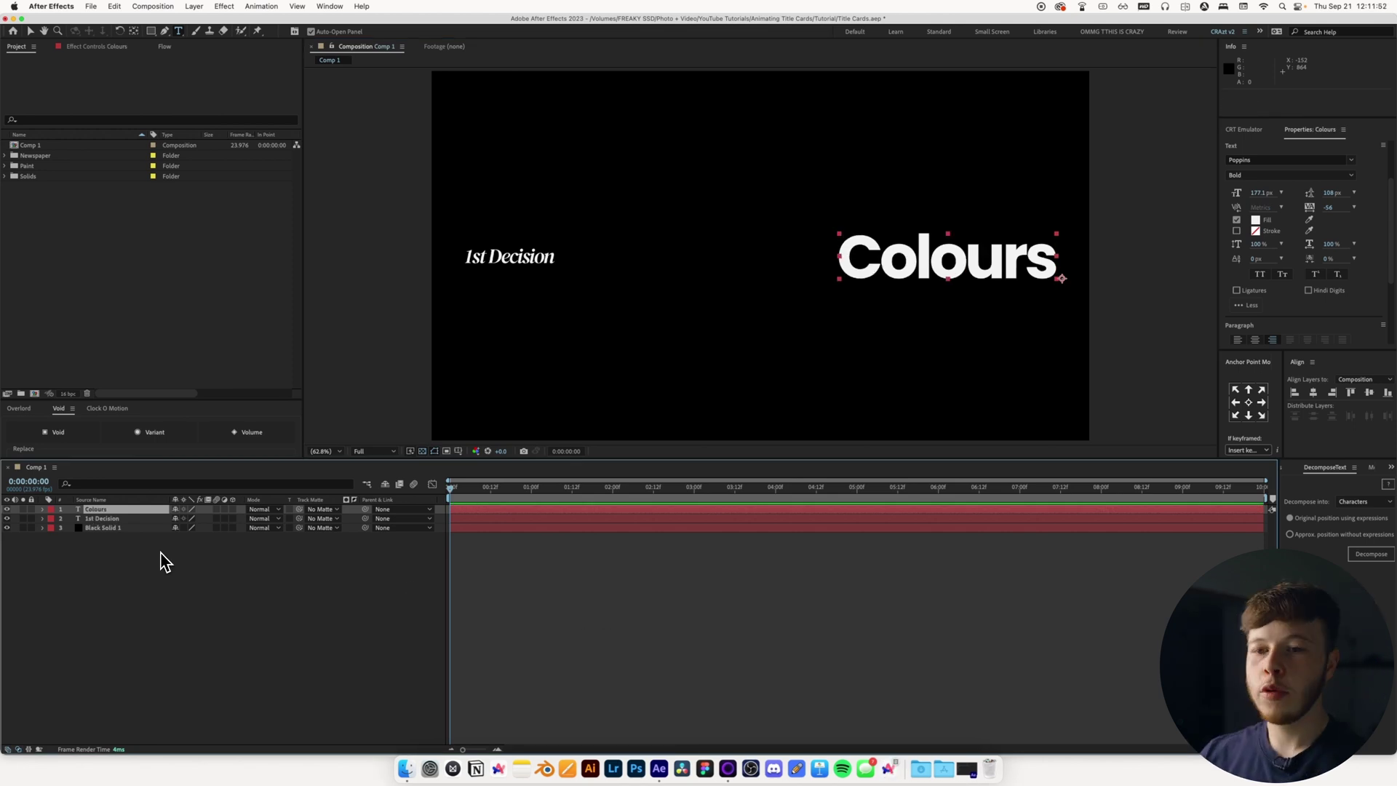
left_click(153, 577)
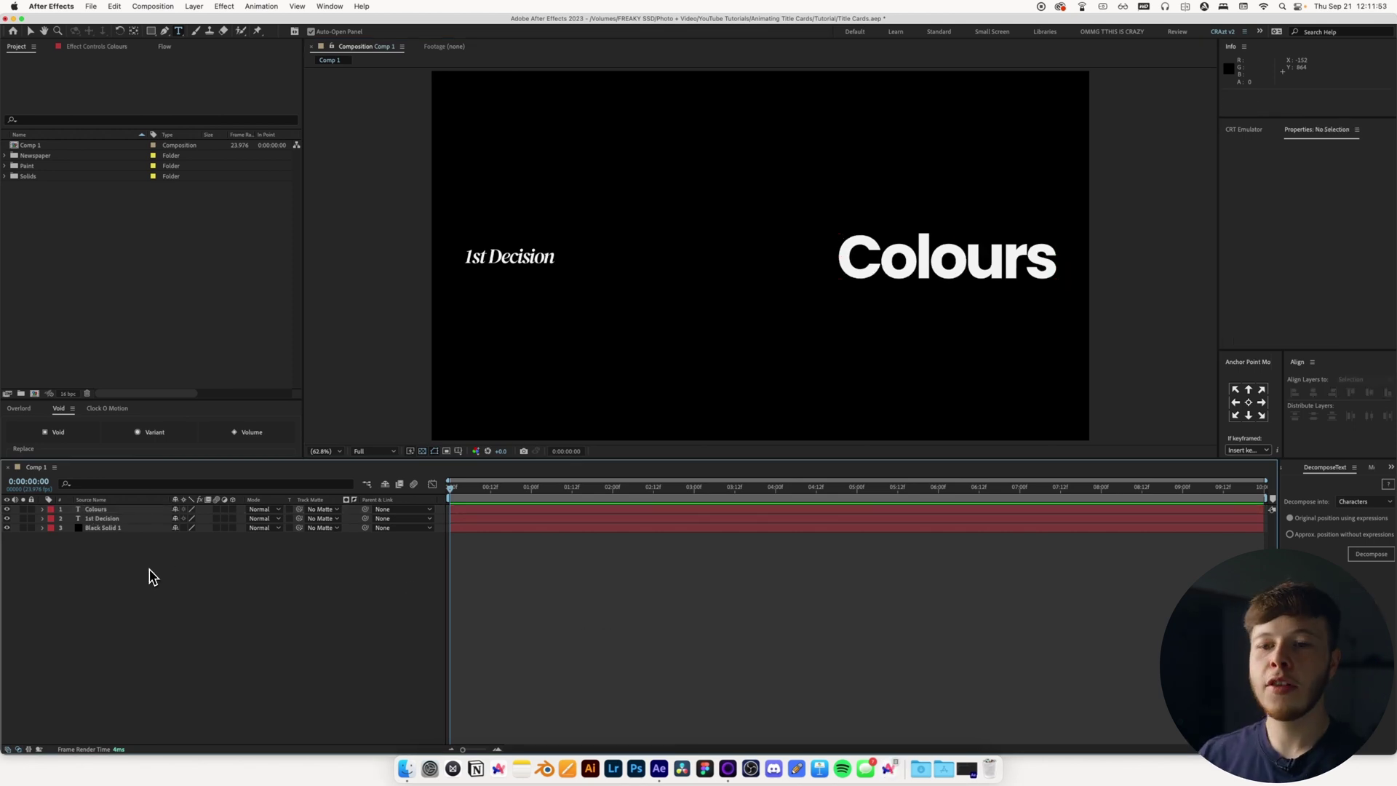
Recolour the background solid to pale royal blue, becoming Pale Royal Blue Solid 1
left_click(112, 534)
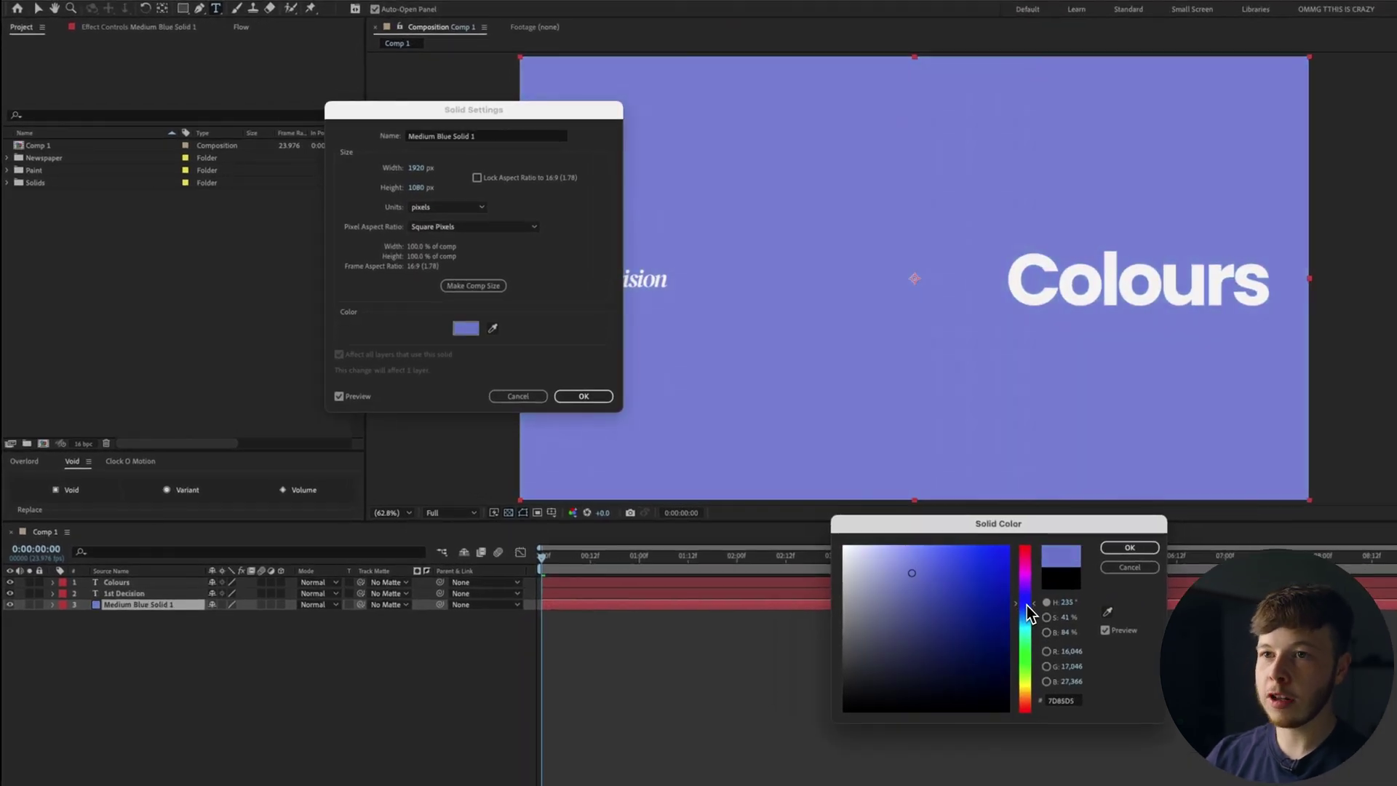
left_click_drag(1030, 612, 1029, 624)
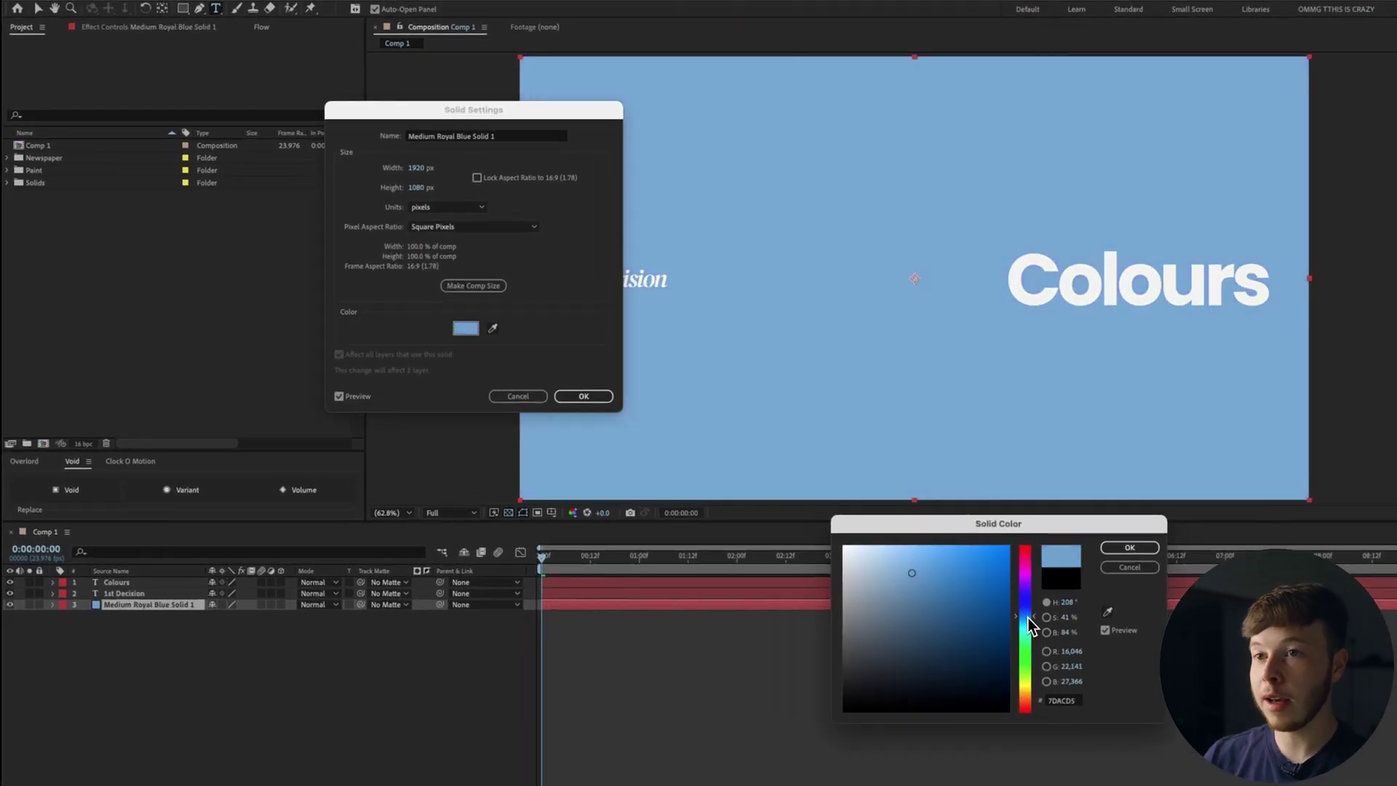
left_click_drag(877, 561, 876, 568)
left_click(1129, 547)
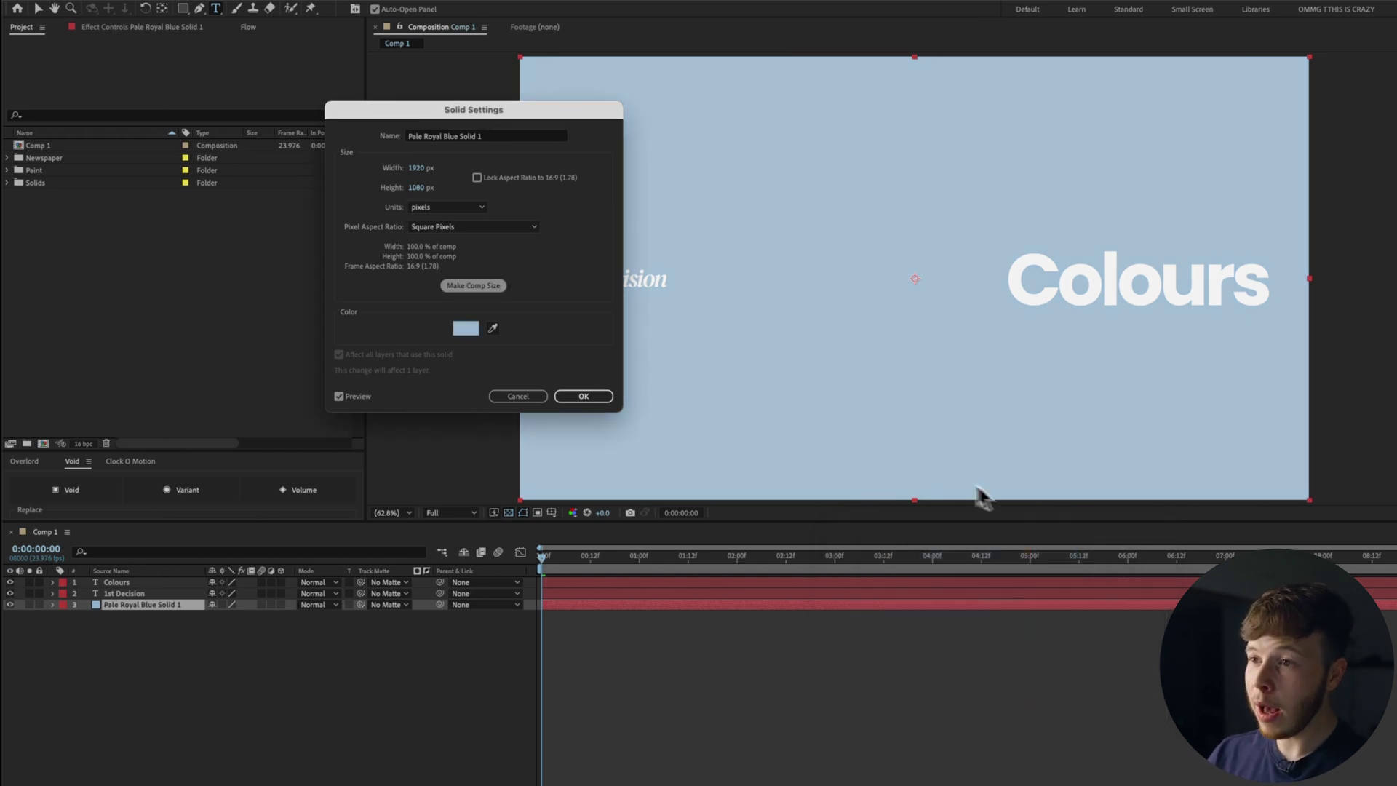
left_click(583, 396)
left_click(325, 708)
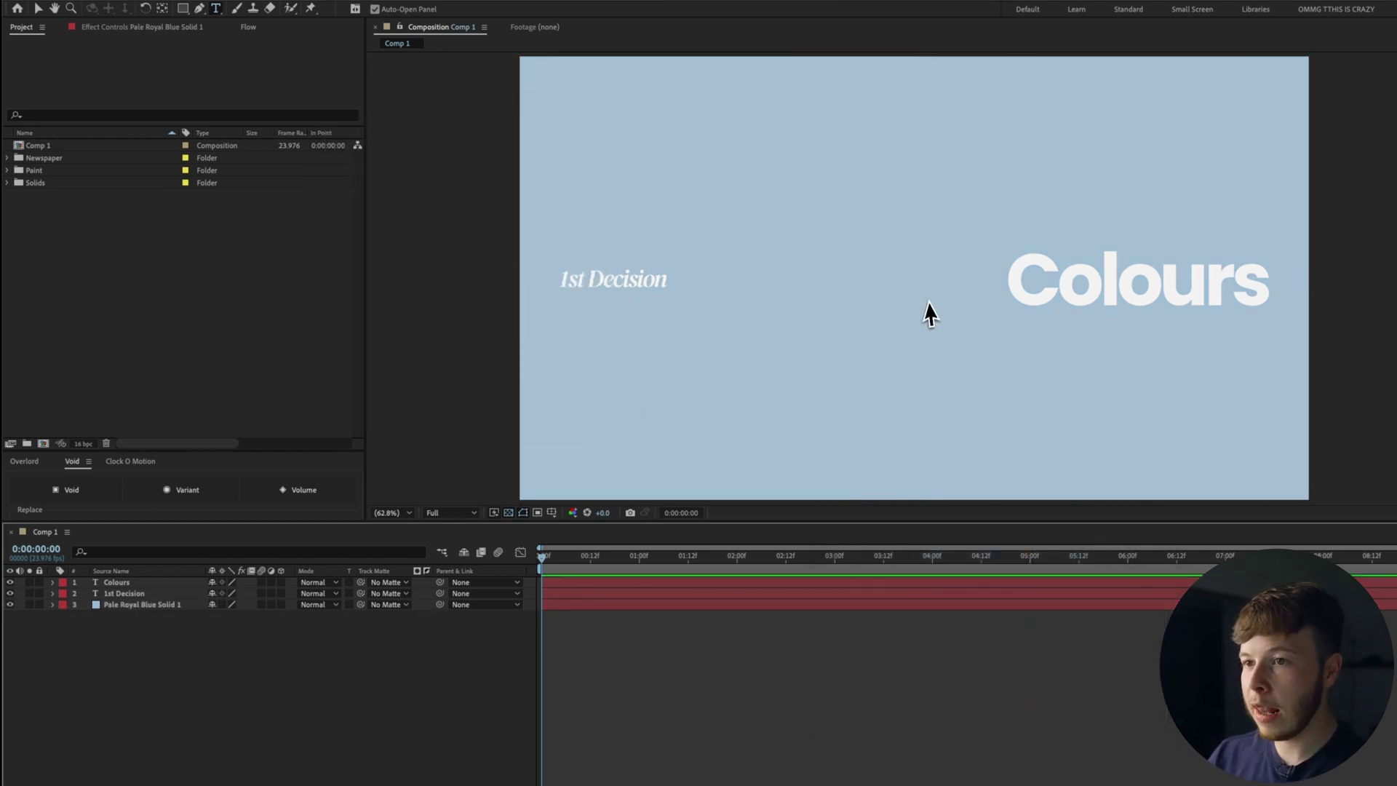
key("v")
left_click(1057, 311)
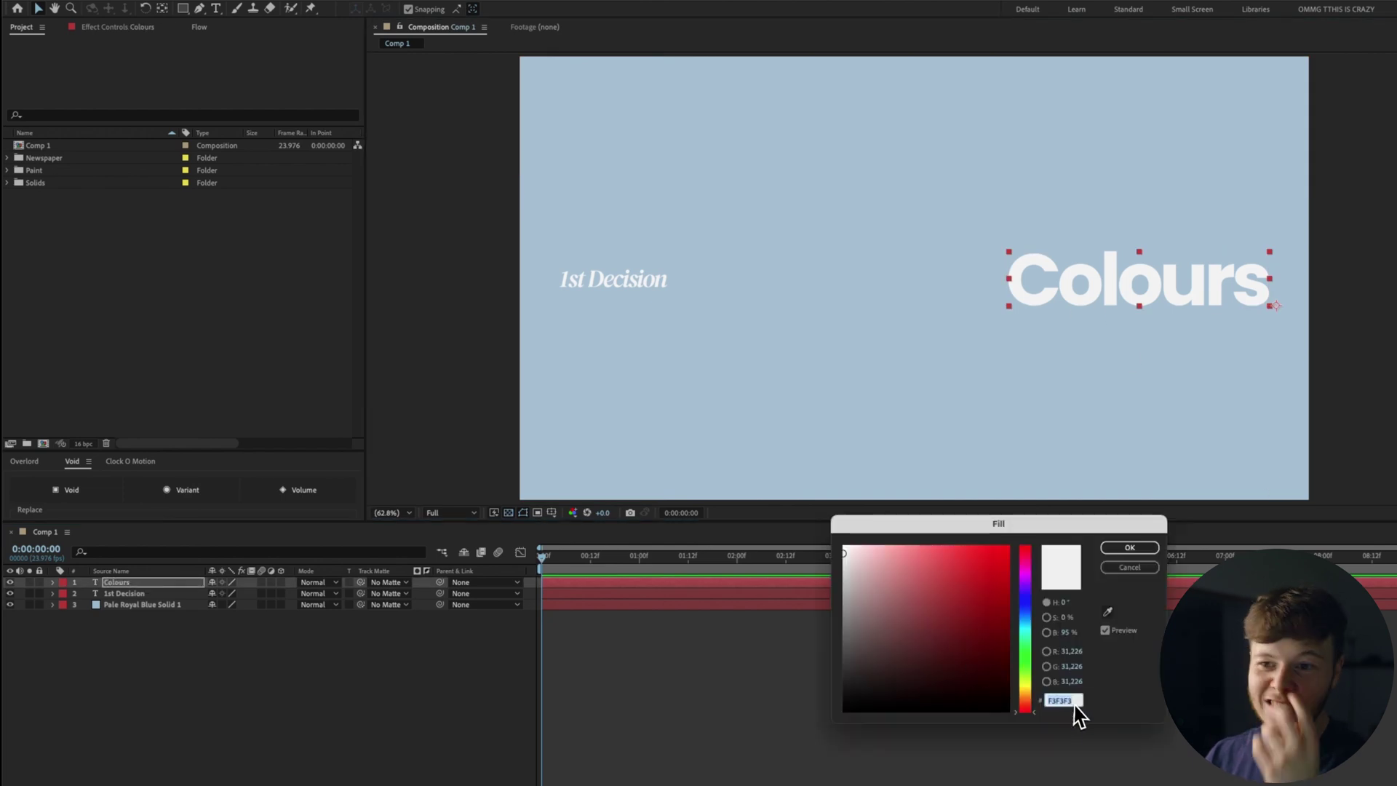
left_click(1125, 557)
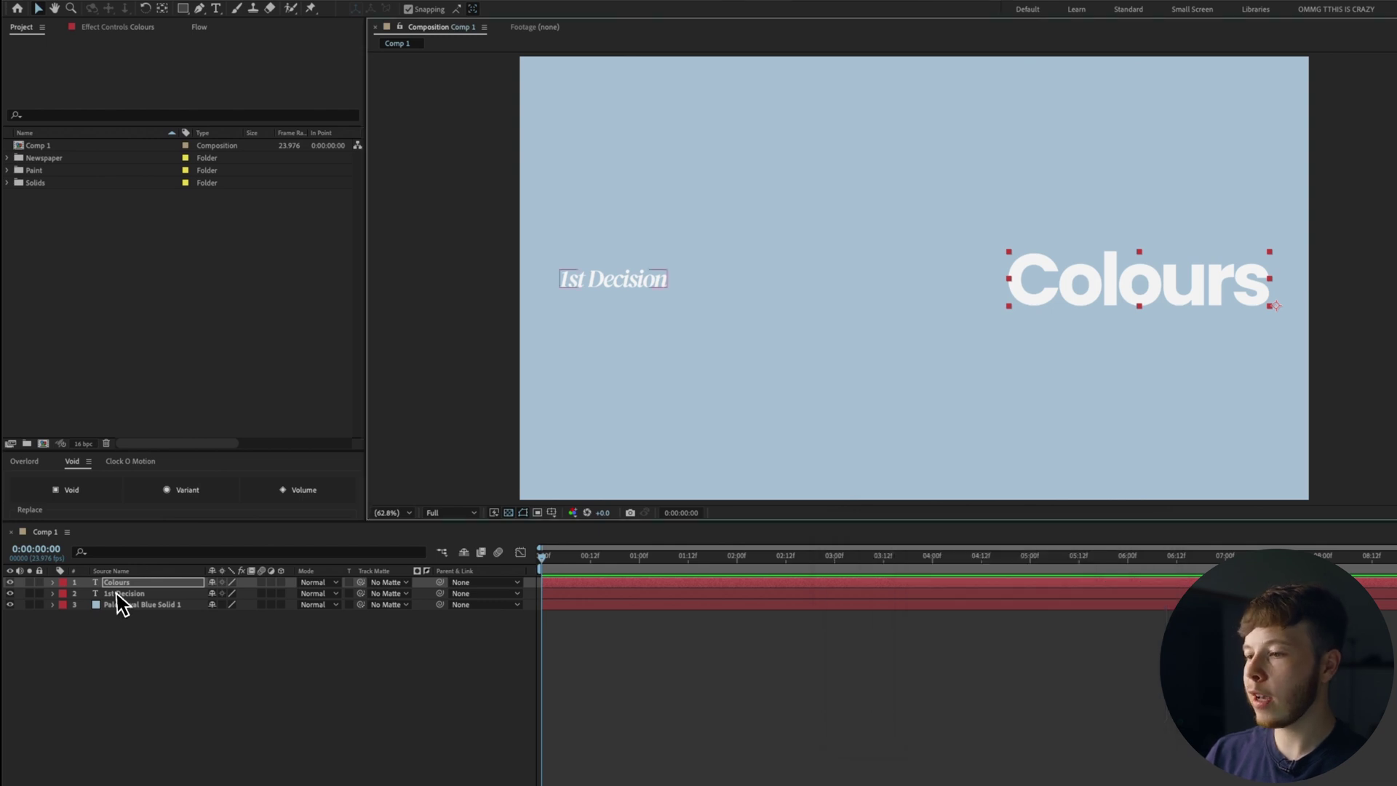
left_click(120, 595)
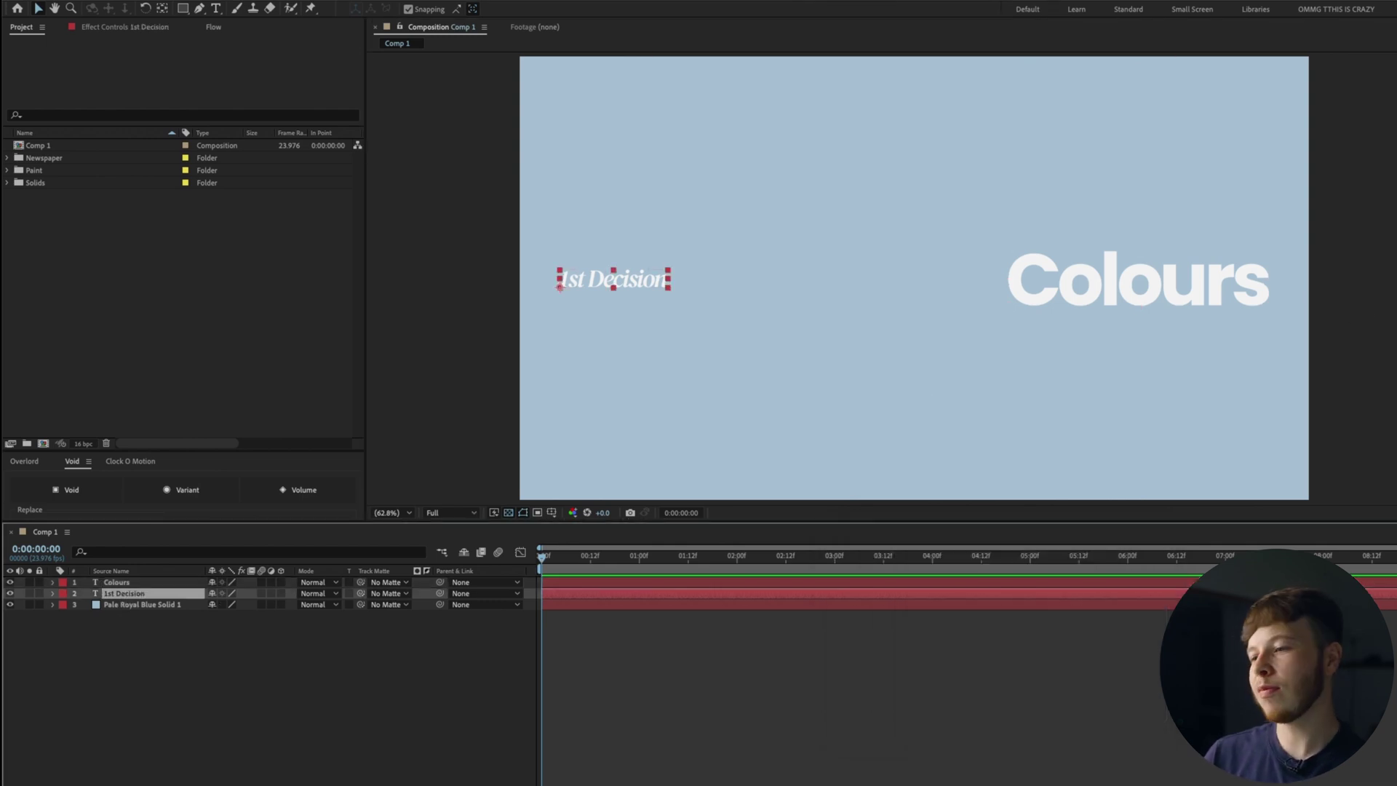
left_click(1033, 612)
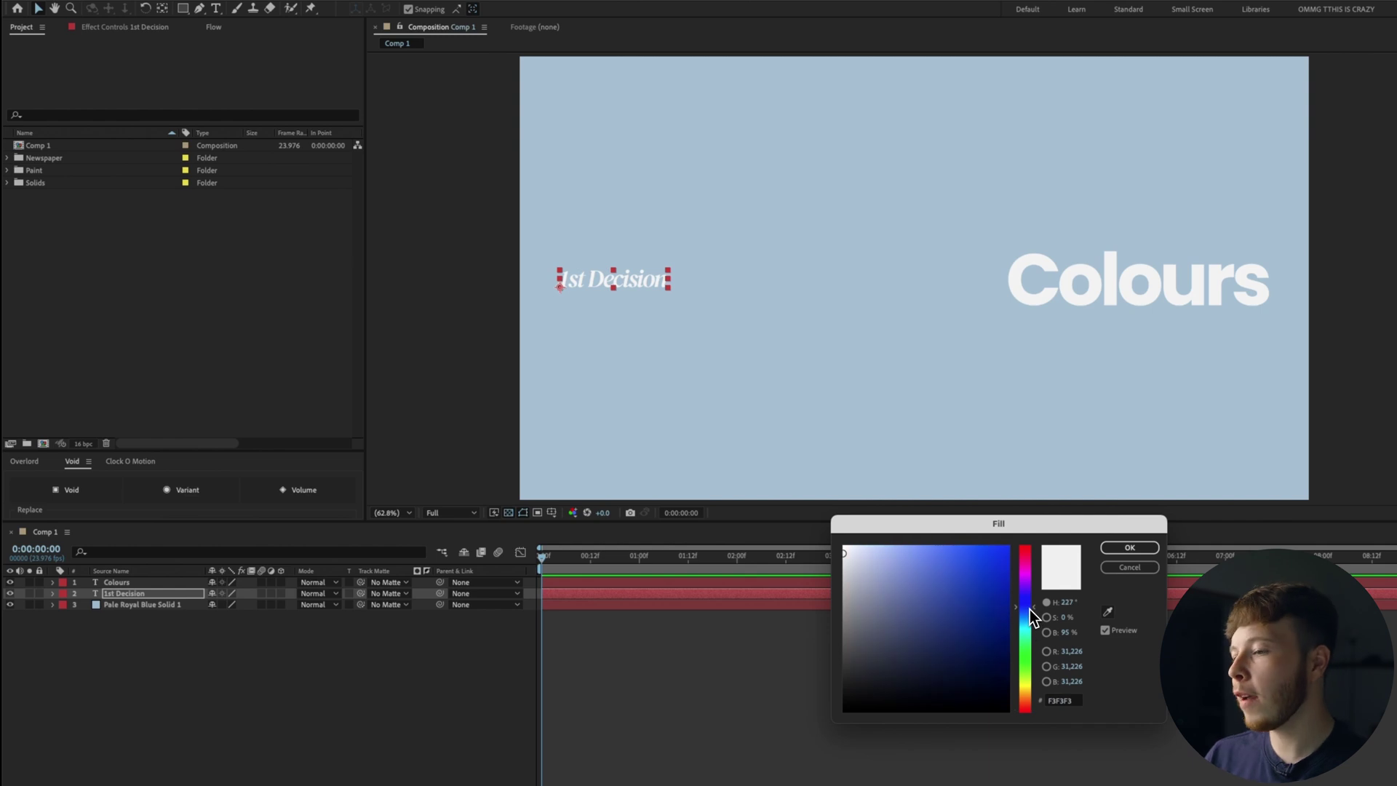
left_click_drag(943, 621, 912, 635)
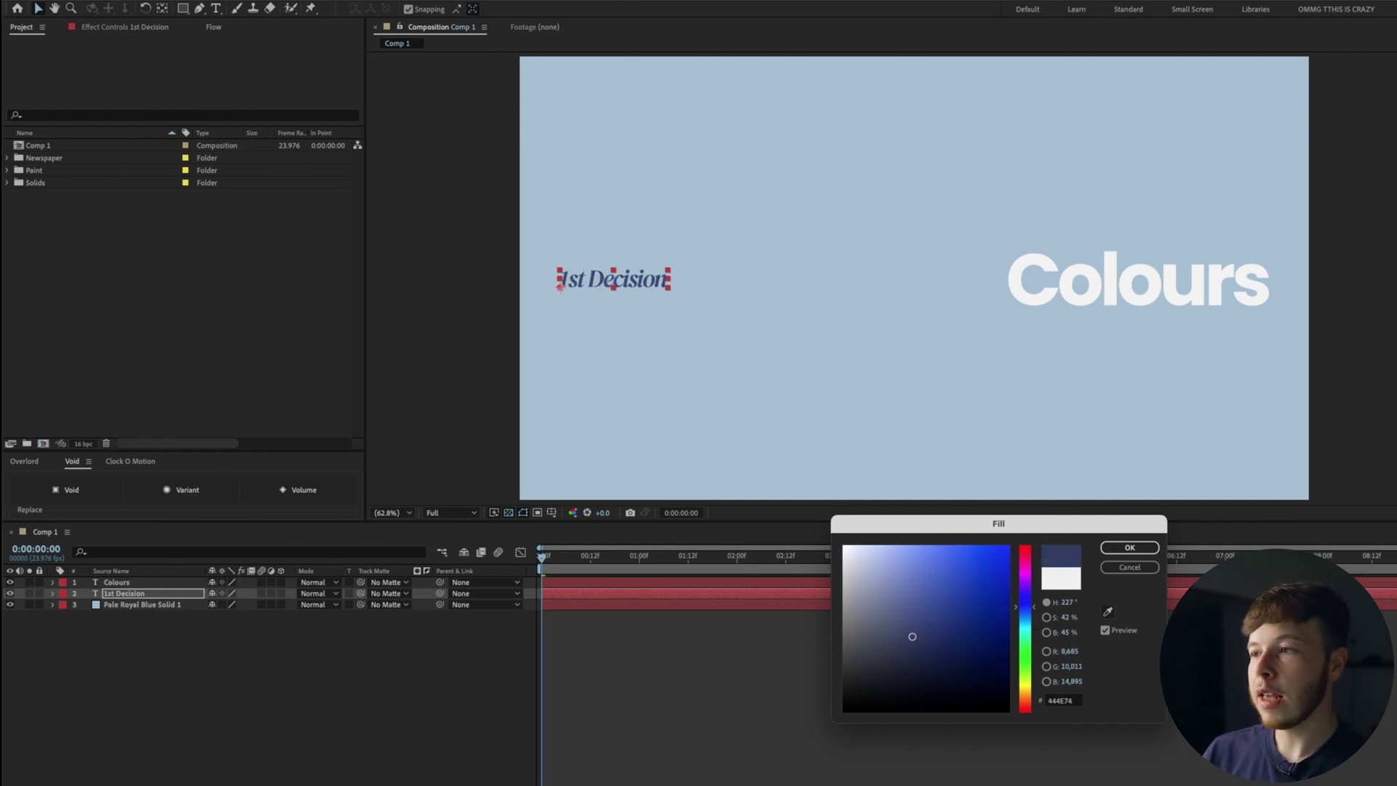
left_click(1121, 546)
left_click(702, 305)
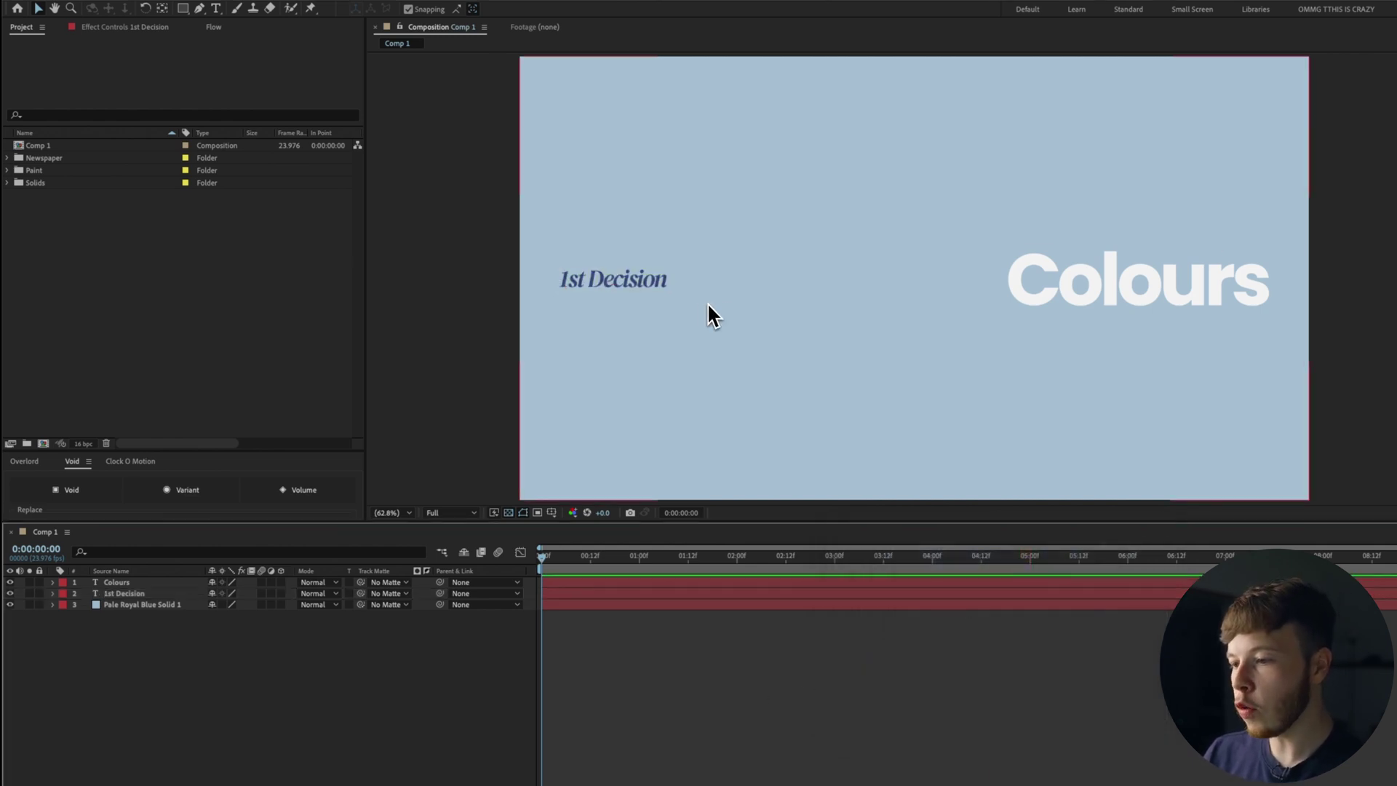
key("ctrl+z")
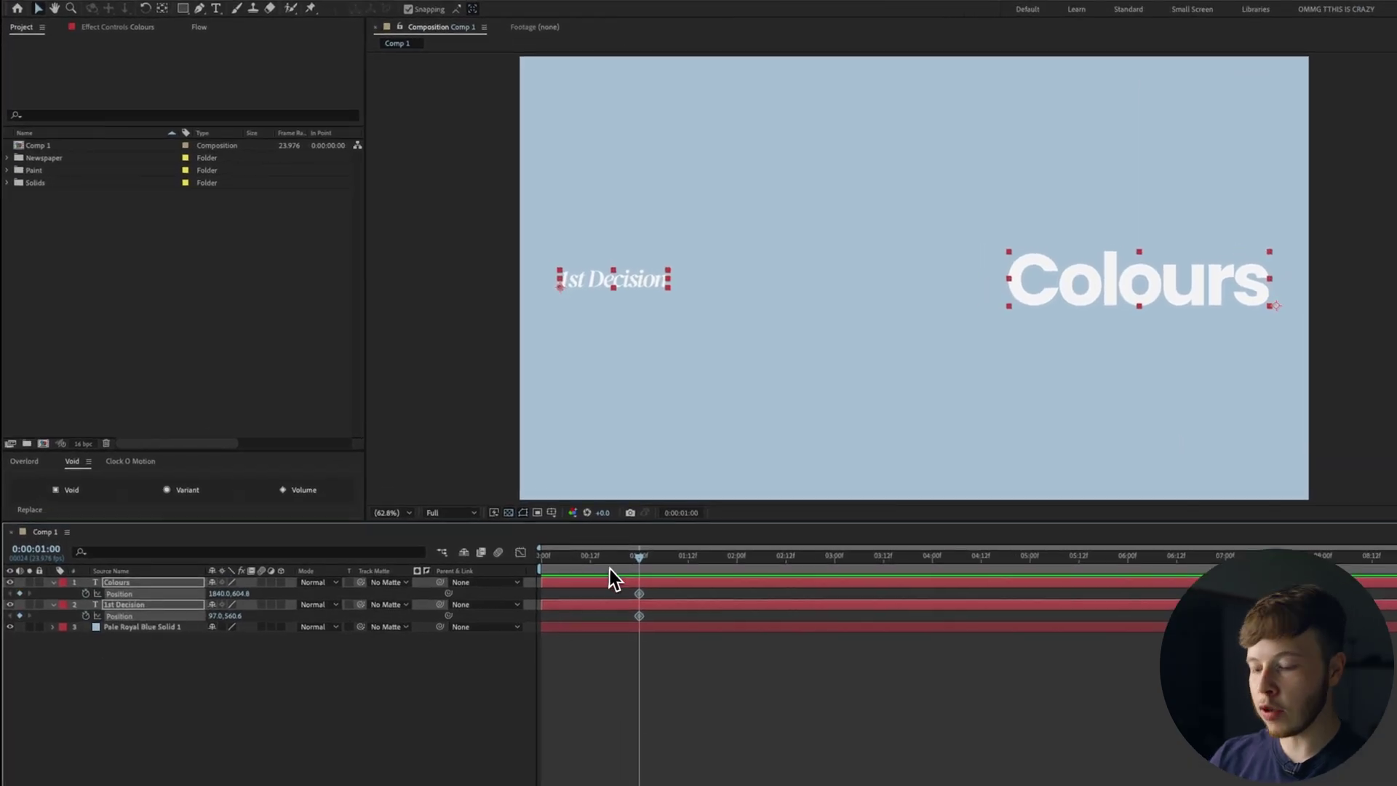
Keyframe both titles rising in at 0:00, holding at 4:00, lifting at 5:00; choose SexySpeed easing
key("Home")
left_click_drag(239, 593, 292, 586)
left_click_drag(542, 589, 1035, 588)
key("alt+shift+p")
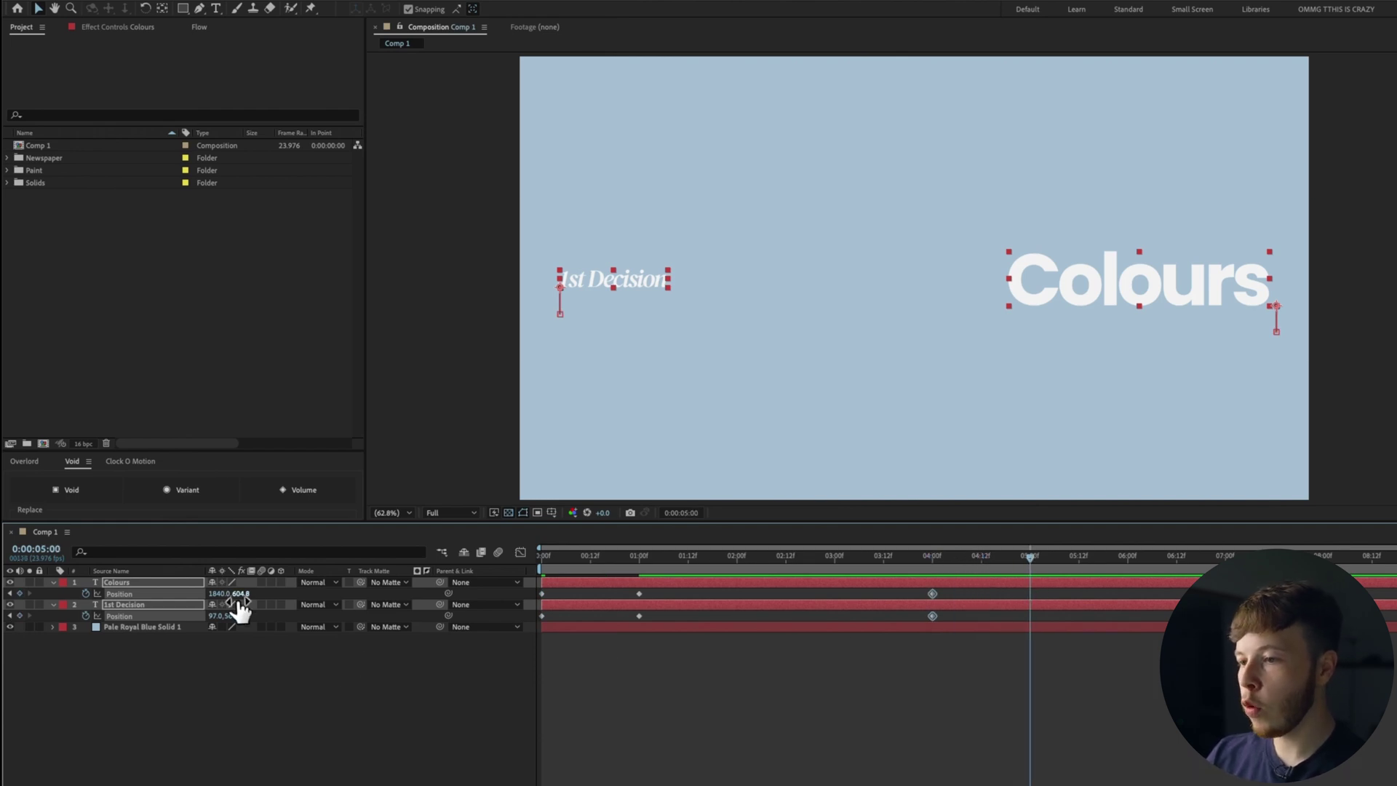
left_click_drag(239, 593, 196, 592)
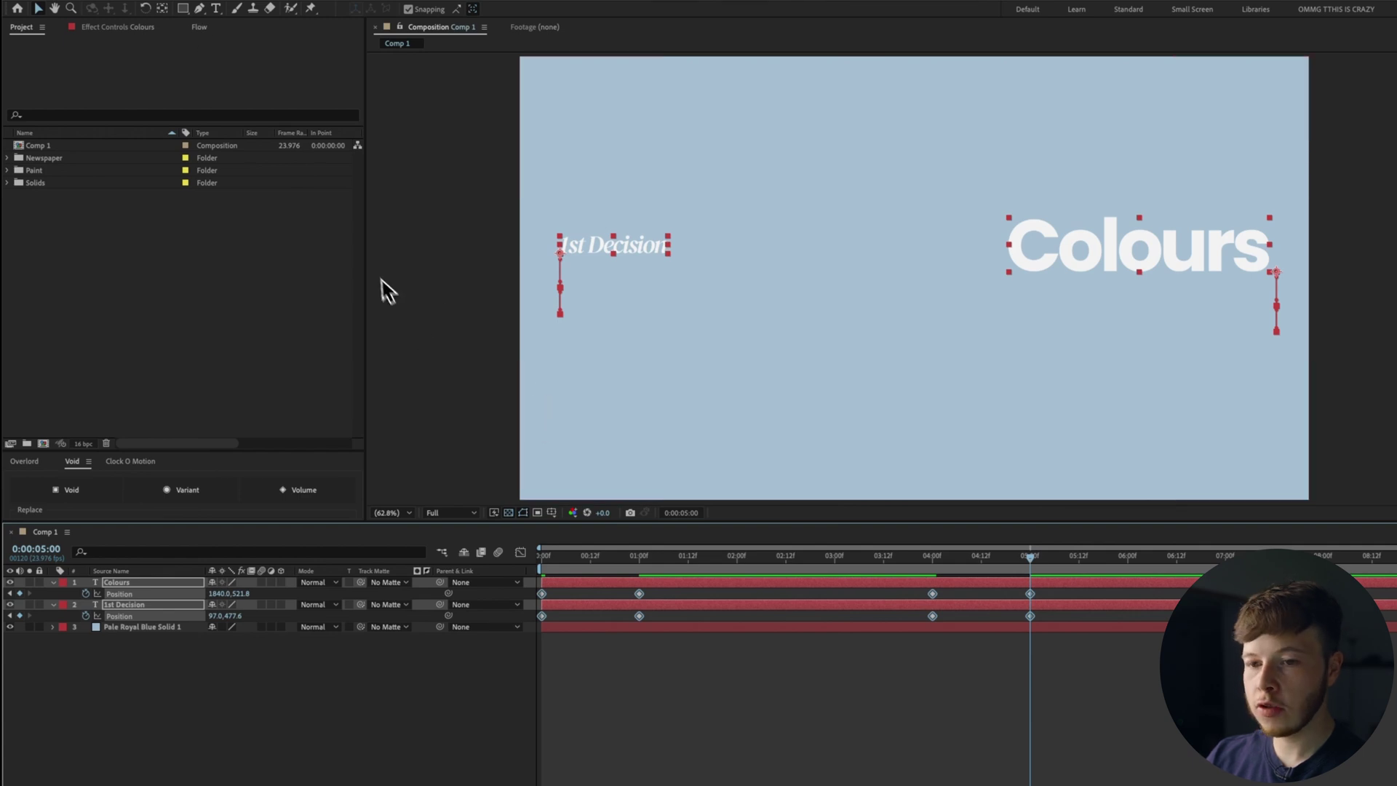
key("ctrl+shift+f")
left_click(45, 291)
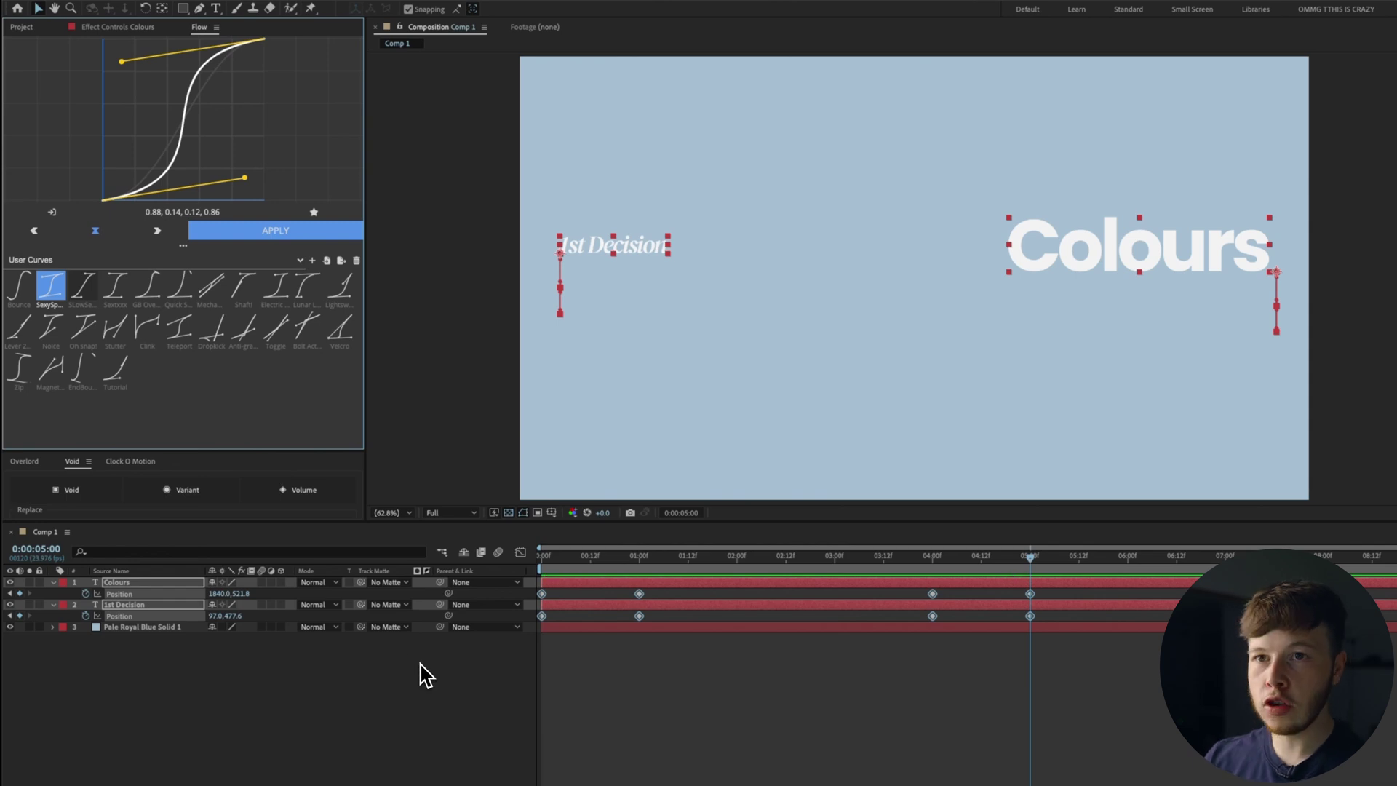
Apply SexySpeed to all Position keyframes and sharpen the speed-graph peaks to ~85–92% influence
key("F9")
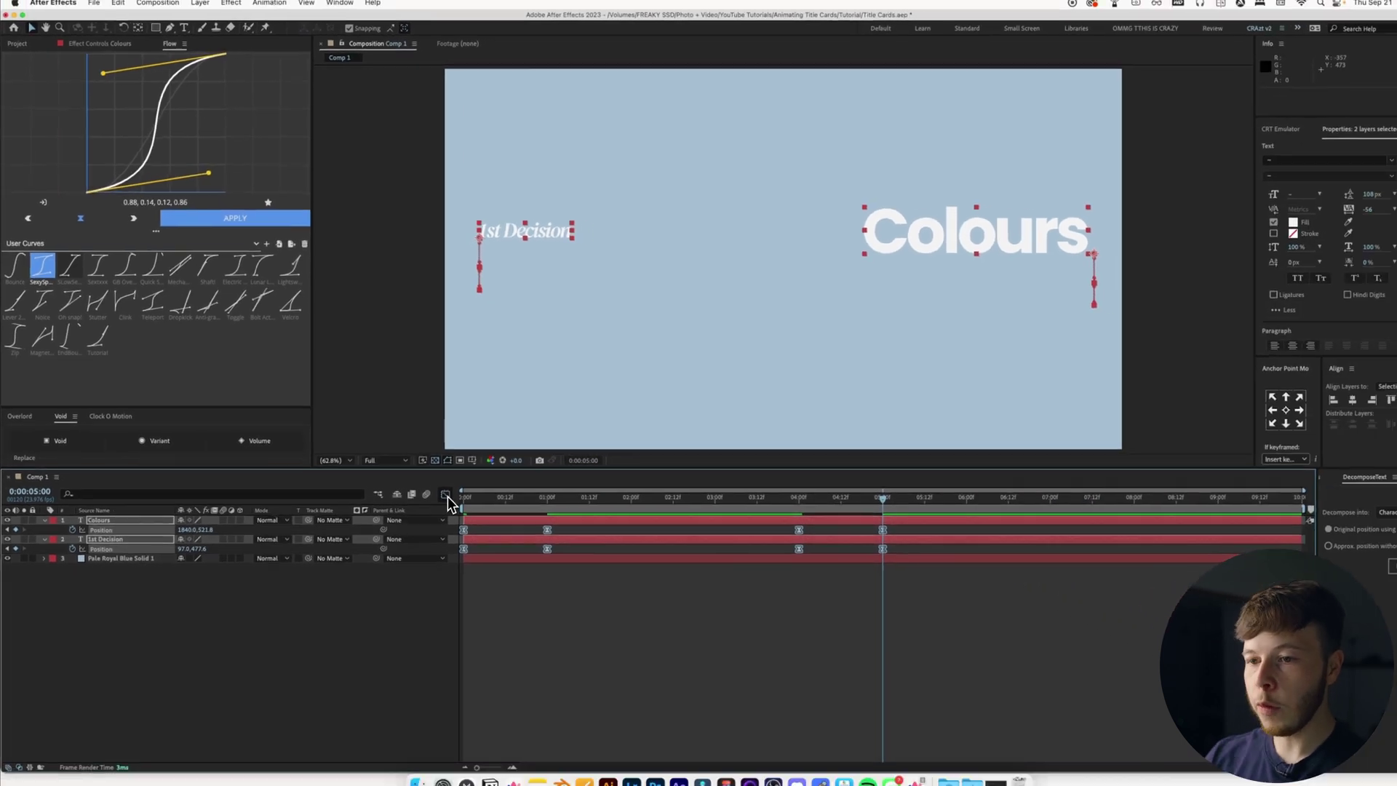
left_click(520, 552)
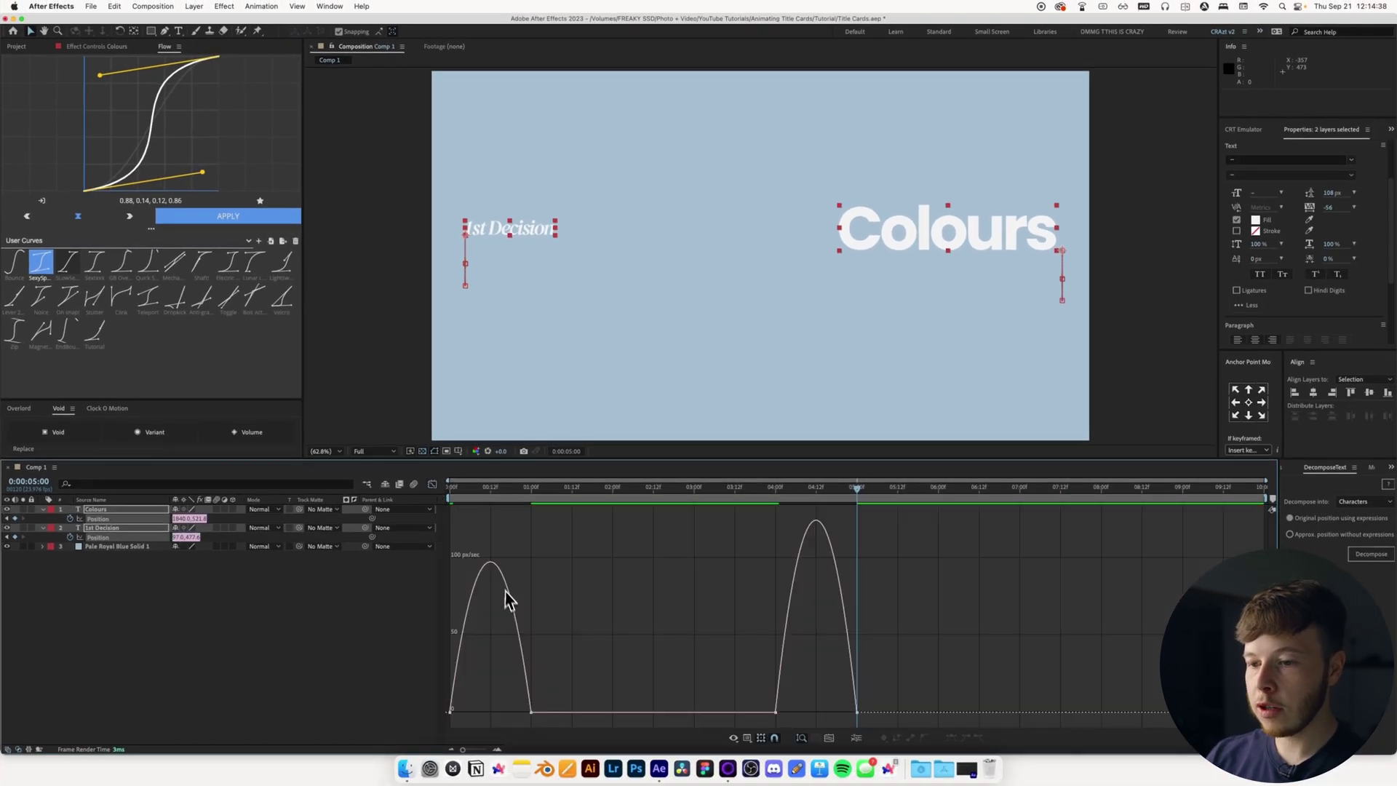
left_click_drag(542, 684, 485, 710)
left_click(763, 702)
left_click_drag(764, 702, 811, 720)
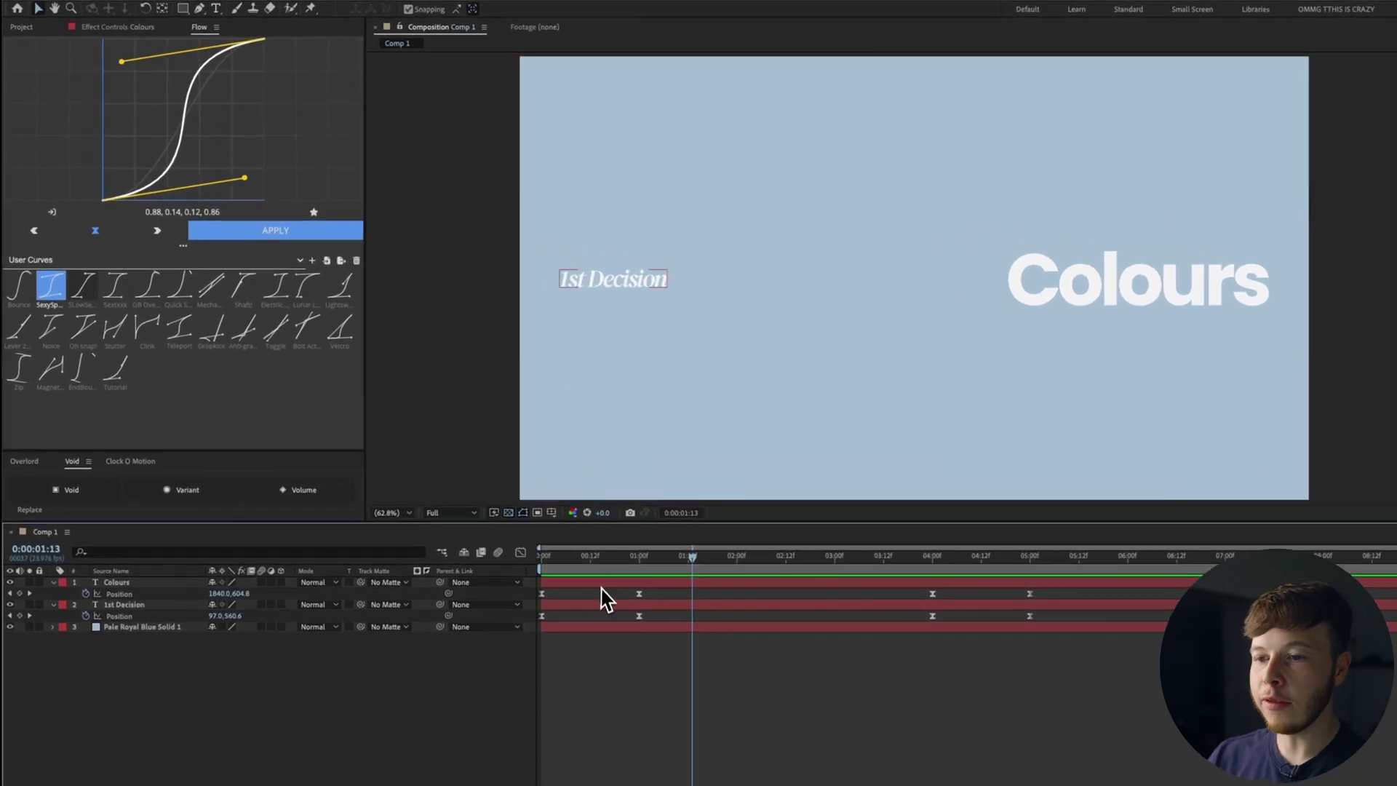
Shift the Colours layer a few frames later and preview the offset
left_click(482, 520)
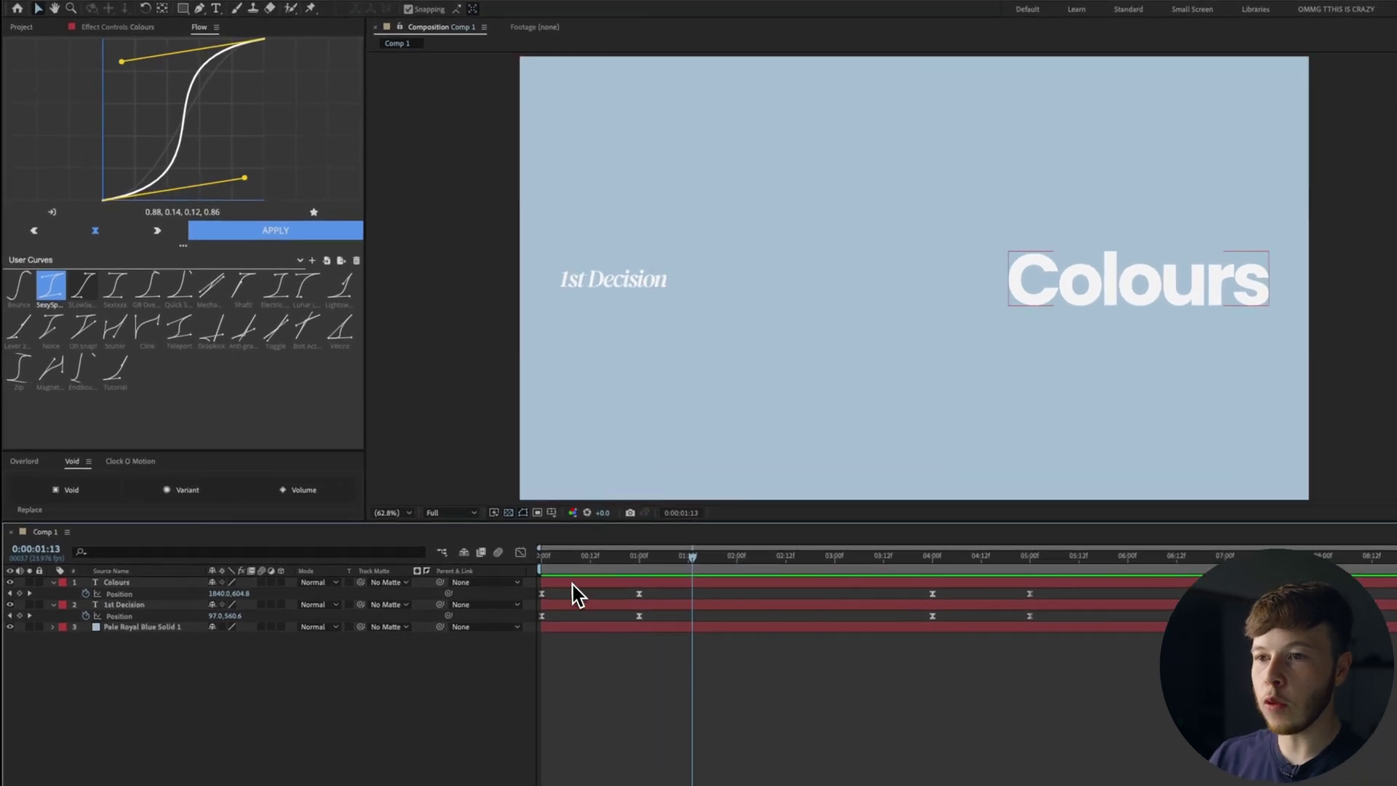
left_click_drag(564, 582, 586, 588)
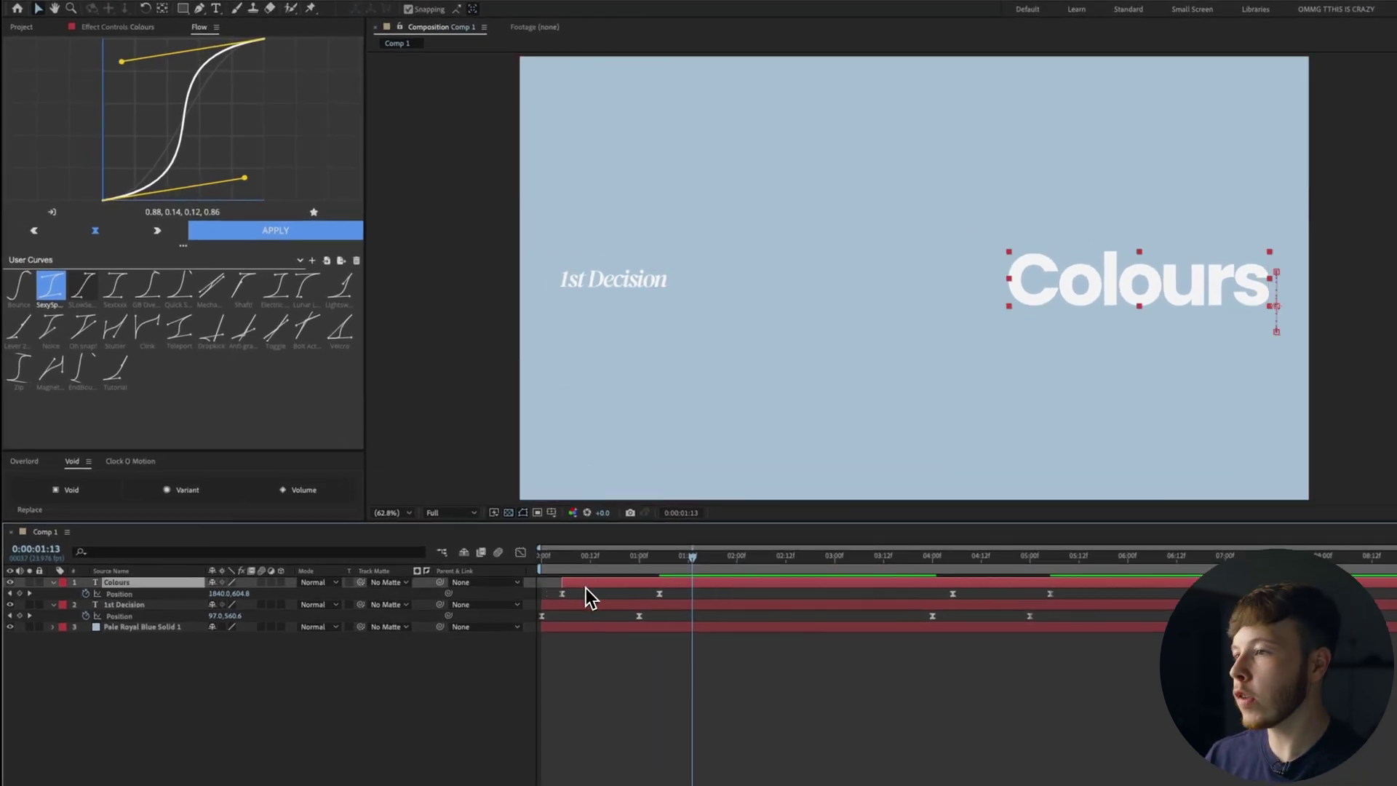
key("Home")
key("space")
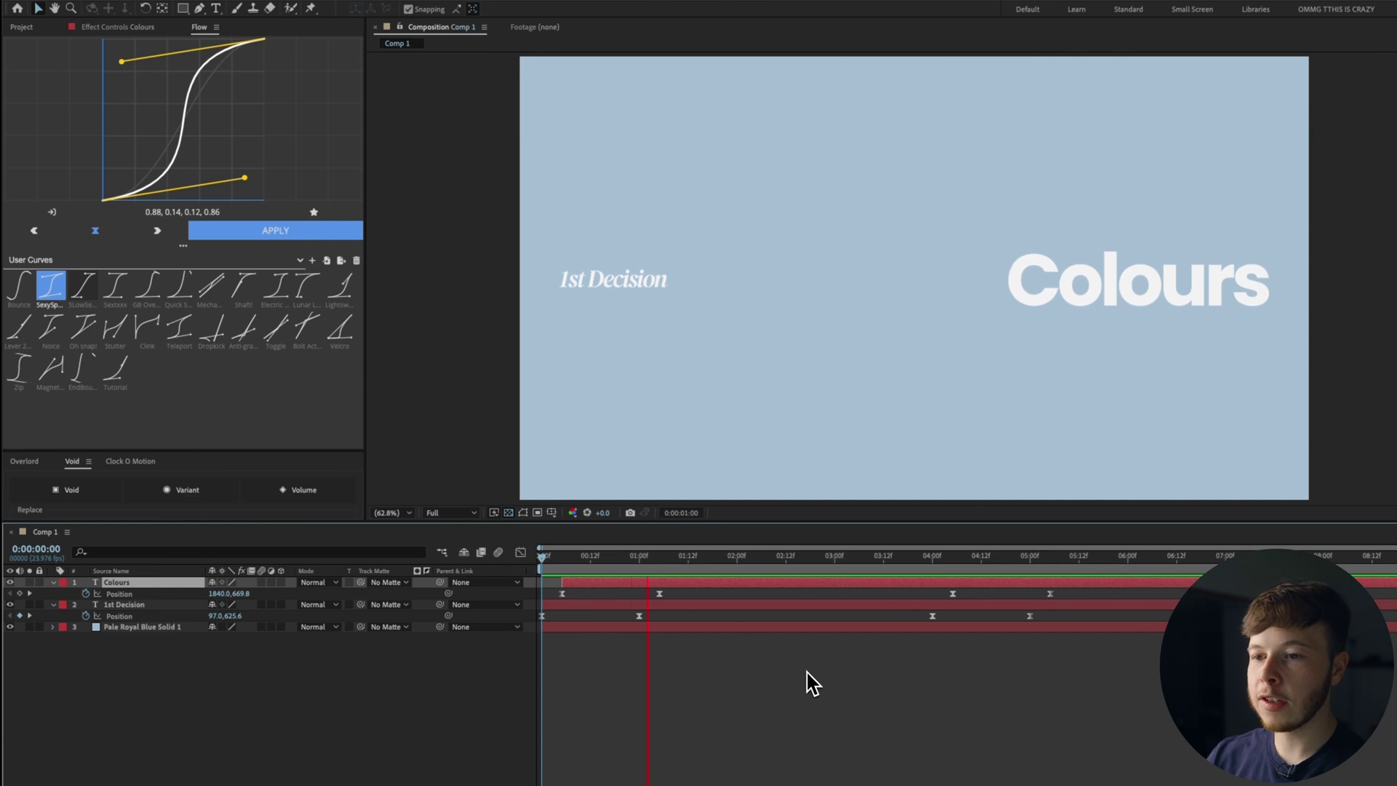
Trim both title layers' in- and out-points to their animated span and preview
left_click(543, 604, "shift")
left_click_drag(543, 604, 571, 605)
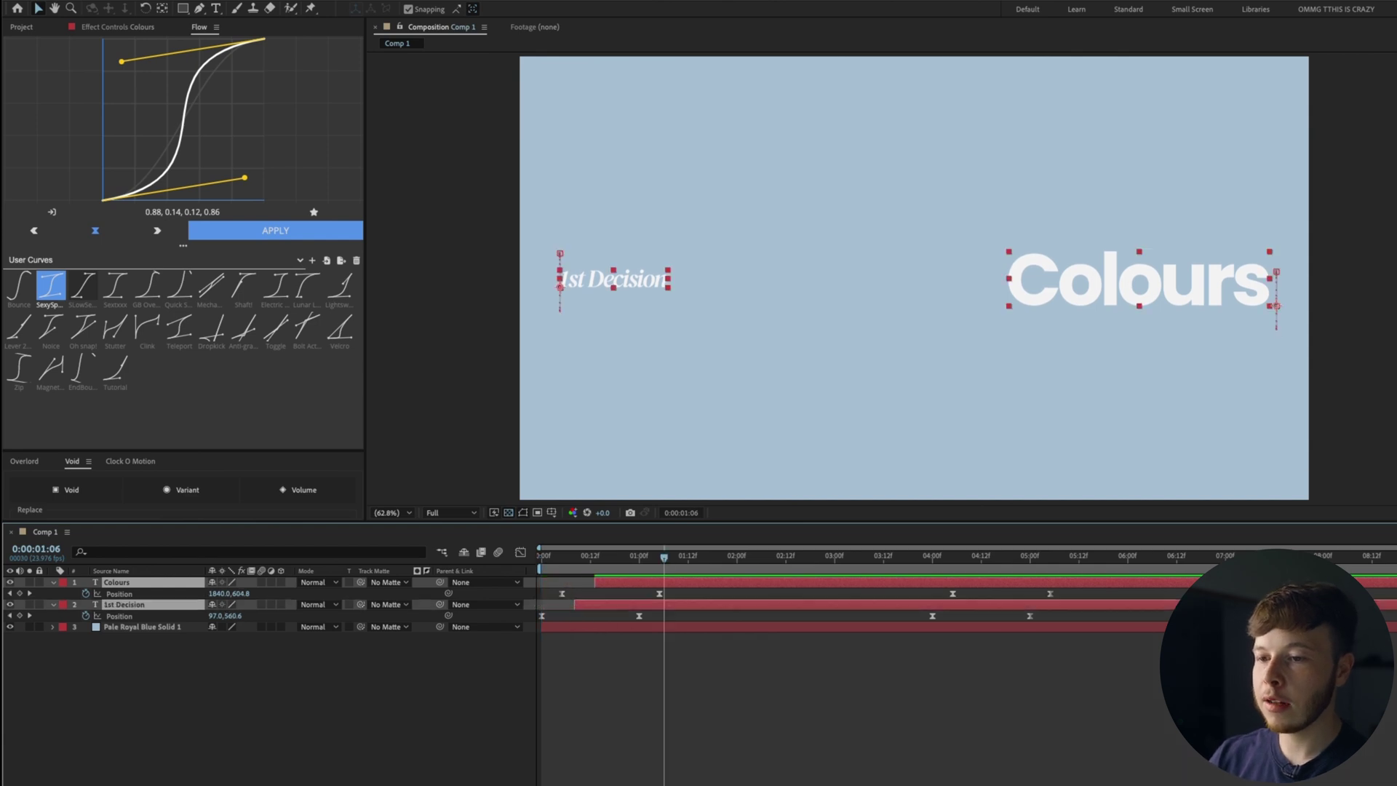
left_click_drag(1193, 615, 1022, 629)
left_click(951, 670)
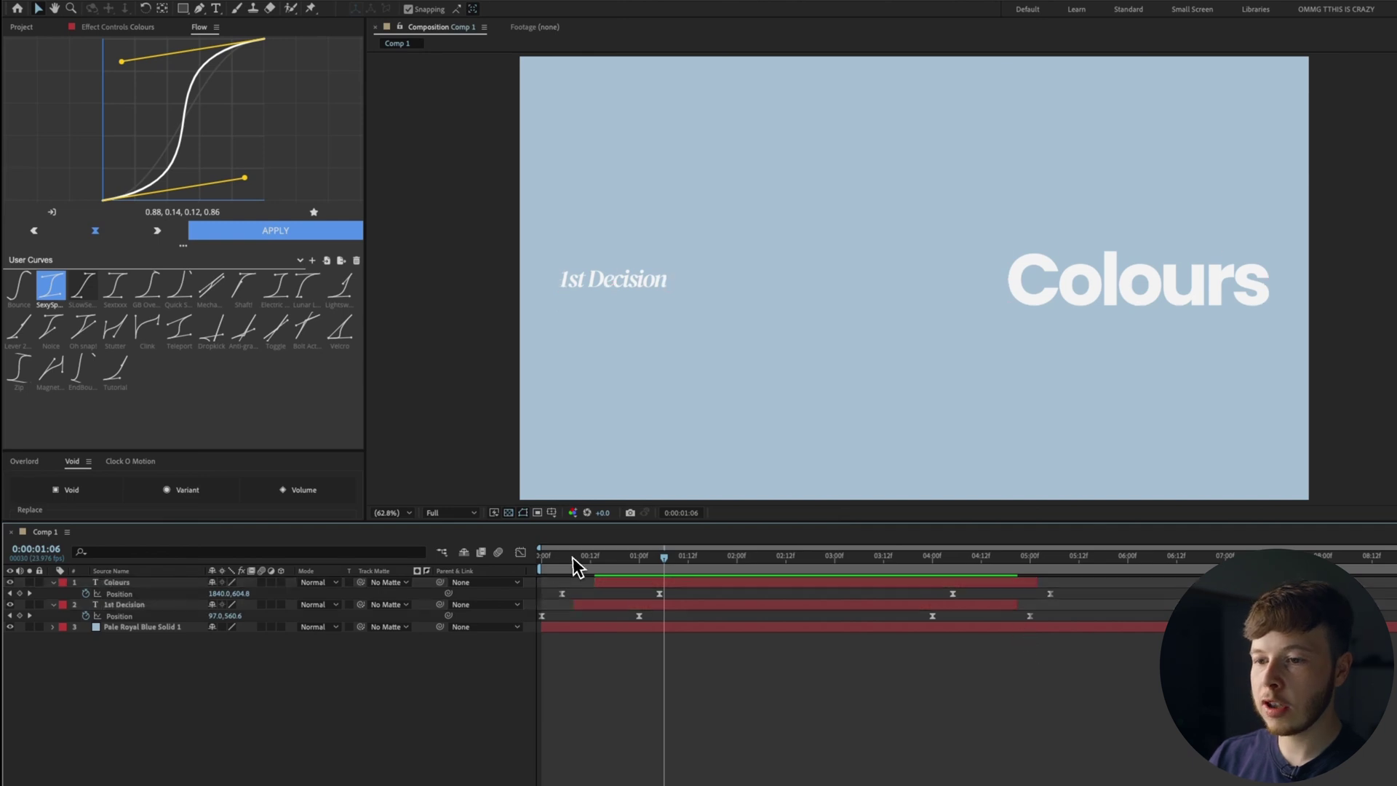
key("Home")
key("space")
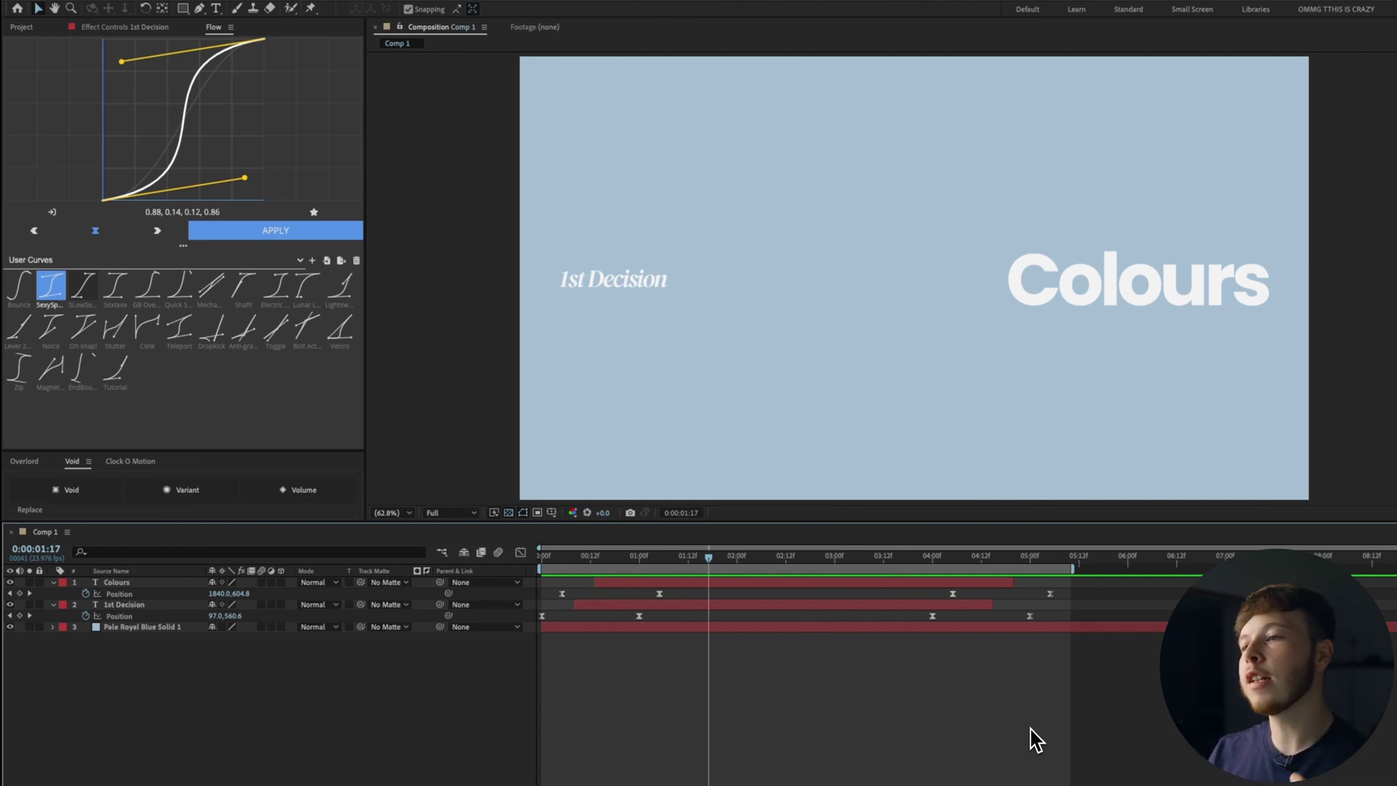
left_click(23, 27)
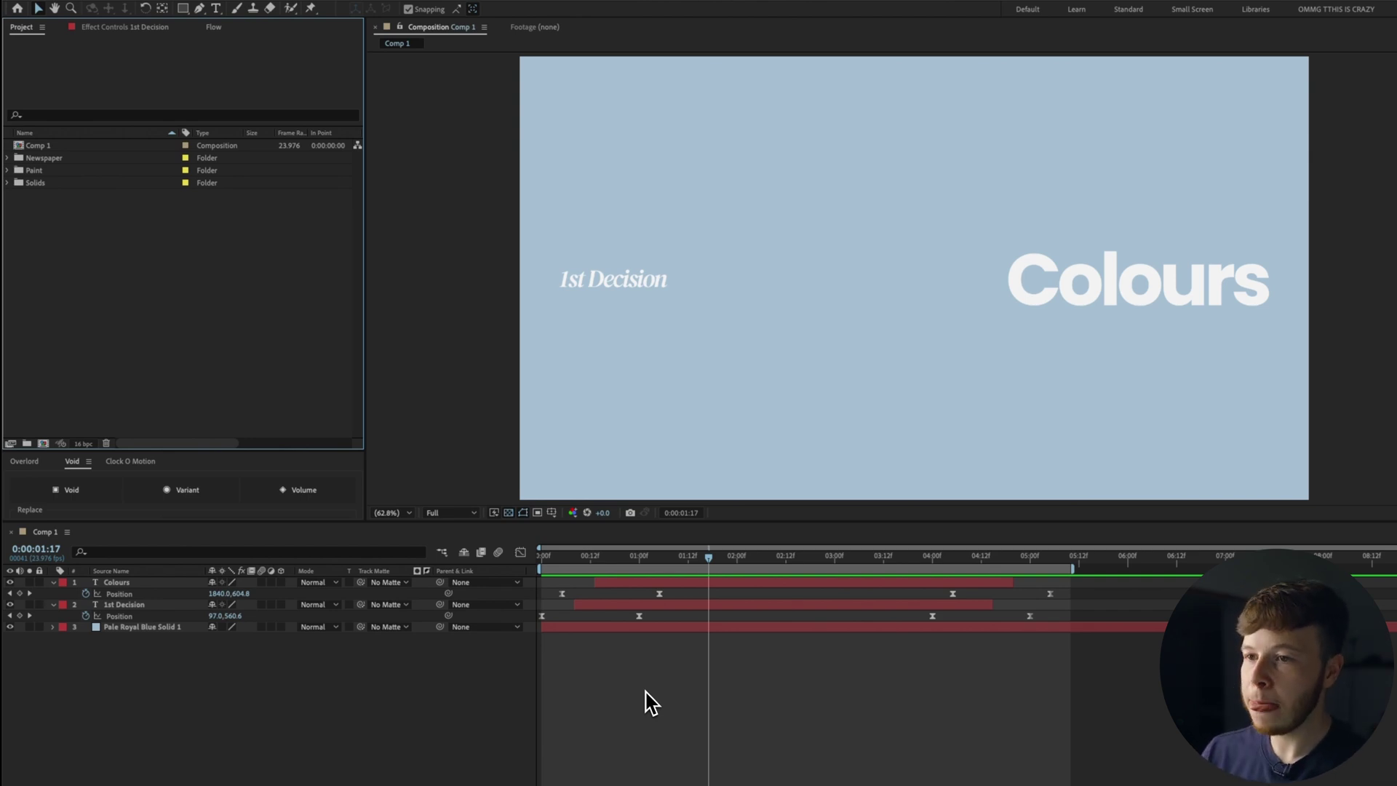
Create and open a 1920×1080, 23.976 fps composition named Texture_1
left_click(570, 711)
key("ctrl+n")
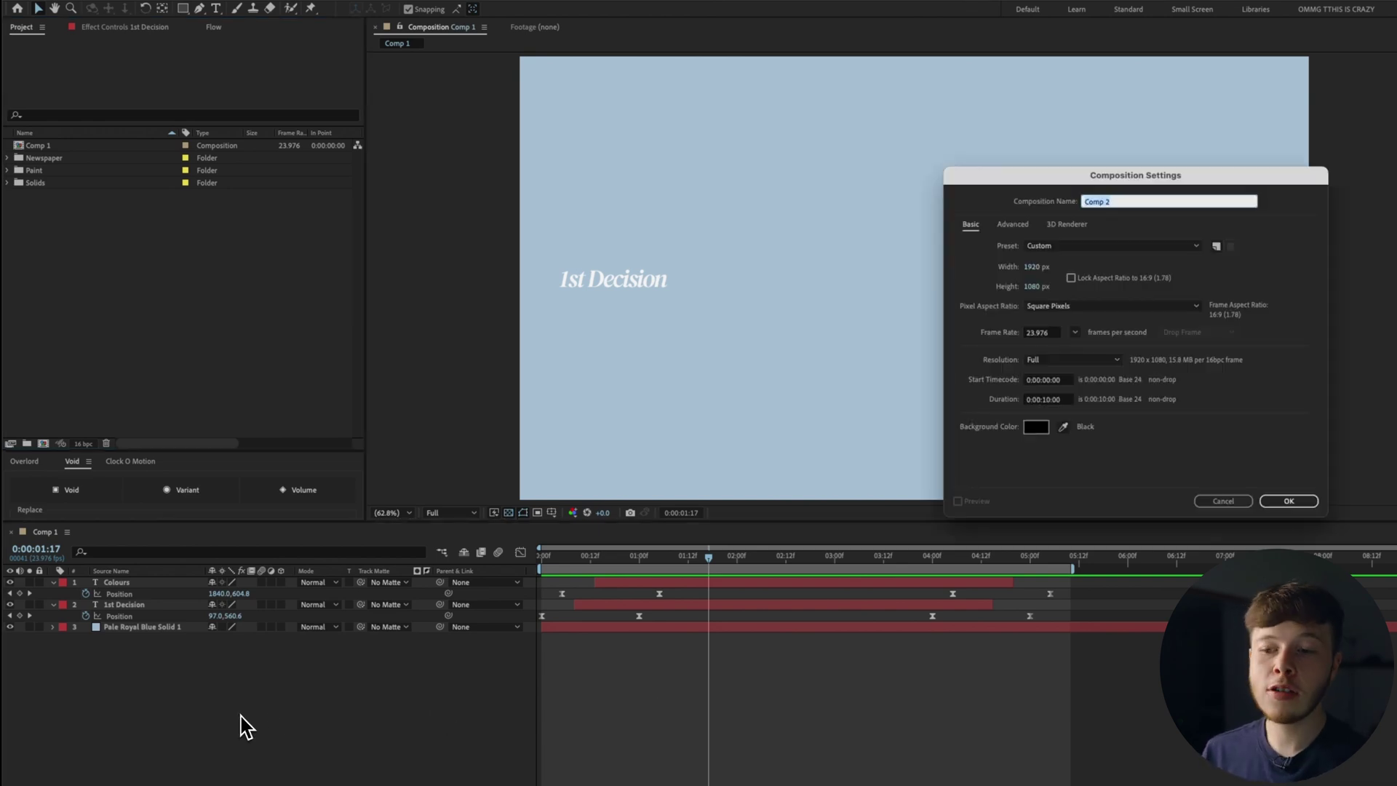
type("Texture_1")
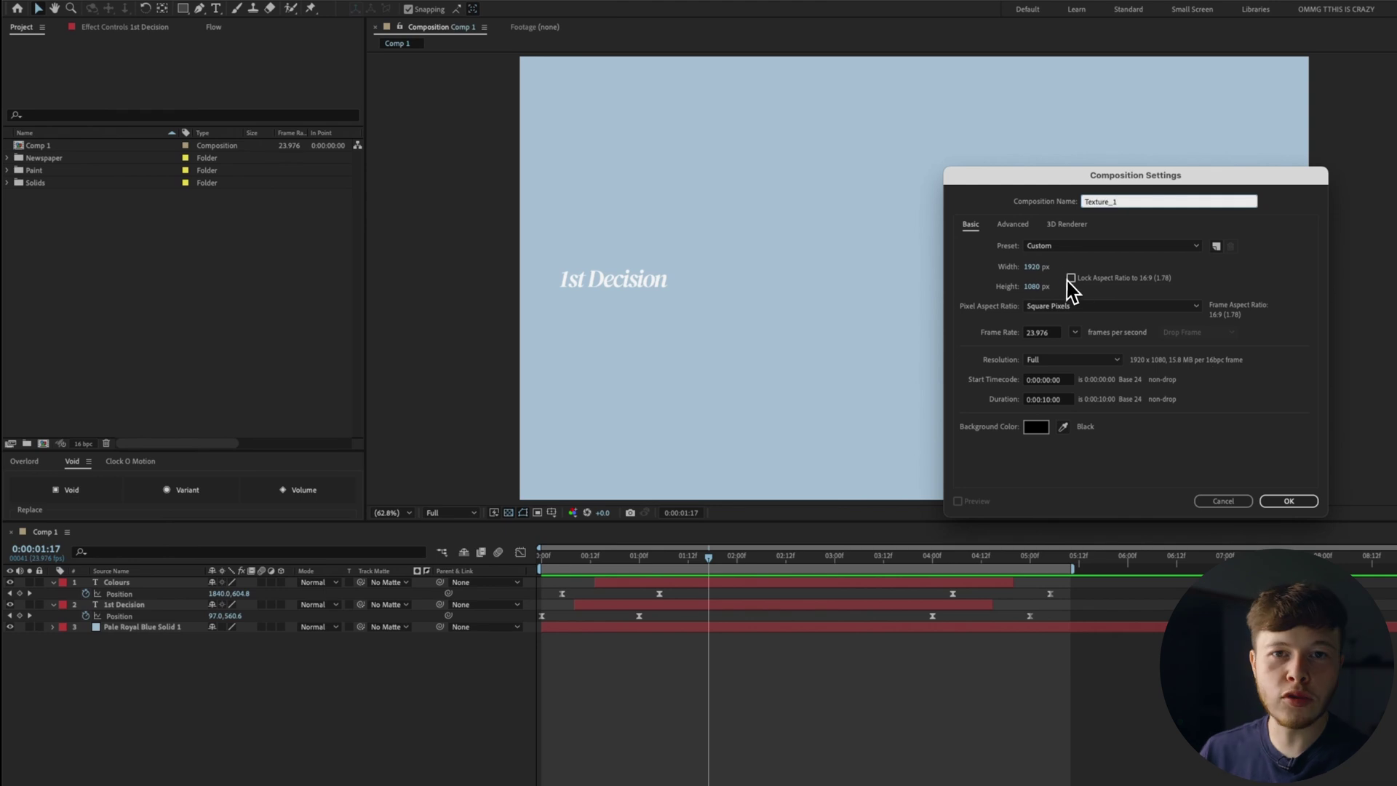
left_click(1048, 400)
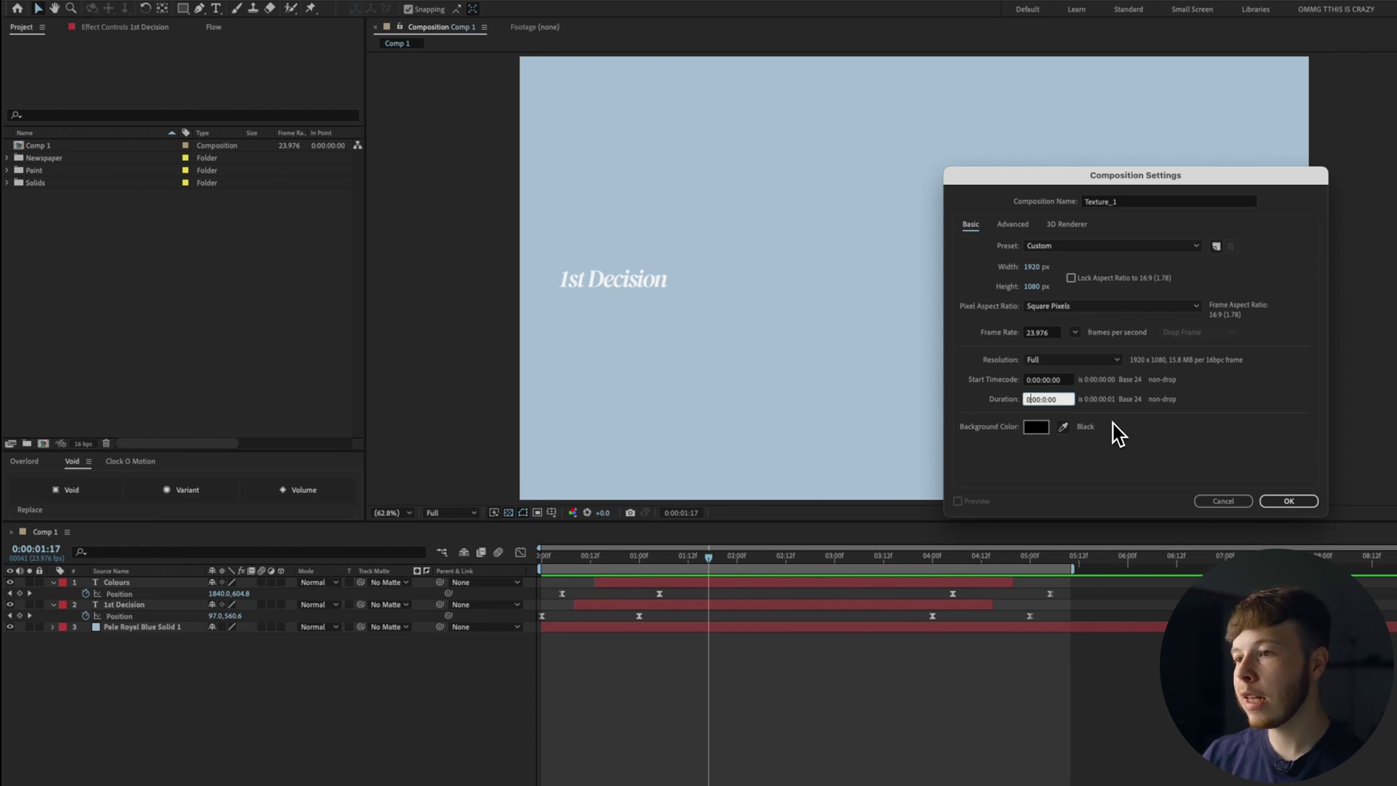
key("Return")
left_click(8, 158)
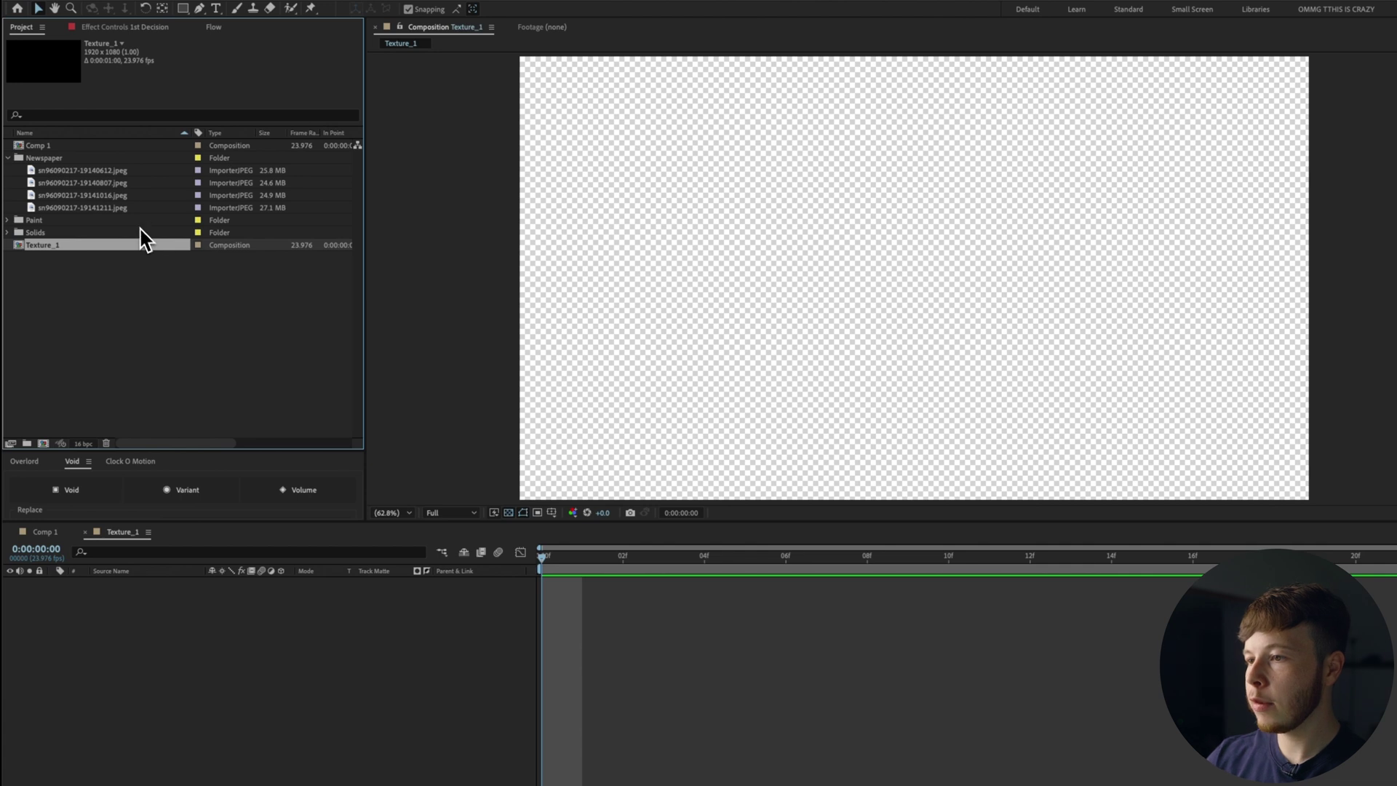
Add the four Newspaper JPEGs as layers in Texture_1
left_click(104, 172)
left_click(91, 208, "shift")
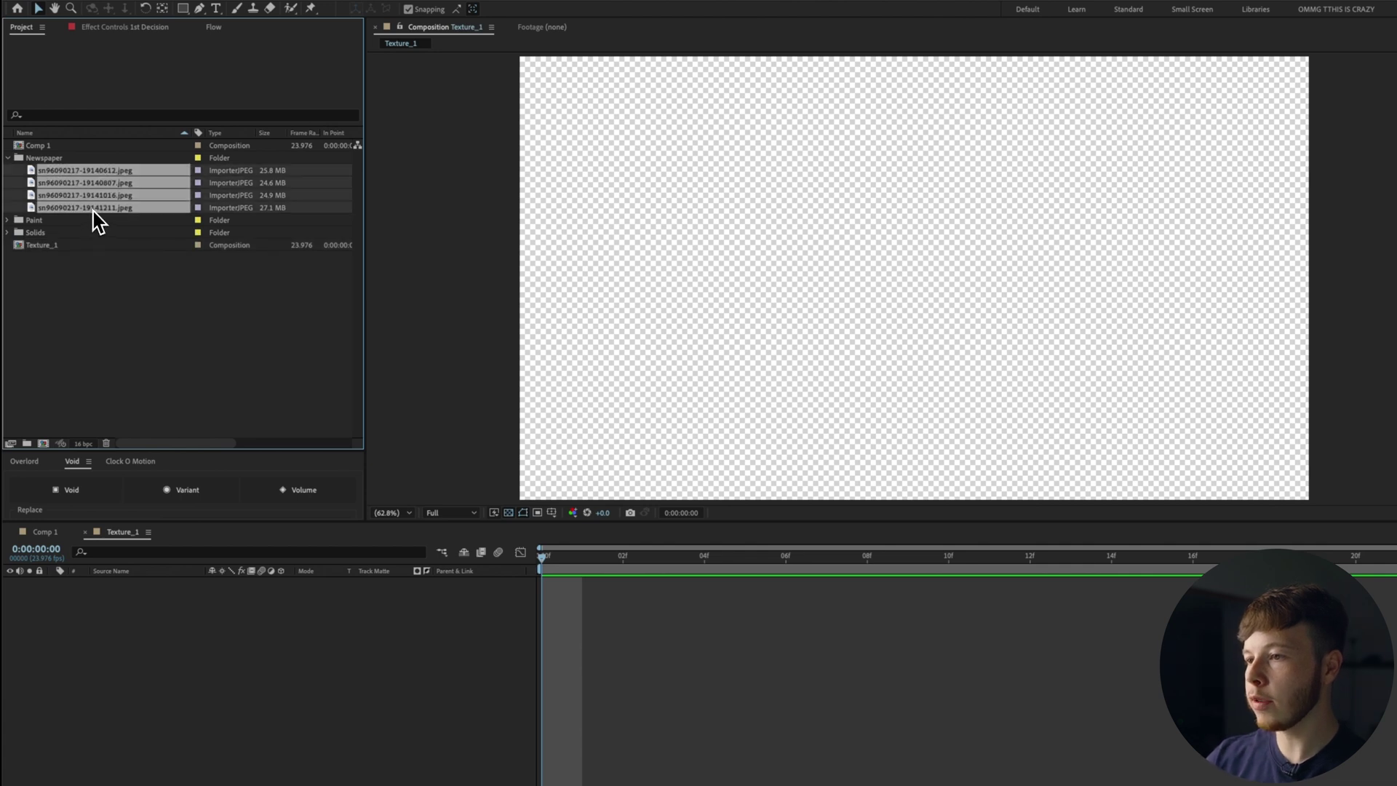
left_click_drag(97, 221, 219, 659)
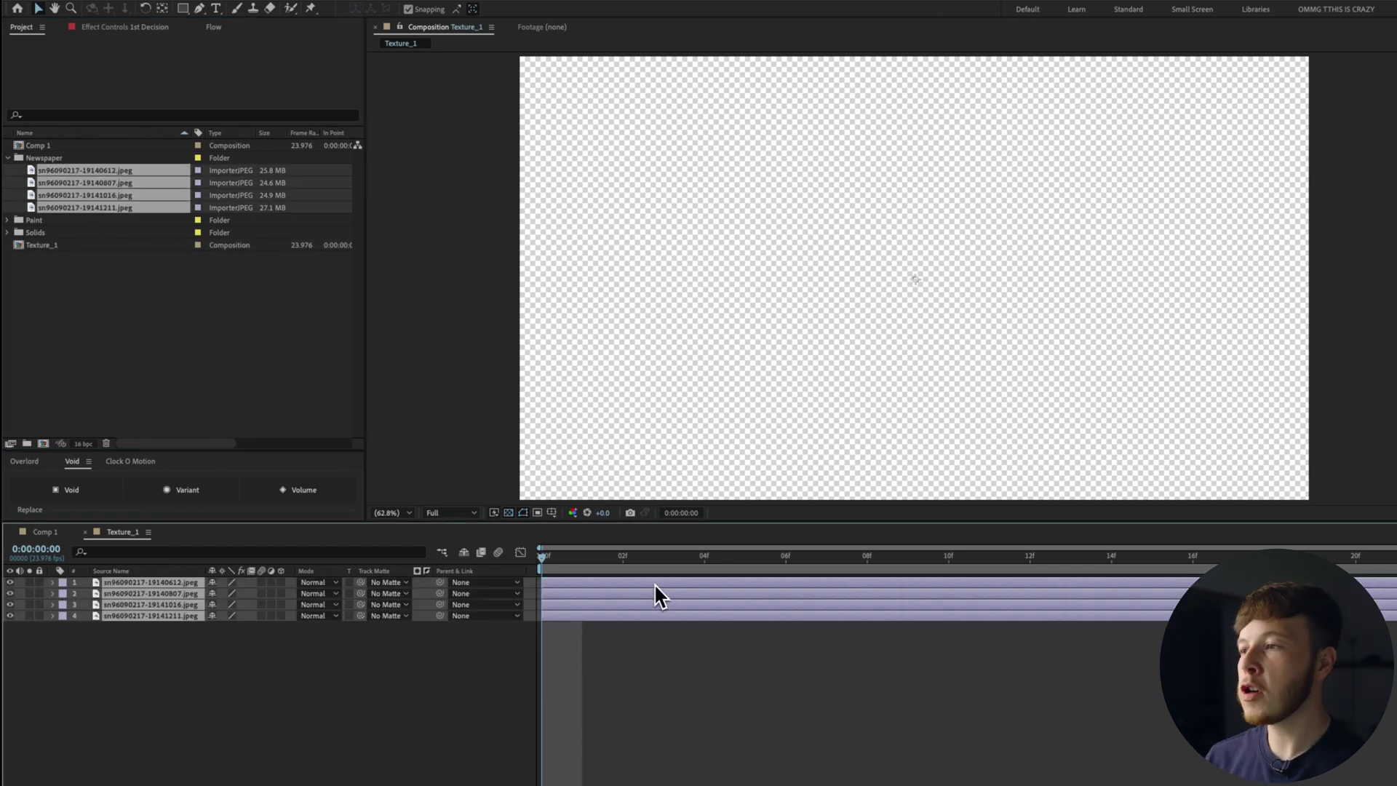
key("space")
Rotate all four newspaper layers 90° and shrink them to 15% scale
key("s")
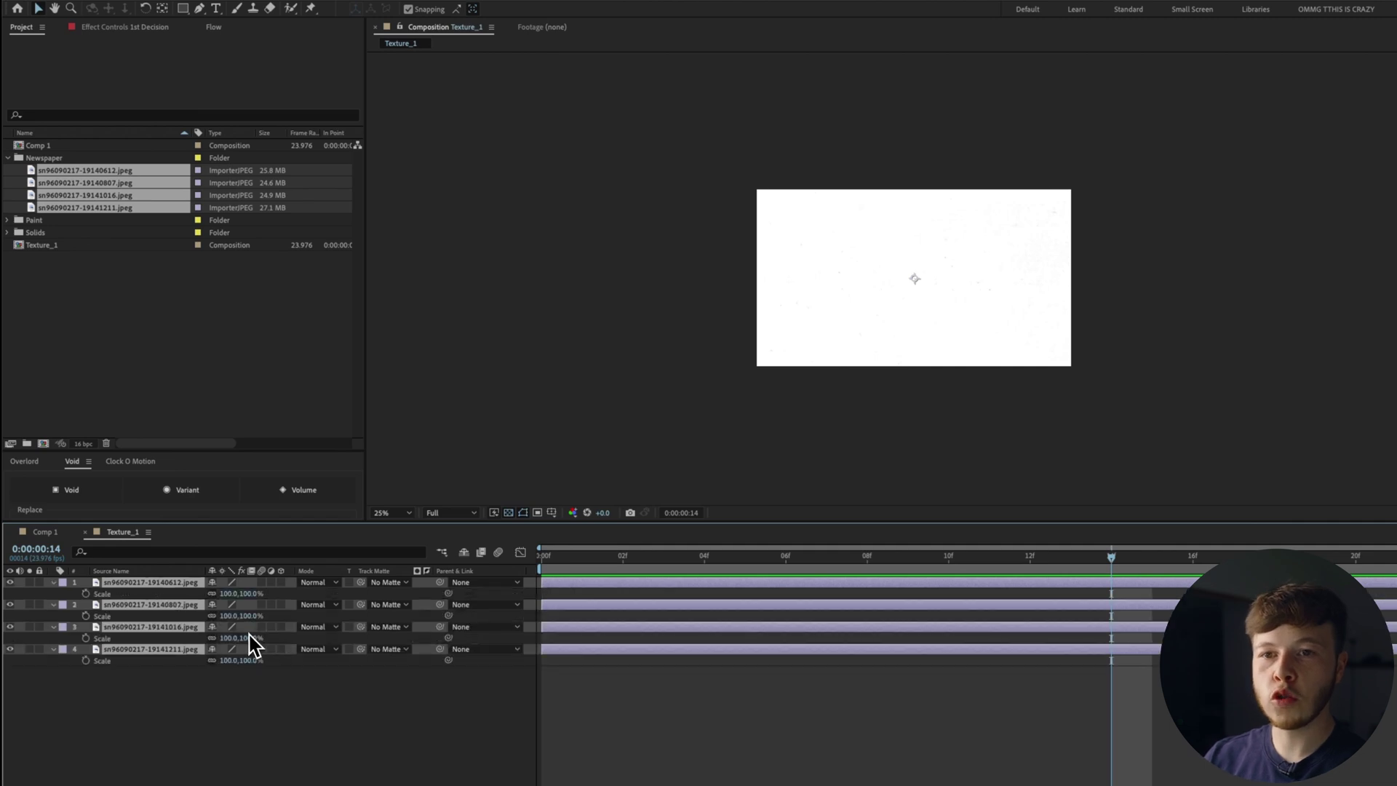
key("shift+r")
left_click(225, 705)
type("-58")
key("Return")
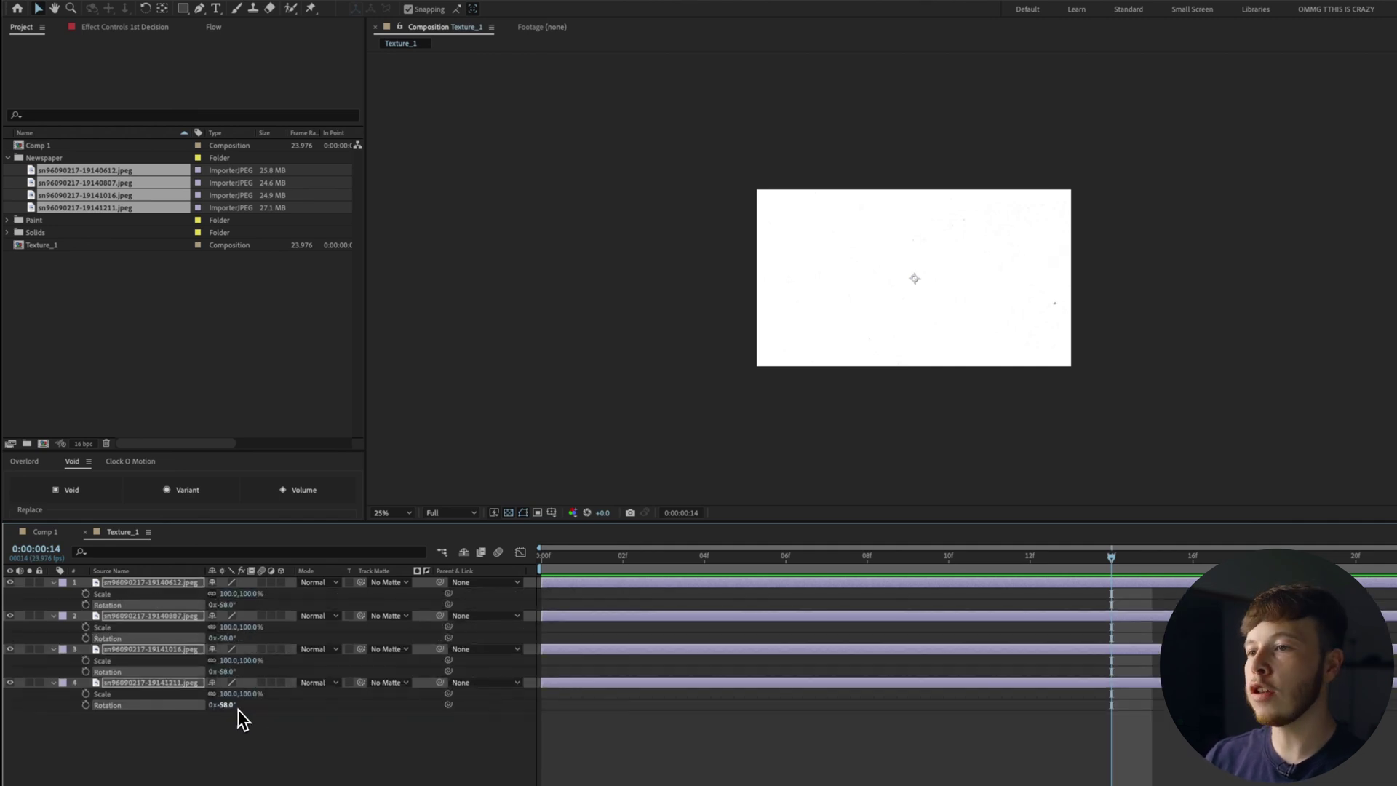
left_click(222, 705)
type("90")
key("Return")
key("comma")
left_click_drag(218, 626, 175, 609)
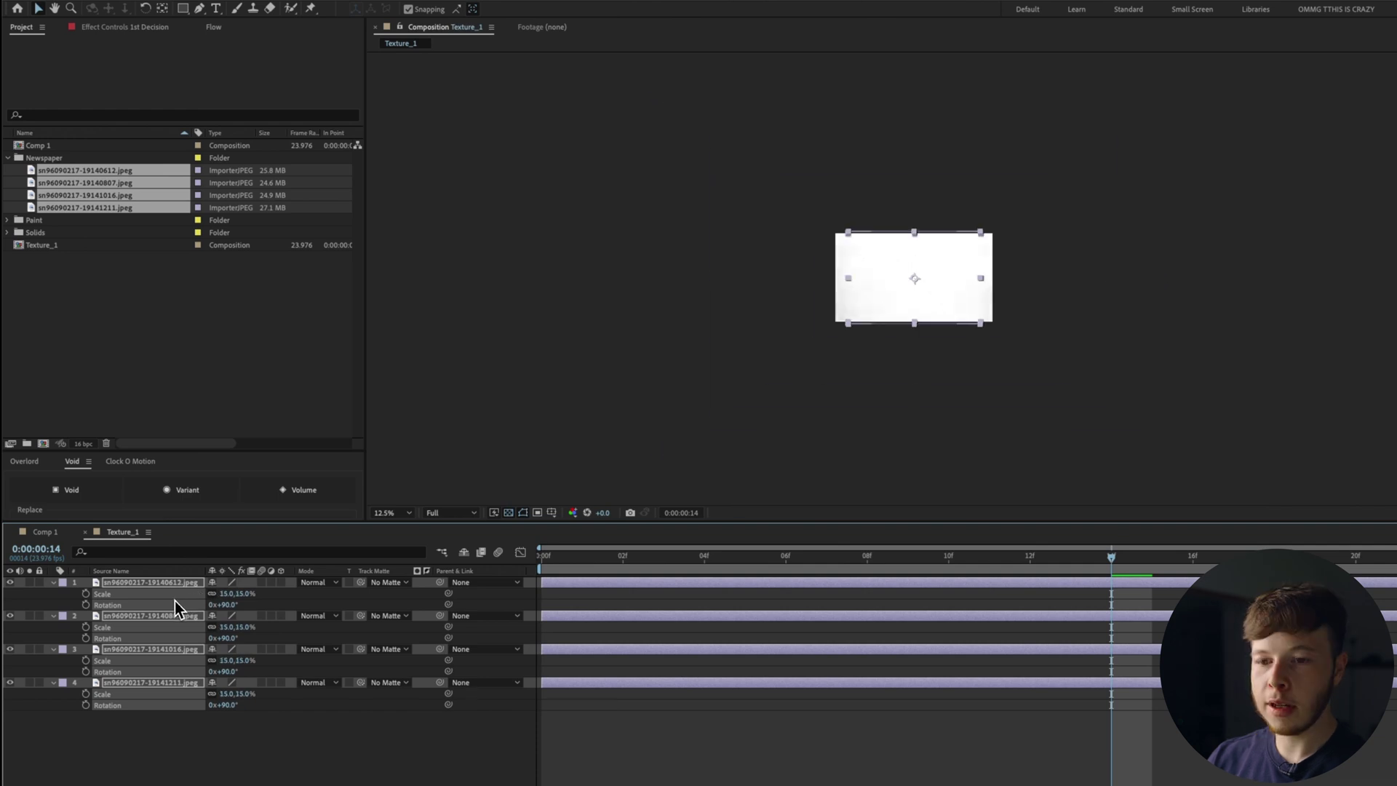
key("Home")
key("period")
key("period")
left_click(78, 702)
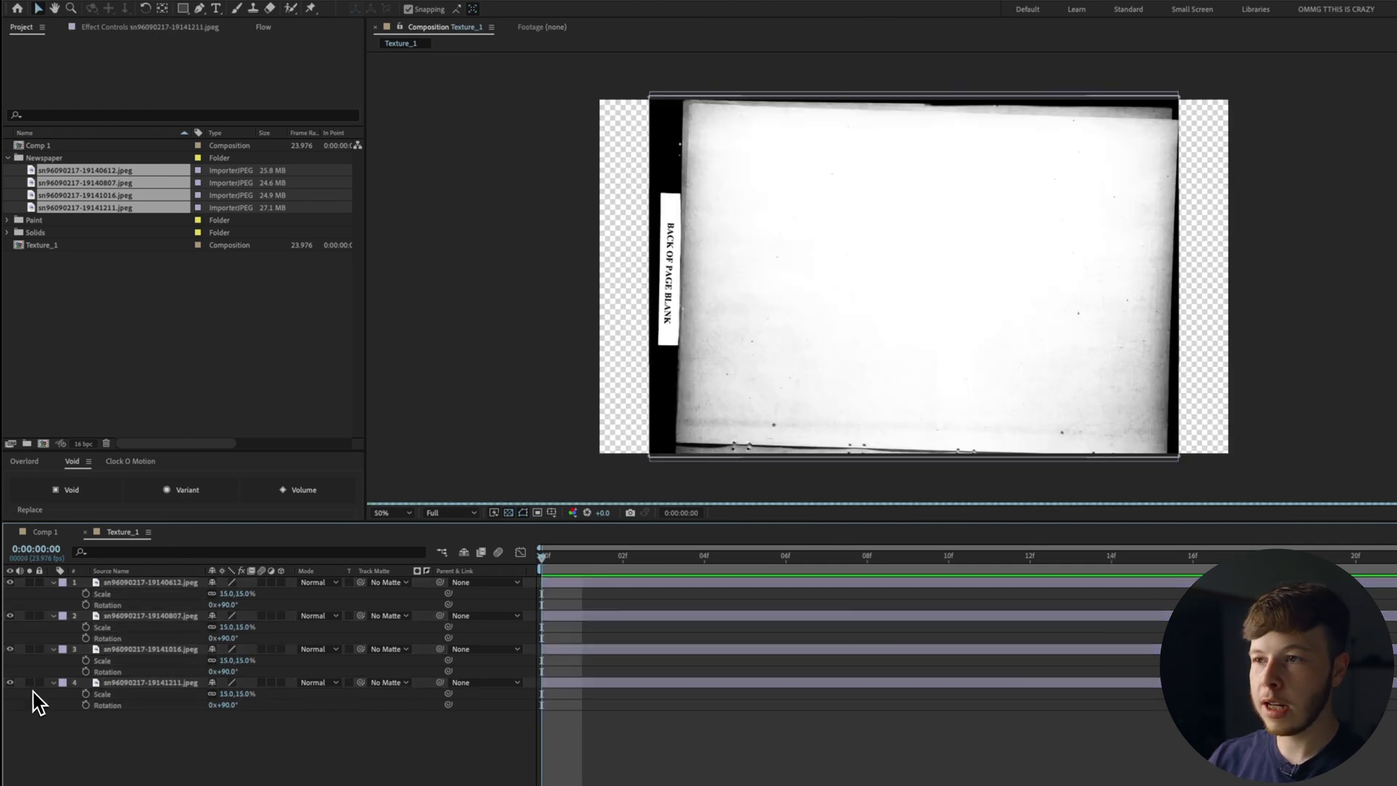
Scale the bottom newspaper layer to 20% and nudge it to cover the frame edge
left_click(129, 686)
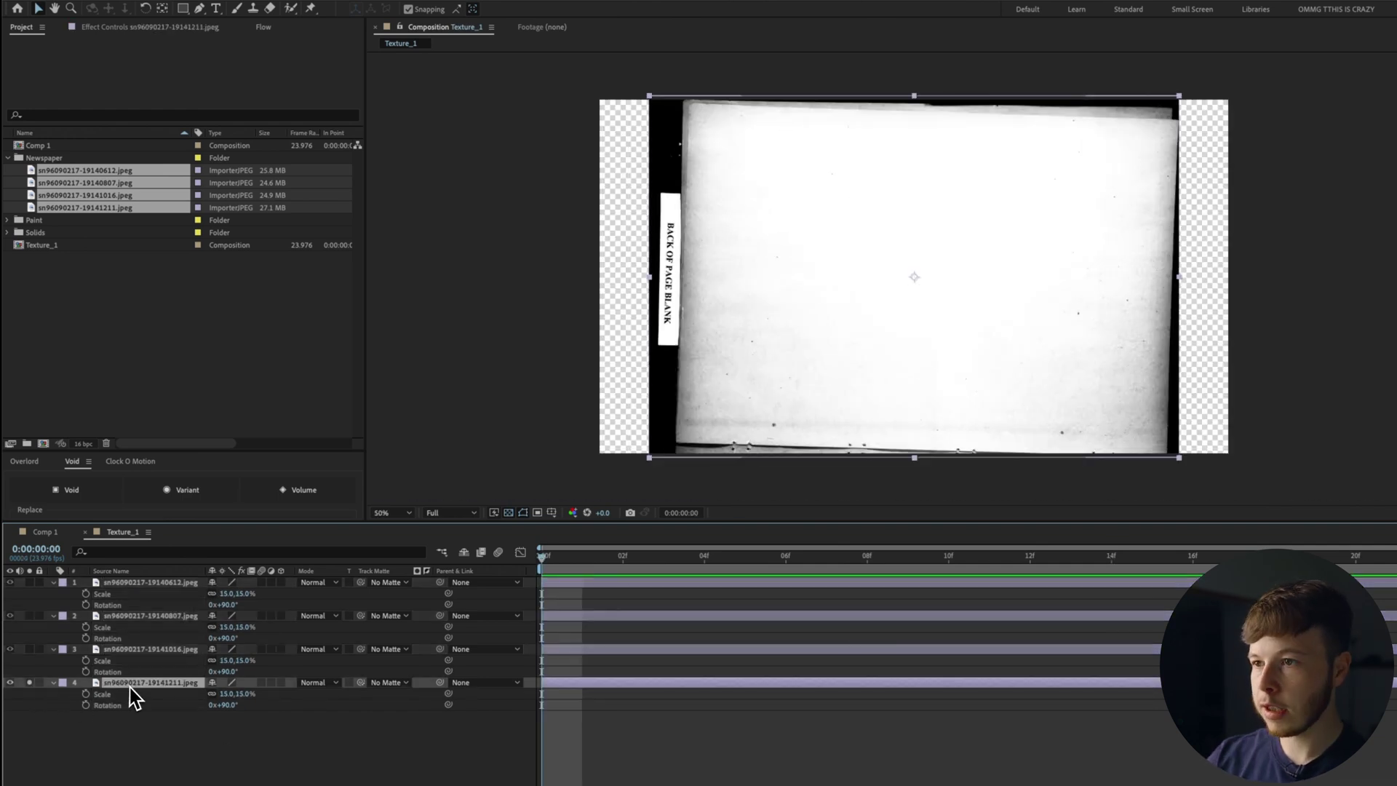
left_click(225, 693)
type("20")
key("Return")
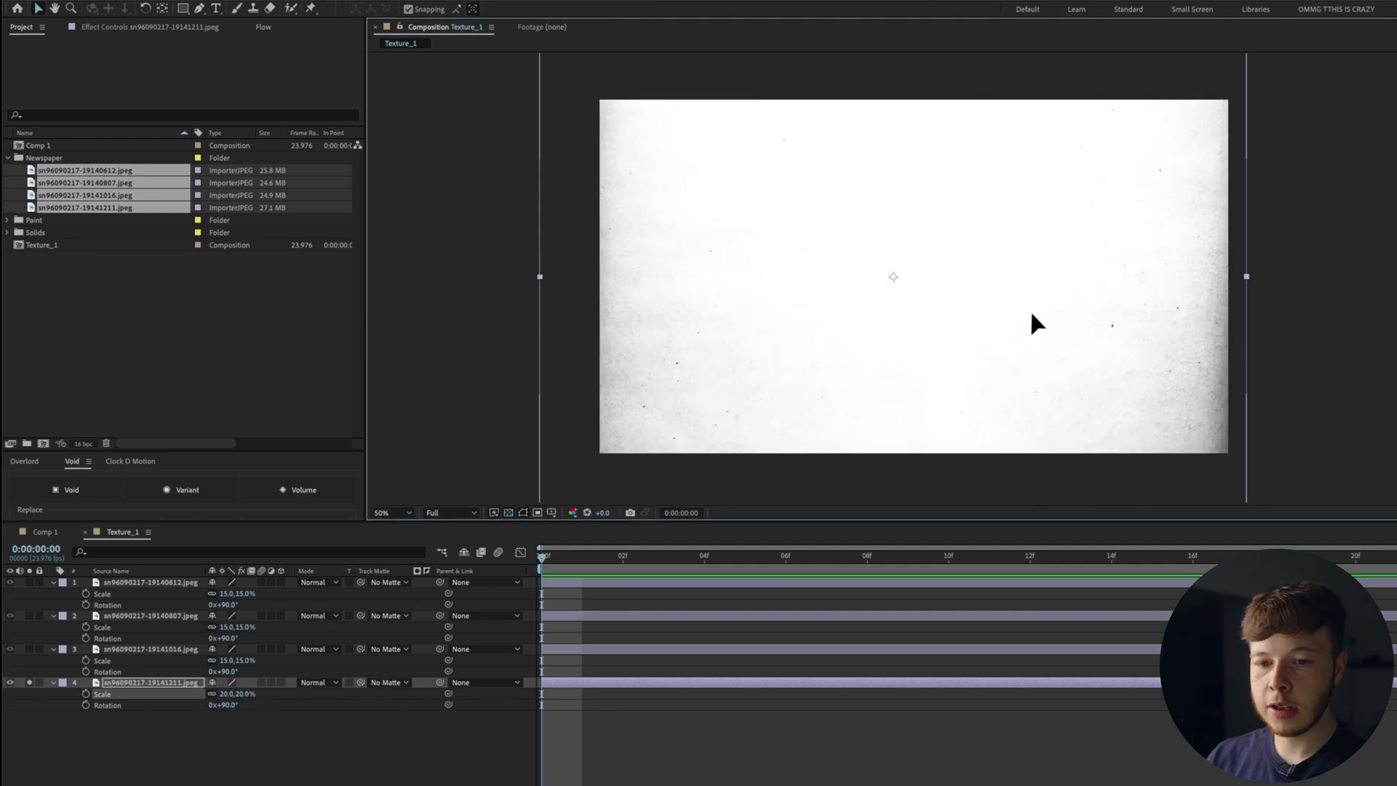
key("shift+Right")
key("Left")
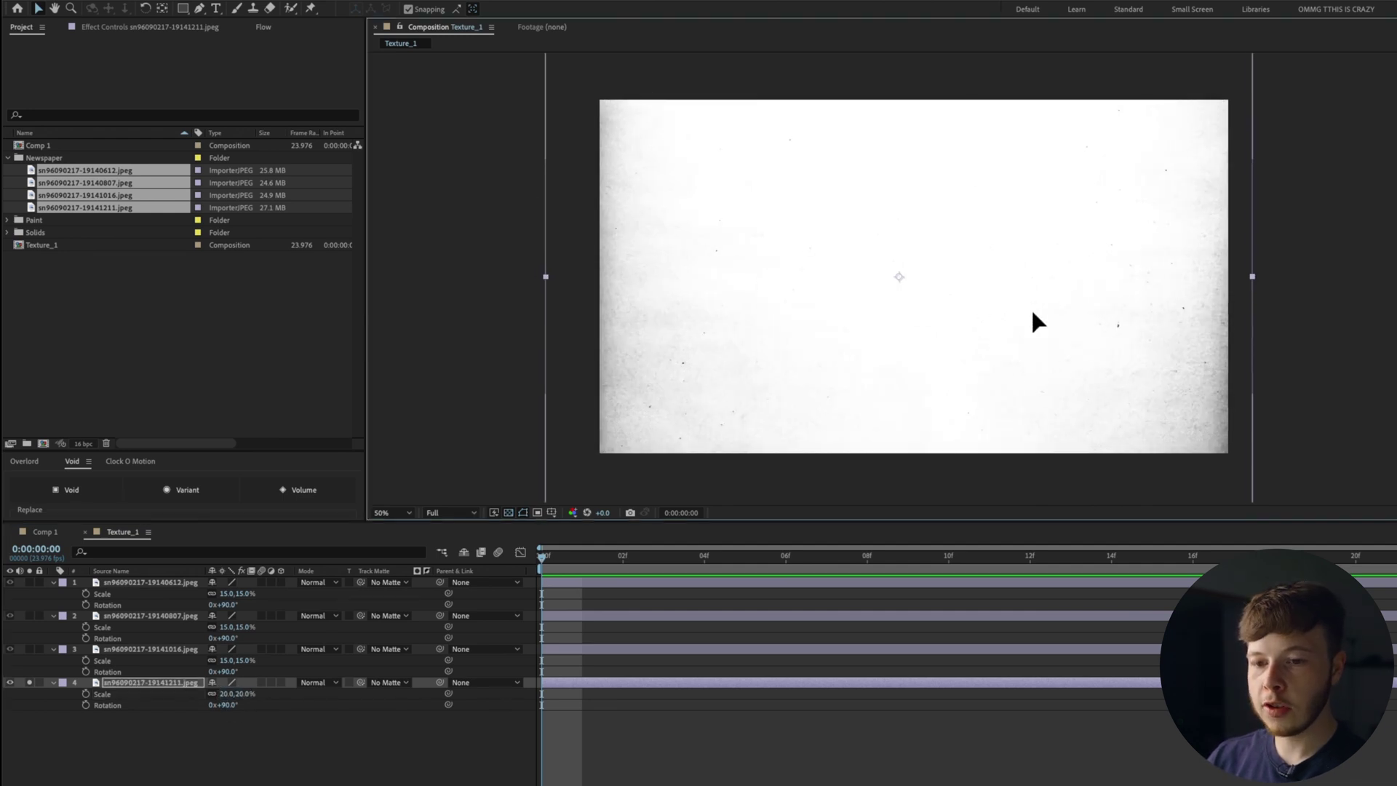
Solo the third newspaper layer, scale it to 20% and nudge it left
left_click(29, 648)
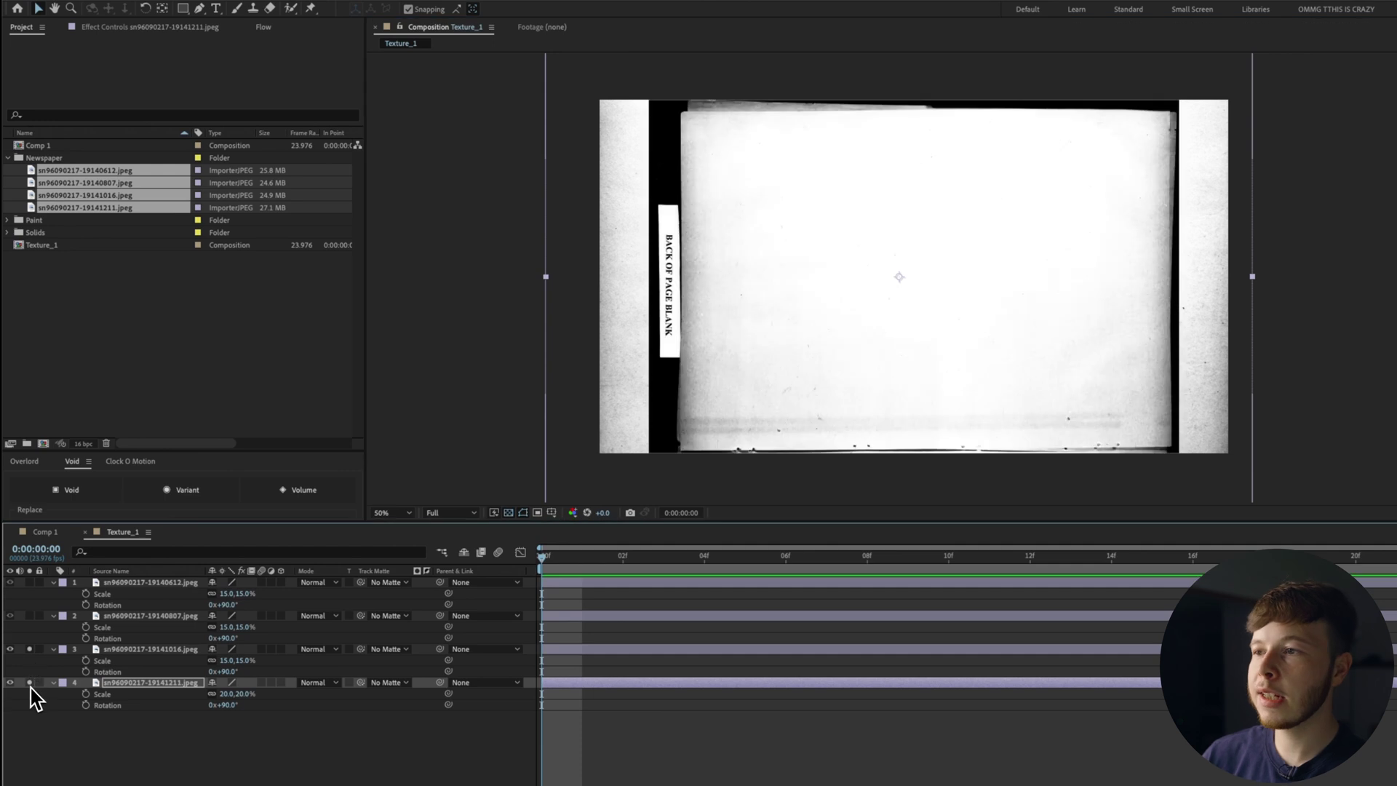
left_click(30, 682)
left_click(145, 650)
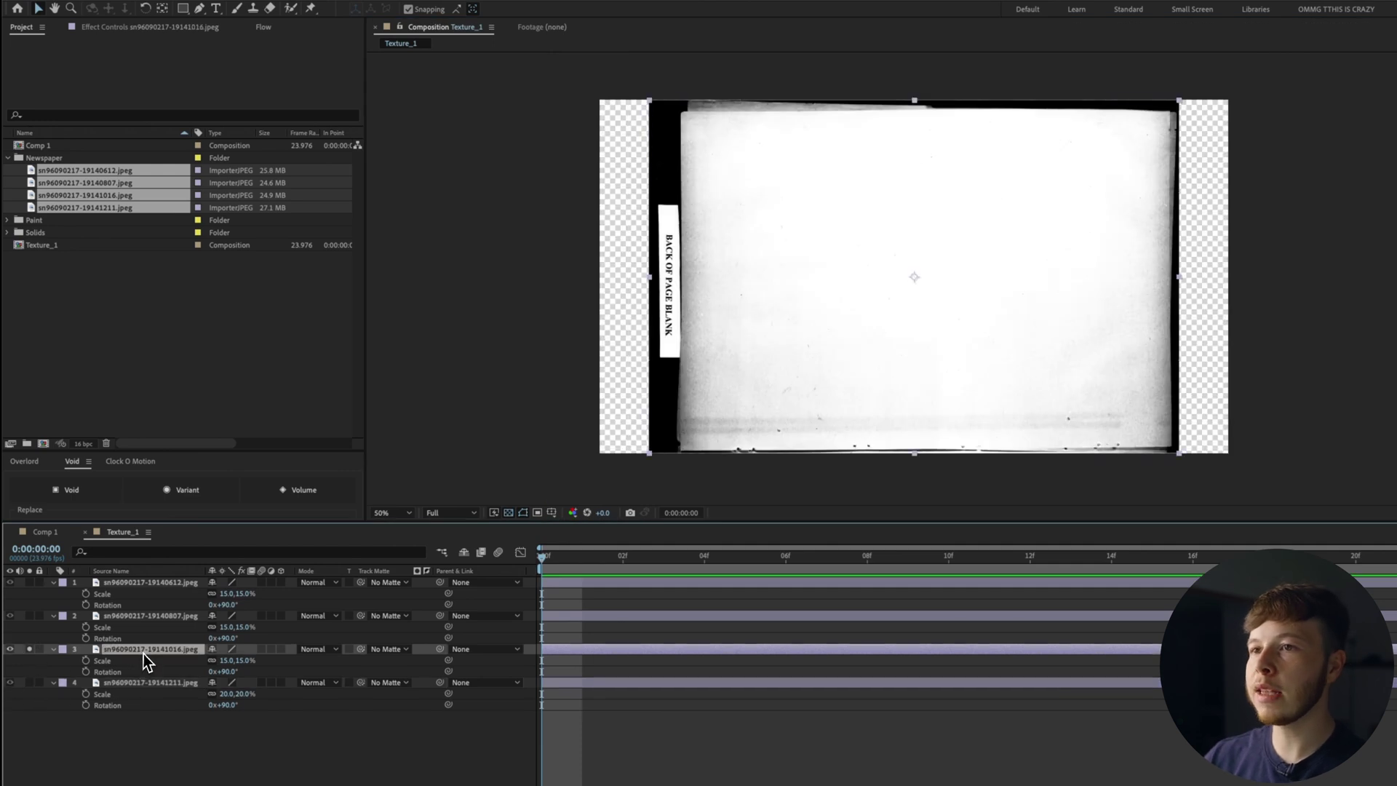
left_click(227, 660)
type("20")
key("Return")
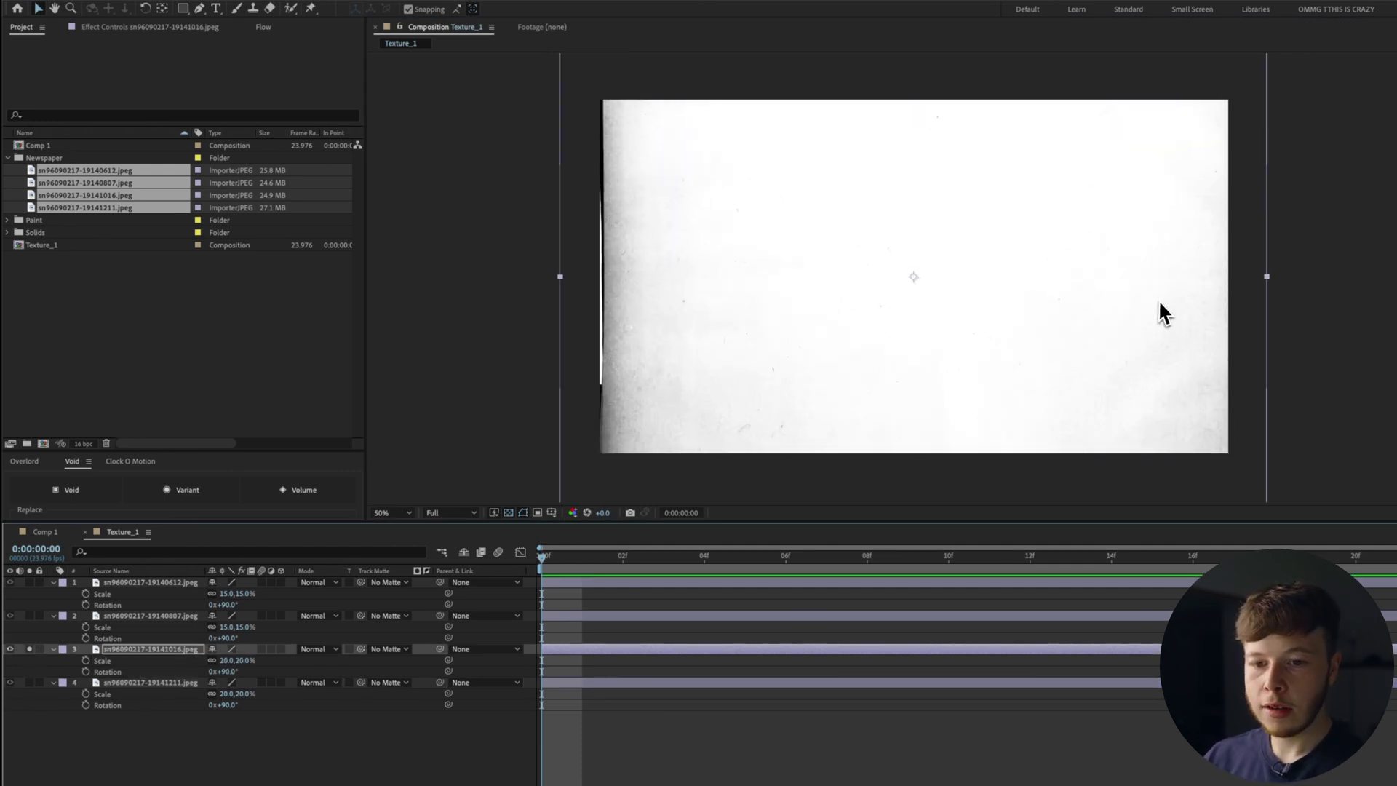
key("shift+Left")
key("shift+Left")
key("shift+Left")
key("shift+Left")
key("shift+Left")
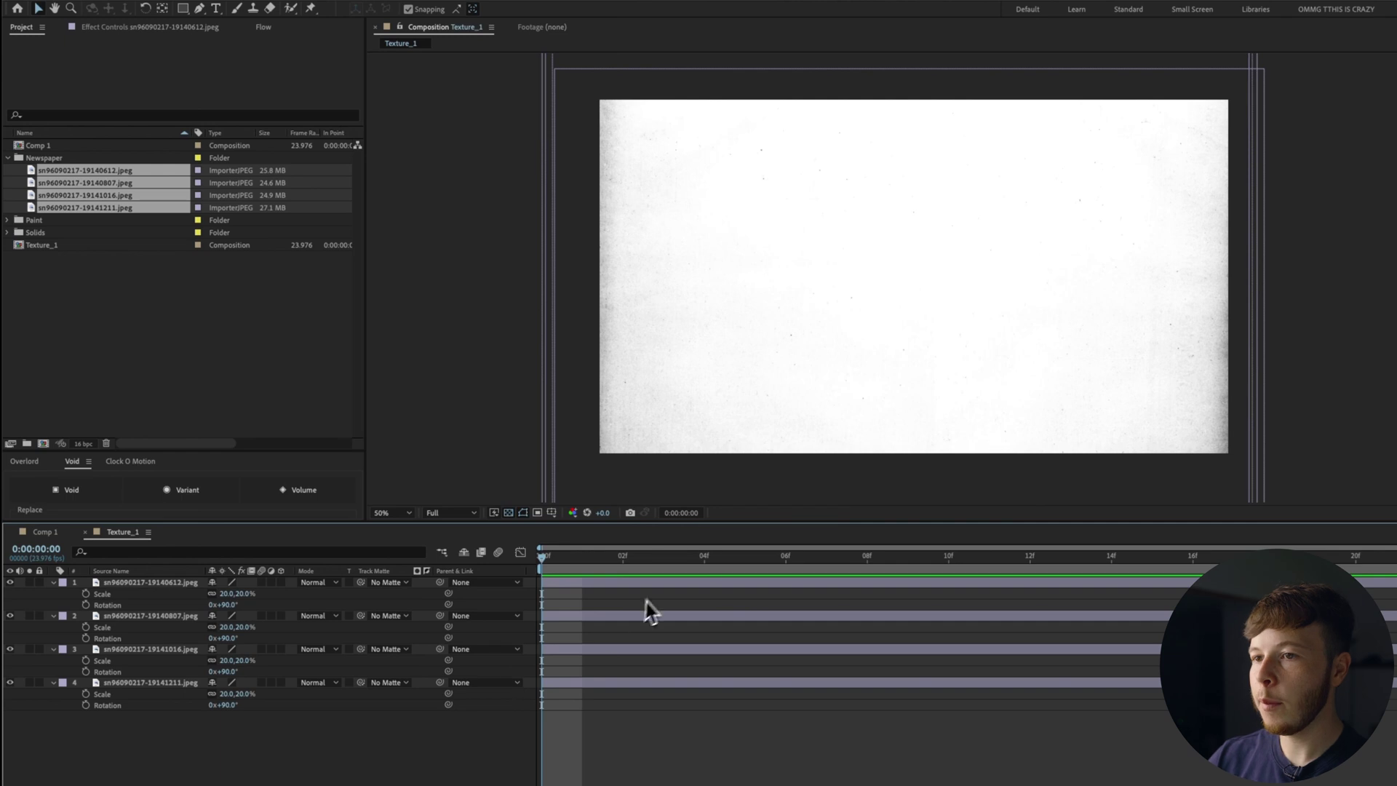
Trim the four newspaper layers to 6 frames by splitting at frame 6 and deleting the later halves
left_click_drag(595, 563, 785, 565)
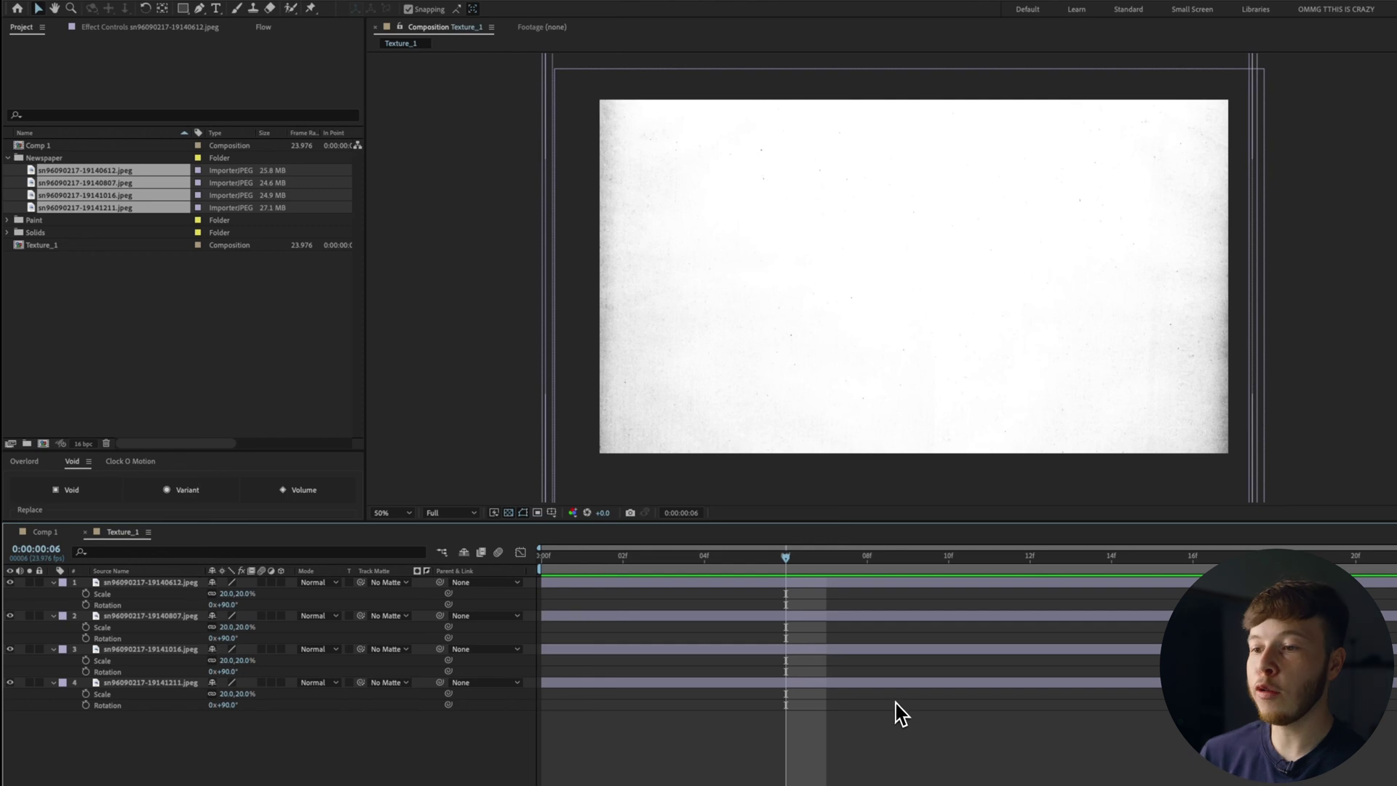
key("ctrl+shift+d")
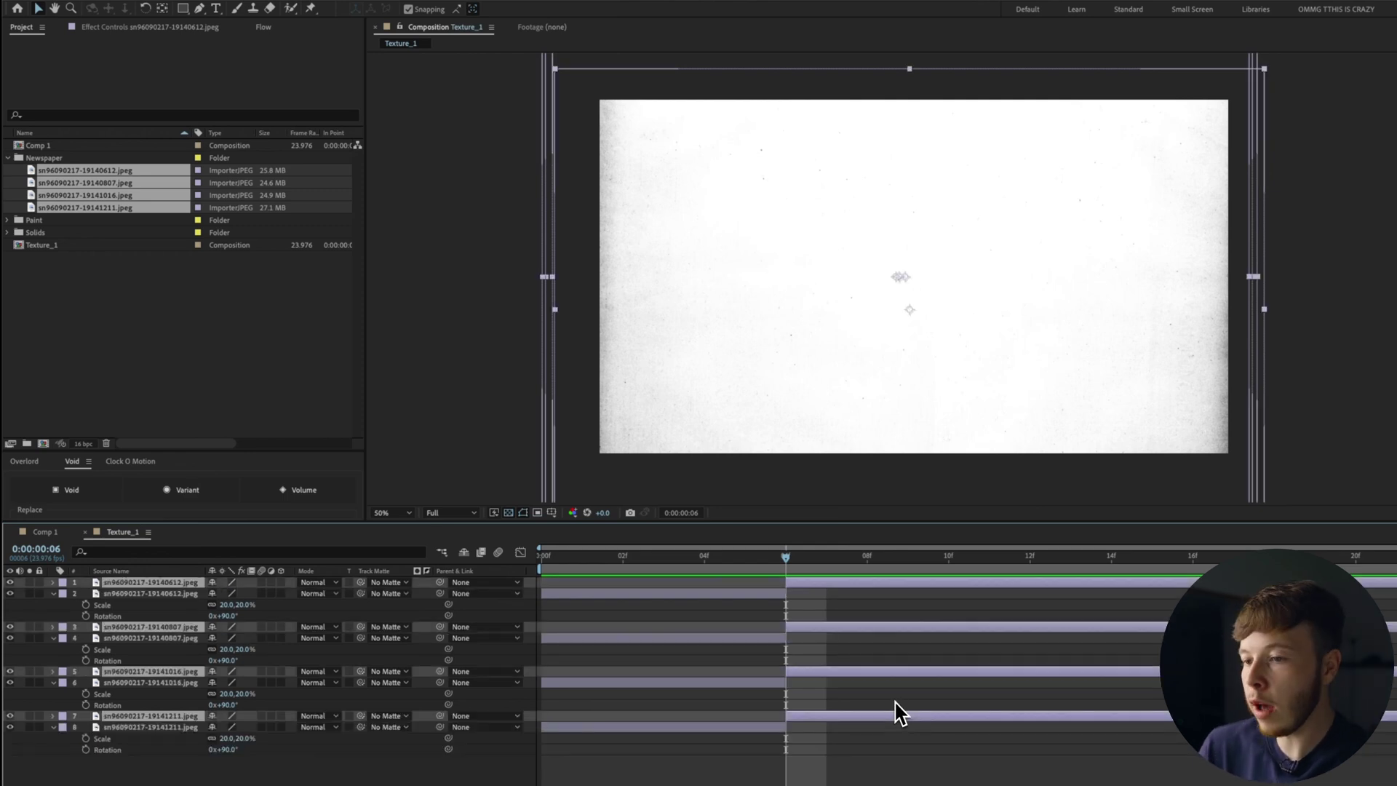
key("Delete")
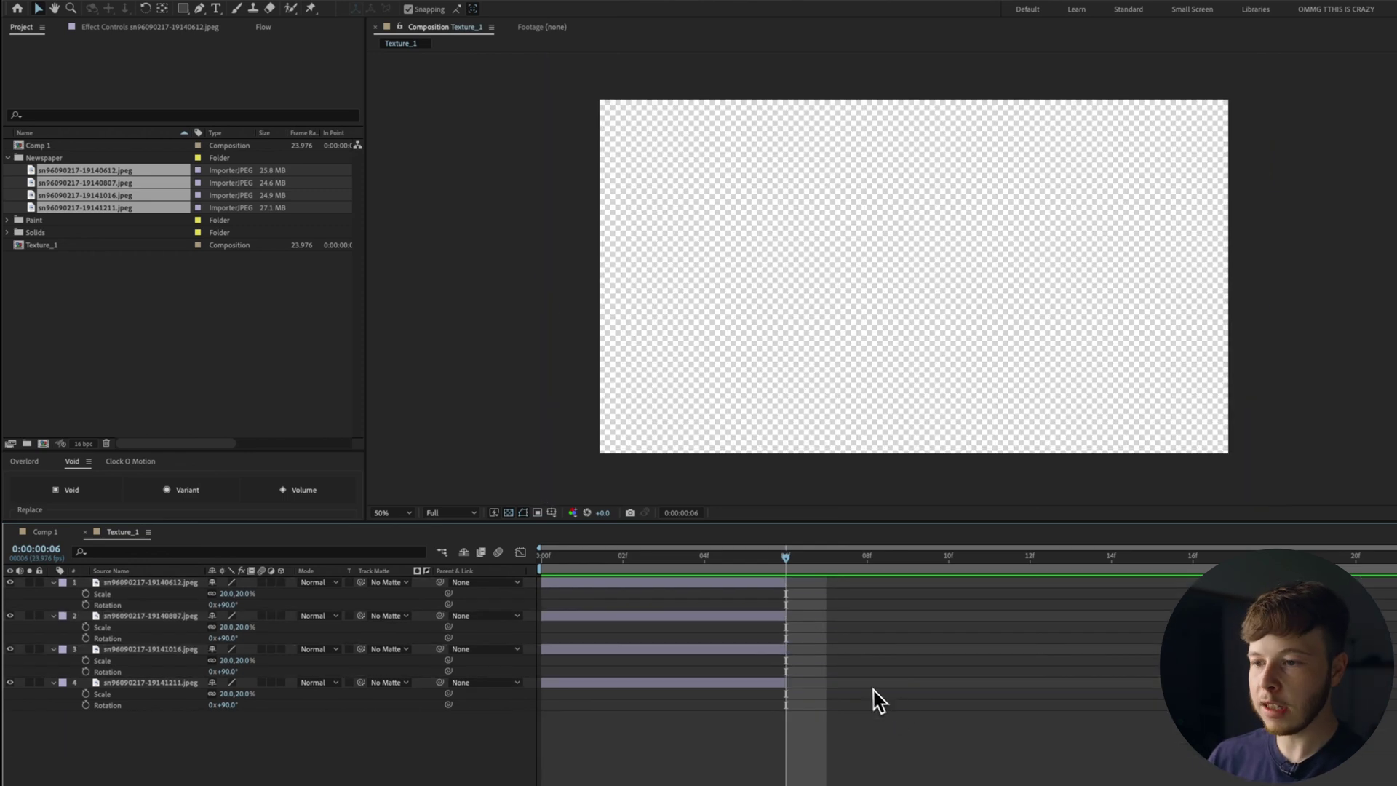
key("Home")
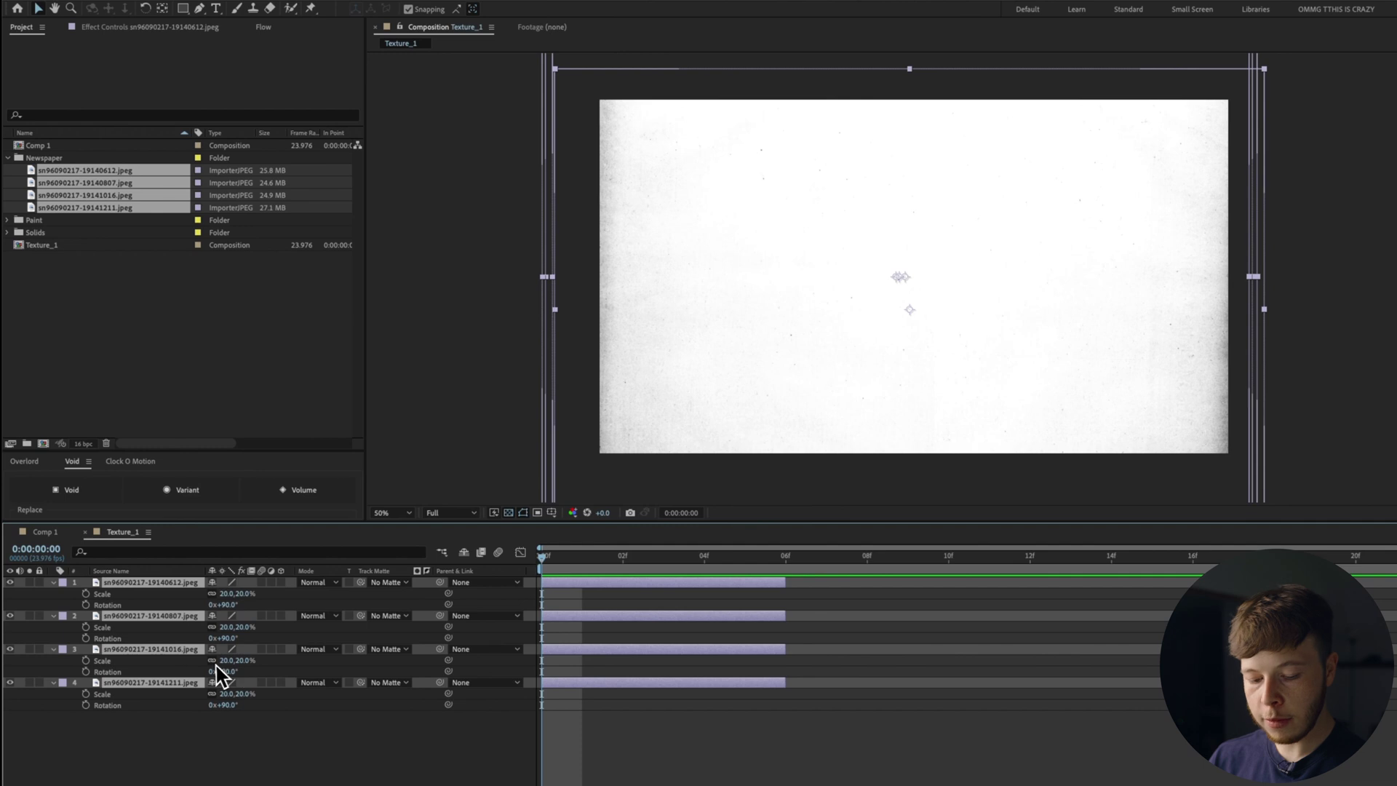
Sequence the four layers one after another, preview the flicker, and return to Comp 1
right_click(167, 620)
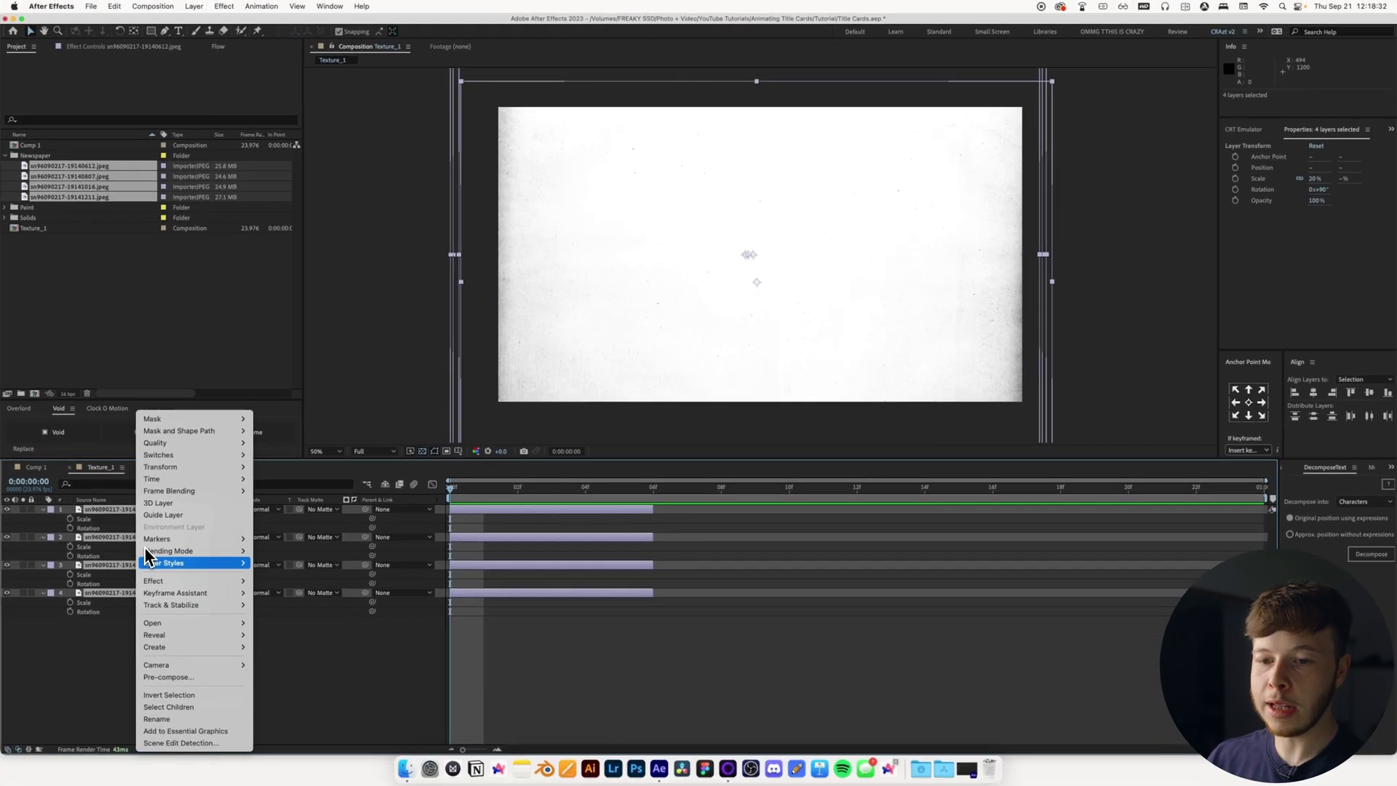
mouse_move(166, 592)
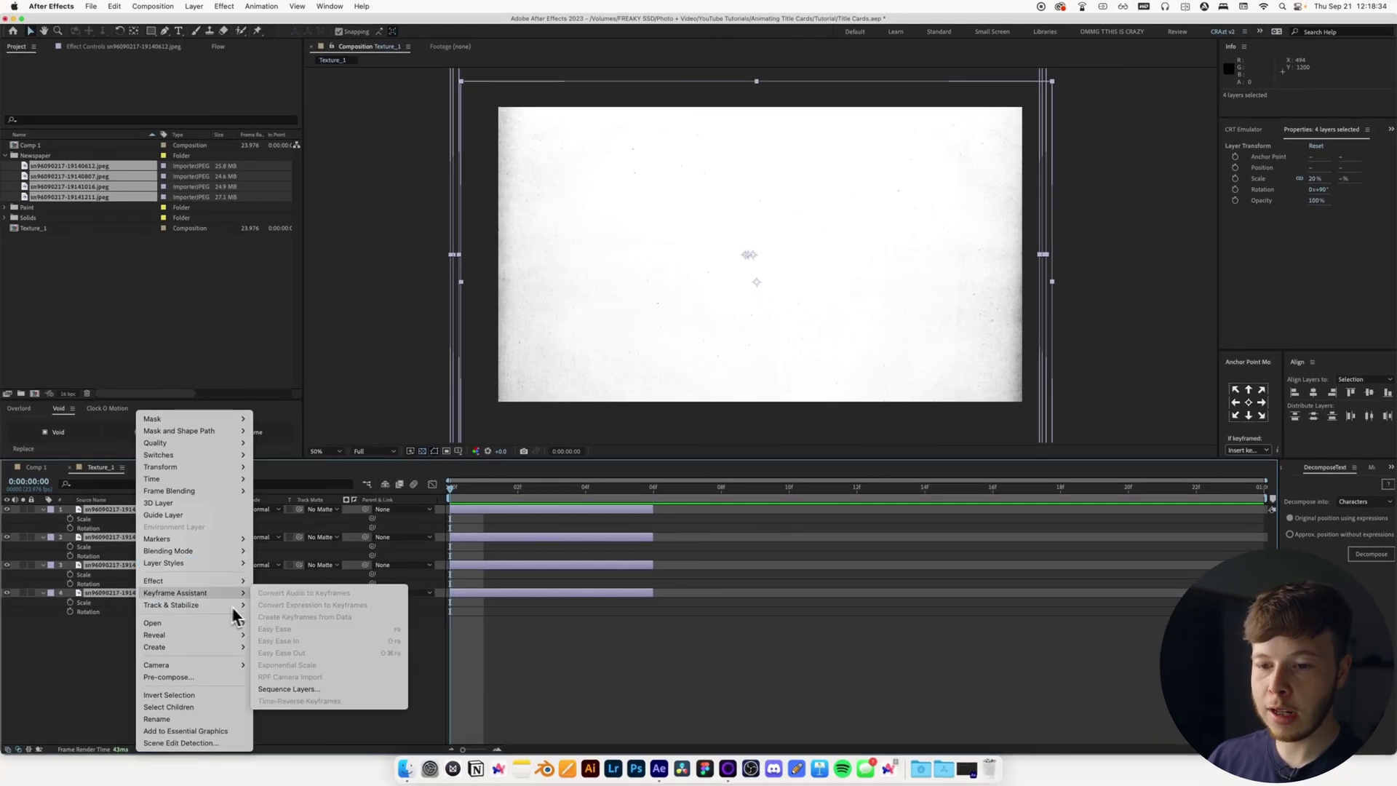
left_click(342, 689)
left_click(464, 275)
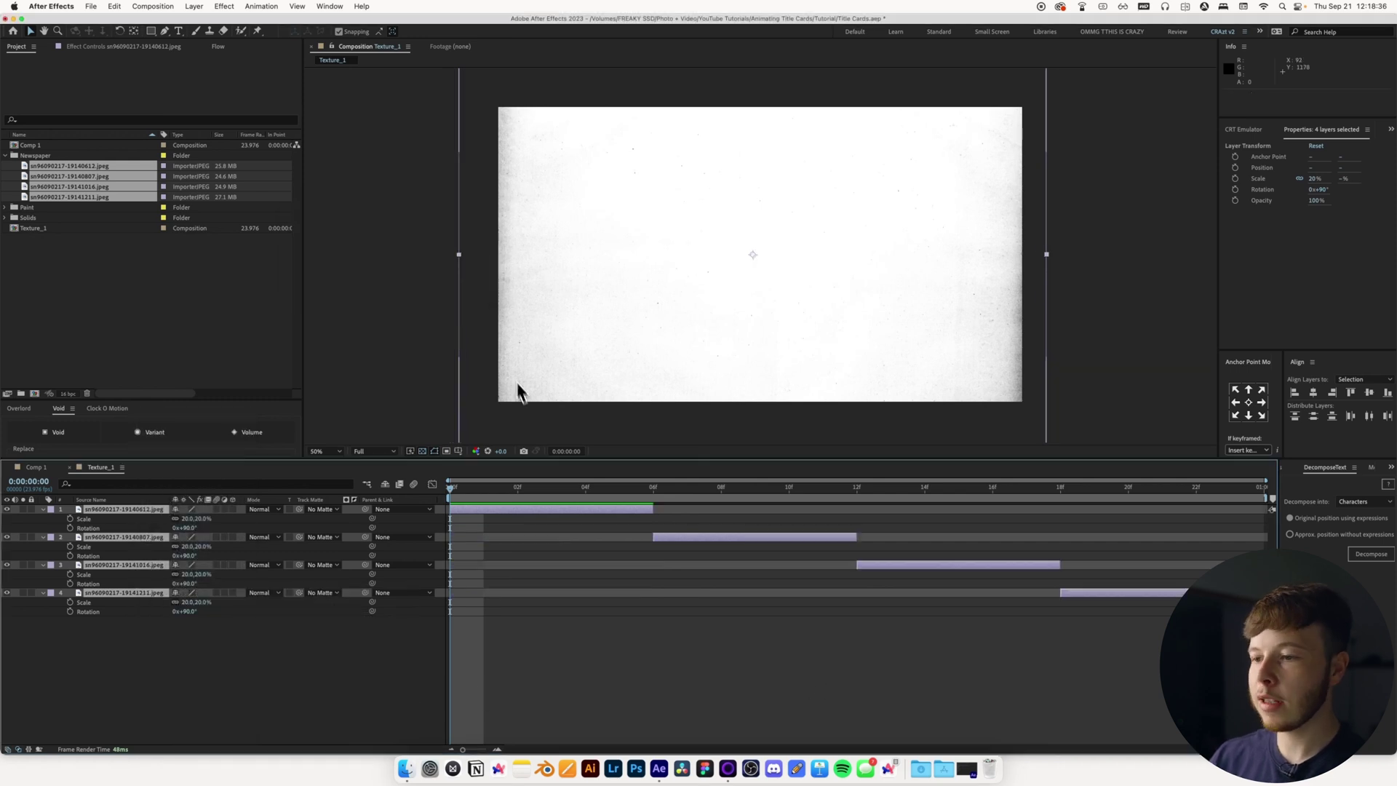
left_click(1016, 673)
key("space")
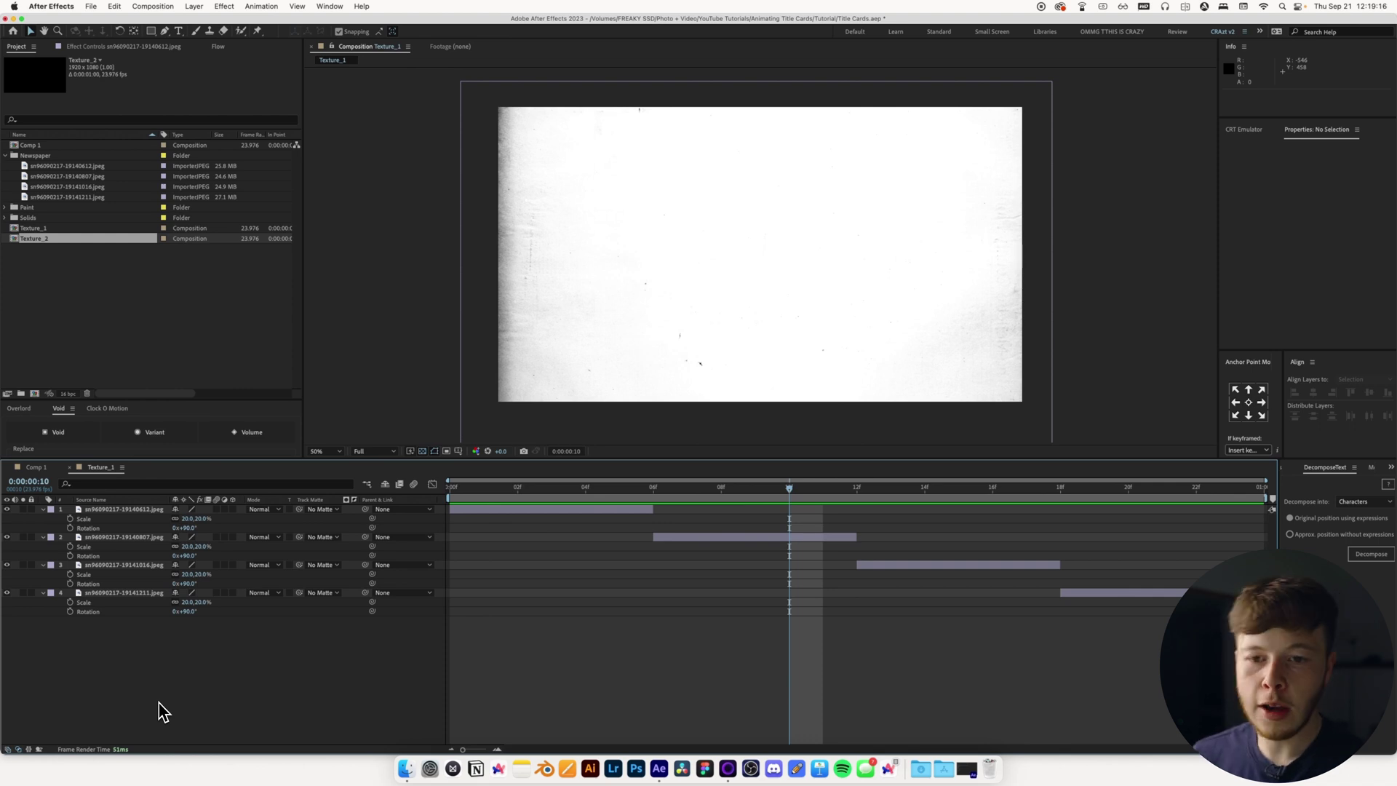
left_click(49, 467)
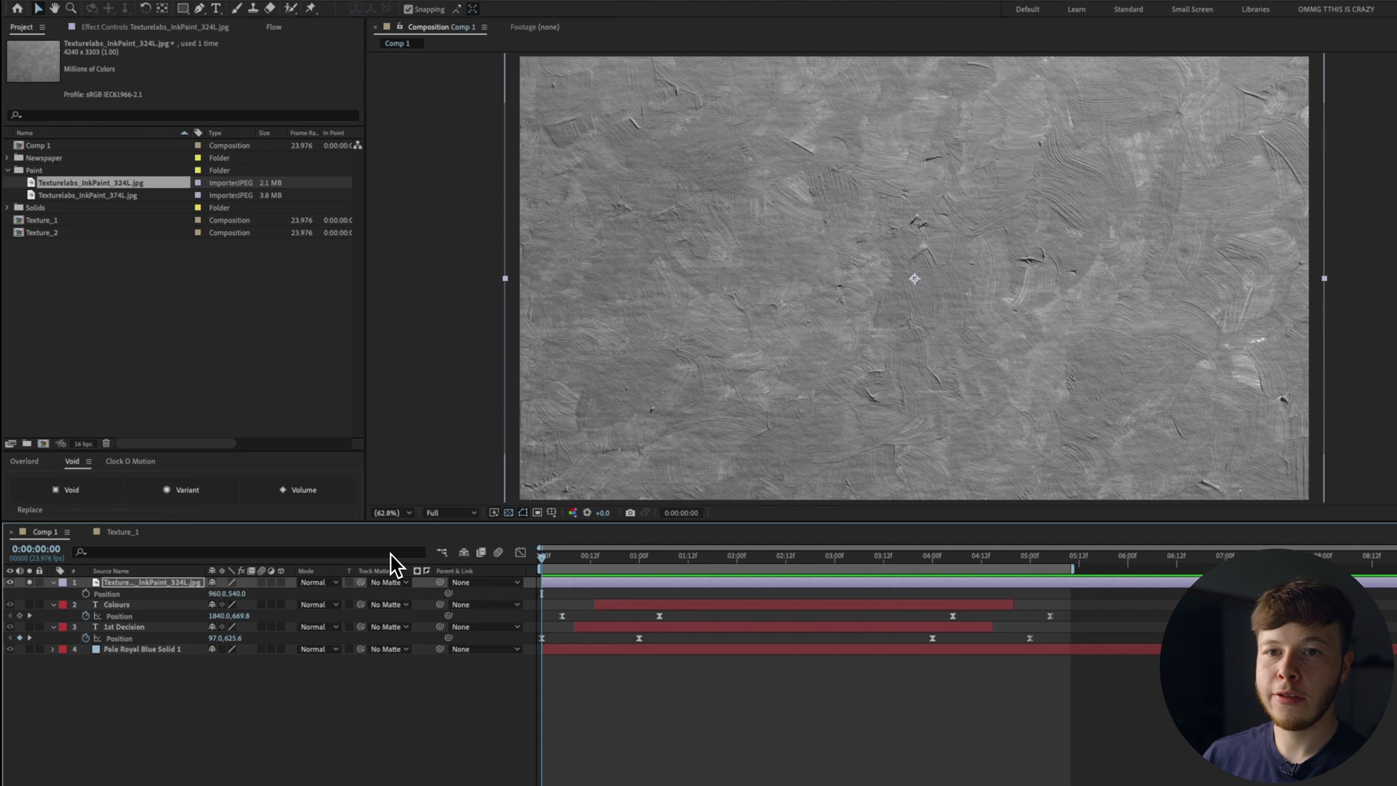
Keyframe the texture's Position, Scale and Rotation; at frame 12 rotate it 25° and move it down-right
key("shift+r")
key("shift+s")
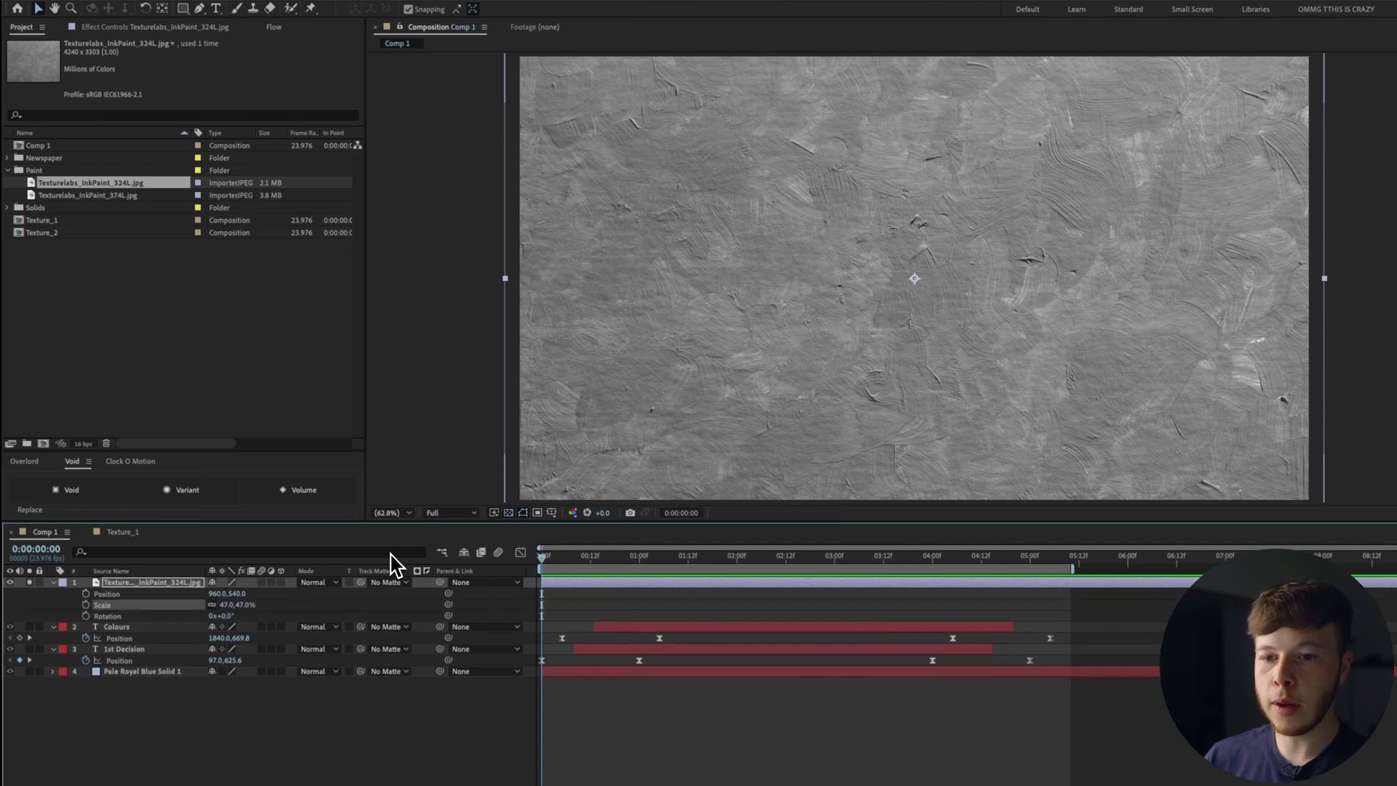
left_click(85, 593)
left_click(85, 604)
left_click(85, 615)
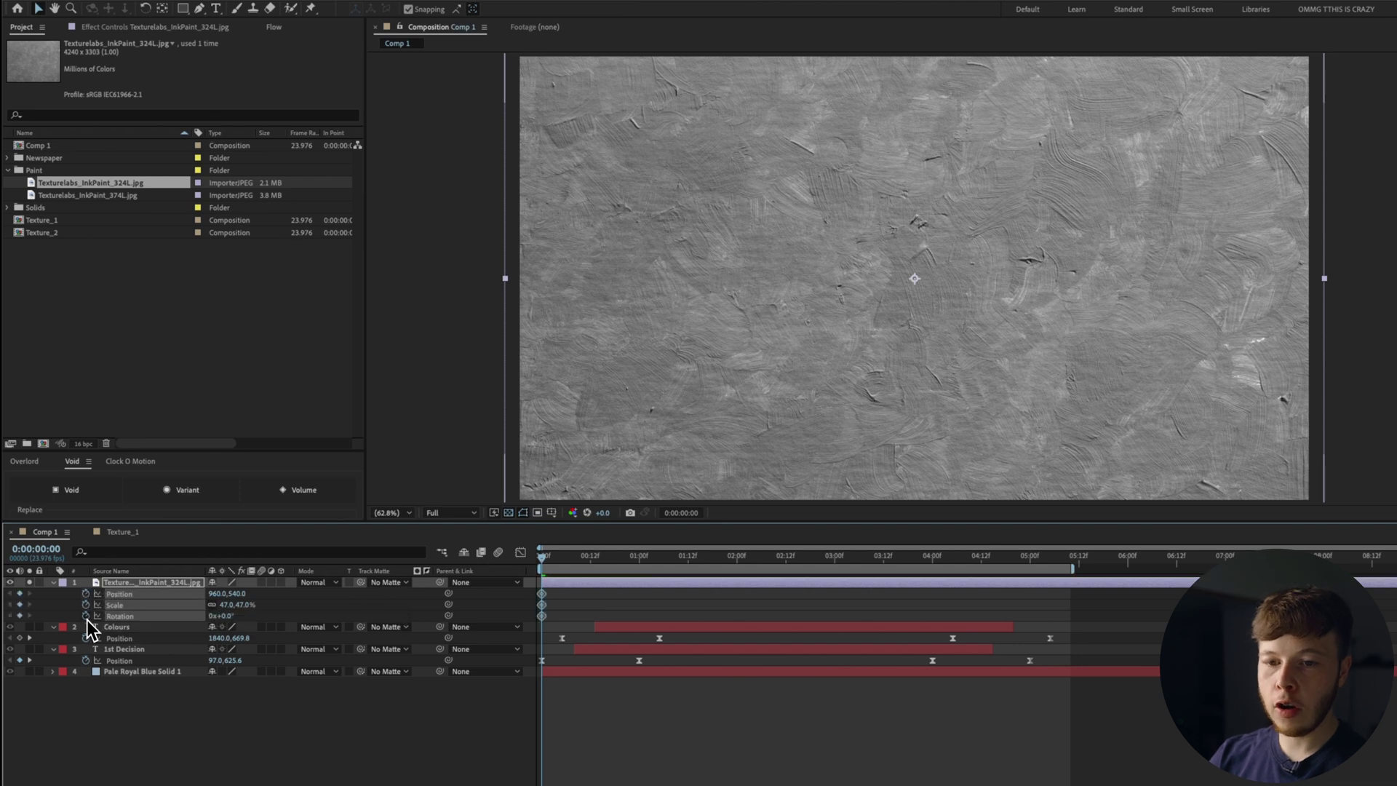
left_click(589, 564)
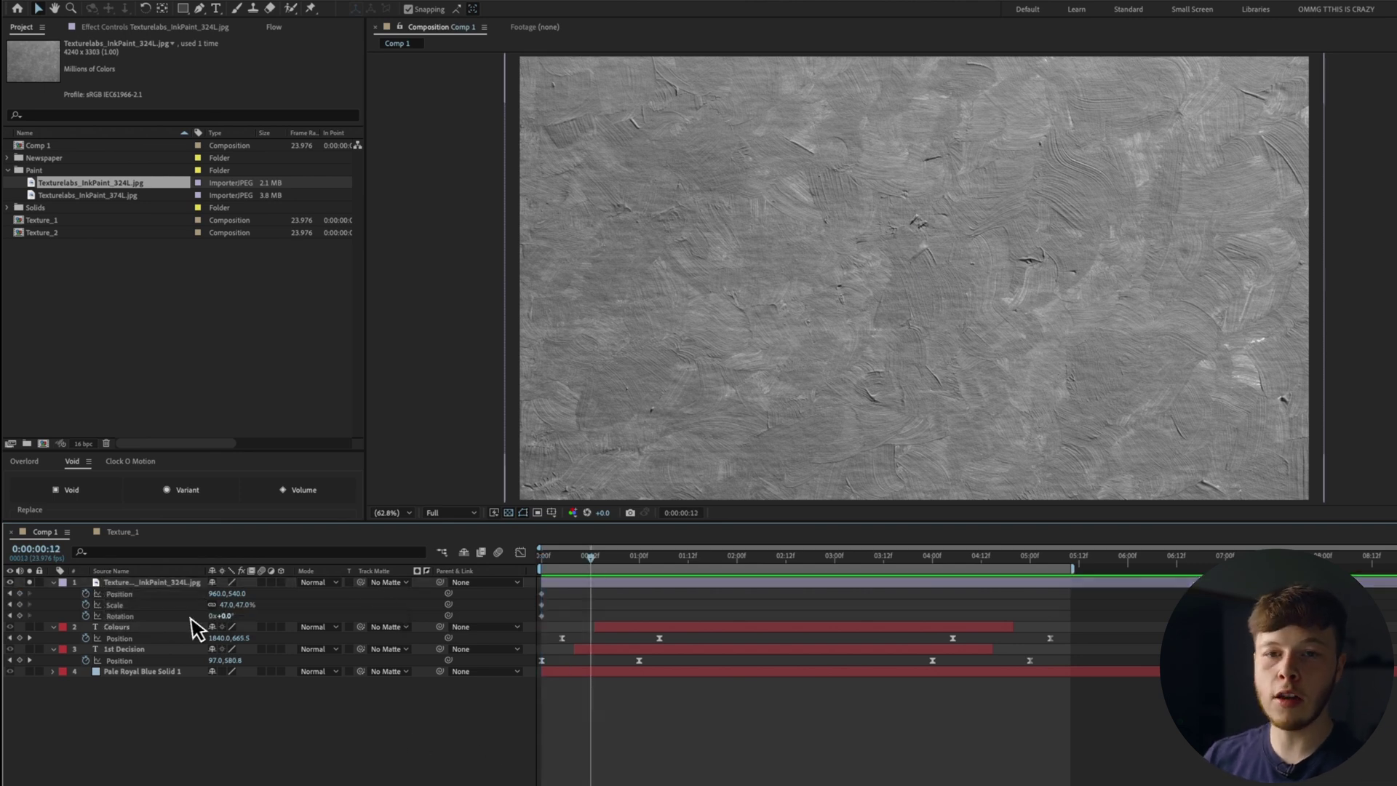
left_click_drag(221, 615, 249, 606)
left_click_drag(842, 316, 929, 446)
At one second, rotate the texture to 146°, shrink it to 63% and shift it up-left
left_click(623, 566)
left_click_drag(625, 563, 638, 572)
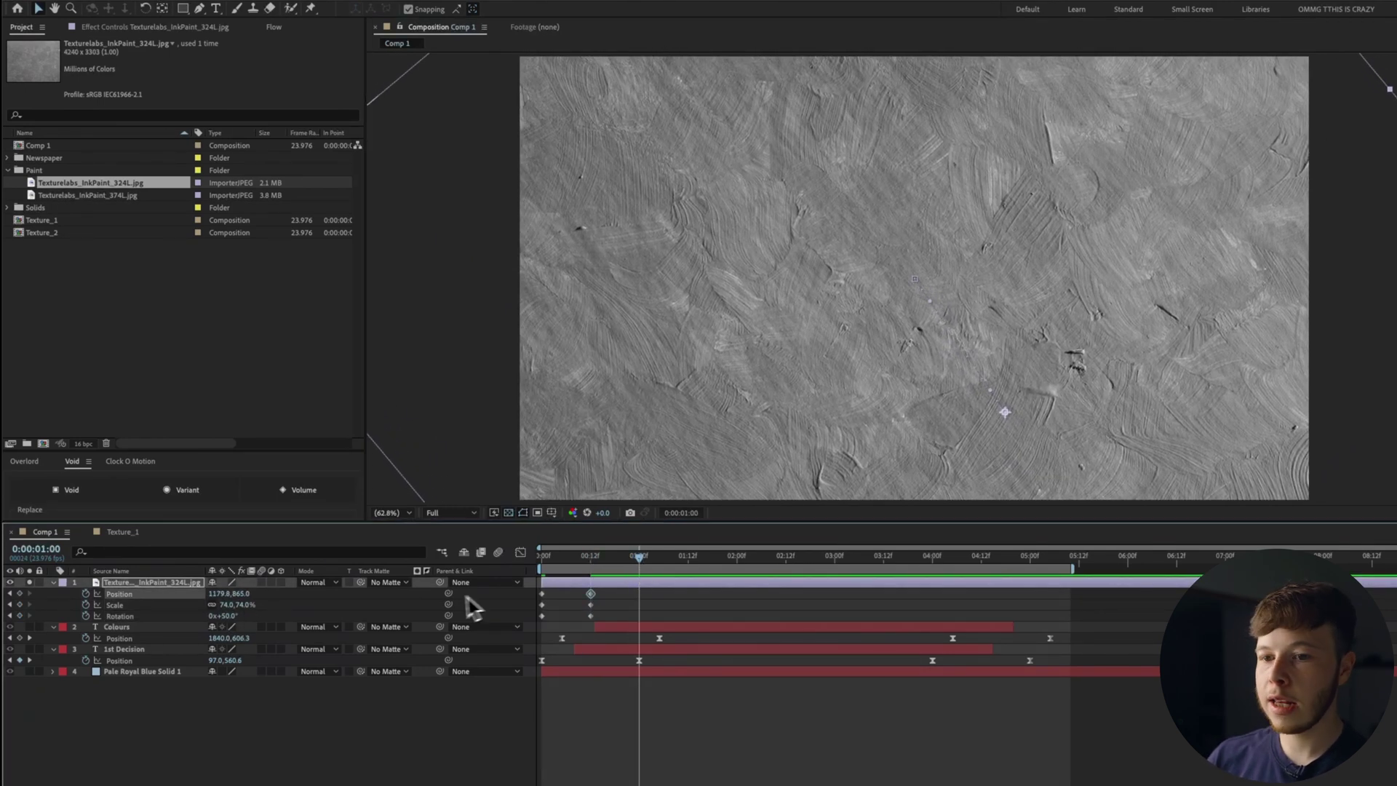
left_click_drag(225, 616, 321, 611)
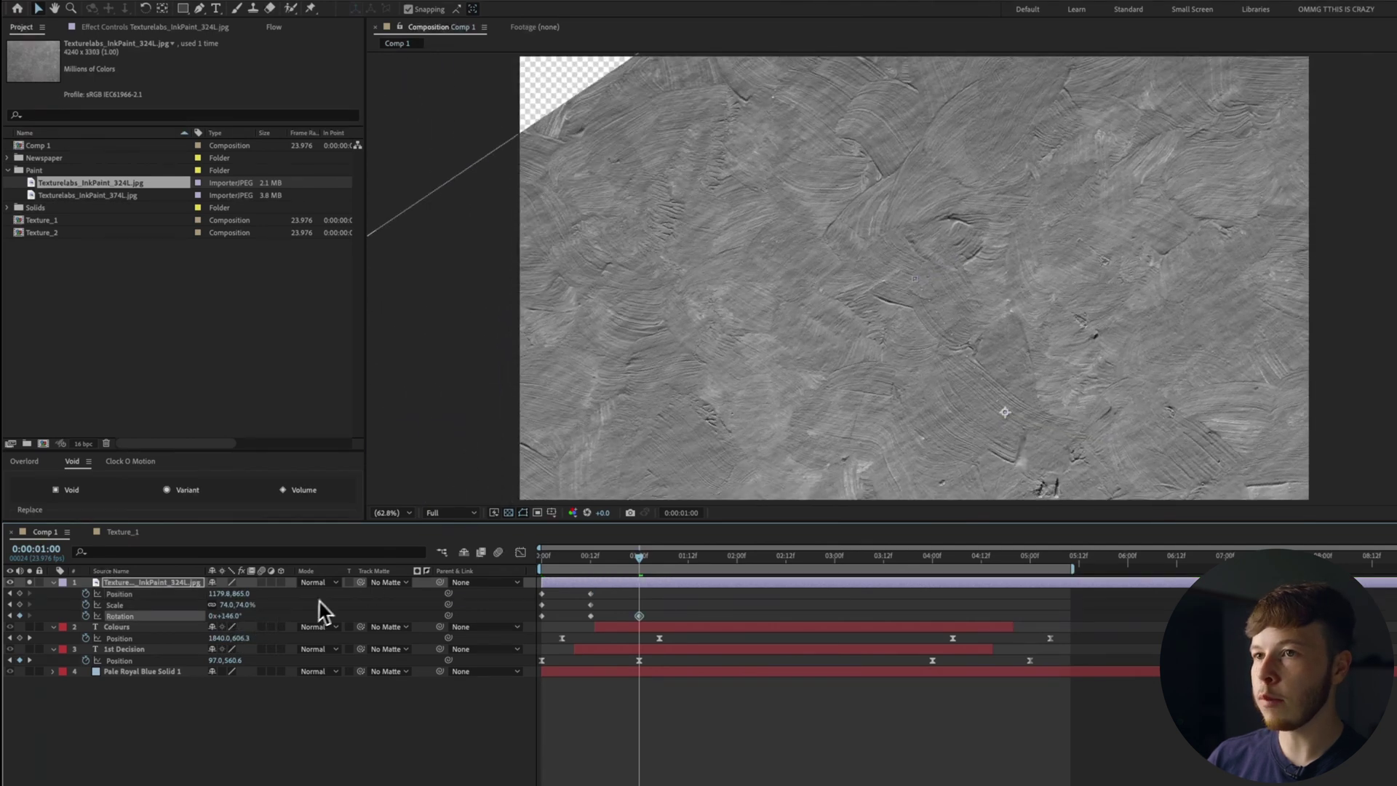
left_click_drag(631, 461, 644, 313)
left_click_drag(229, 604, 204, 604)
left_click_drag(823, 341, 750, 313)
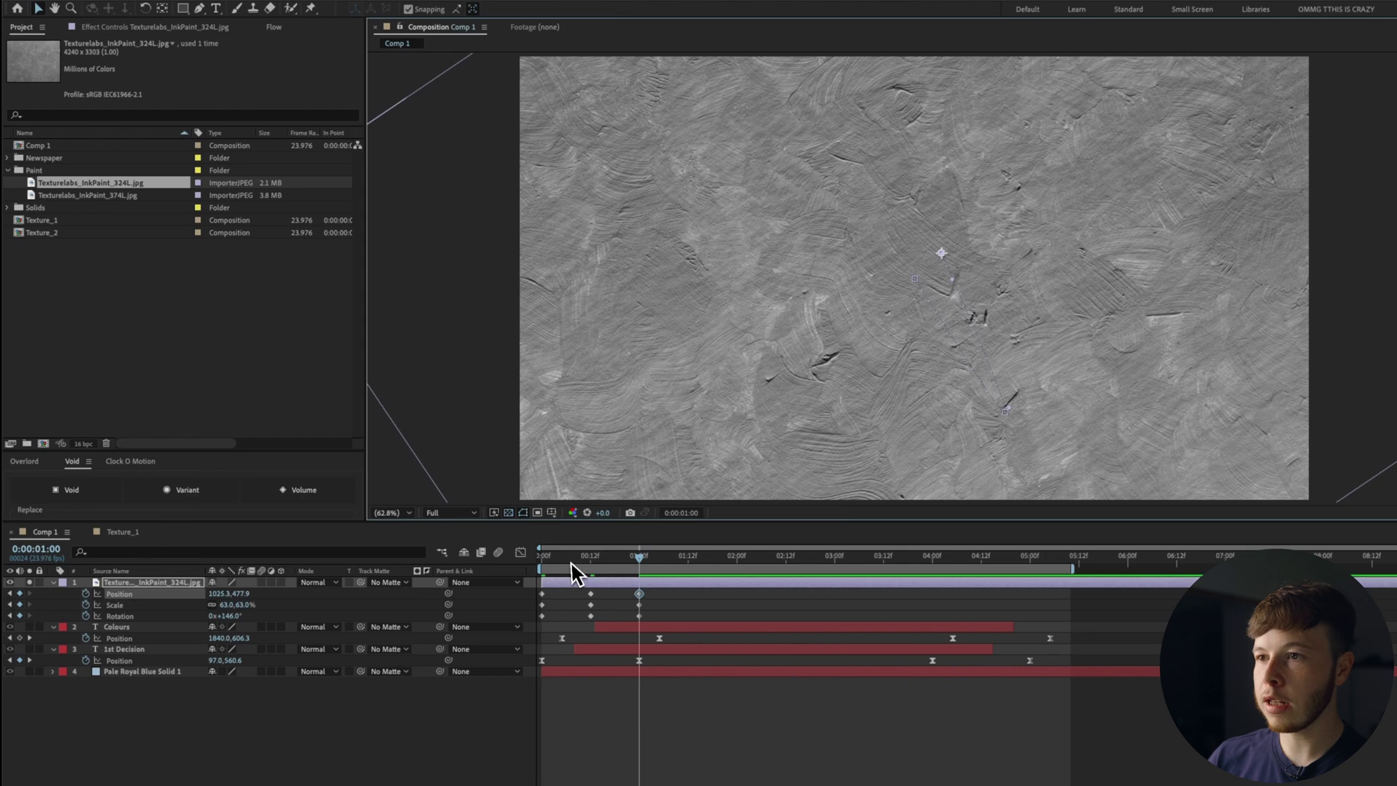
At 1:12, rotate to 262° and scale to about 67%, then make all keyframes hold keyframes
left_click(686, 563)
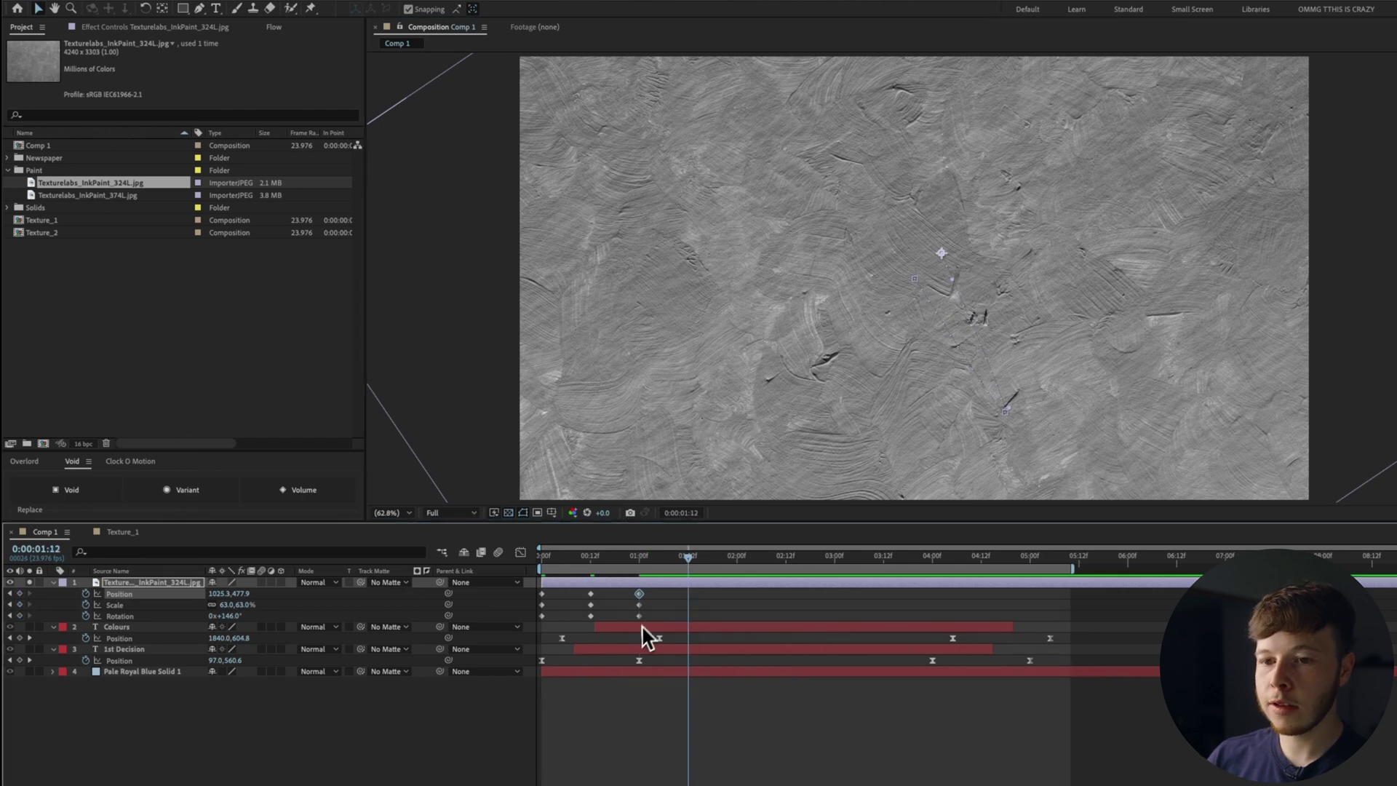
left_click(430, 738)
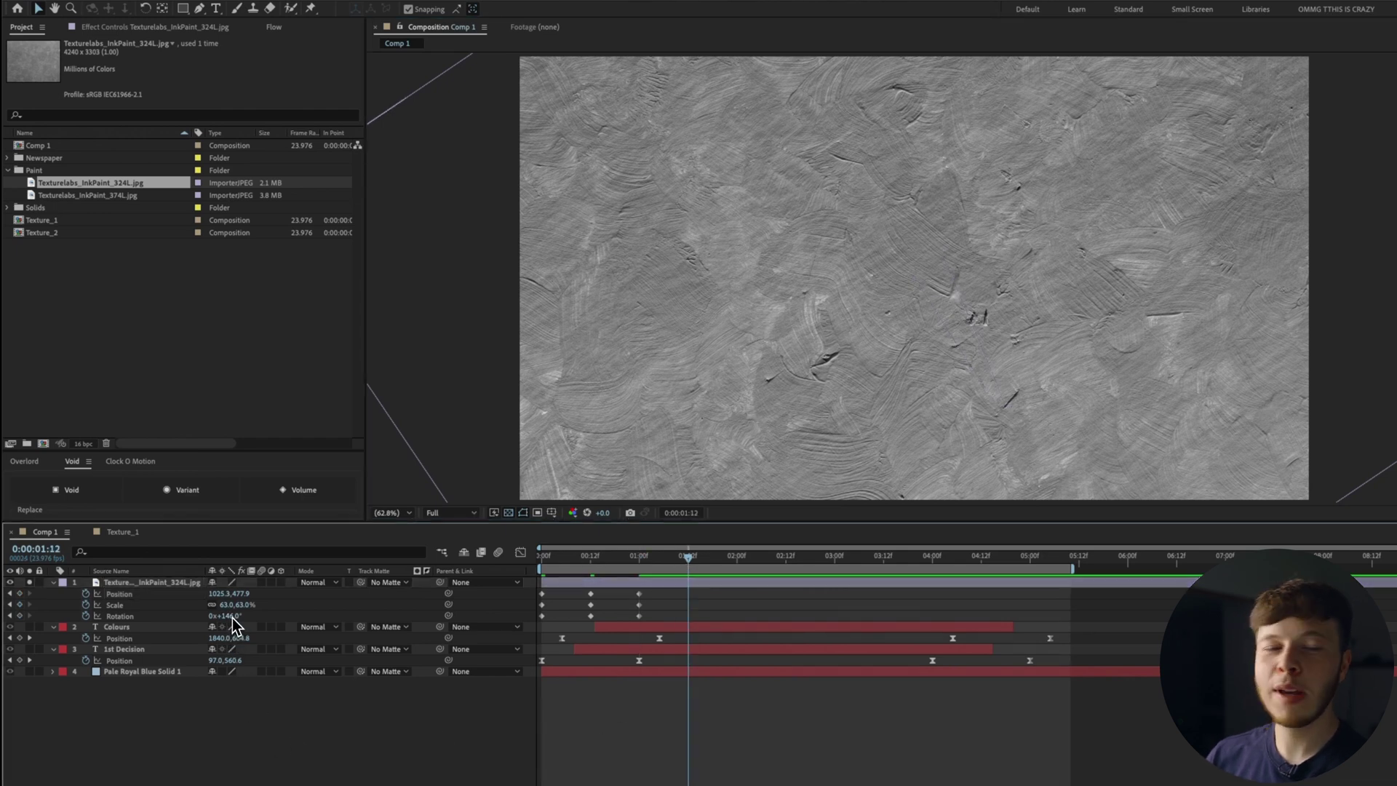
left_click_drag(234, 624, 305, 630)
left_click_drag(882, 344, 848, 349)
left_click_drag(222, 605, 235, 614)
right_click(590, 594)
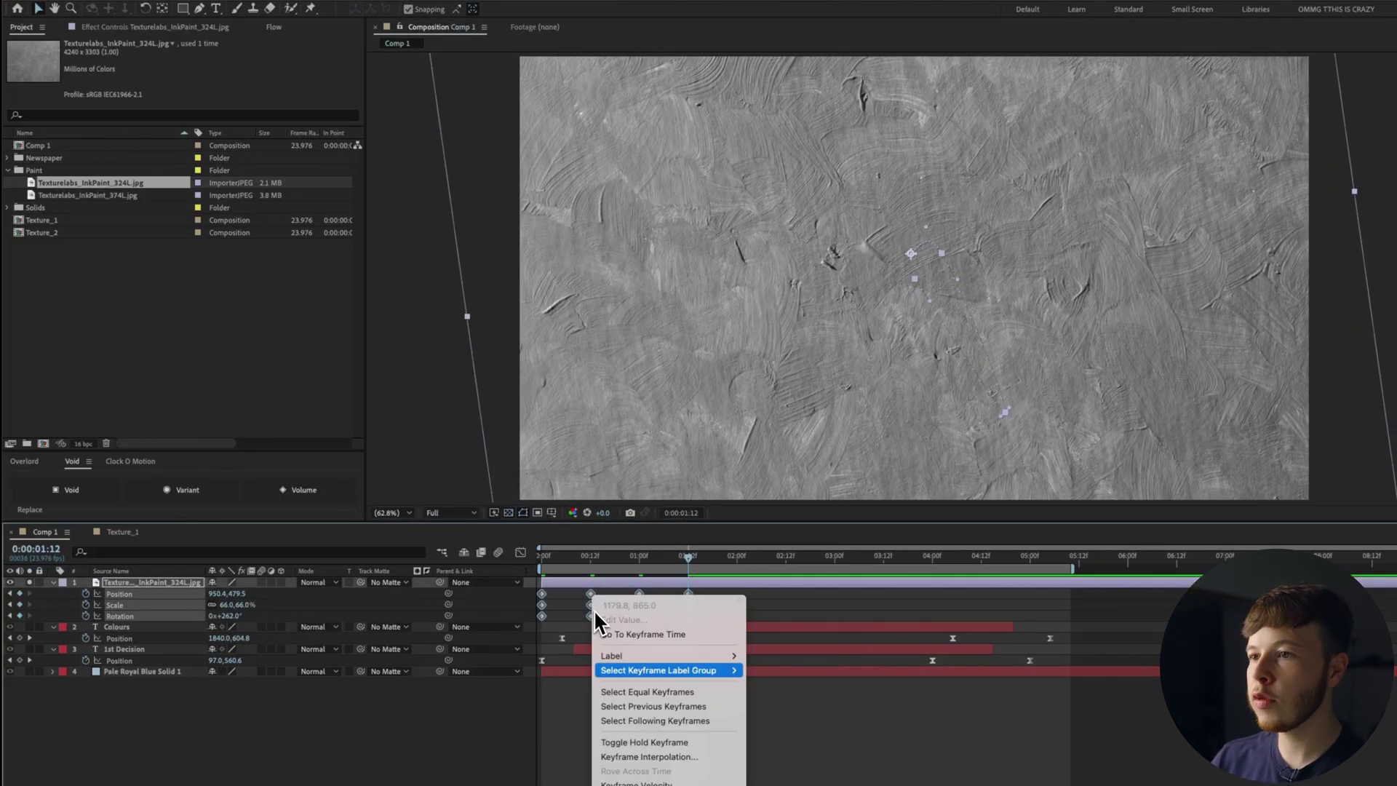
left_click(648, 742)
left_click(611, 761)
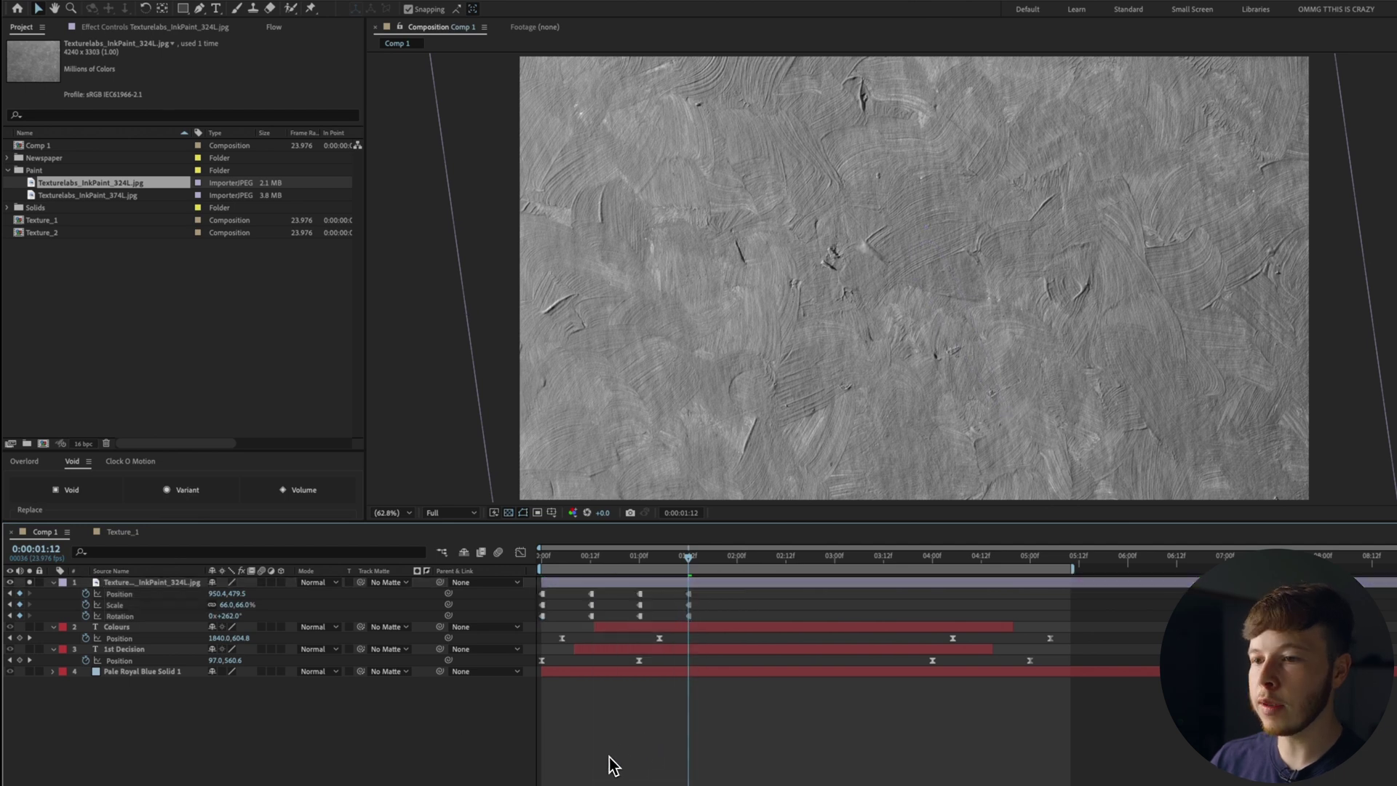
Add a loopOut() expression to Position and paste it onto Scale and Rotation
left_click(86, 595, "alt")
type("loopOut()")
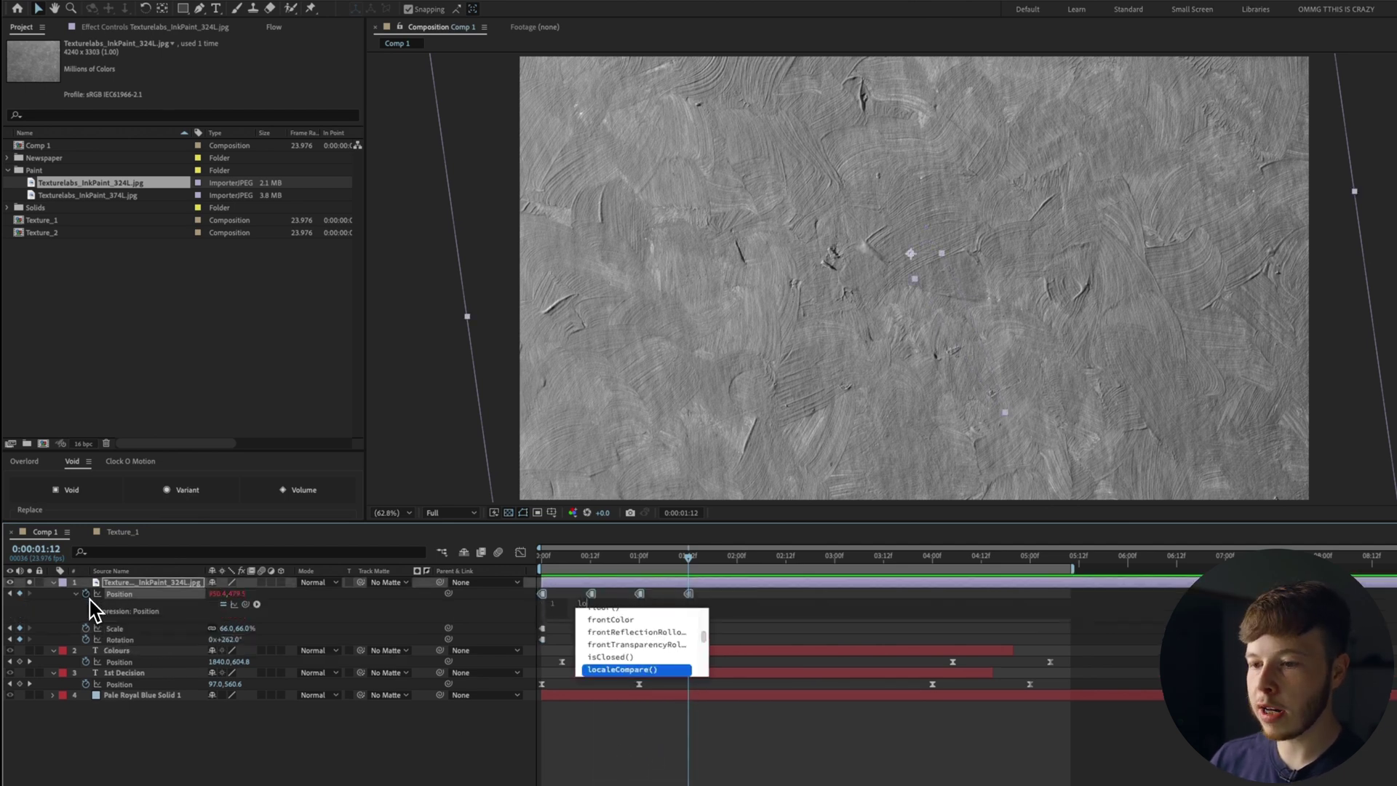
right_click(134, 597)
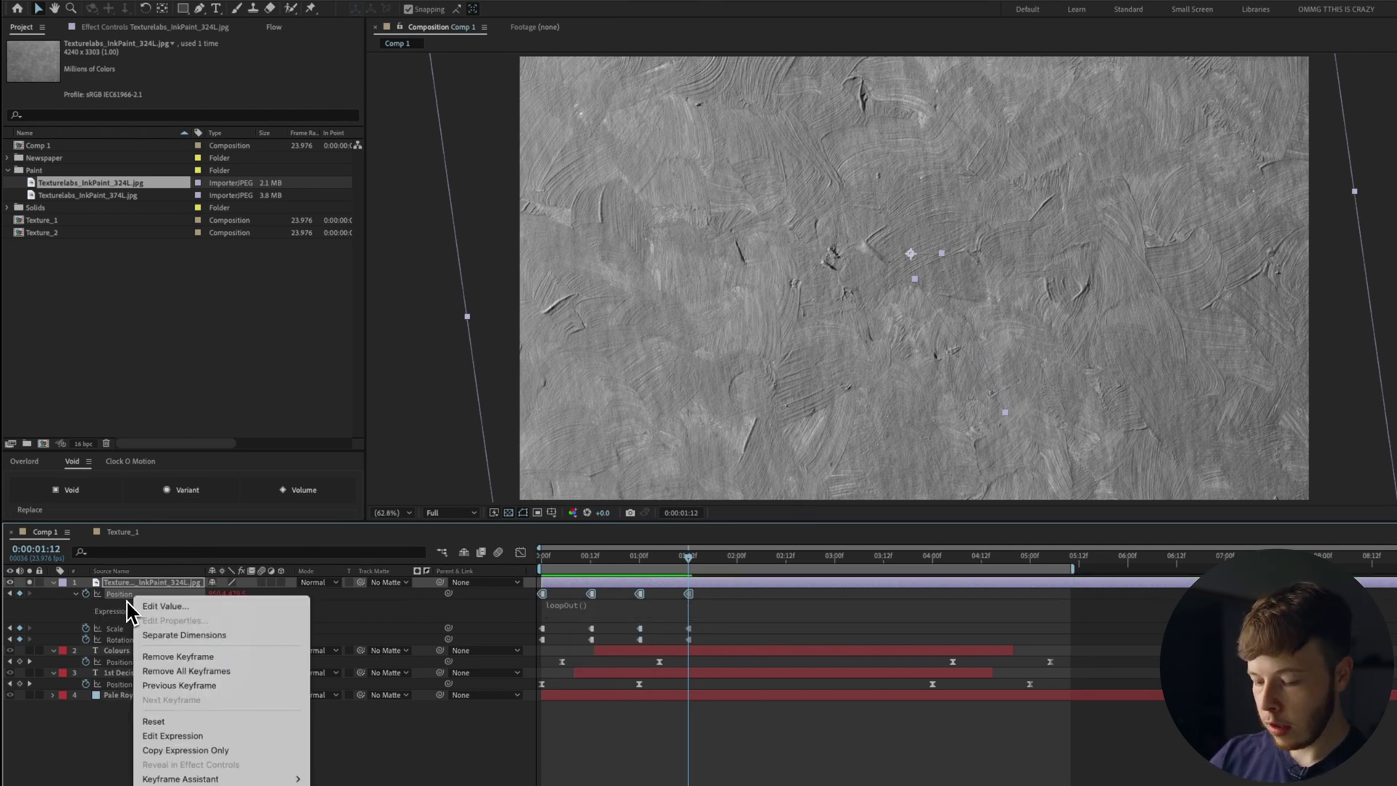
left_click(173, 751)
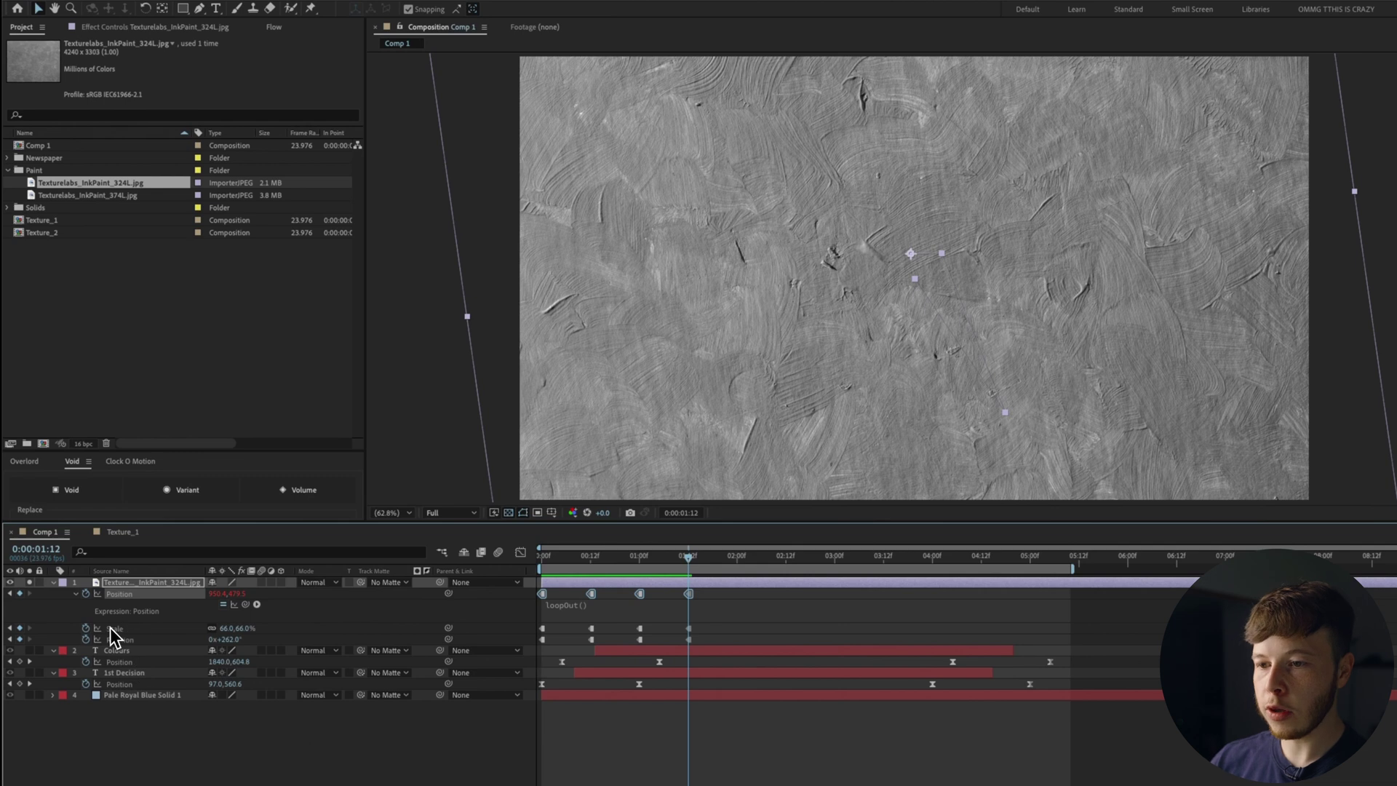
left_click(111, 628)
left_click(120, 640)
key("ctrl+v")
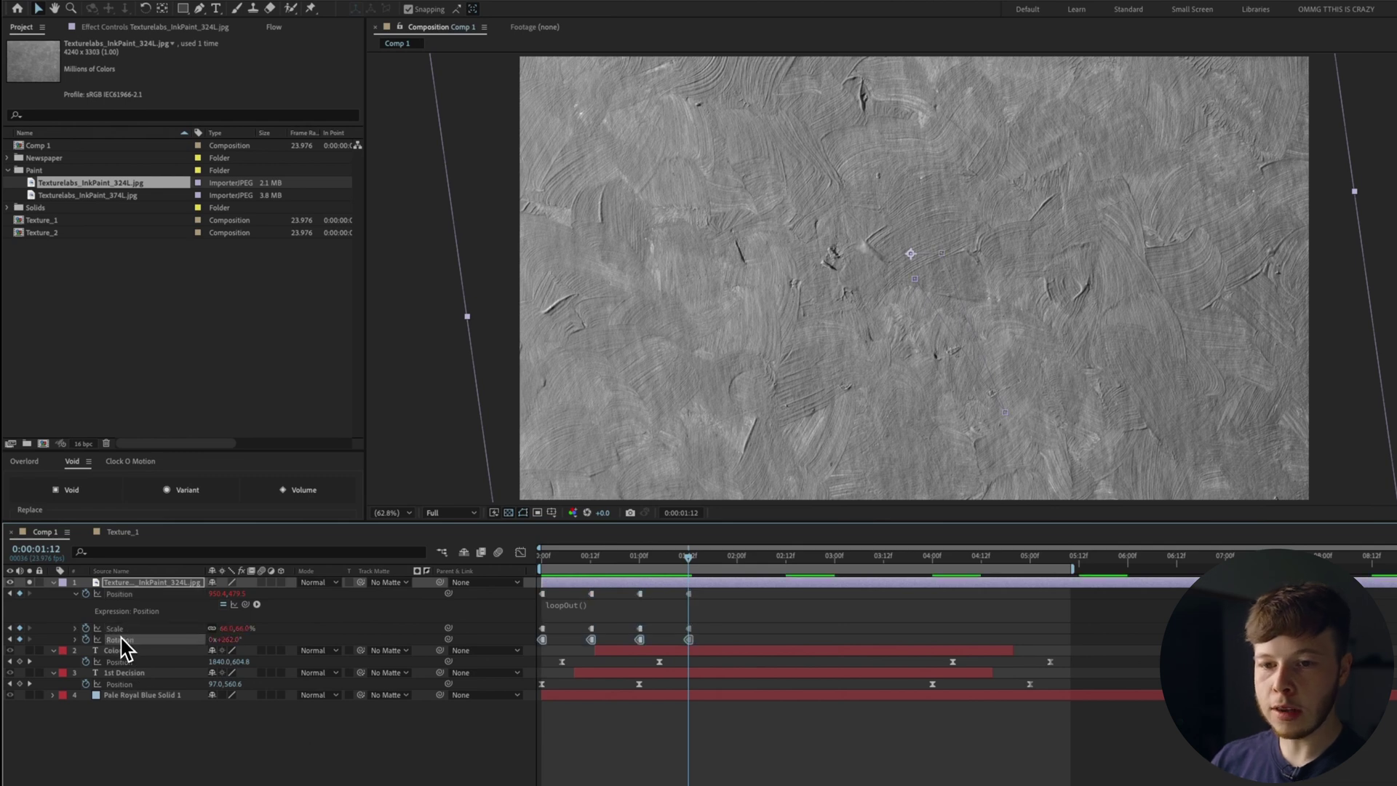
Scrub the timeline to check the looping motion, then add the 374L texture image to the comp
left_click(142, 582)
key("u")
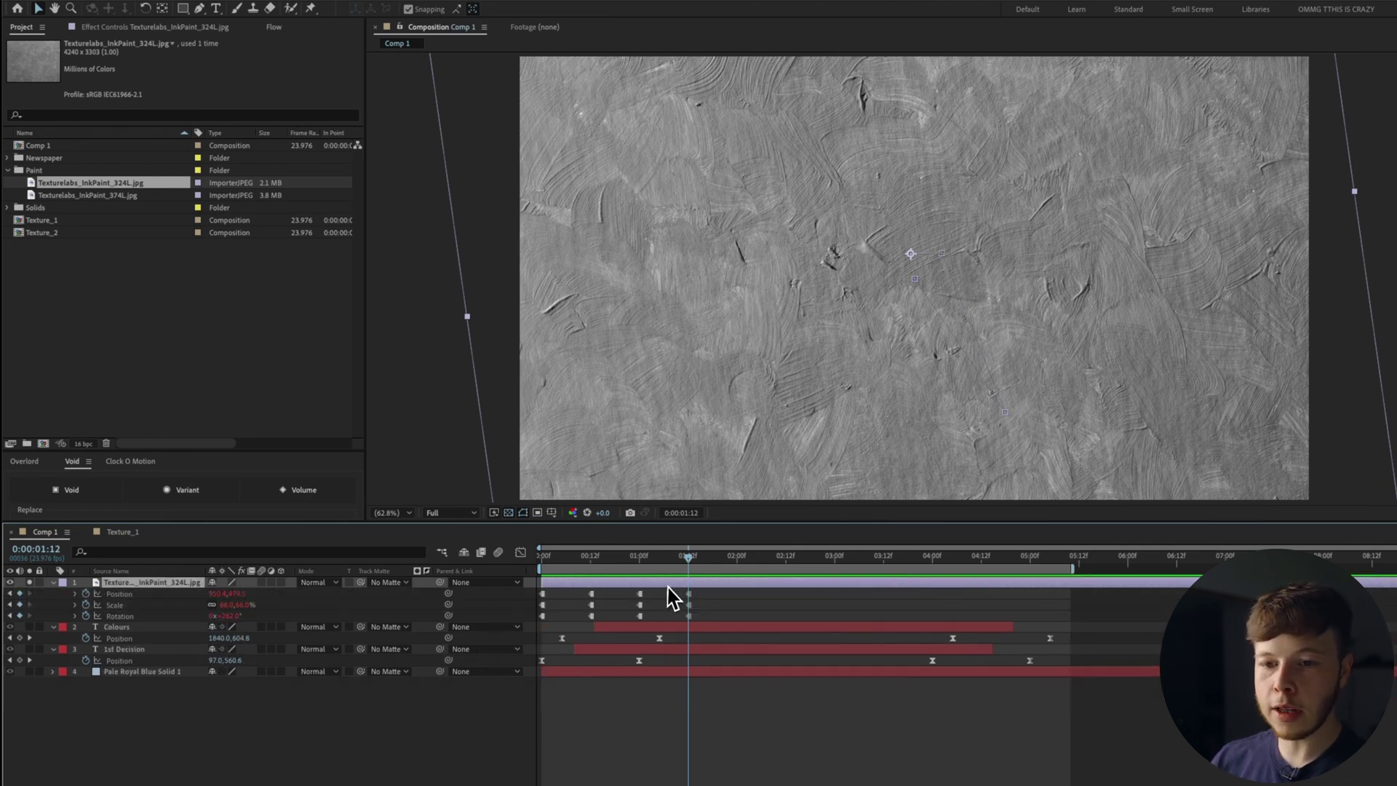
left_click(546, 559)
left_click(673, 565)
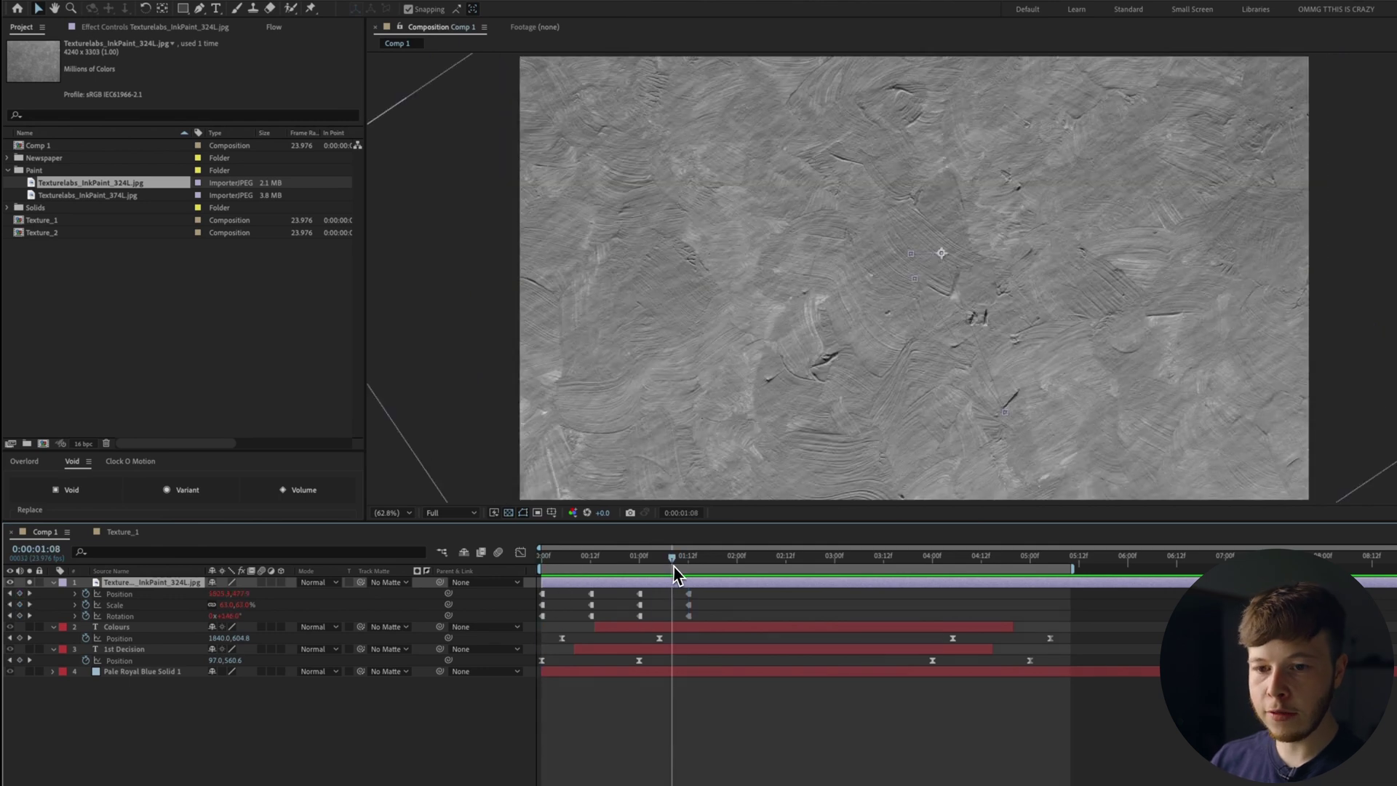
left_click_drag(692, 561, 1157, 566)
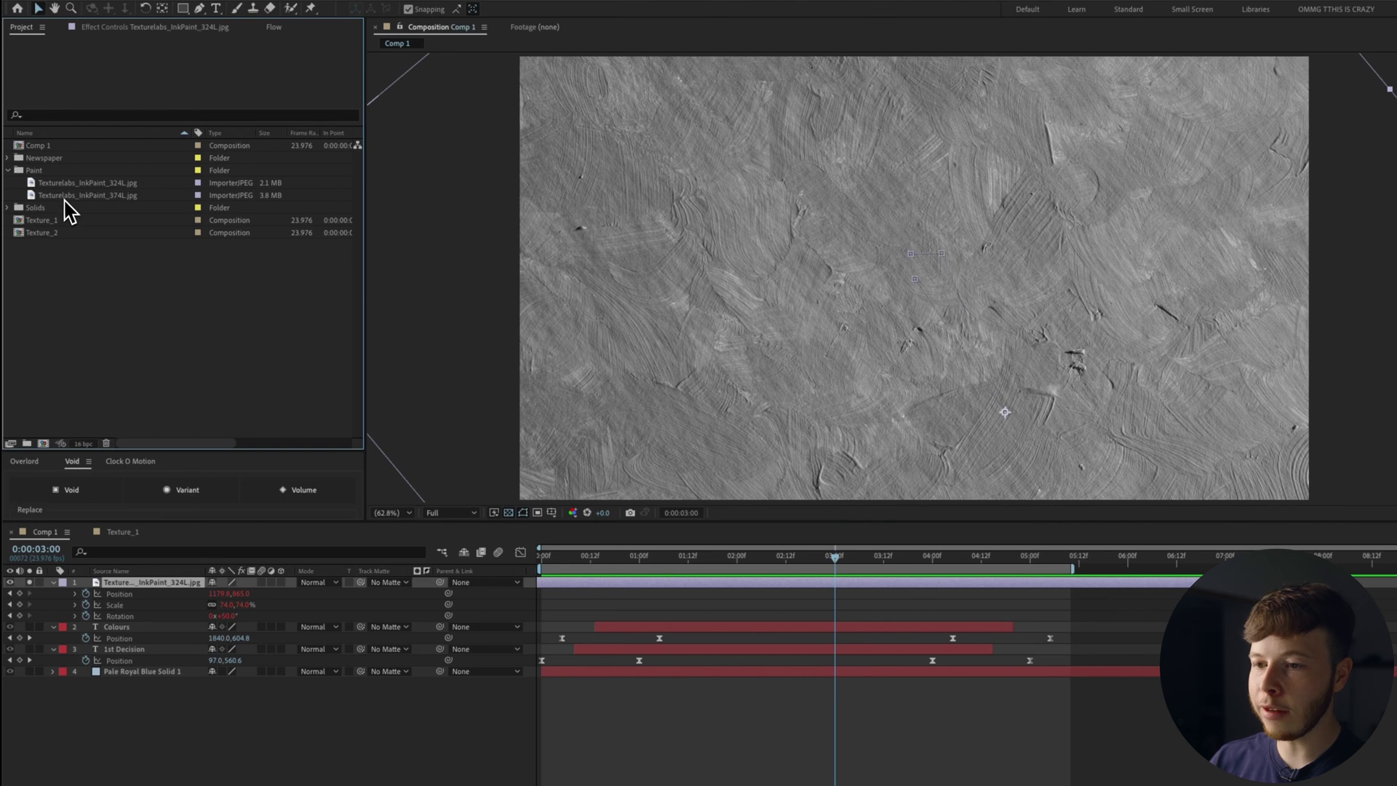
mouse_move(80, 195)
left_mouse_down()
mouse_move(175, 629)
mouse_move(158, 584)
left_mouse_up()
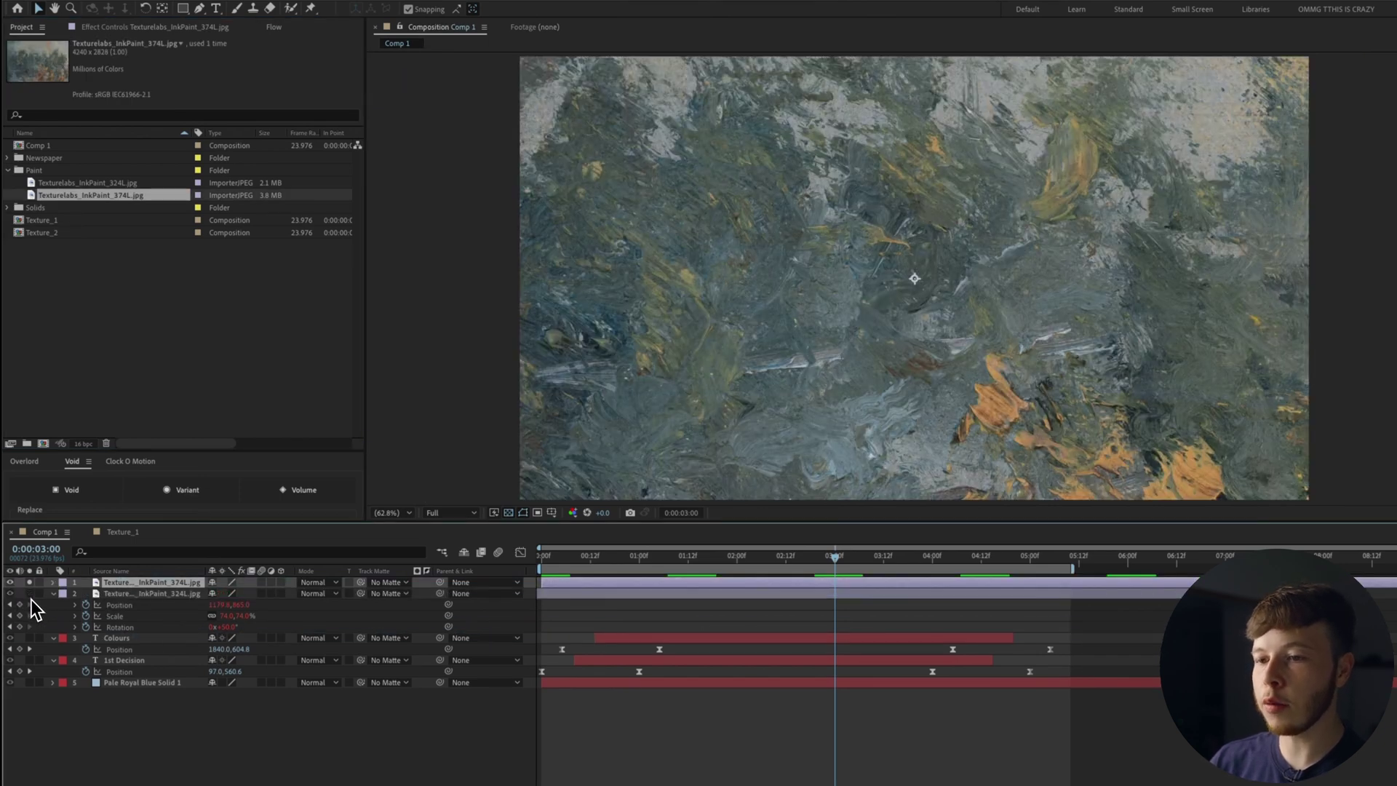
Set the 374L layer's Scale to about 63% and drag it upward in the viewer
key("s")
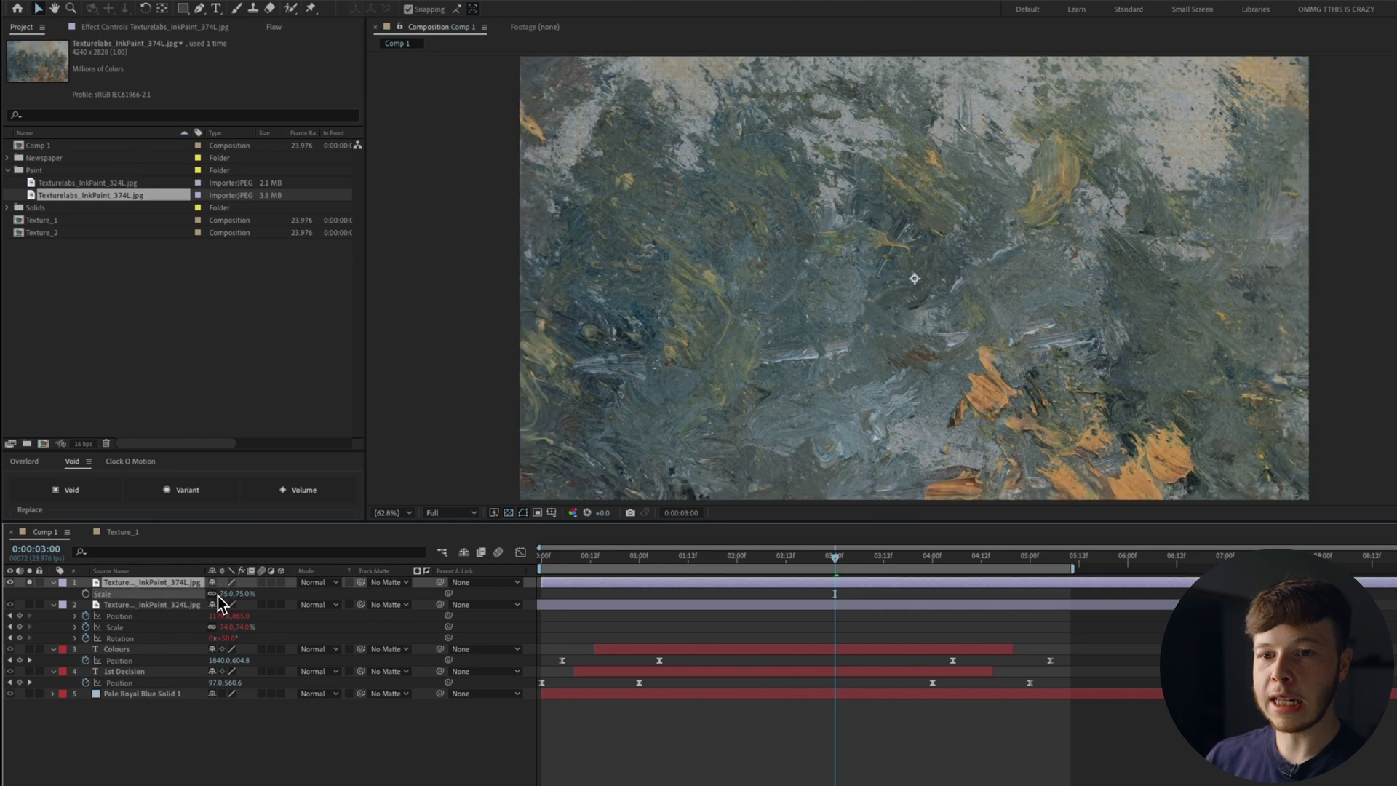
left_click_drag(217, 596, 200, 595)
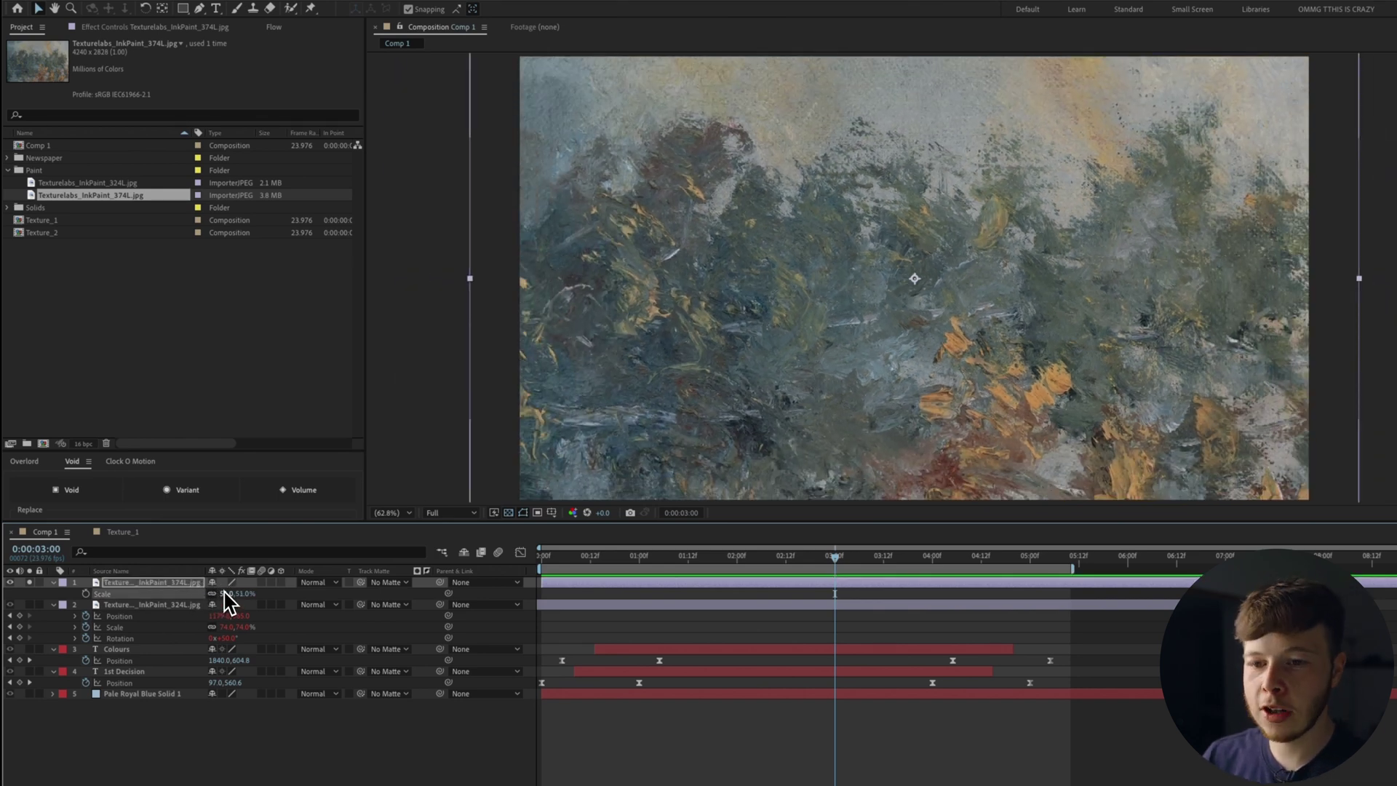
left_click_drag(229, 602, 271, 595)
left_click_drag(1092, 385, 1085, 321)
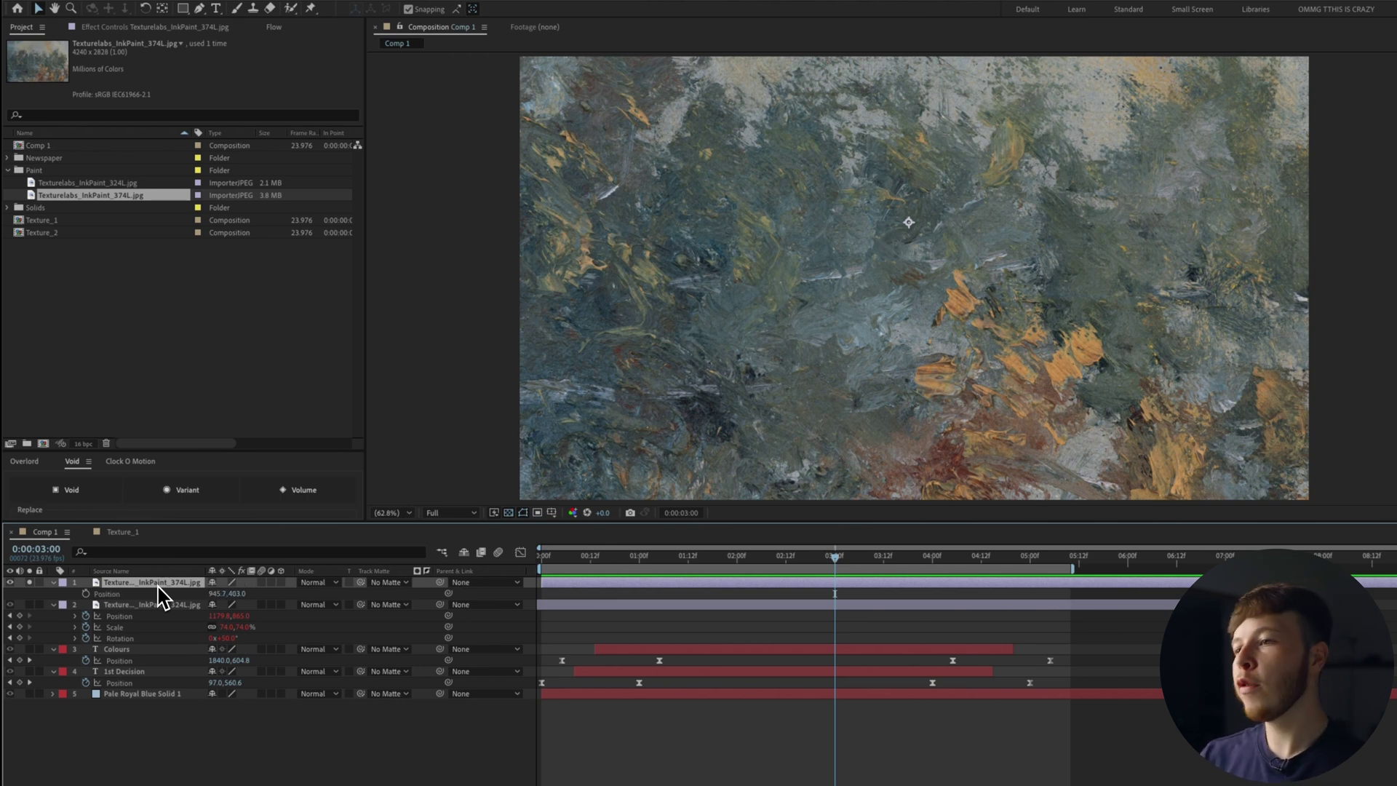
Give the 374L layer's Position the expression posterizeTime(6); wiggle(222,3) and preview the jitter
left_click(86, 593, "alt")
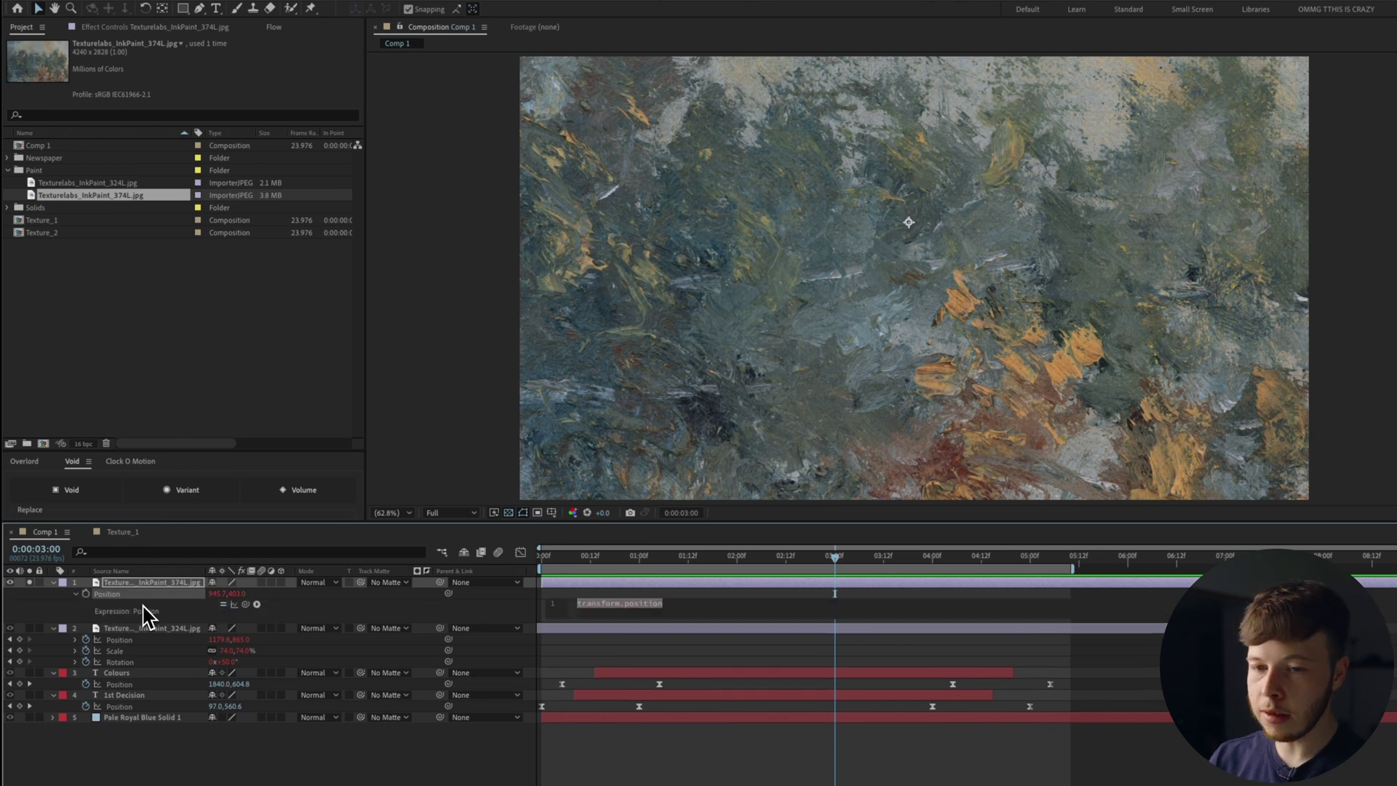
type("post")
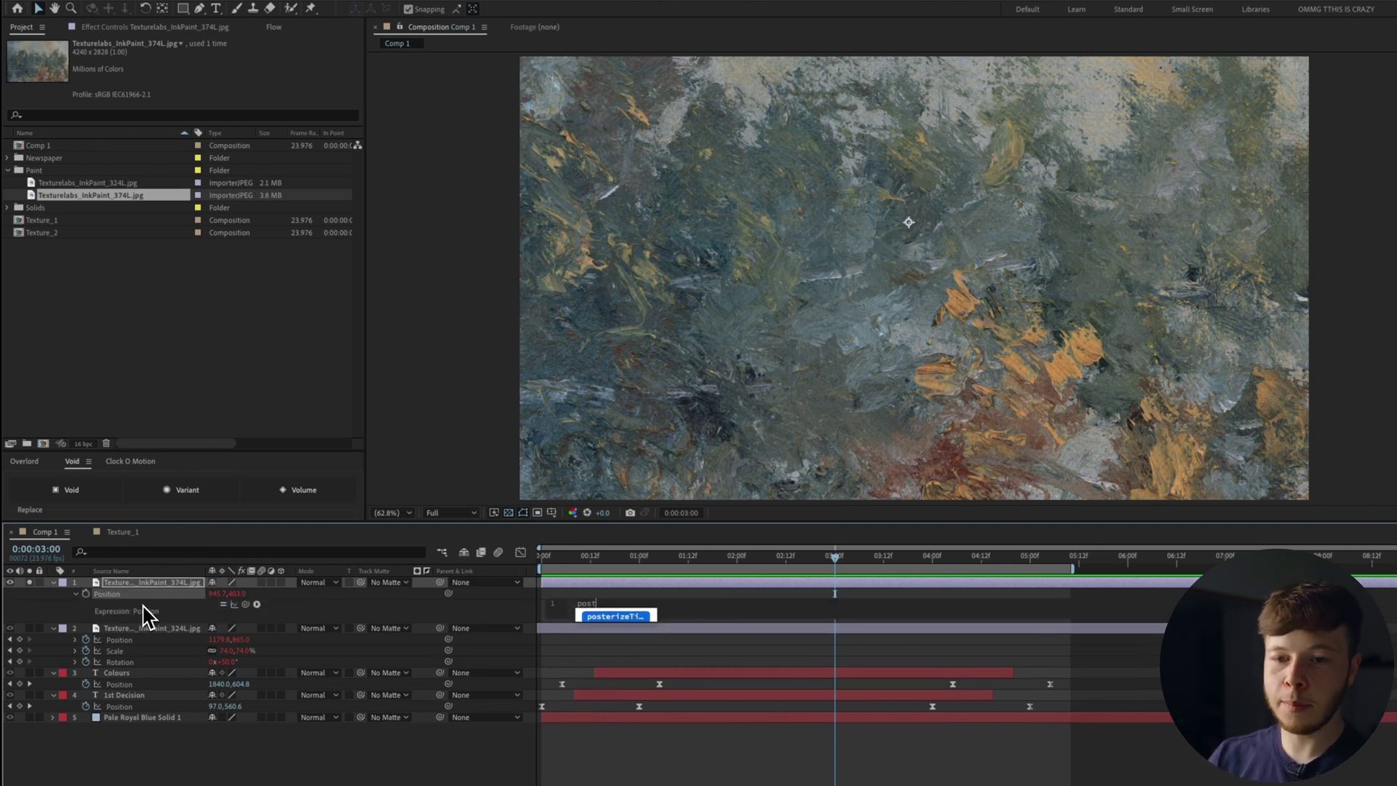
key("Return")
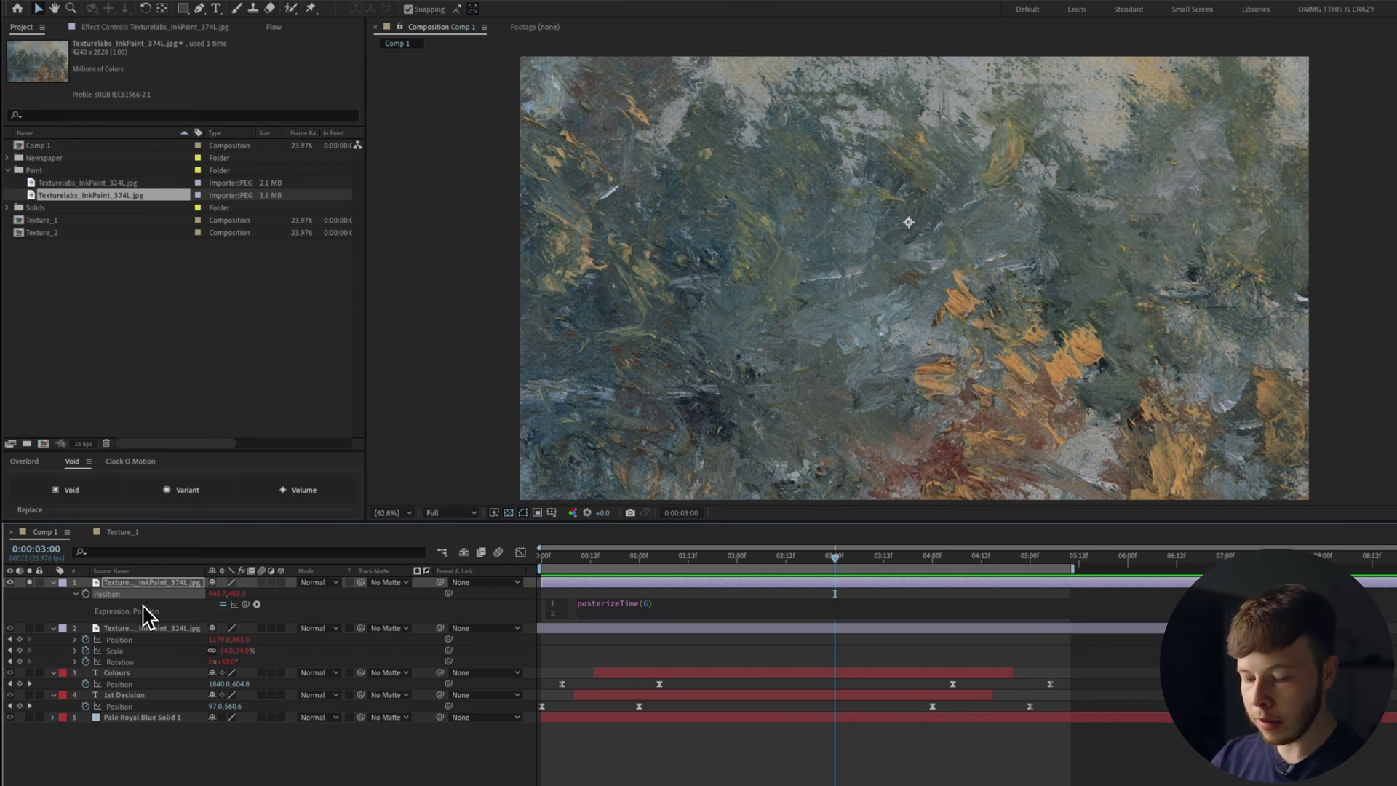
type("wig")
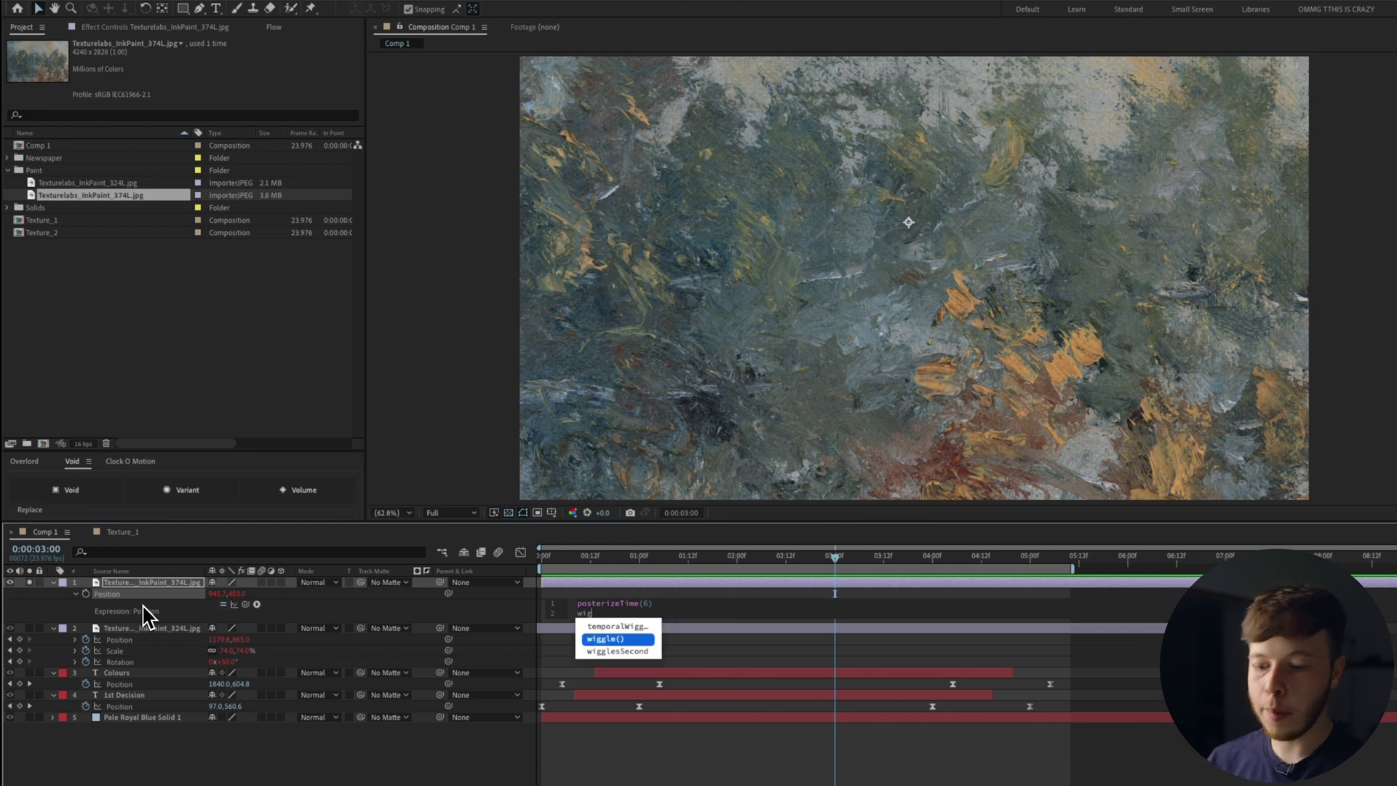
key("Return")
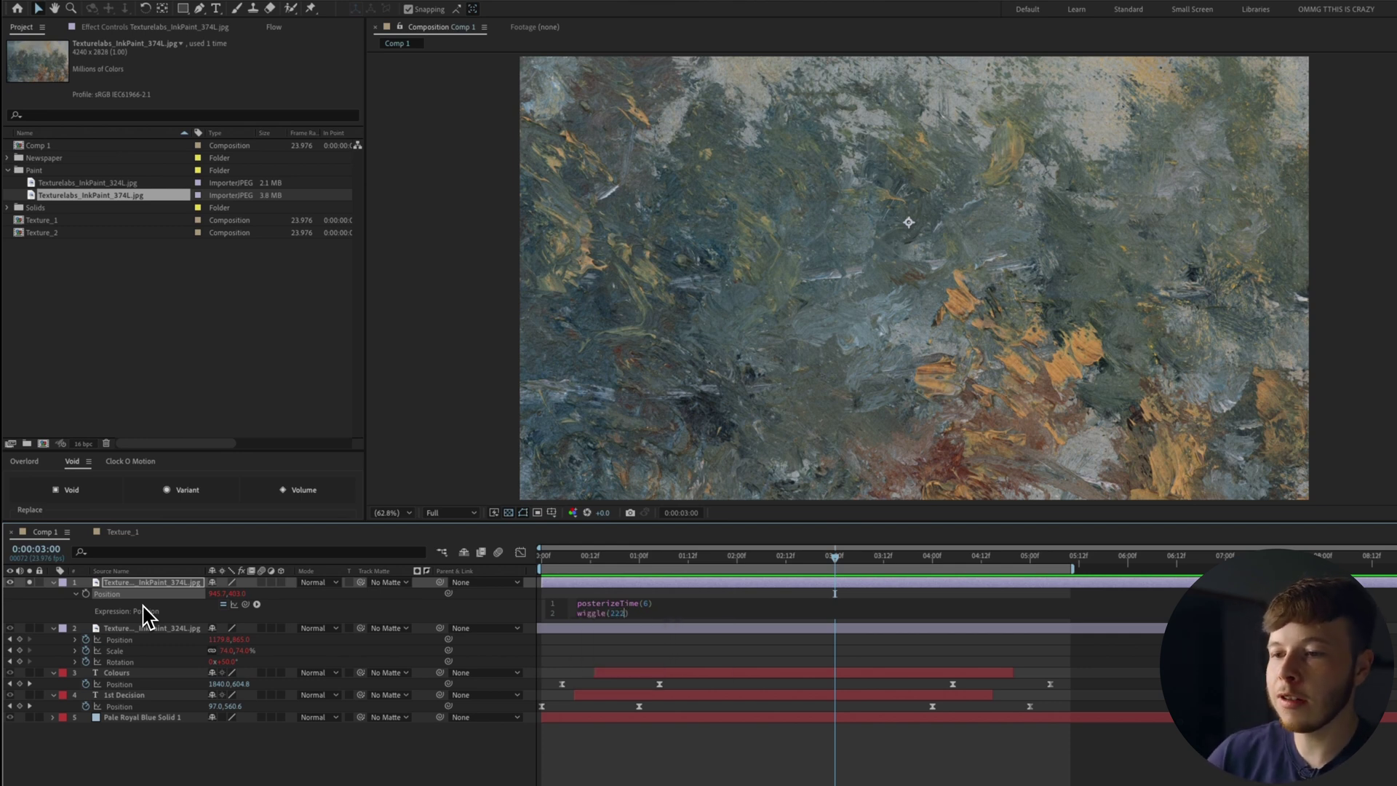
left_click(908, 223)
key("space")
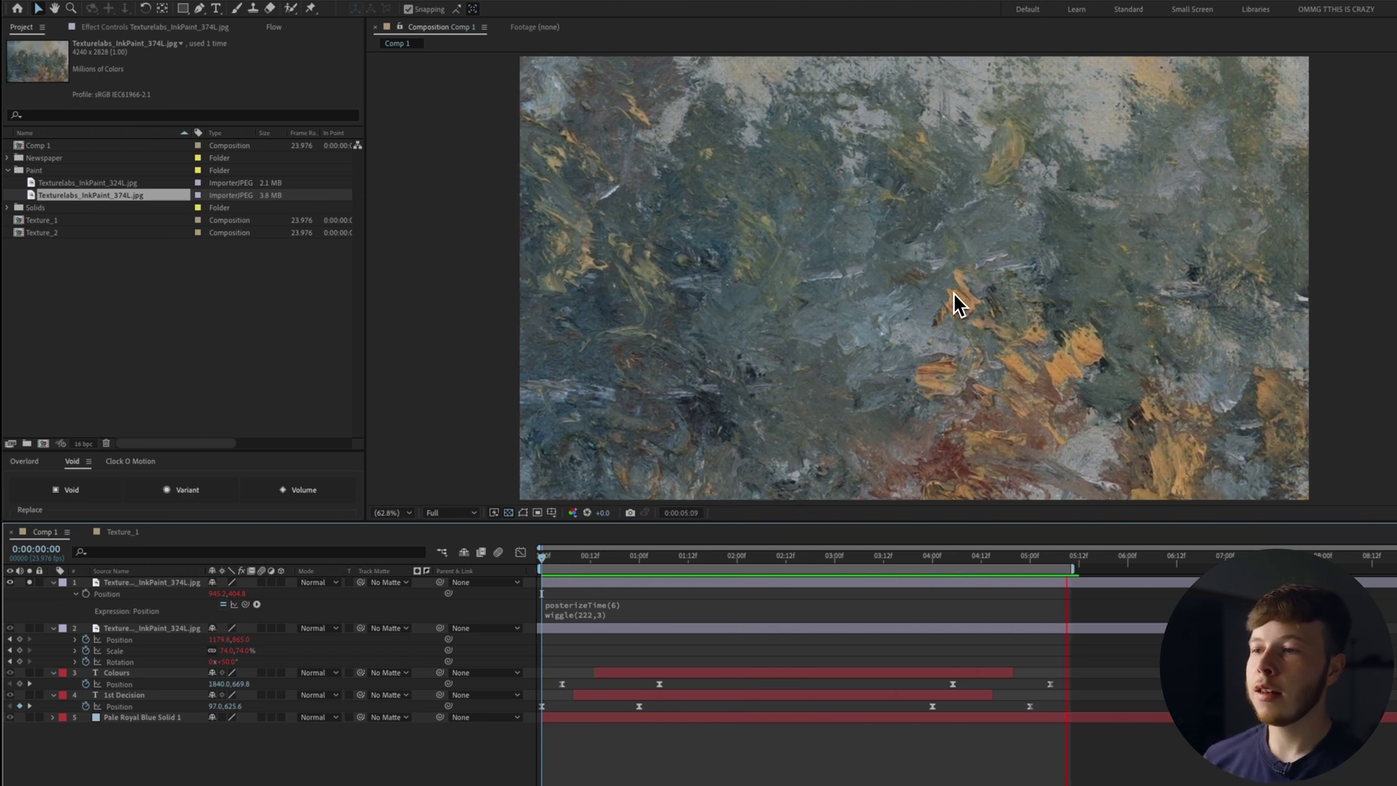
Send the 374L texture to the bottom and set the grey ink-paint texture to Overlay blending
key("ctrl+shift+bracketleft")
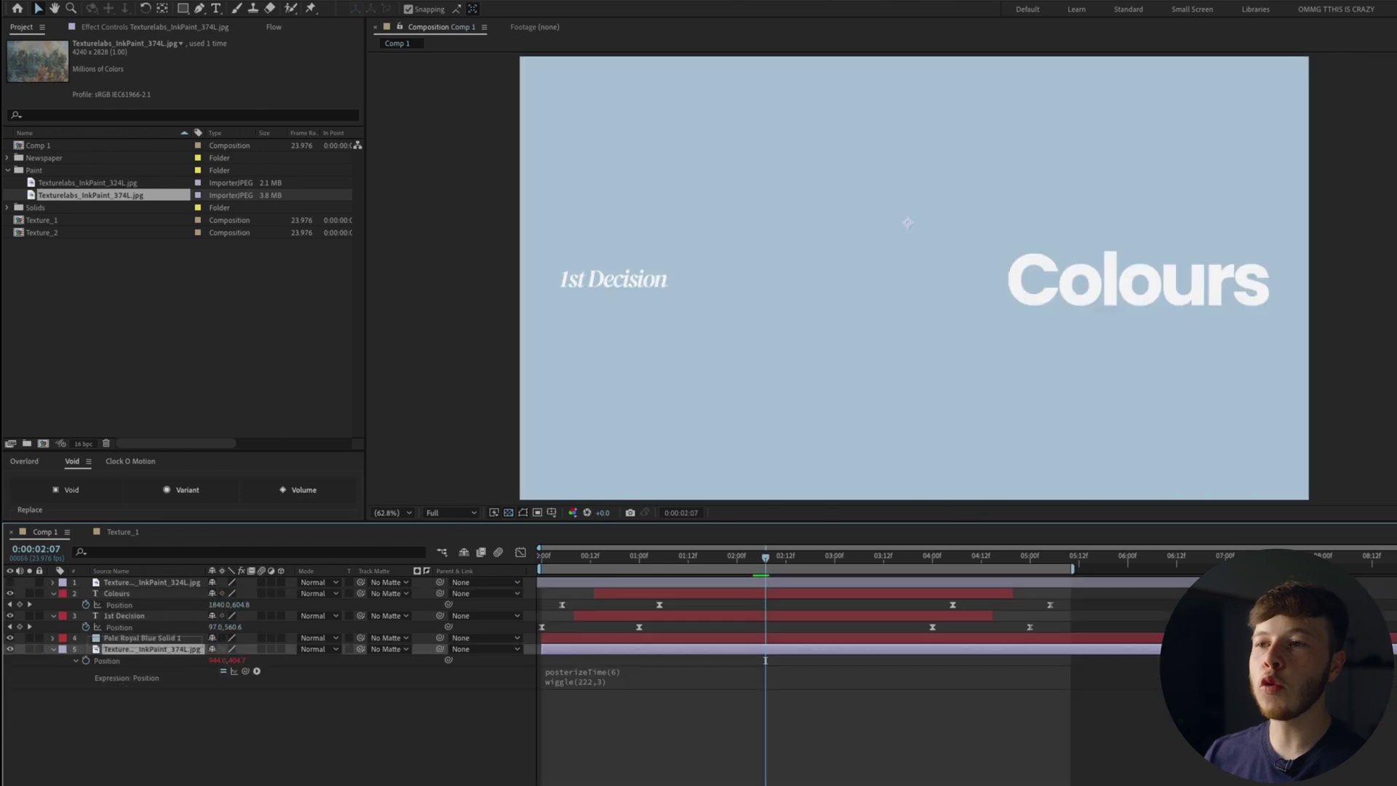
left_click(167, 659)
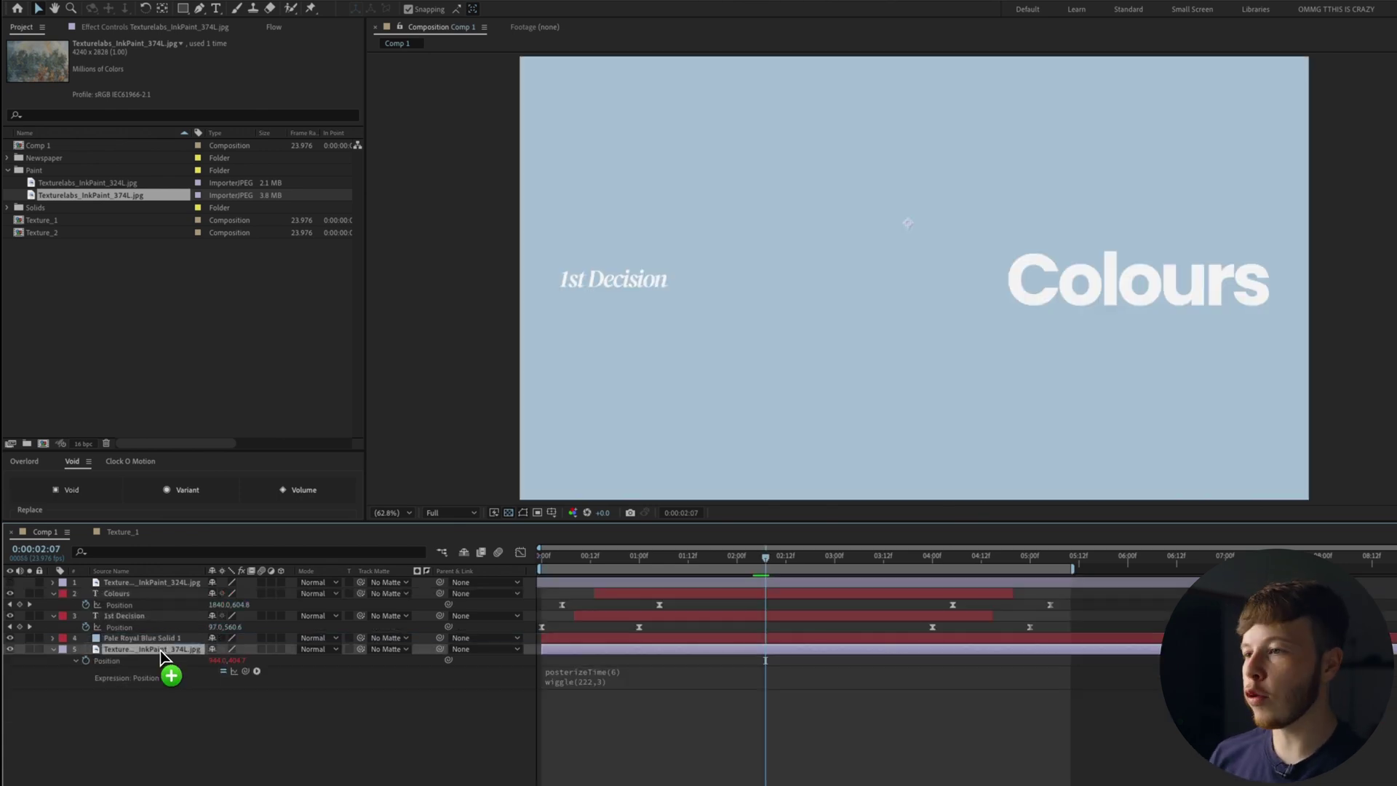
left_click(10, 582)
left_click(146, 583)
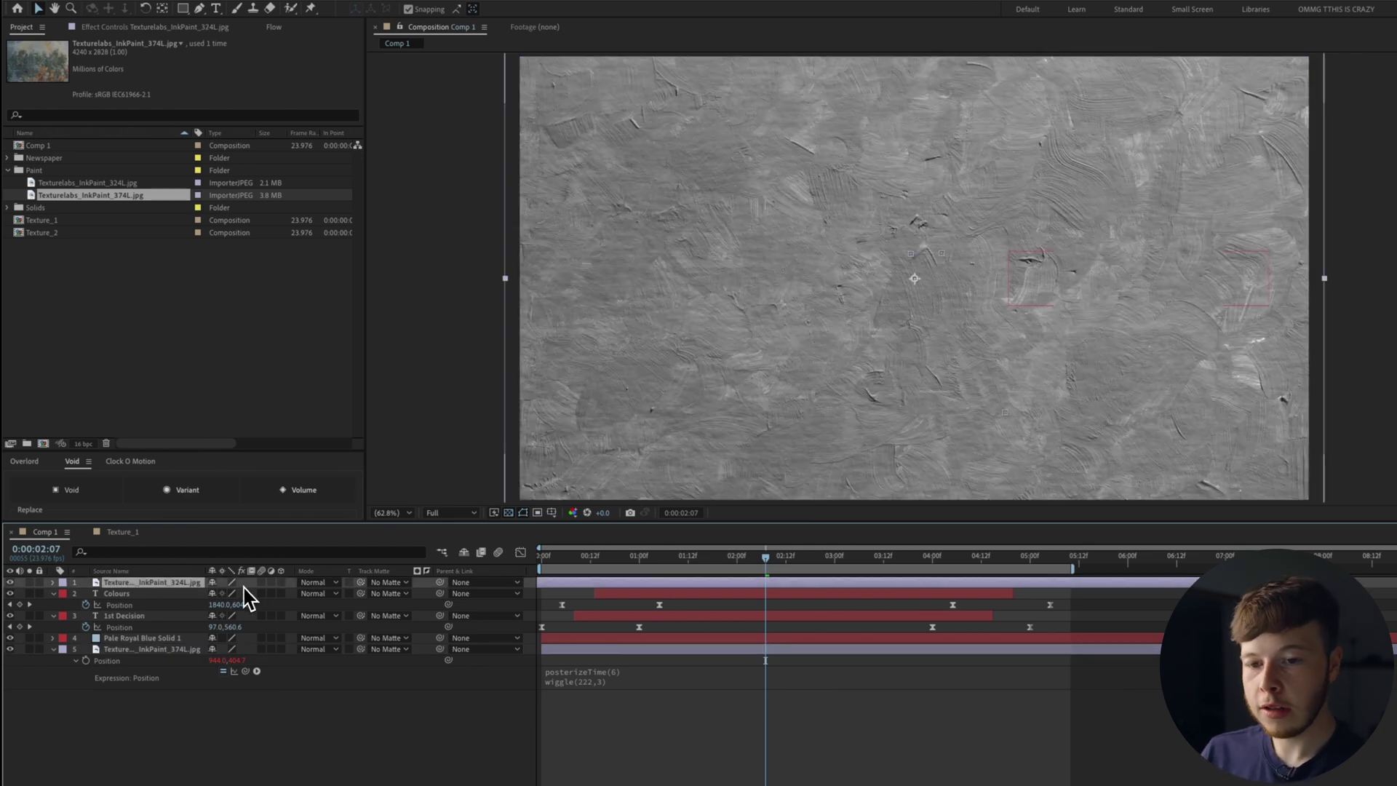
left_click(321, 589)
left_click(342, 532)
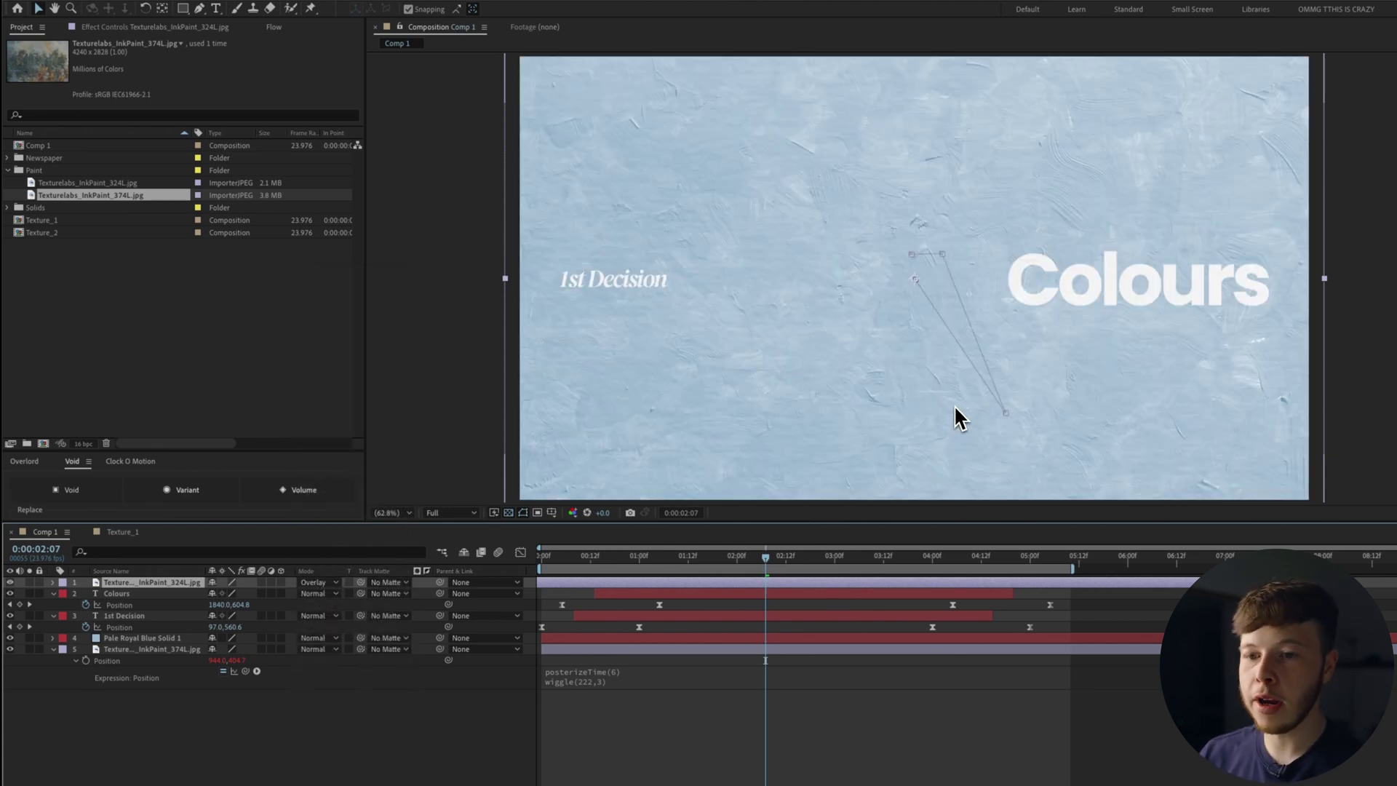
left_click(11, 582)
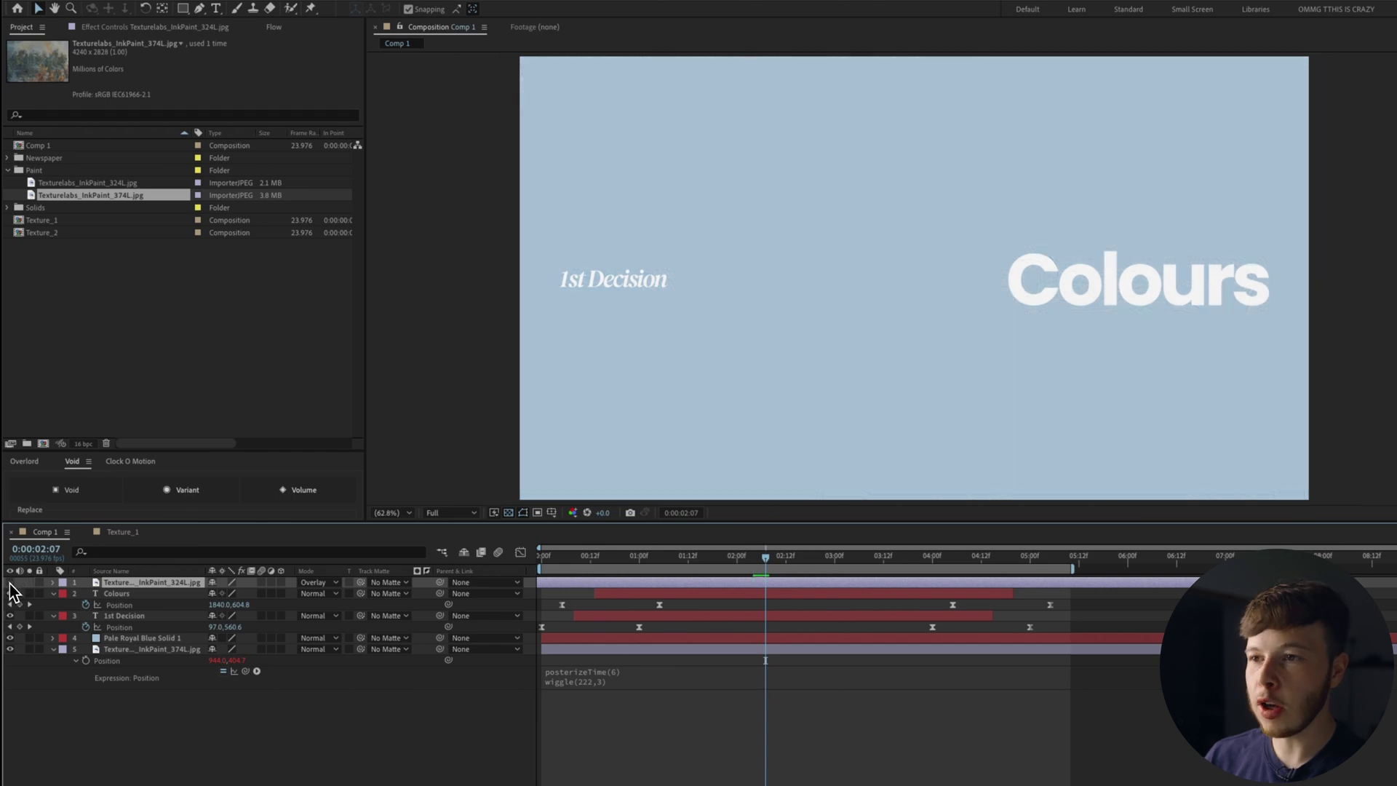
Place the 374L texture above Pale Royal Blue Solid 1, test blend modes, and keep Normal
left_click(109, 649)
left_click(109, 638, "shift")
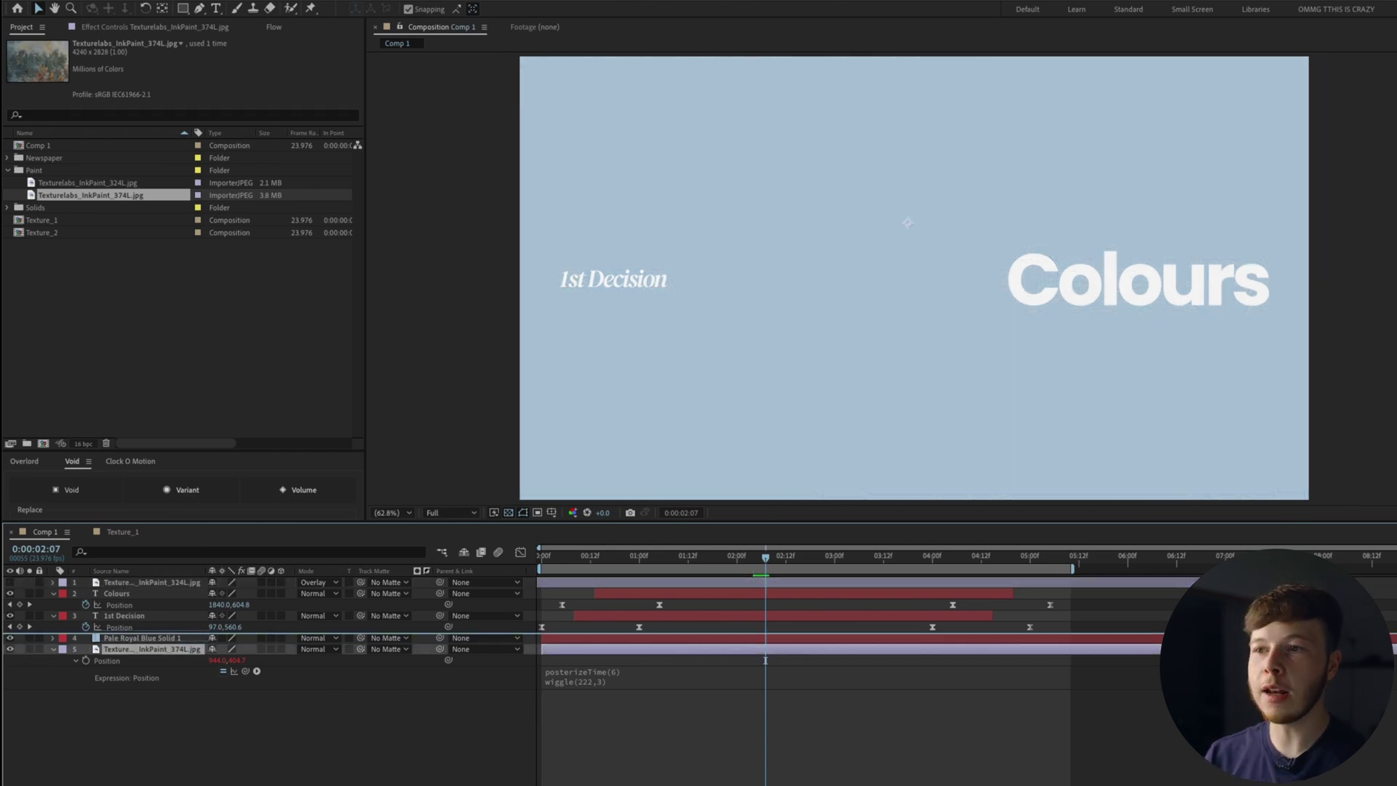
left_click_drag(109, 638, 131, 658)
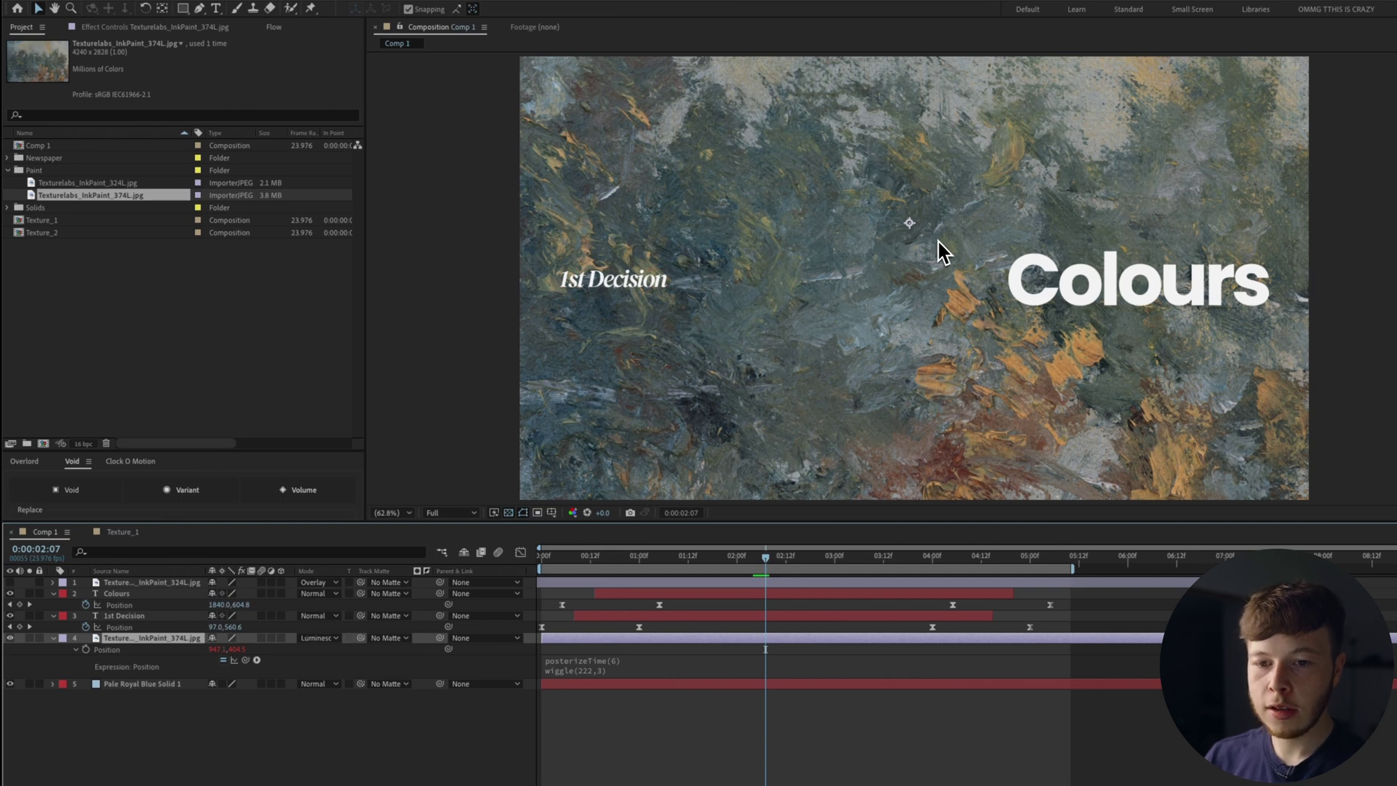
key("shift+minus")
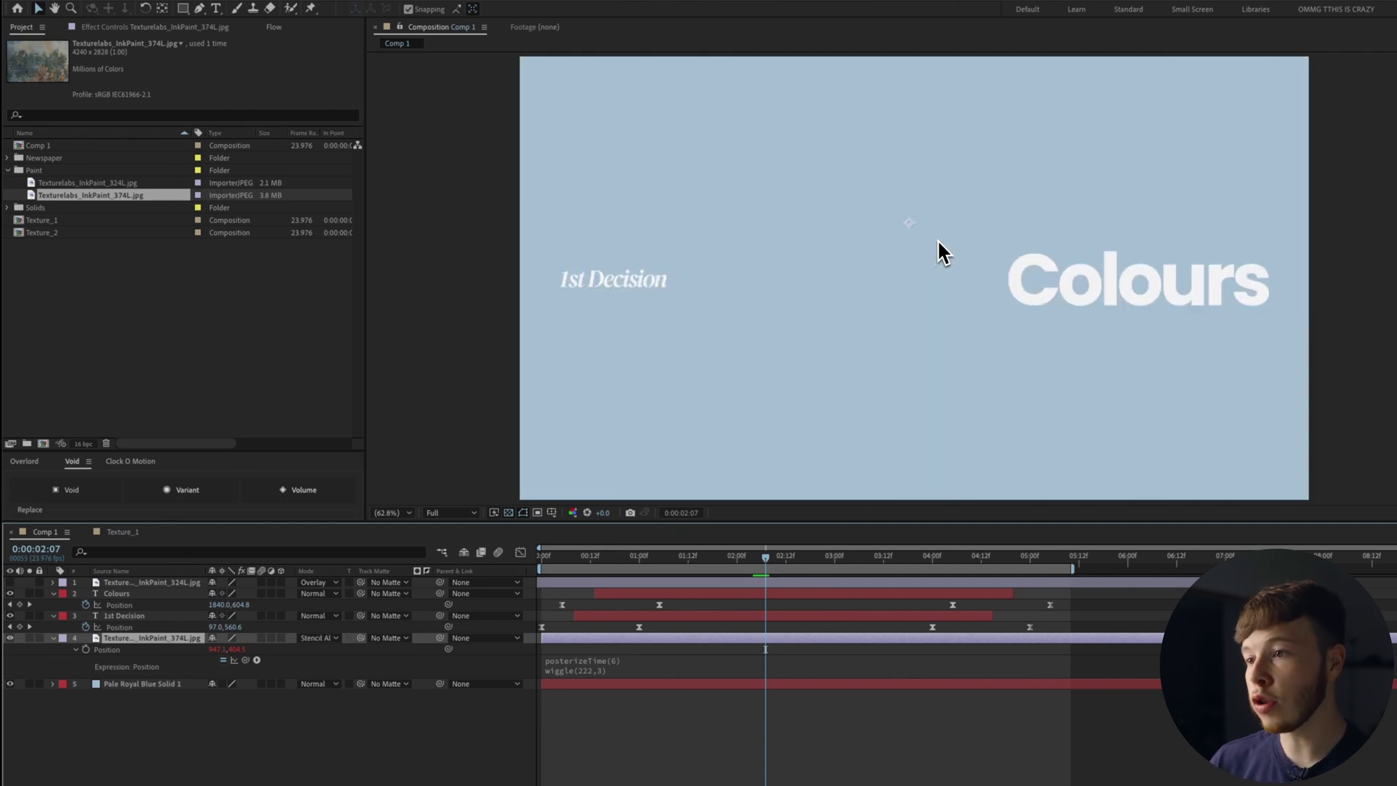
key("shift+minus")
key("shift+minus")
key("shift+equal")
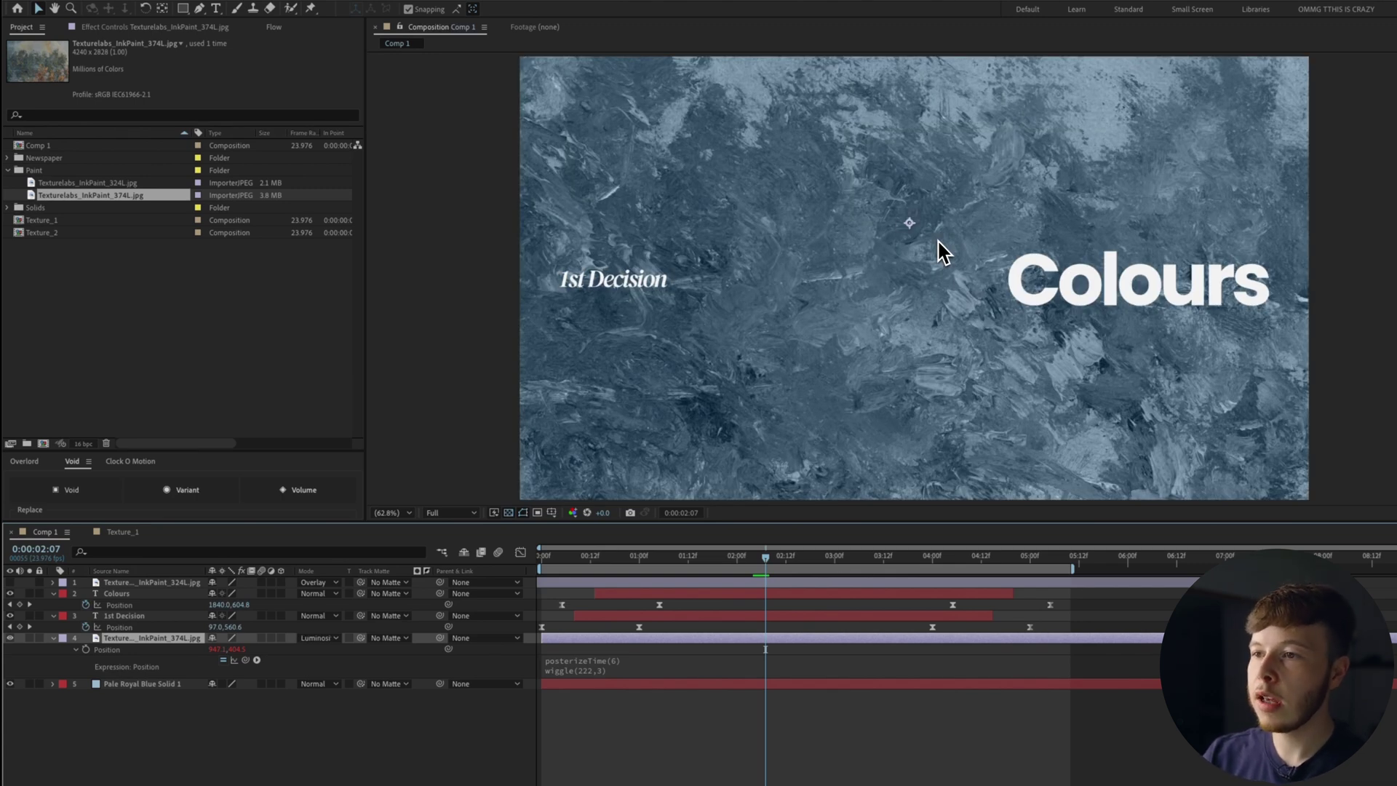
key("shift+minus")
key("shift+minus")
key("shift+minus")
key("shift+minus")
key("shift+minus")
key("shift+minus")
key("shift+minus")
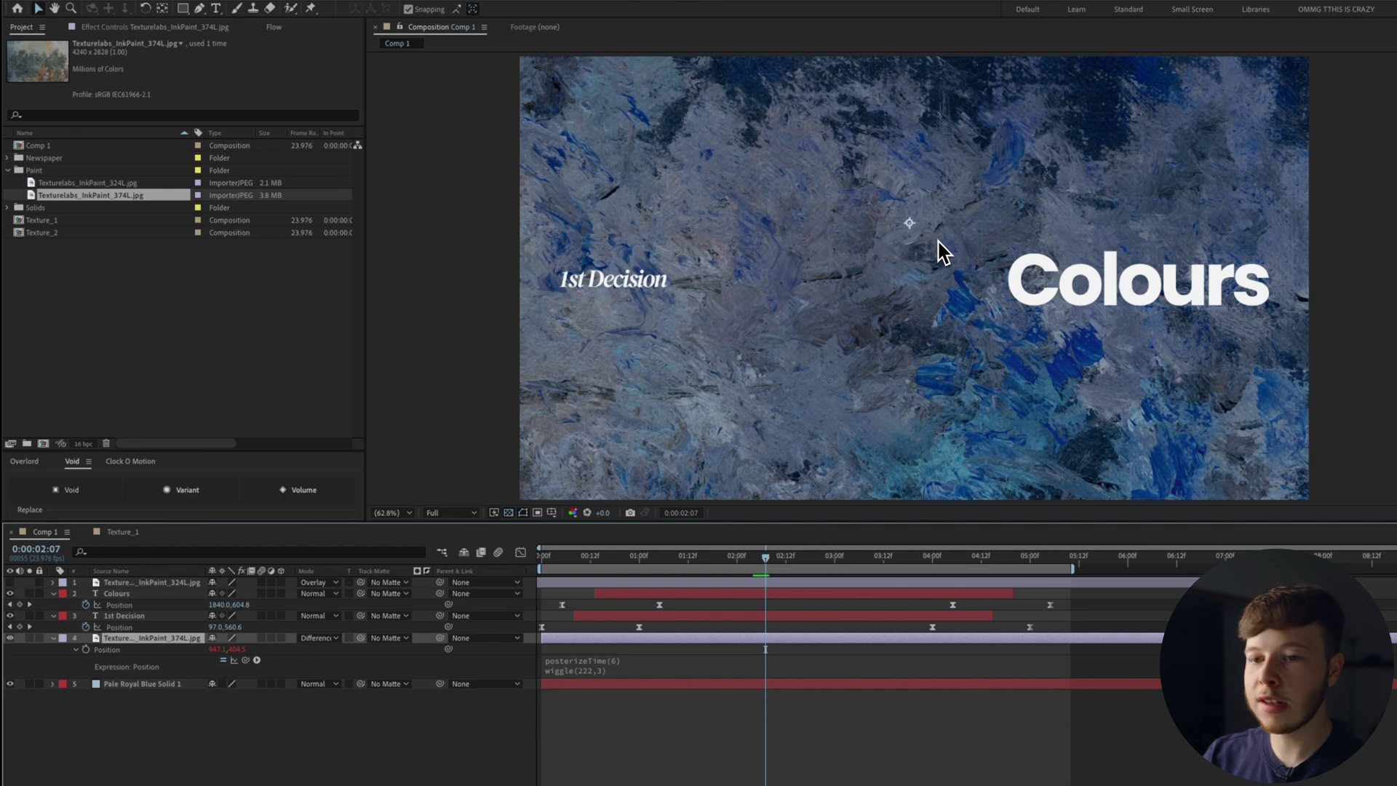
key("shift+minus")
key("shift+equal")
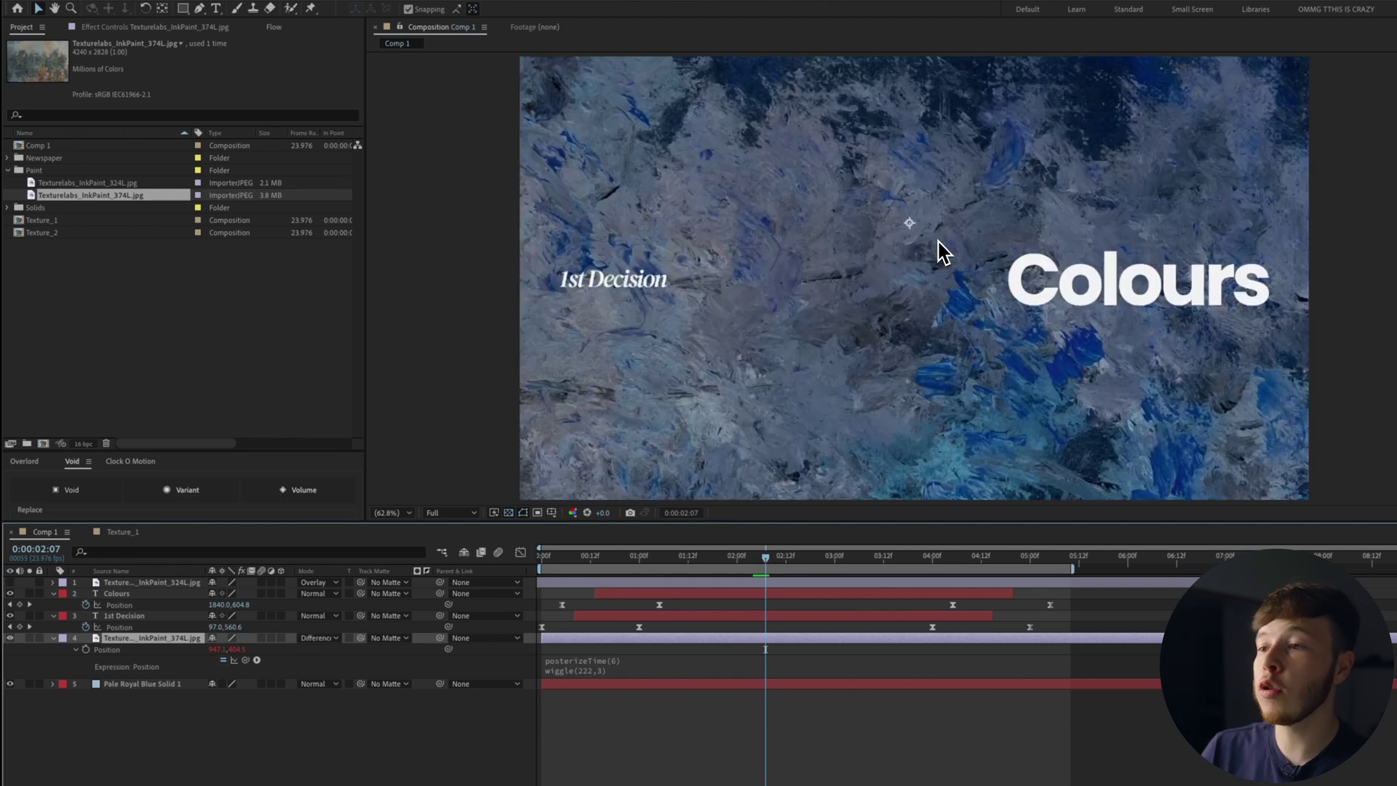
key("shift+minus")
key("shift+minus")
key("shift+minus")
left_click(318, 637)
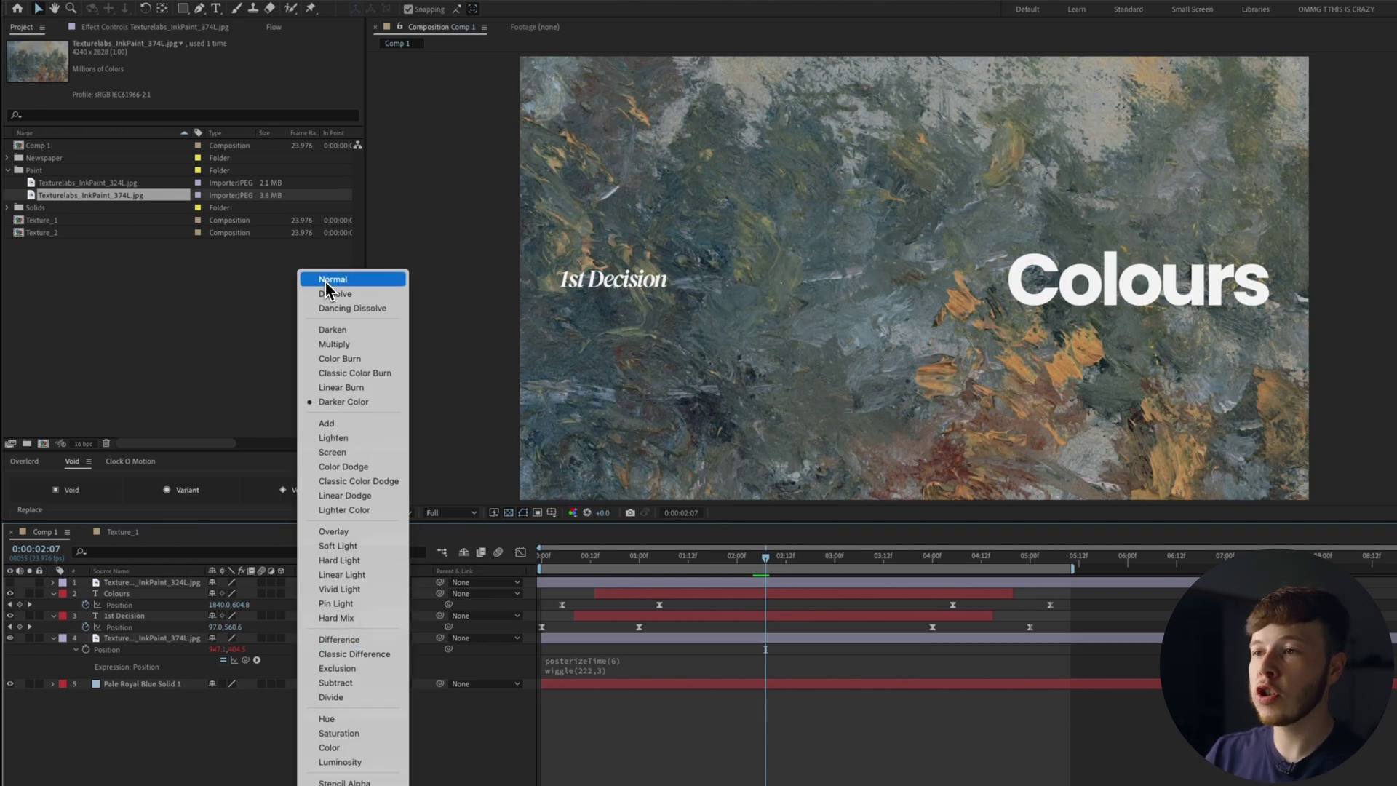
left_click(352, 277)
Apply a Hue/Saturation effect to the 374L paint texture
key("ctrl+space")
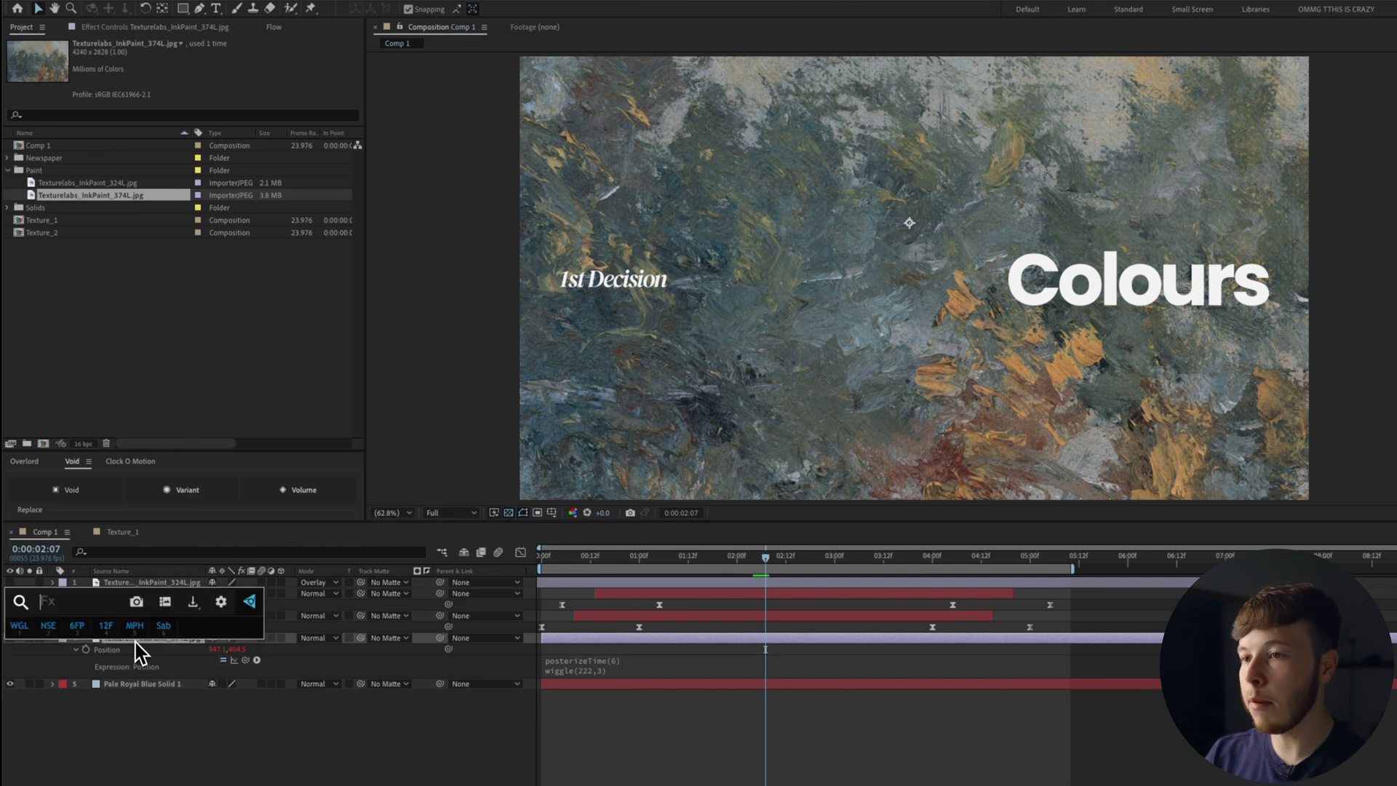
type("hue")
key("Return")
Fully desaturate the paint texture and add Levels, raising input black and lowering input white
left_click_drag(189, 174, 16, 186)
key("ctrl+space")
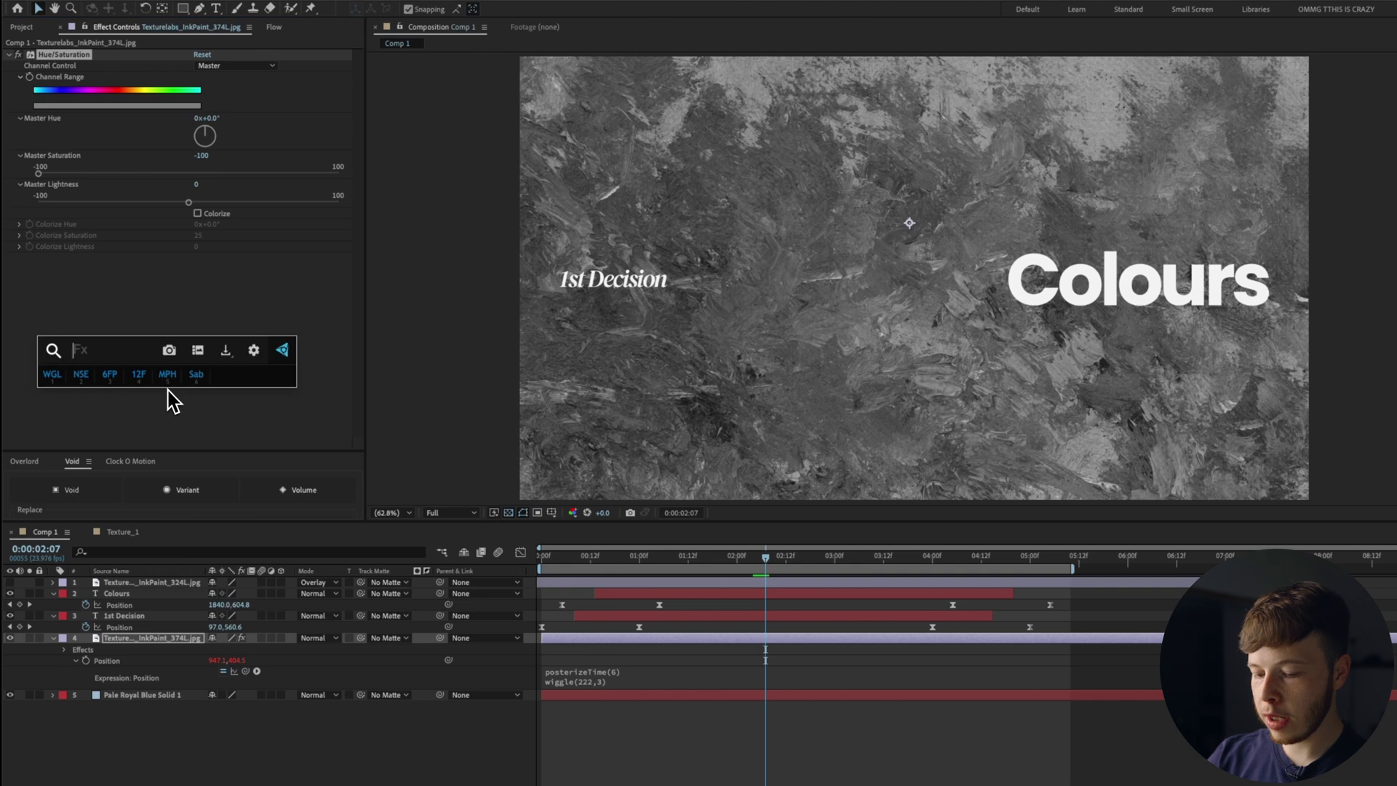
type("lev")
key("Return")
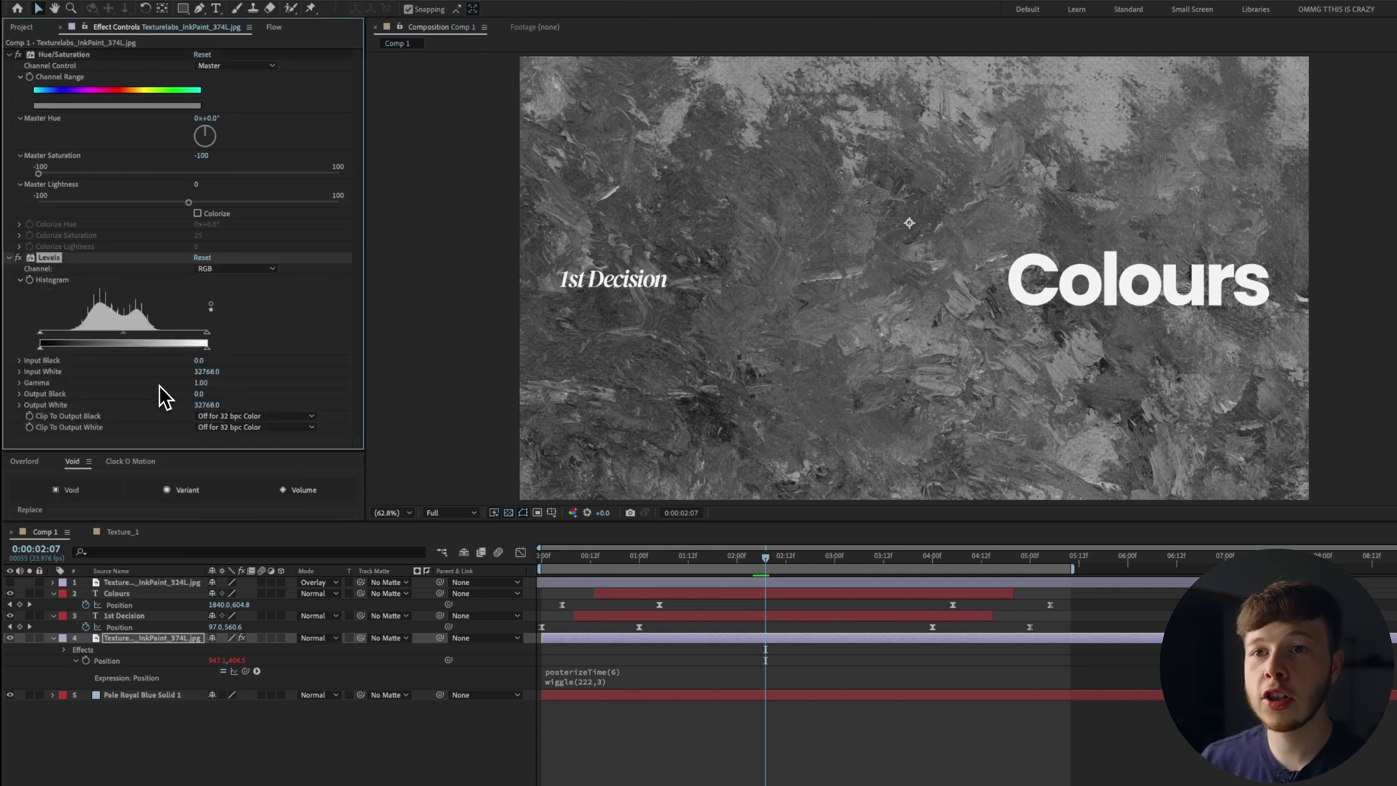
left_click_drag(41, 336, 67, 336)
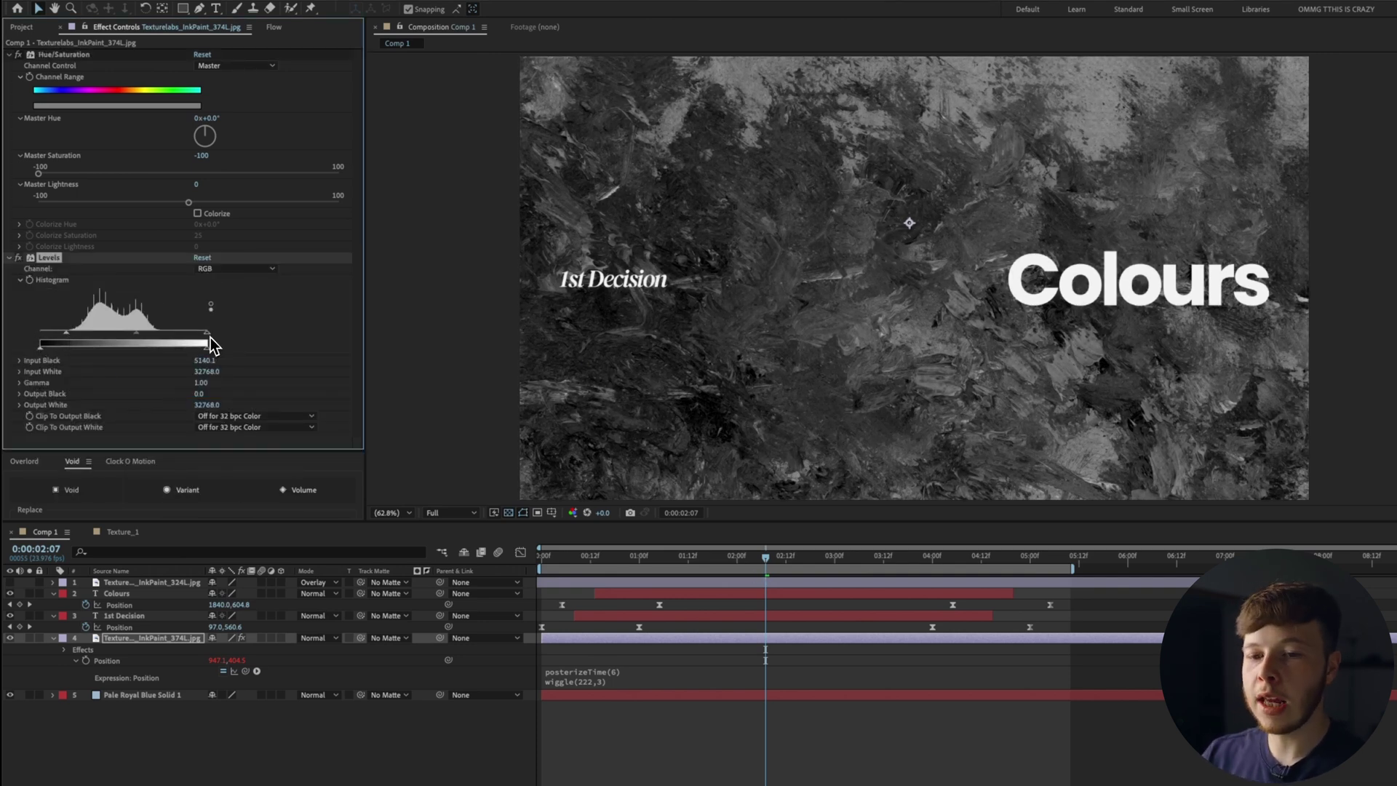
left_click_drag(208, 341, 189, 342)
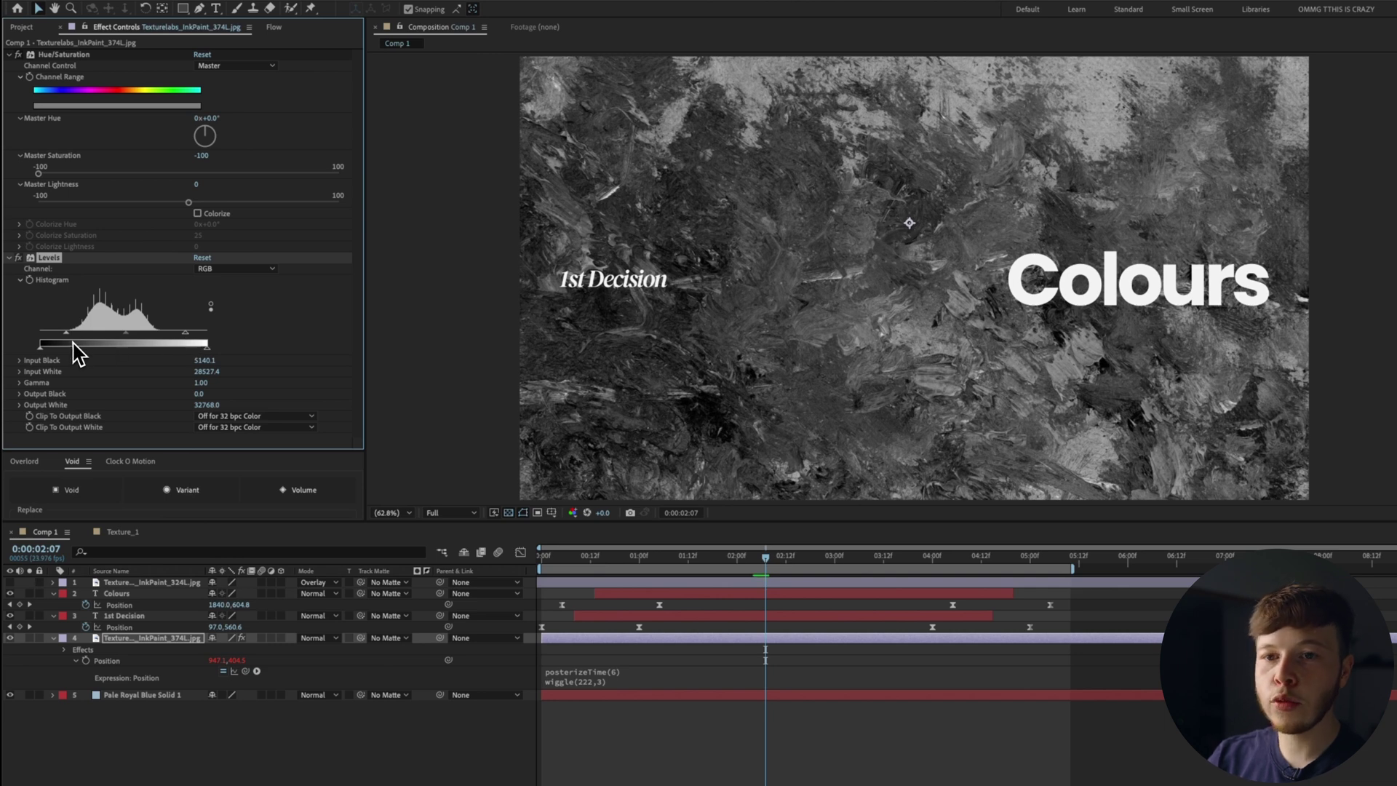
left_click_drag(67, 336, 73, 336)
Test blend modes on the texture layer, settling back on Normal, and select the top layer
left_click(182, 646)
key("shift+equal")
key("shift+equal")
key("shift+equal")
key("shift+equal")
key("shift+equal")
key("shift+equal")
key("shift+equal")
key("shift+equal")
key("shift+equal")
key("shift+equal")
key("shift+equal")
key("shift+equal")
key("shift+equal")
key("shift+equal")
key("shift+equal")
key("shift+equal")
key("shift+equal")
key("shift+equal")
key("shift+equal")
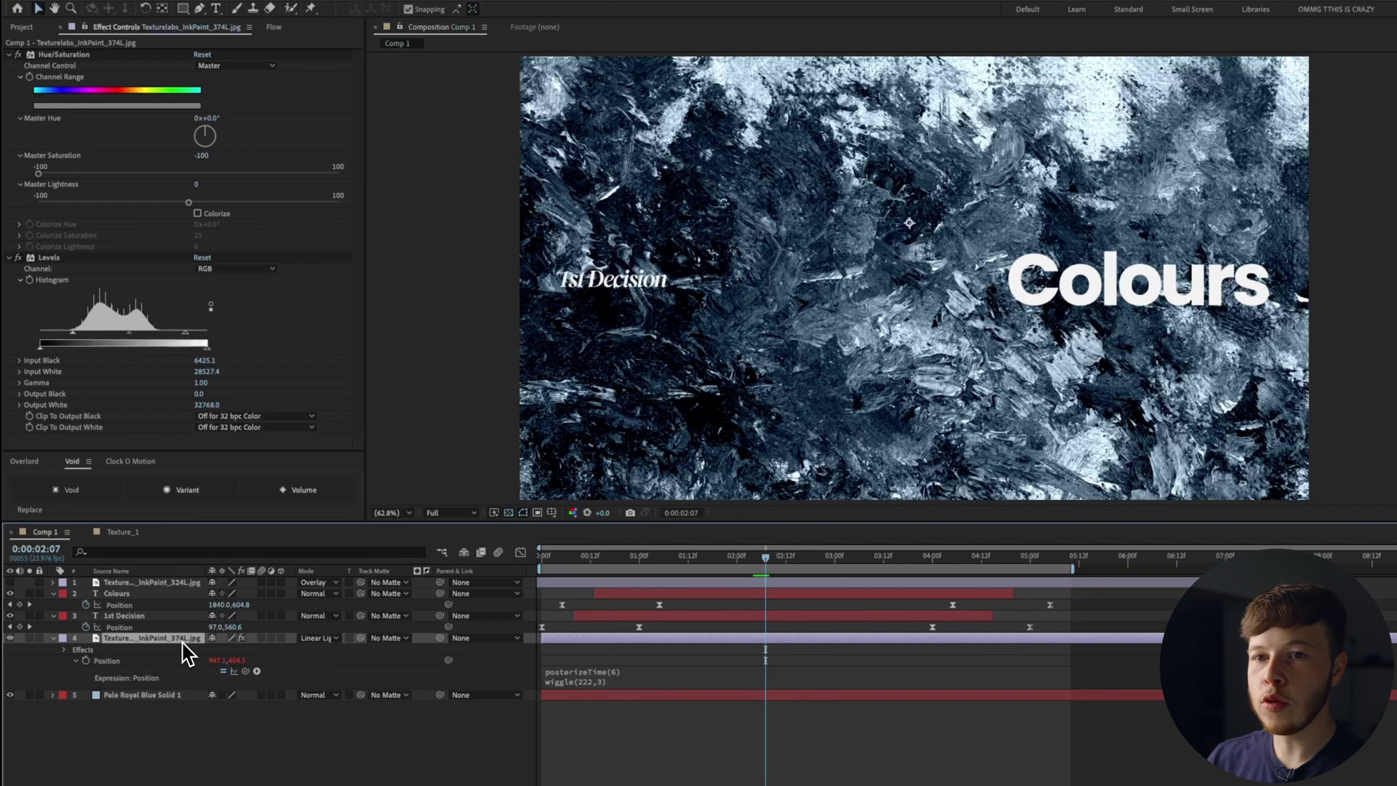
key("shift+minus")
key("shift+minus")
key("shift+minus")
key("shift+minus")
key("shift+minus")
key("shift+minus")
key("shift+minus")
key("shift+minus")
key("shift+minus")
key("shift+minus")
key("shift+minus")
left_click(318, 637)
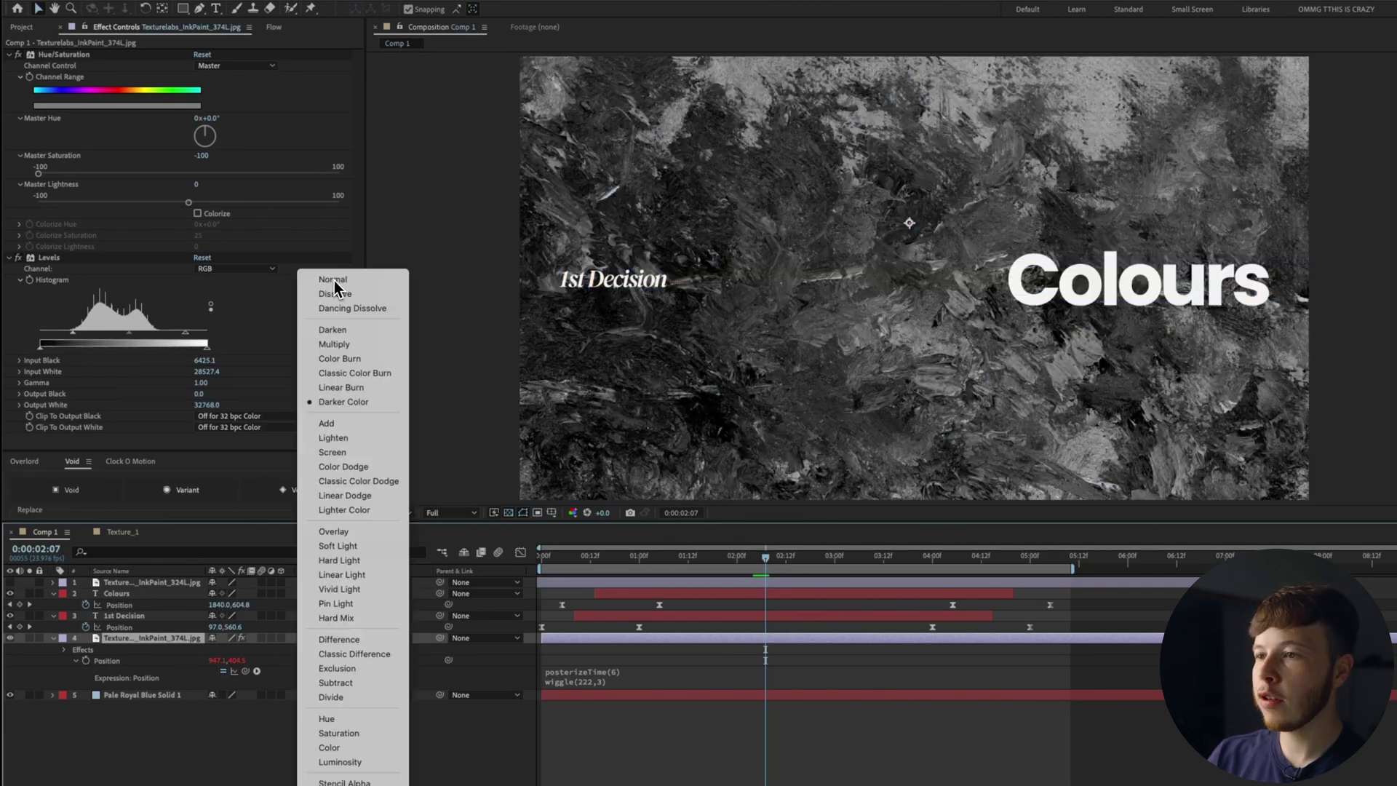
left_click(334, 281)
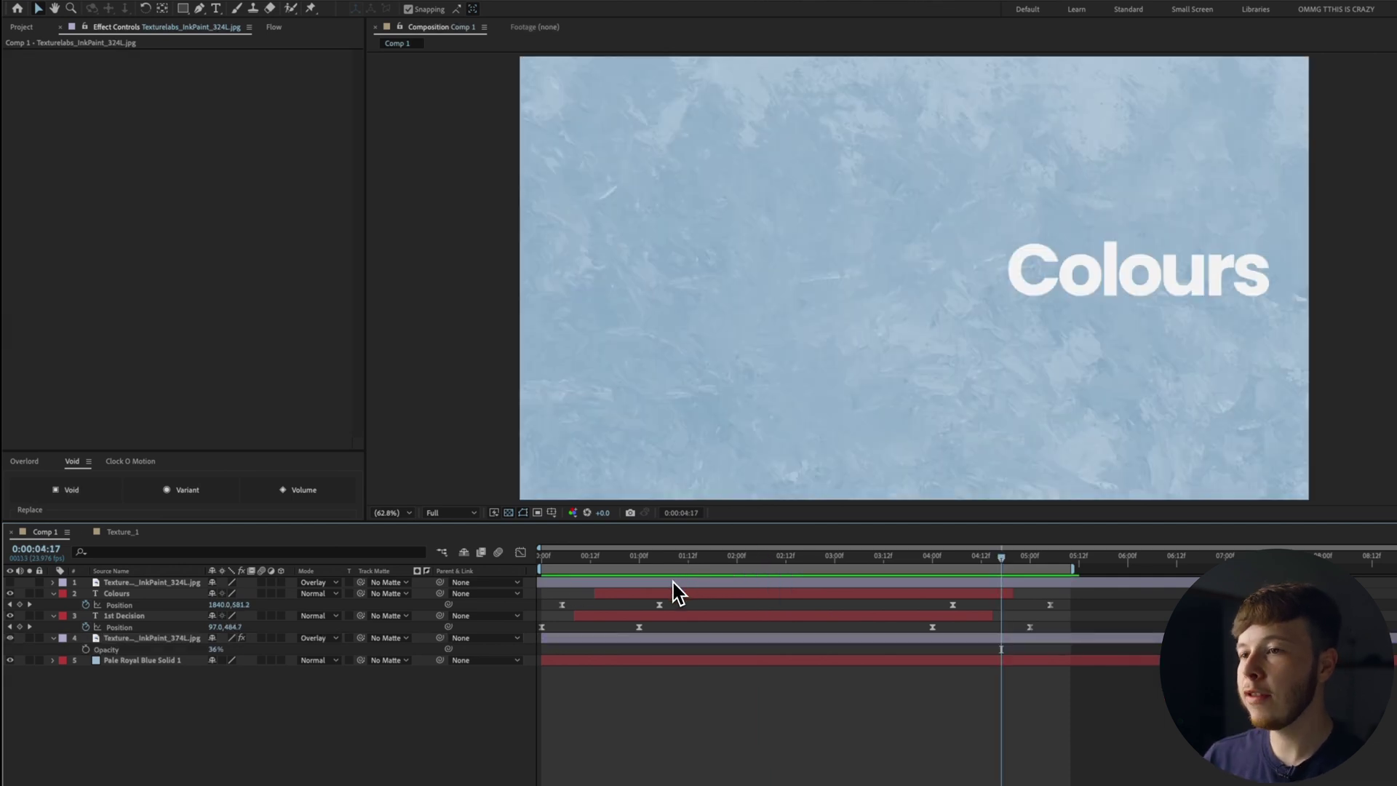
left_click(673, 583)
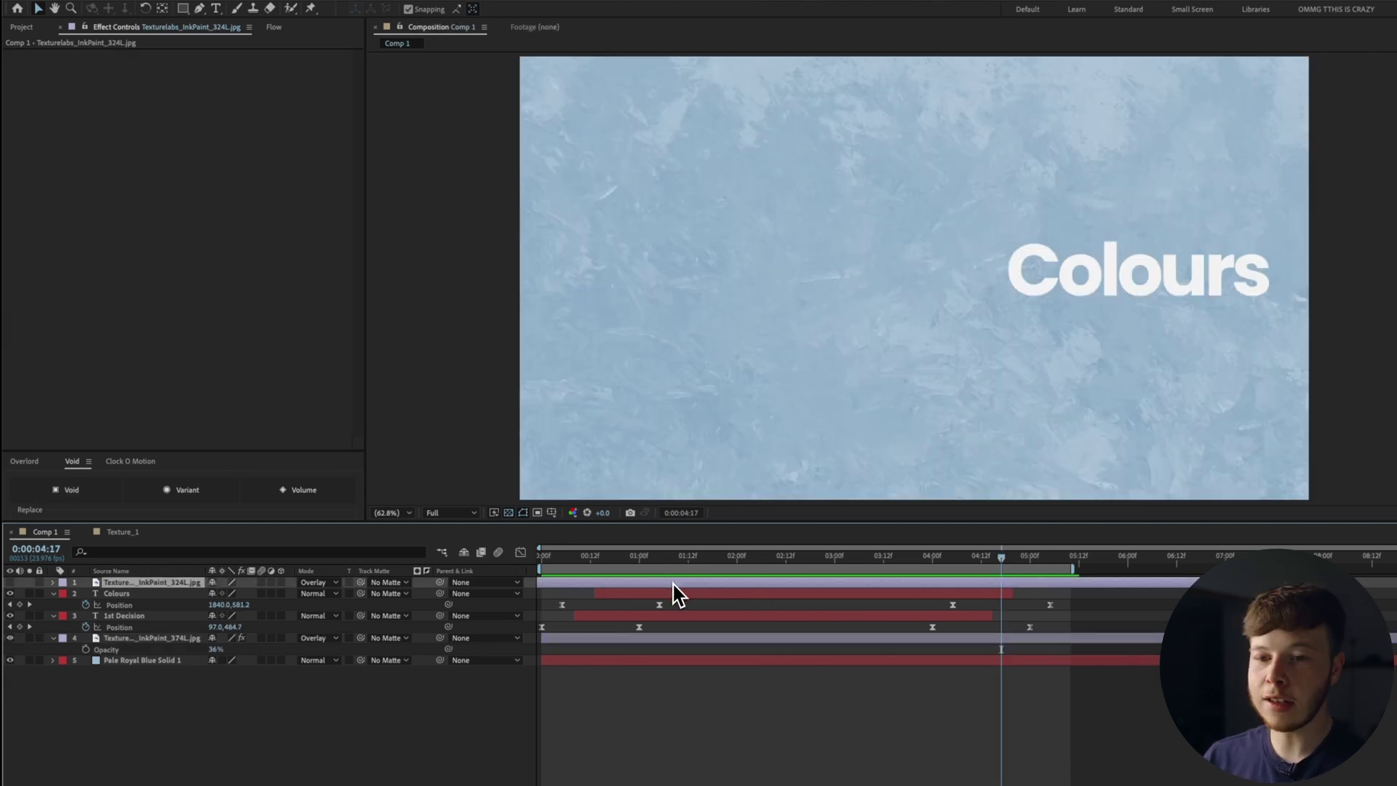
Delete the extra paint texture layer and add the Texture_1 composition as the top layer
key("Delete")
left_click(22, 27)
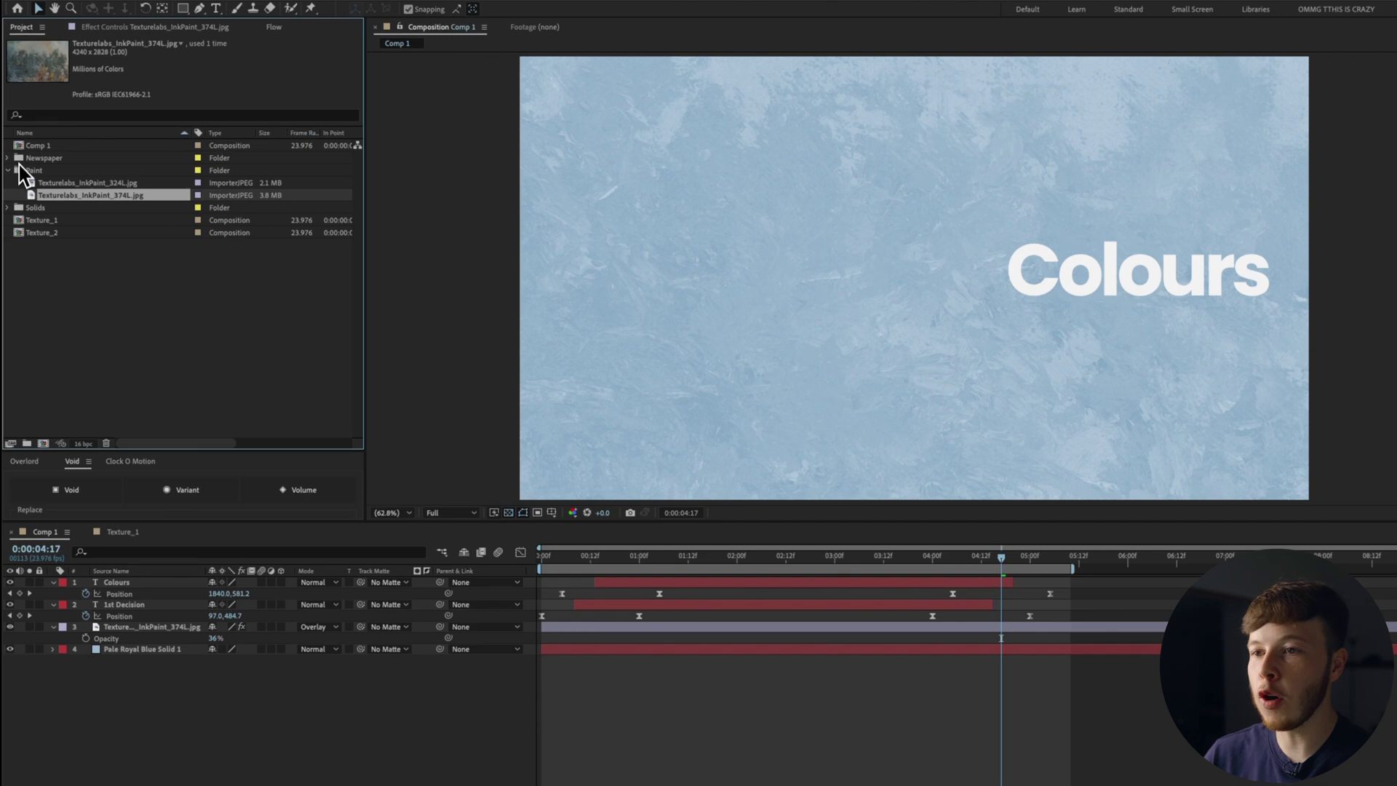
left_click(42, 222)
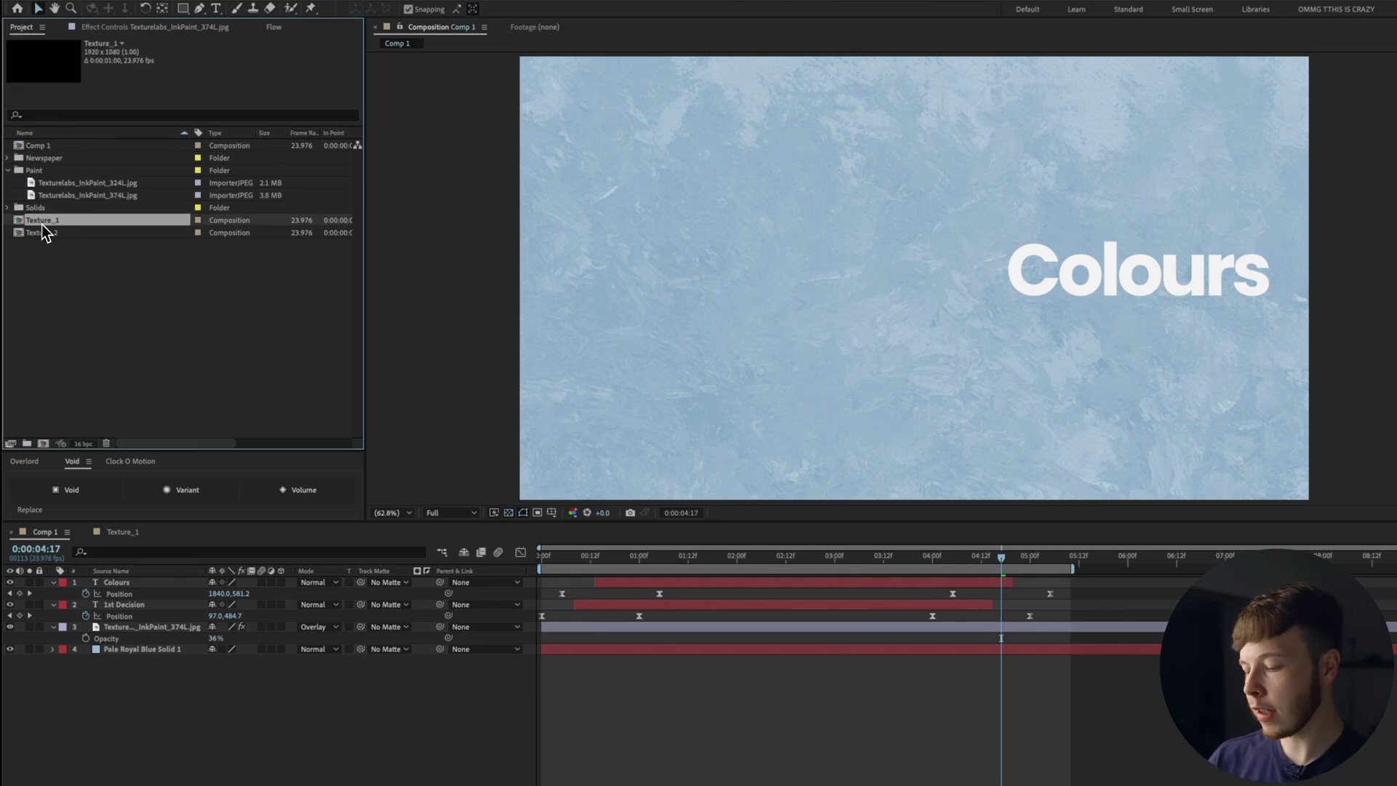
left_click_drag(44, 233, 117, 582)
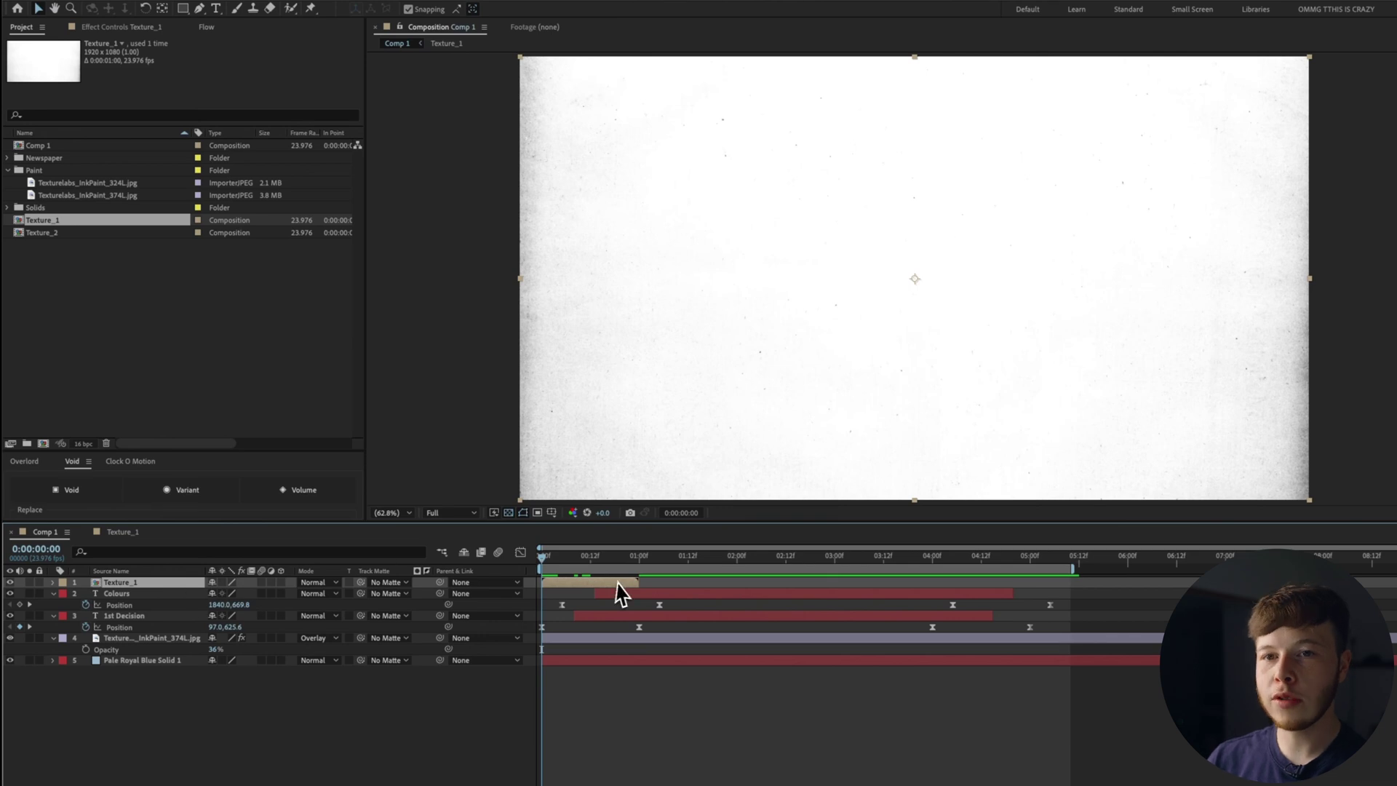
Enable Time Remapping on Texture_1 after trying and undoing a shifted duplicate
key("ctrl+d")
left_click_drag(601, 583, 653, 588)
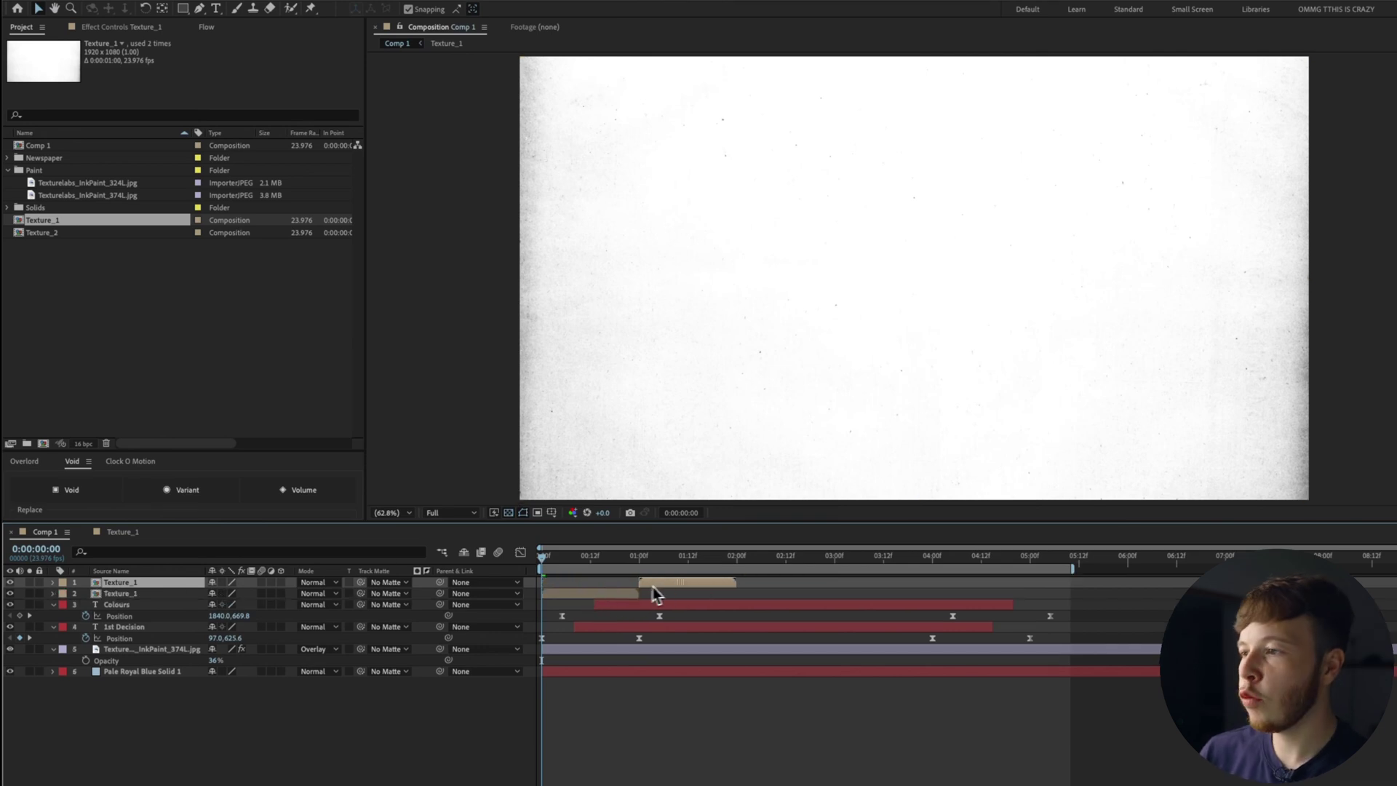
key("ctrl+z")
key("ctrl+z")
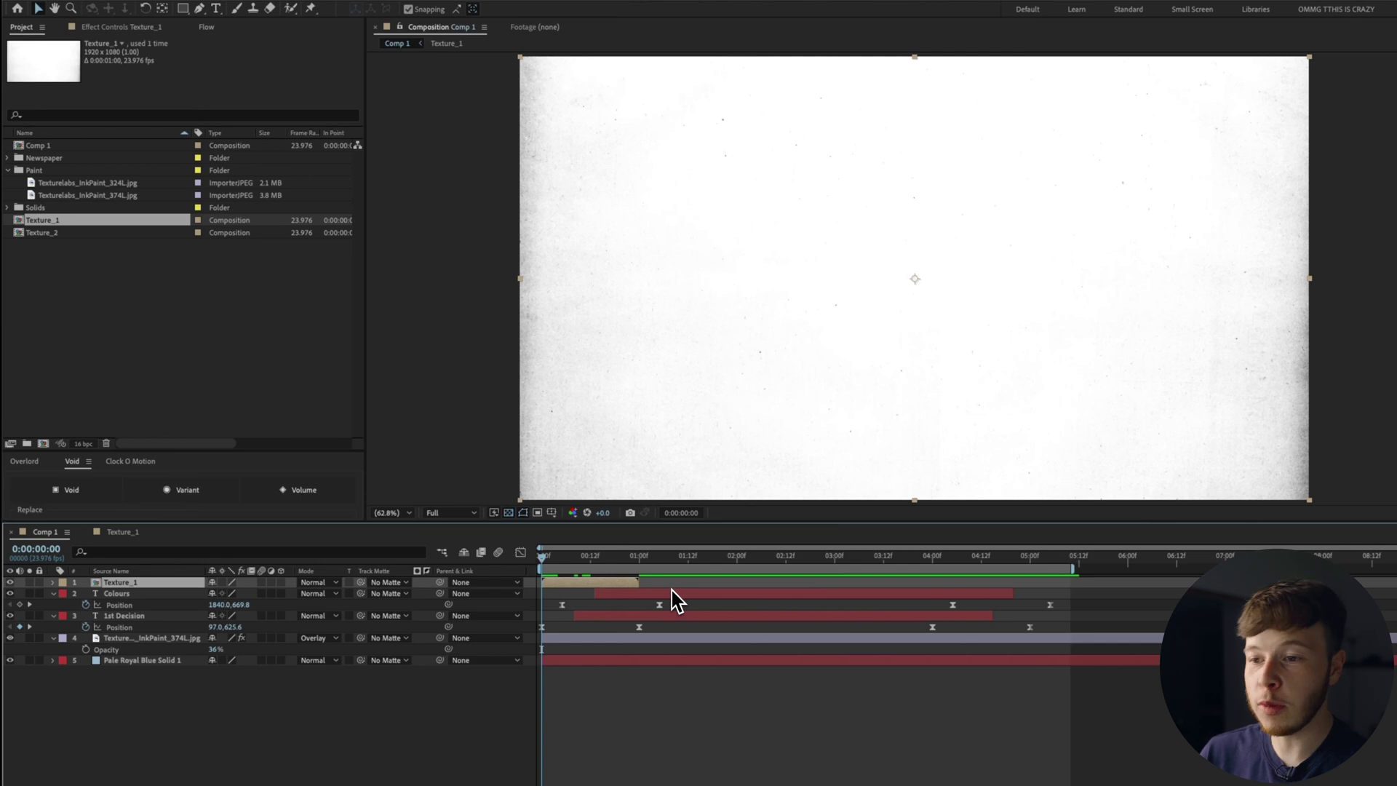
right_click(143, 585)
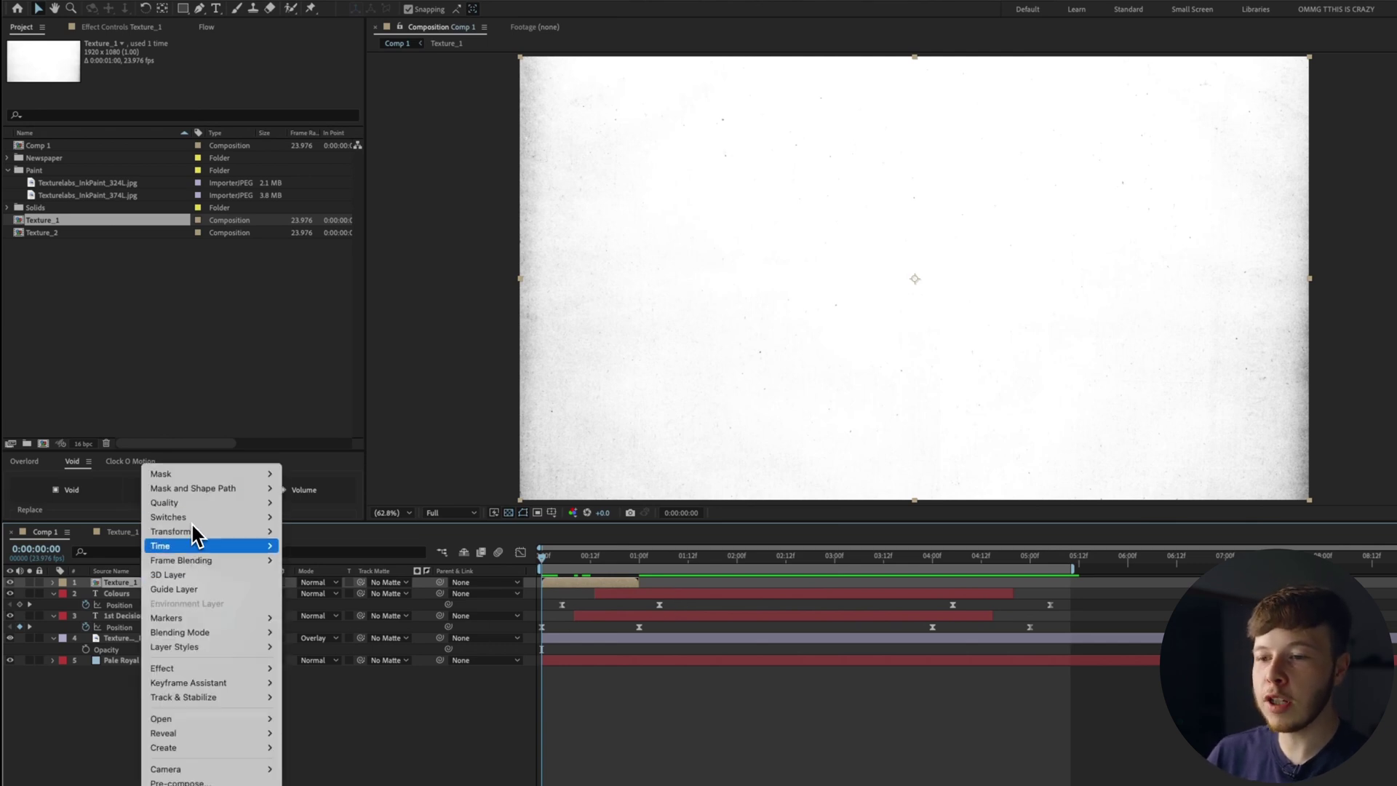
mouse_move(204, 546)
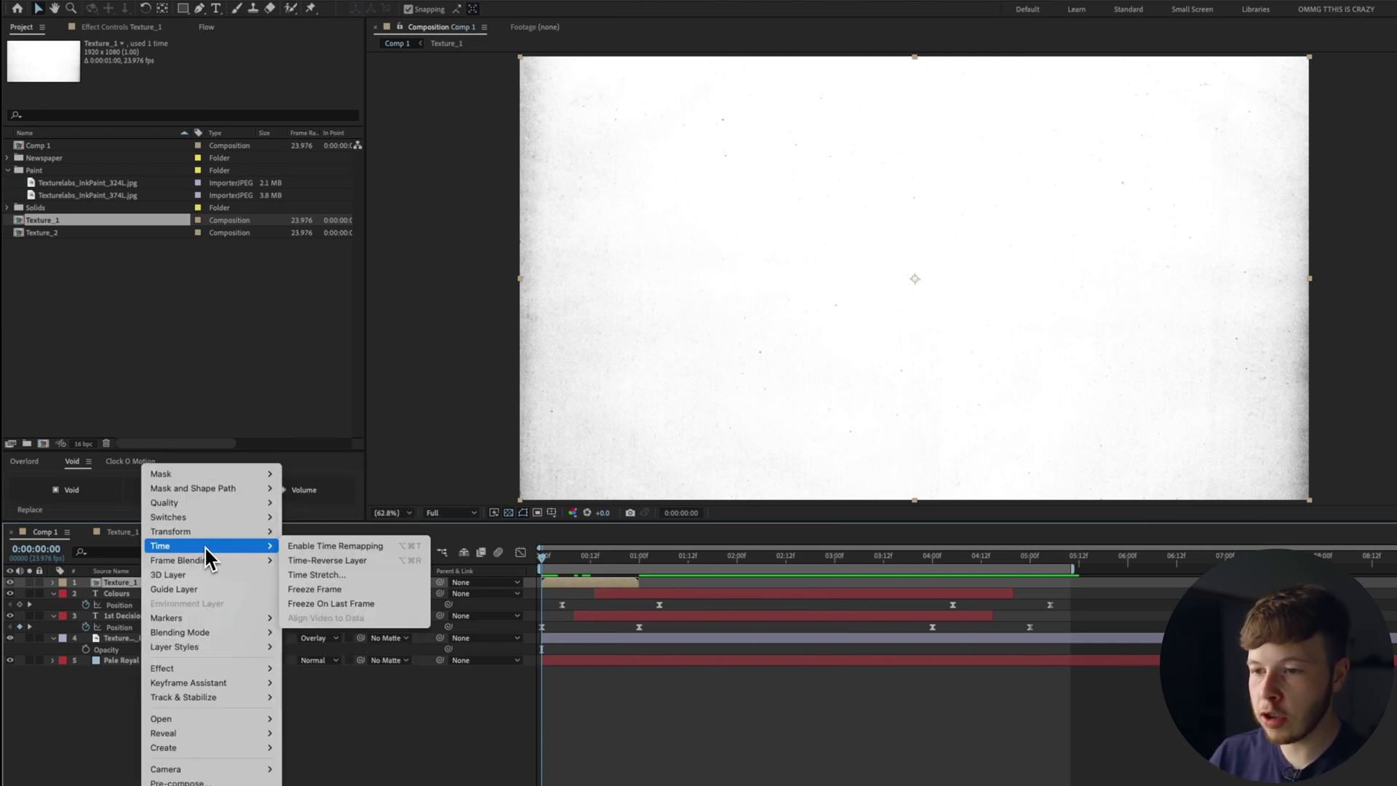
left_click(337, 547)
Add a time-remap keyframe at 0:00:00:23 and delete the final time-remap keyframe
left_click(638, 557)
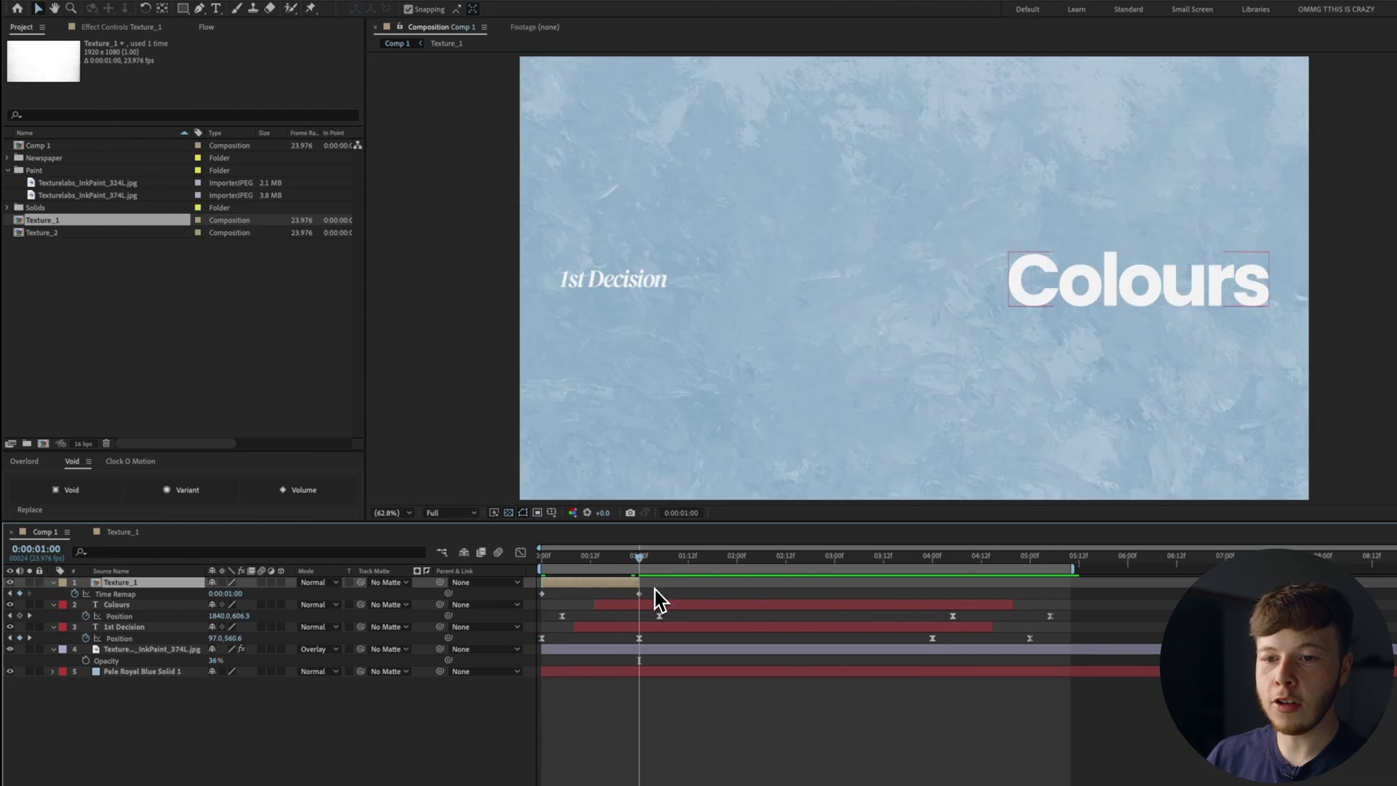
left_click_drag(1069, 548, 863, 548)
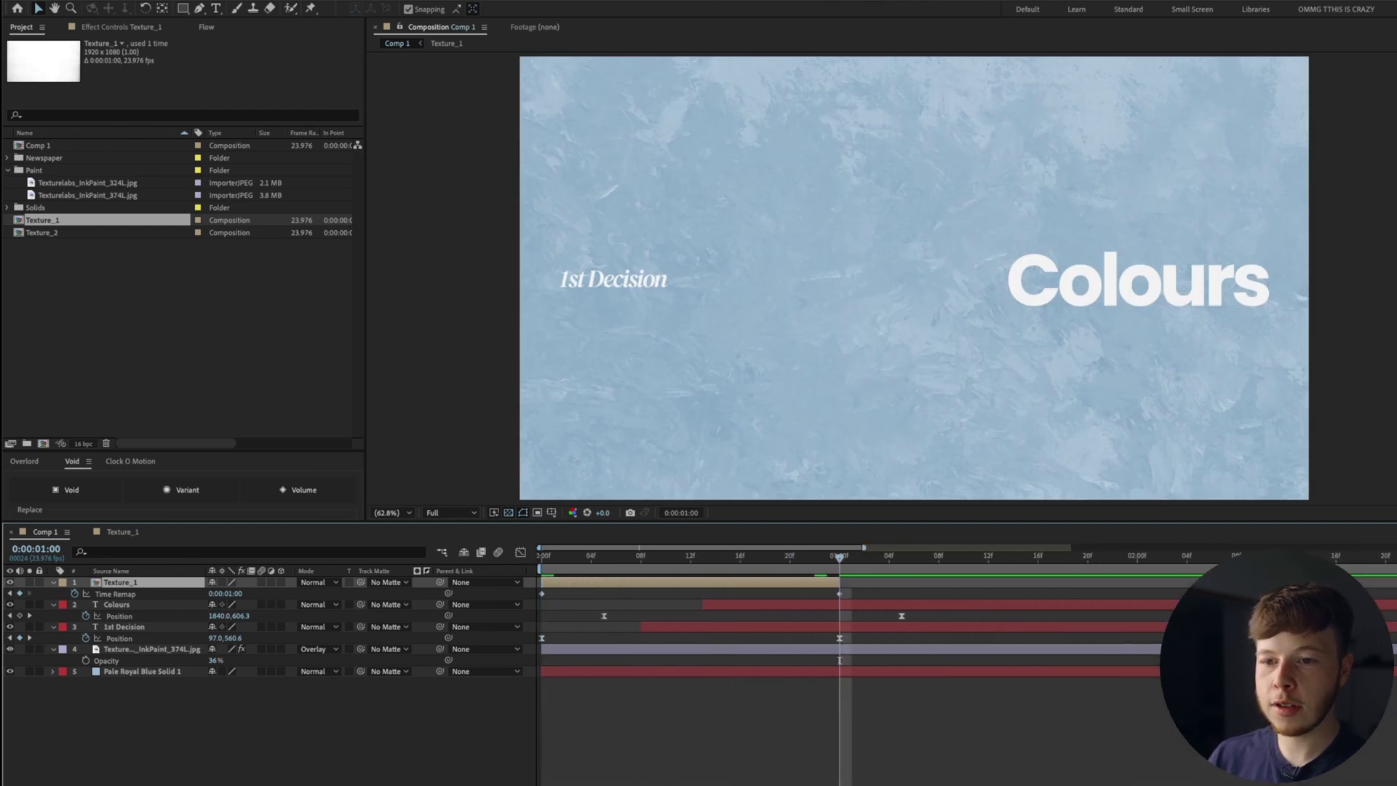
key("Page_Up")
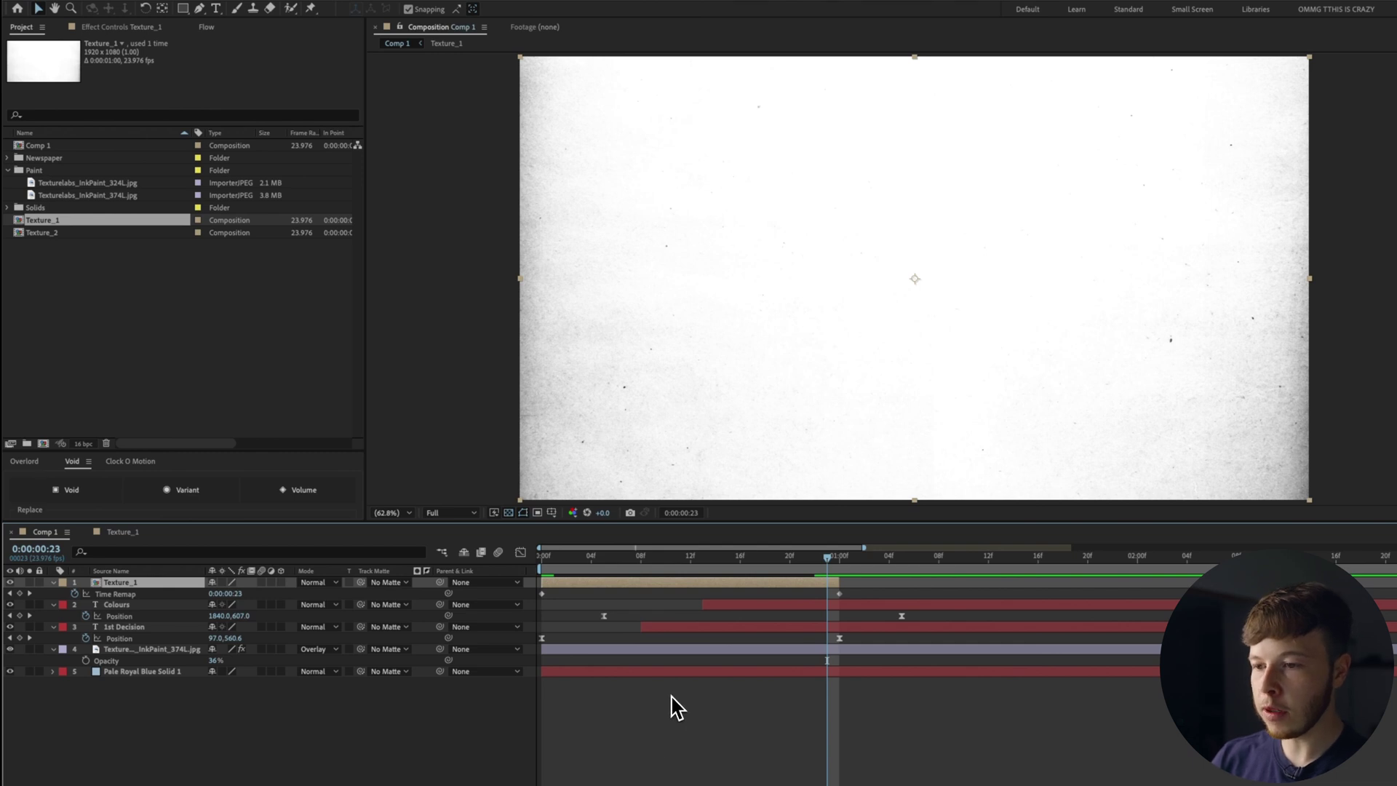
left_click(20, 592)
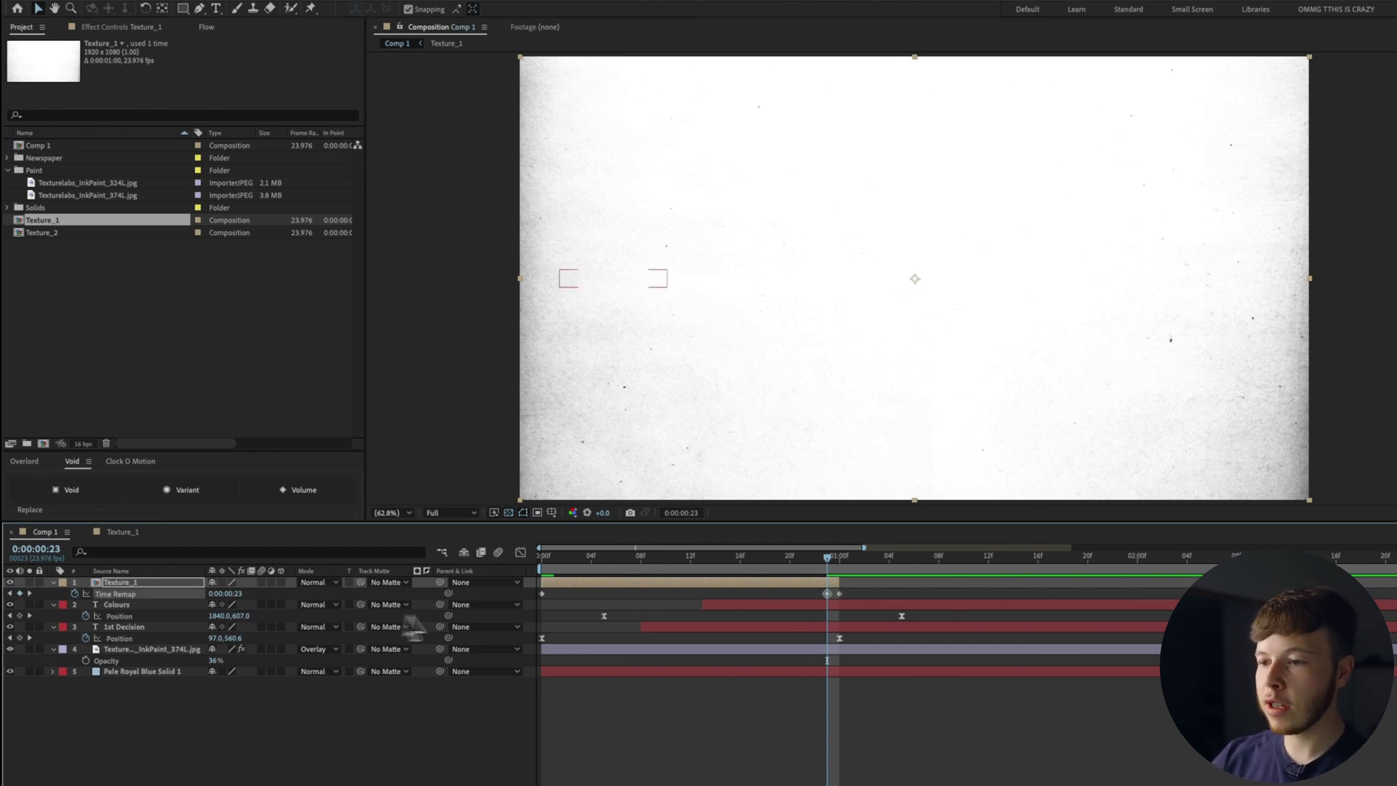
left_click(839, 593)
key("Delete")
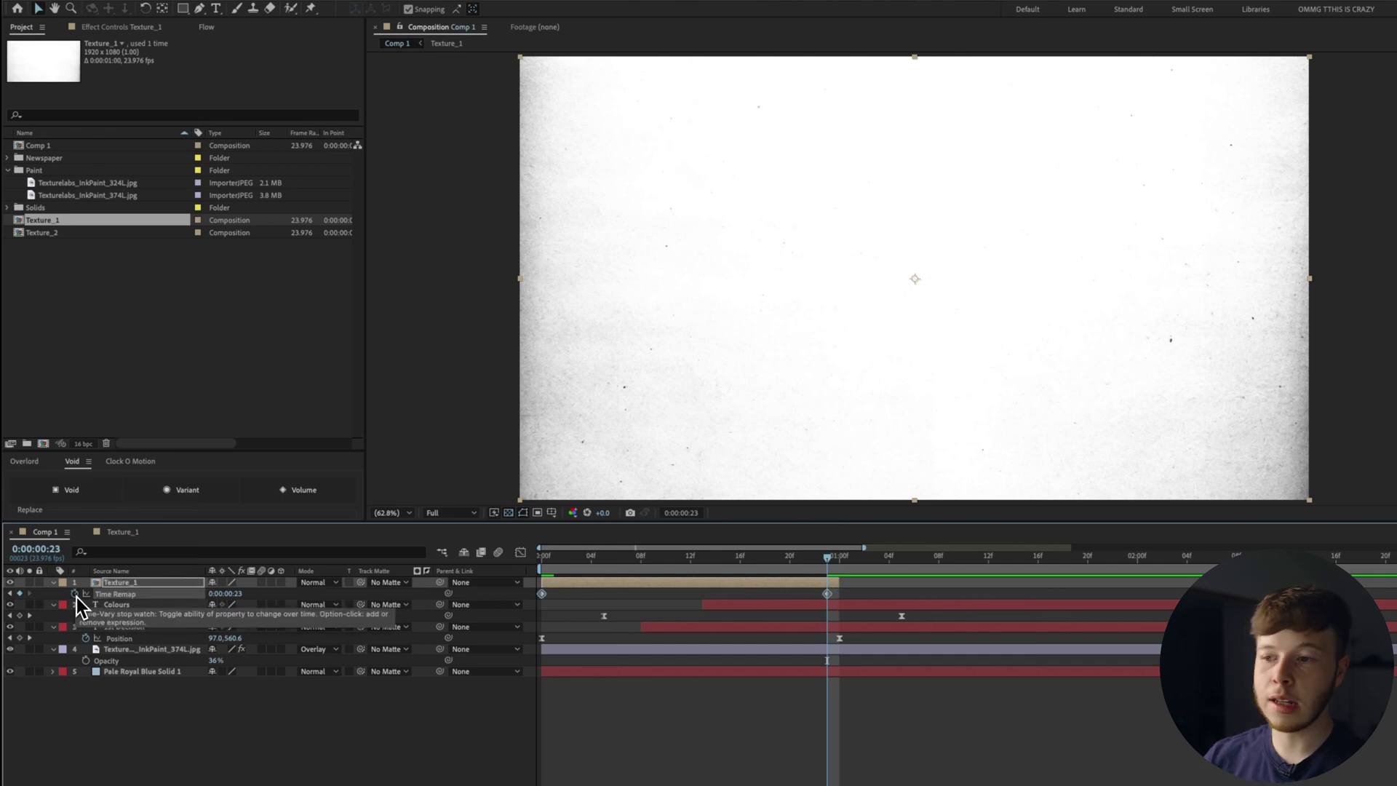
Add a loopOut() expression to Time Remap, reposition the second keyframe, and preview the loop
left_click(75, 594, "alt")
type("l")
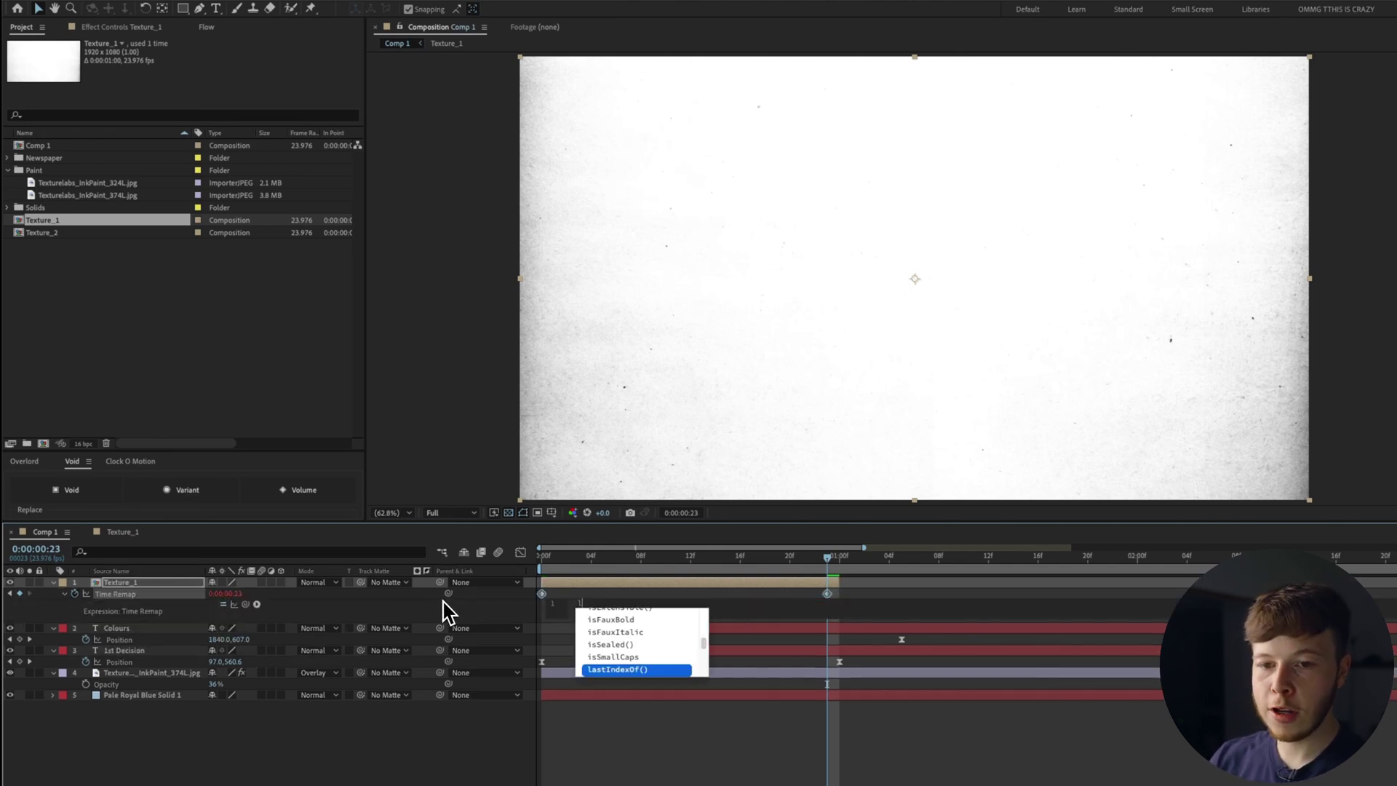
type("oopOut()")
key("KP_Enter")
key("minus")
key("minus")
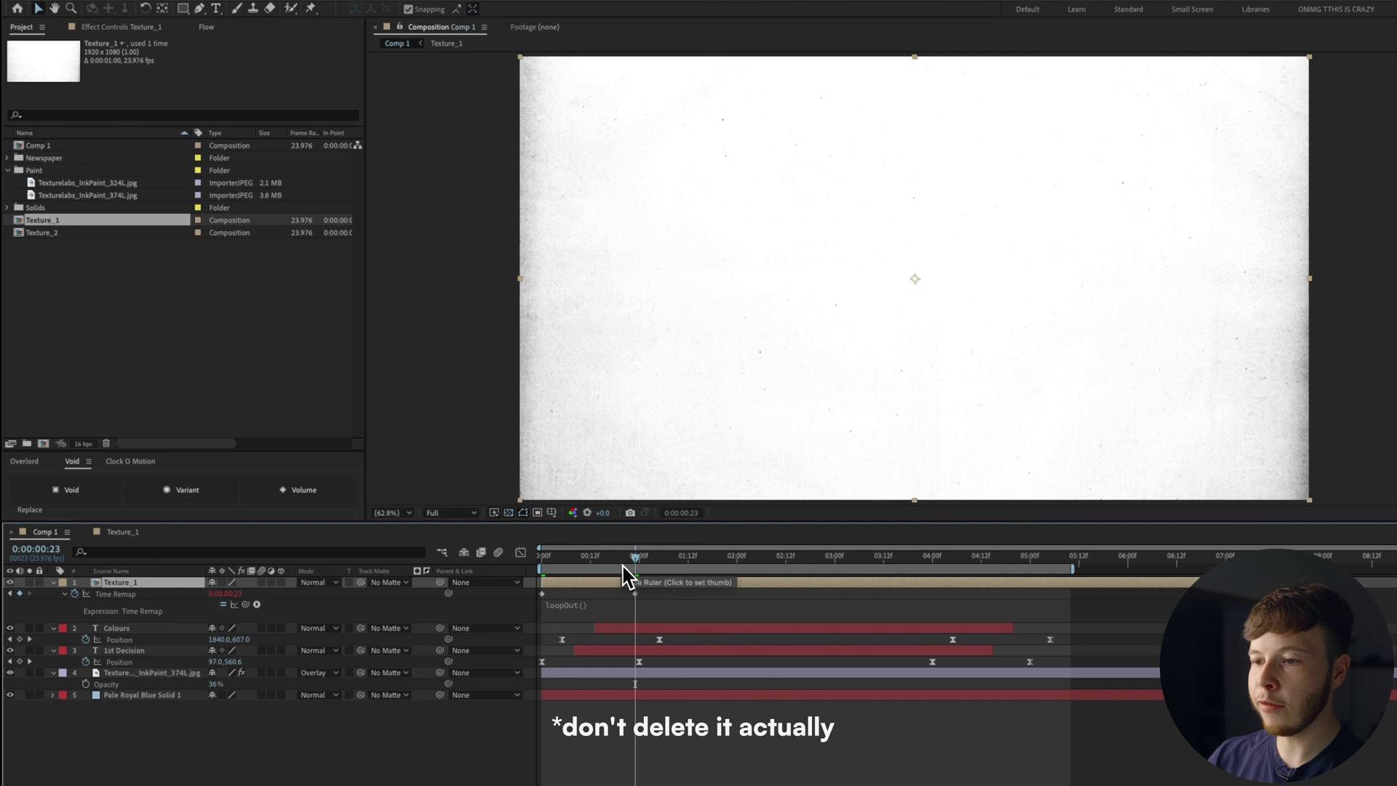
left_click_drag(550, 554, 816, 572)
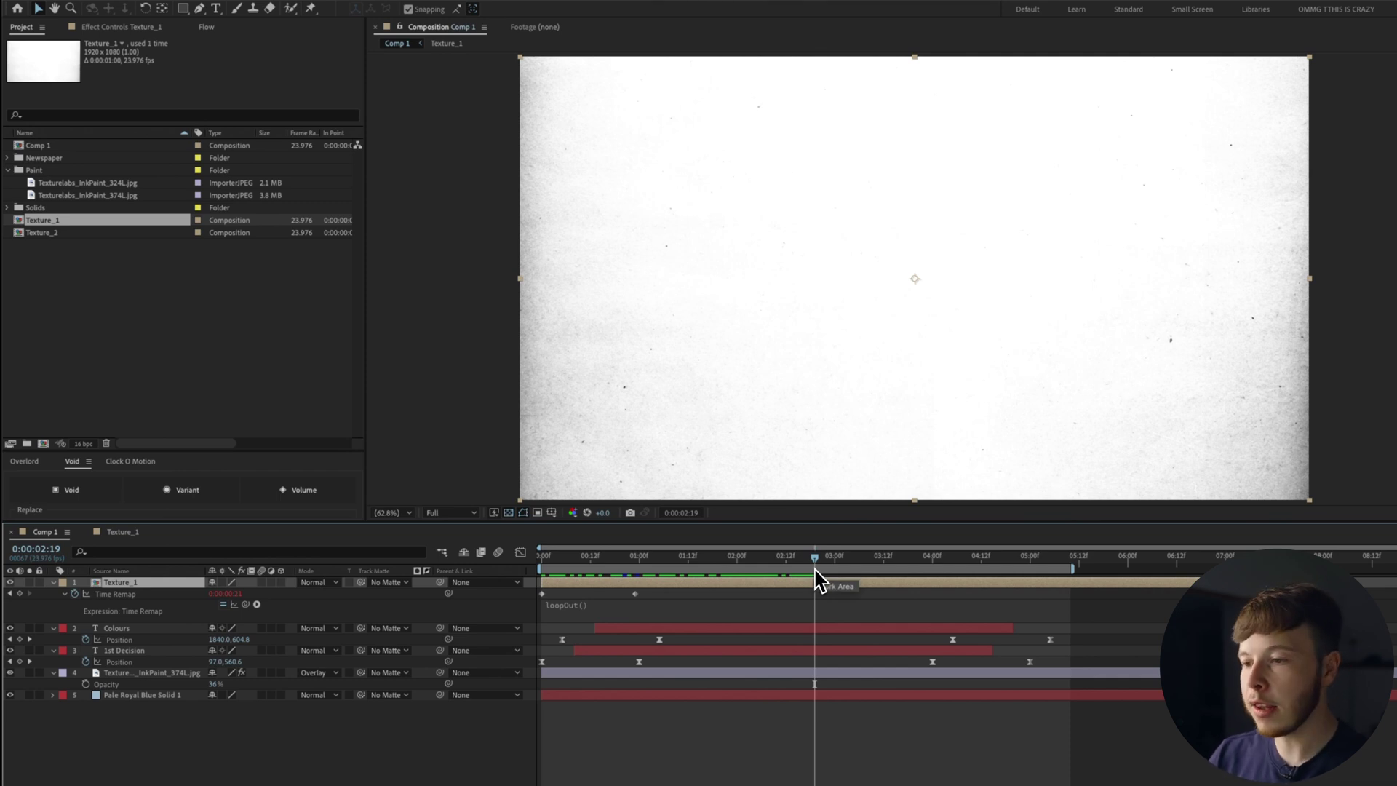
left_click(321, 582)
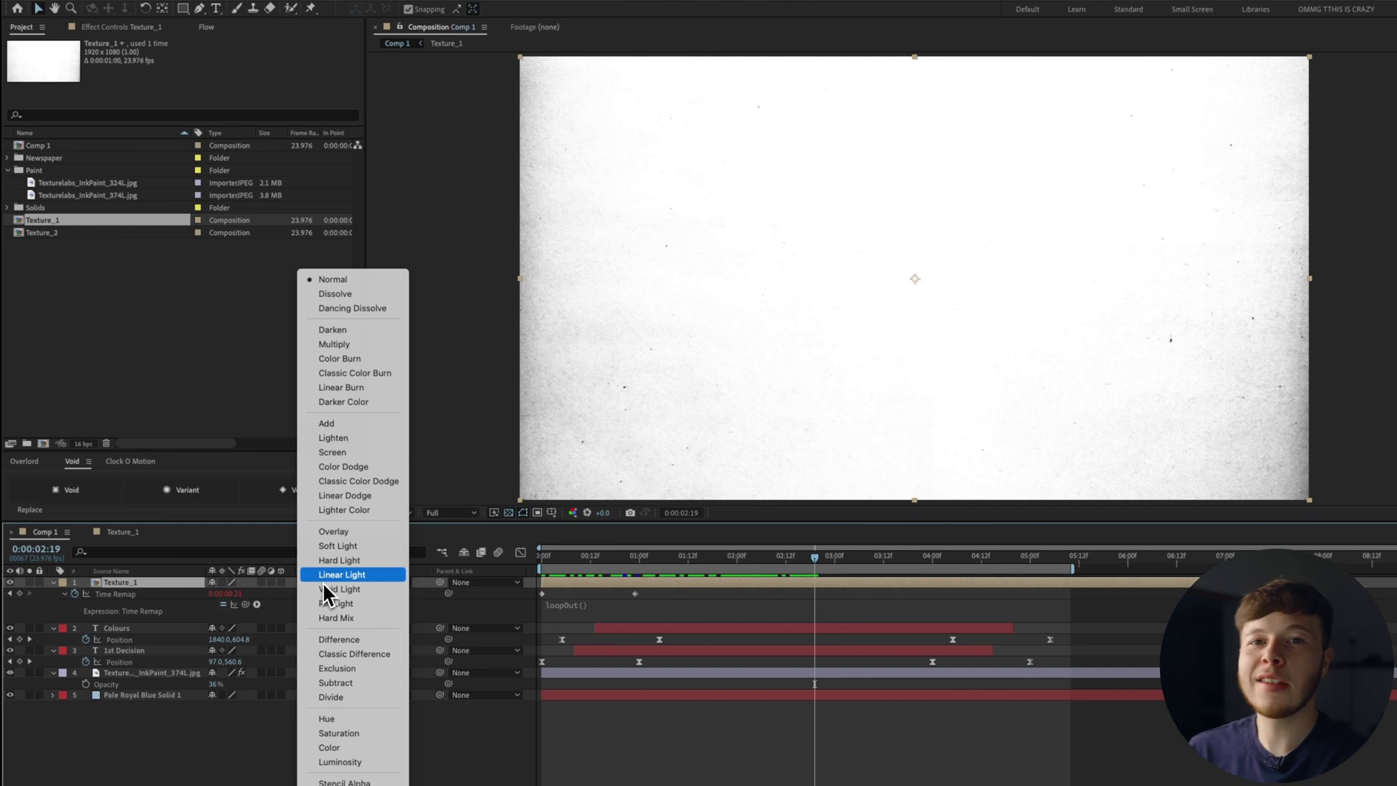
left_click(112, 593)
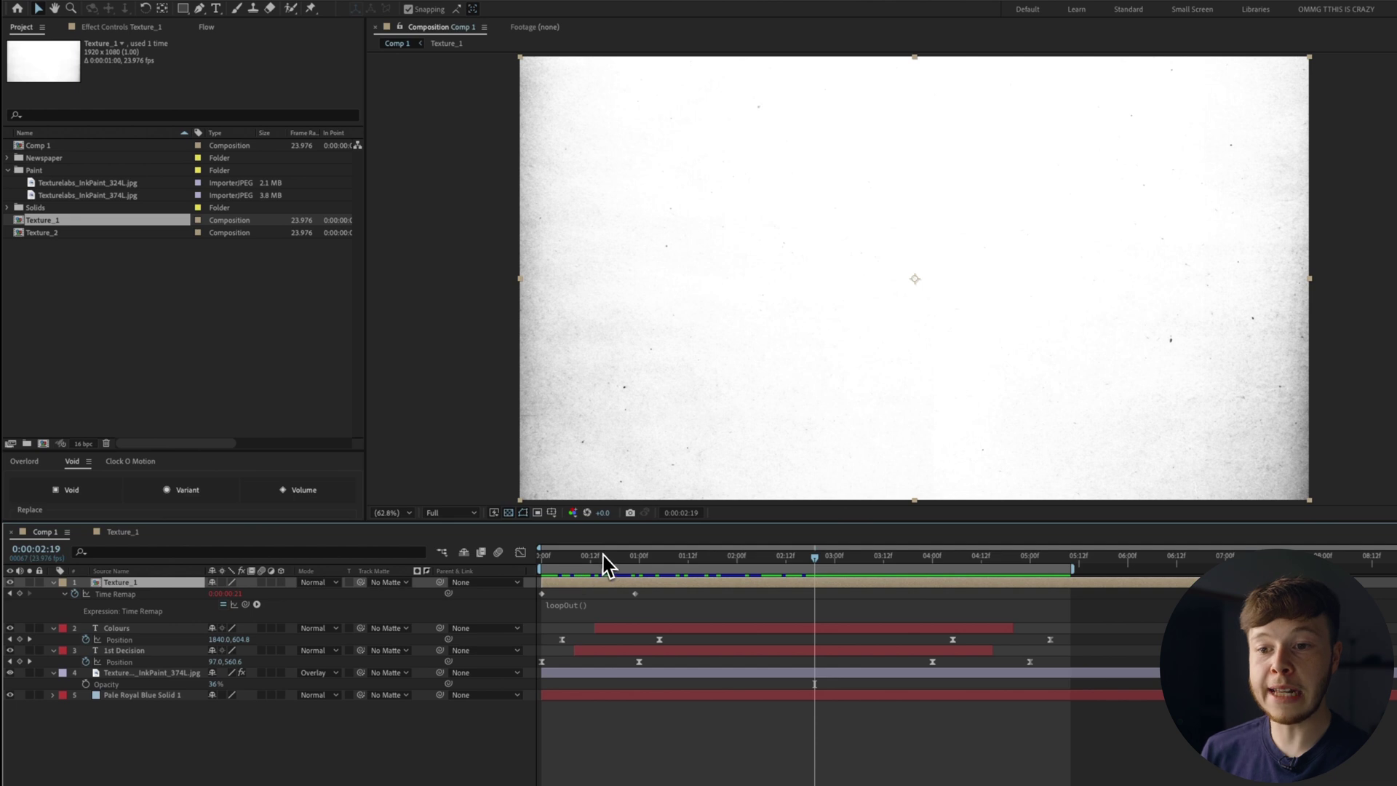
left_click_drag(636, 594, 533, 567)
key("space")
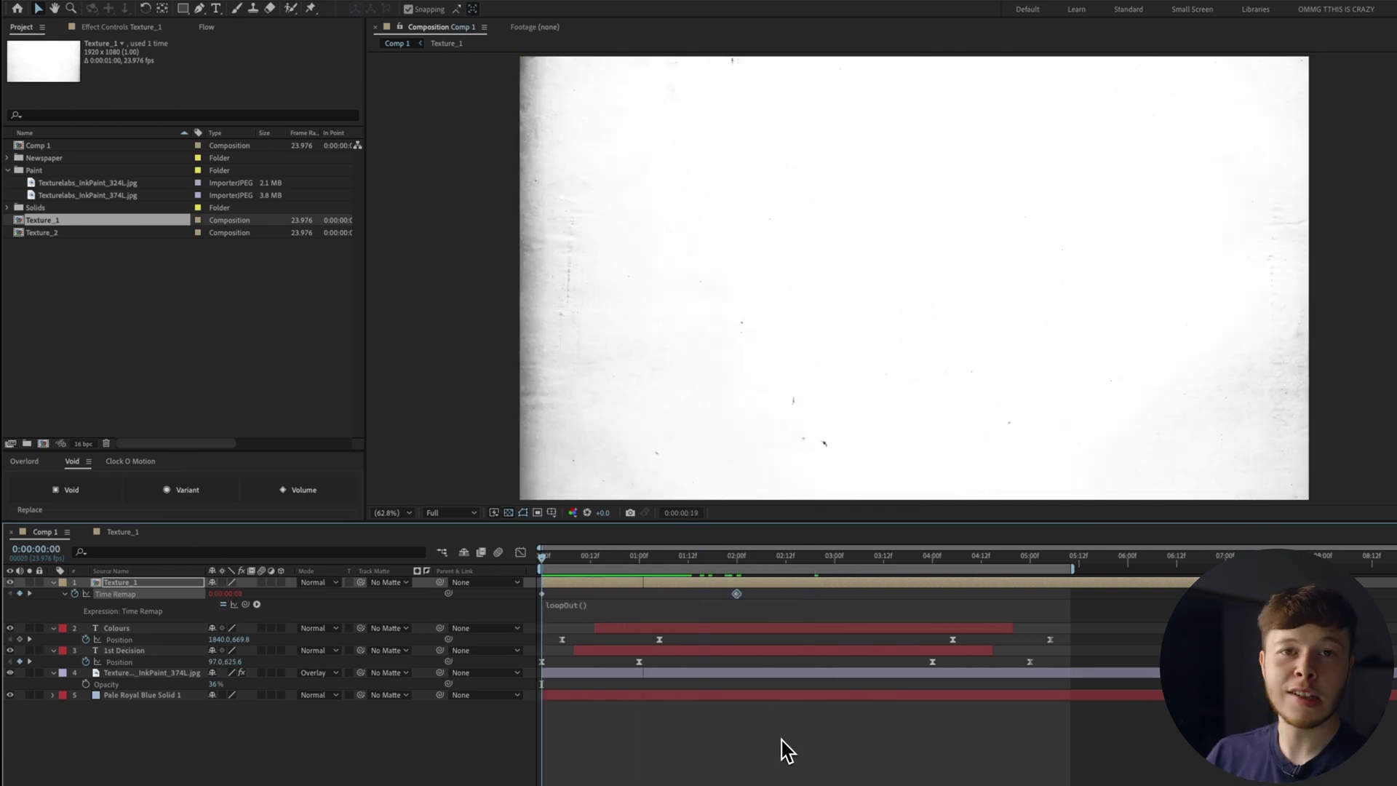
Try Posterize Time on Texture_1, then undo the frame-rate change and remove the effect
left_click(156, 583)
key("ctrl+space")
type("posteri")
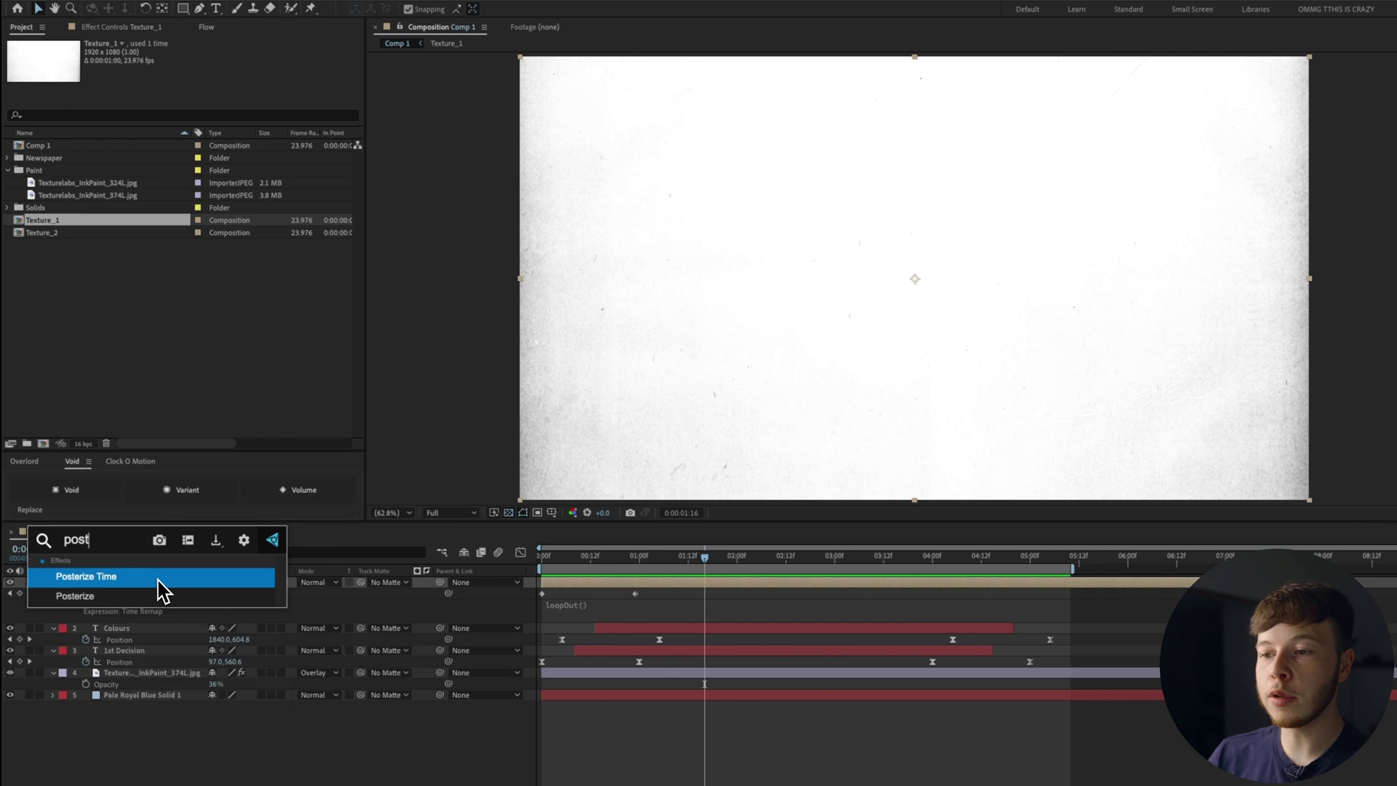
key("Return")
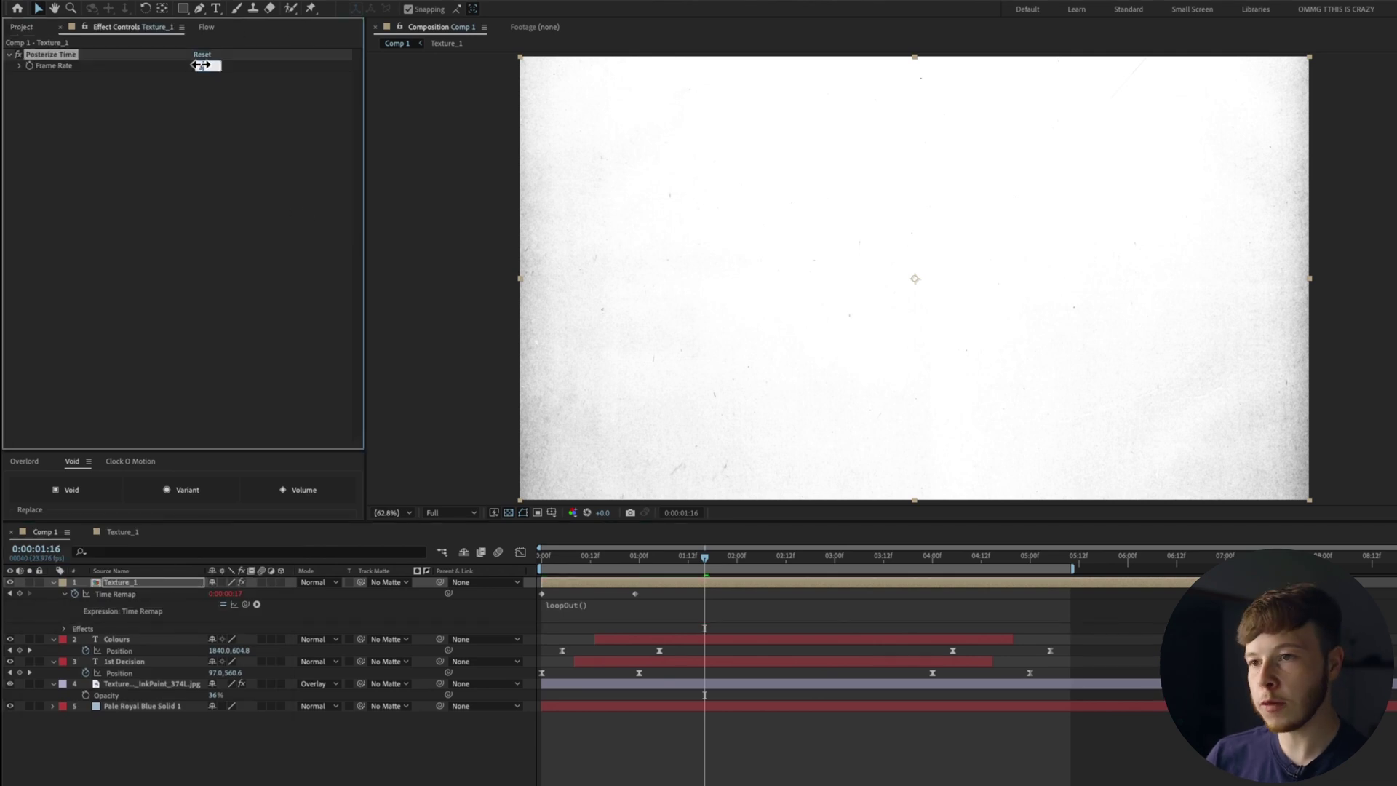
left_click(794, 777)
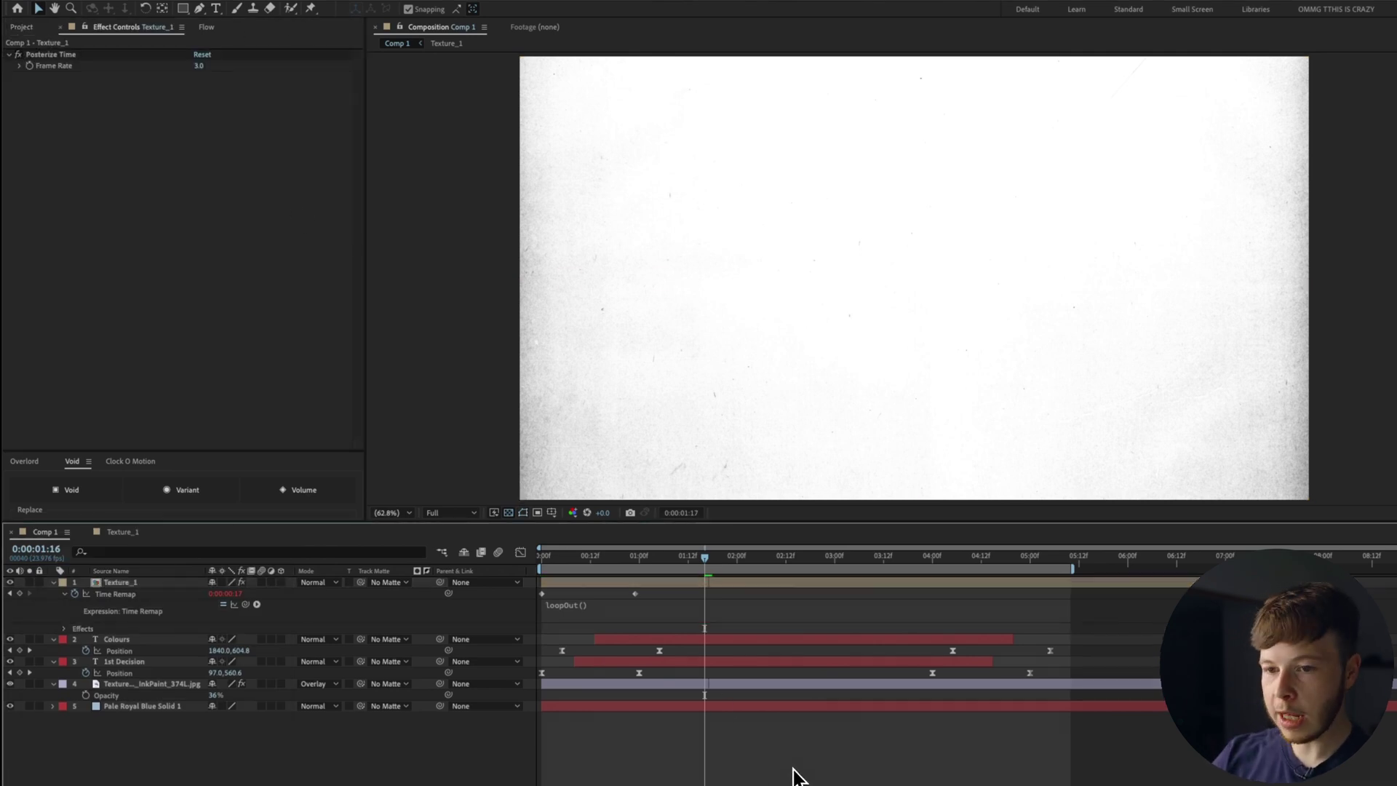
key("ctrl+z")
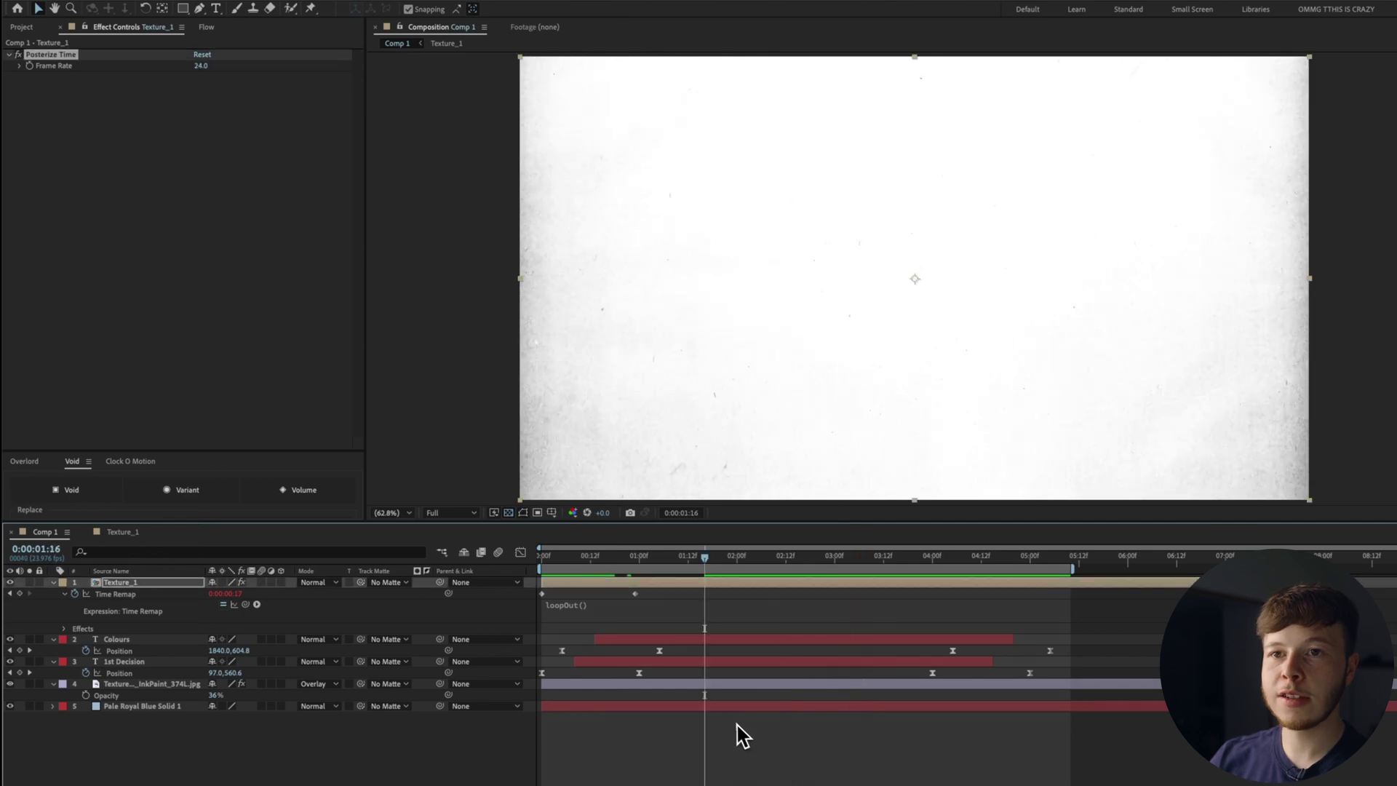
key("Delete")
Move the second time-remap keyframe to about 3 seconds and preview the slower loop
left_click(635, 595)
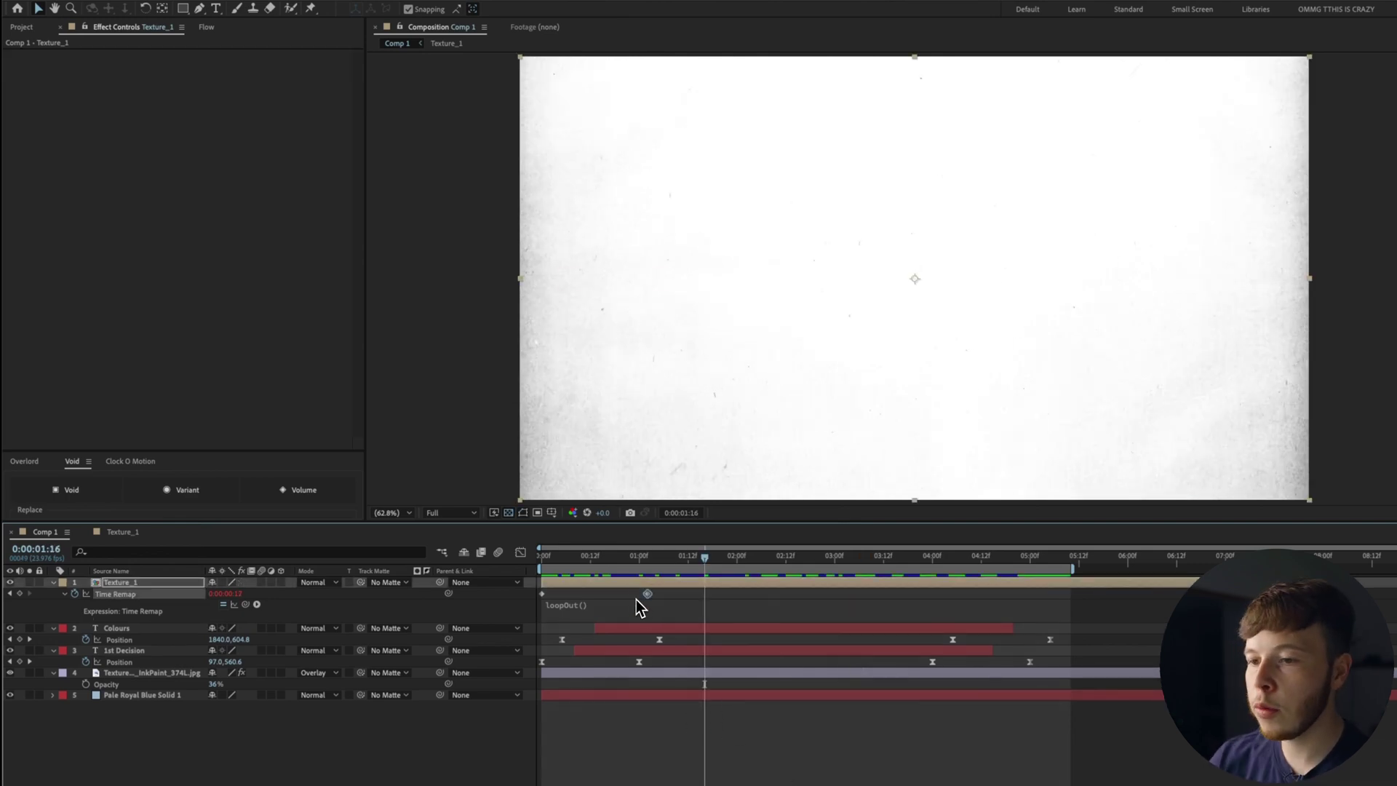
left_click_drag(636, 599, 822, 604)
key("space")
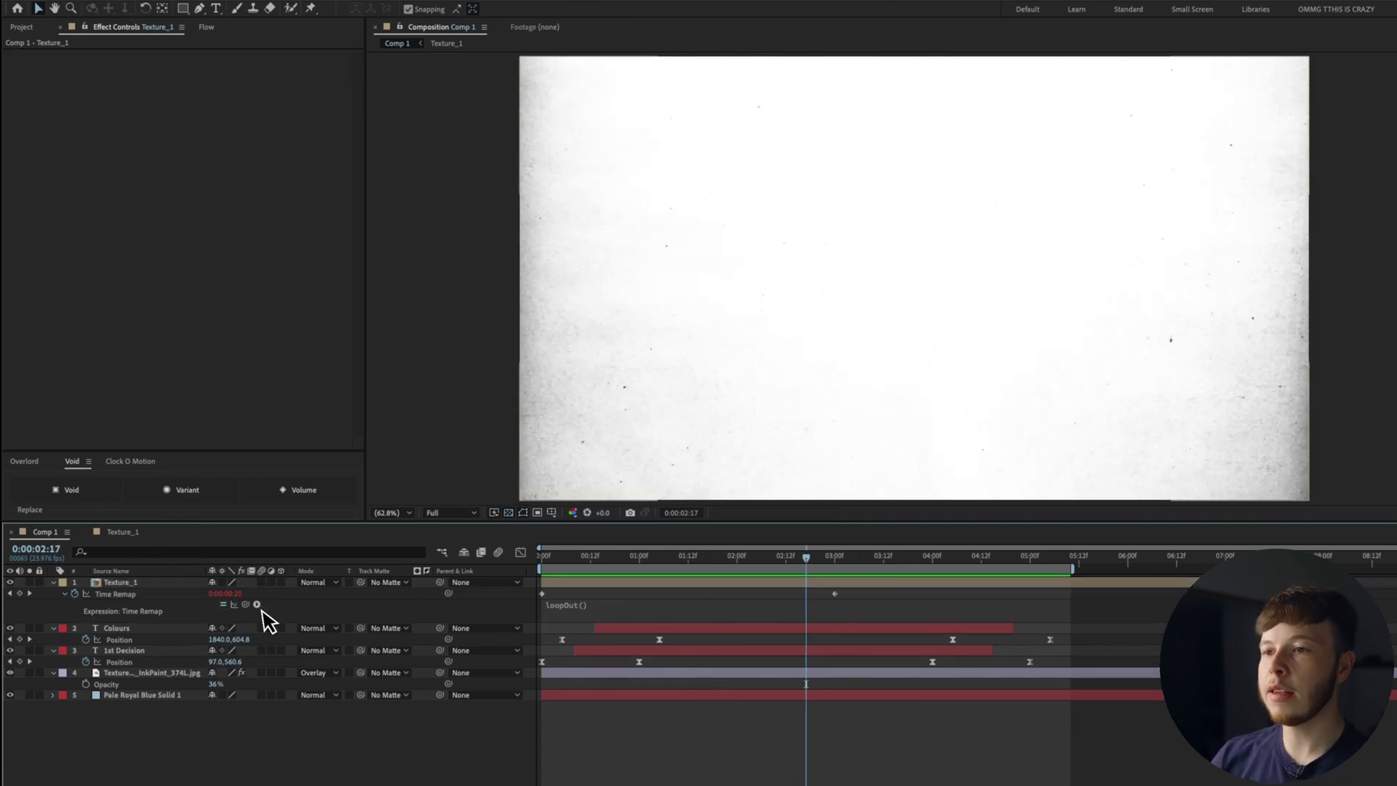
left_click(142, 580)
Cycle Texture_1's blend modes until the grey texture turns pale blue, as with Linear Burn
key("shift+minus")
key("shift+minus")
key("shift+minus")
key("shift+minus")
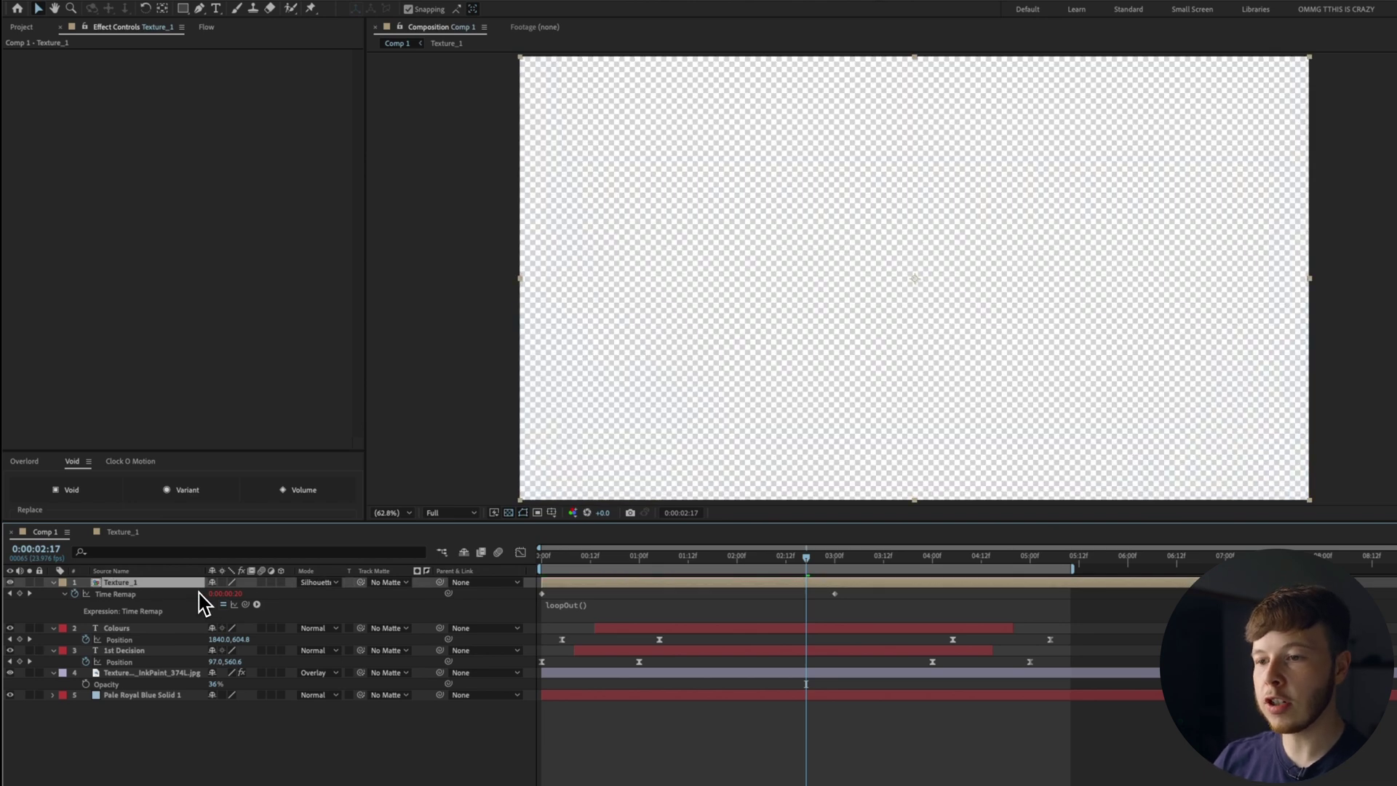
key("shift+minus")
key("shift+minus")
key("shift+minus")
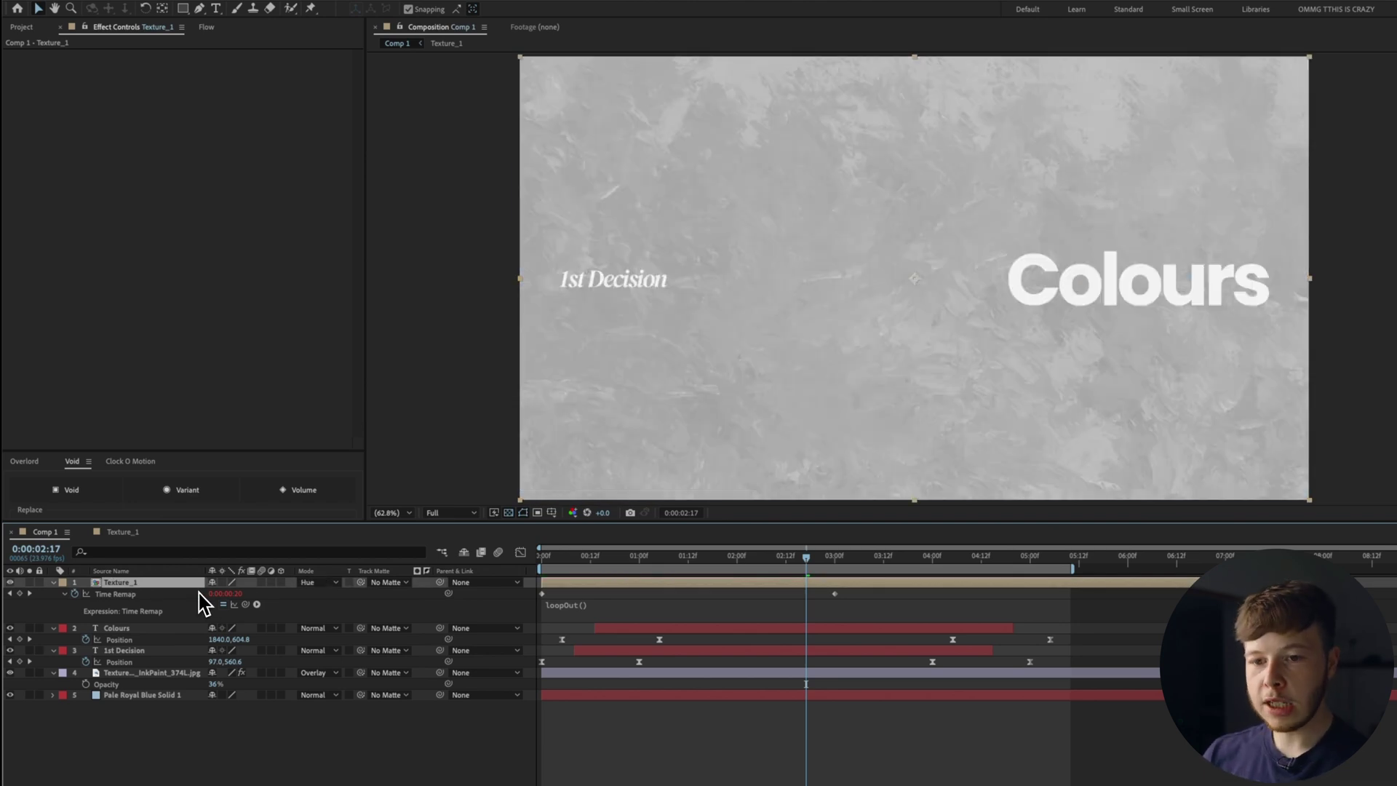
key("shift+minus")
key("shift+minus")
key("shift+minus")
key("shift+minus")
key("shift+minus")
key("shift+minus")
key("shift+minus")
key("shift+minus")
key("shift+minus")
key("shift+minus")
key("shift+minus")
key("shift+minus")
key("shift+minus")
key("shift+minus")
key("shift+minus")
key("shift+minus")
key("shift+minus")
key("shift+minus")
key("shift+minus")
key("shift+minus")
key("shift+minus")
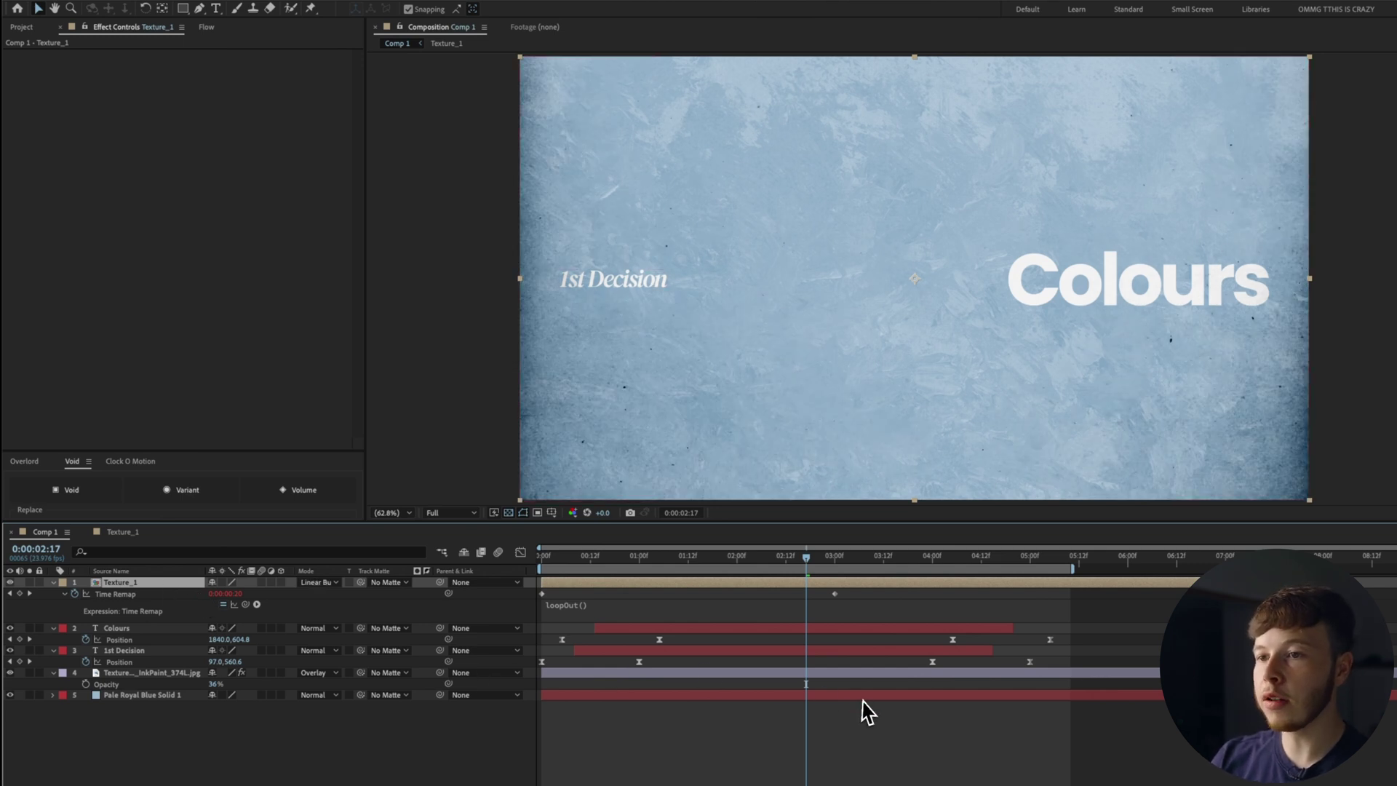
scroll(1289, 437, "up", 4)
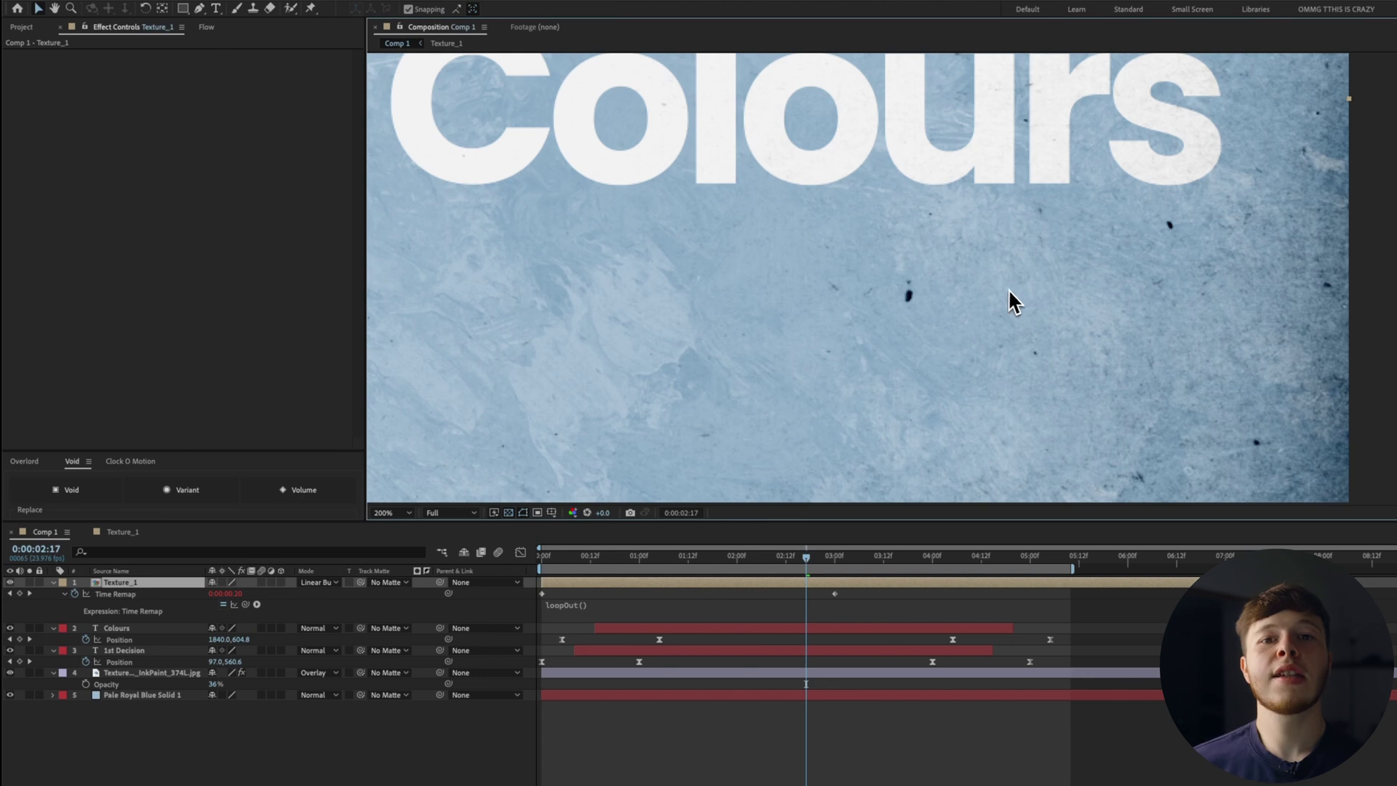
scroll(1307, 288, "down", 2)
Preview the blue-tinted title card and add a new adjustment layer on top
scroll(1020, 369, "left", 3)
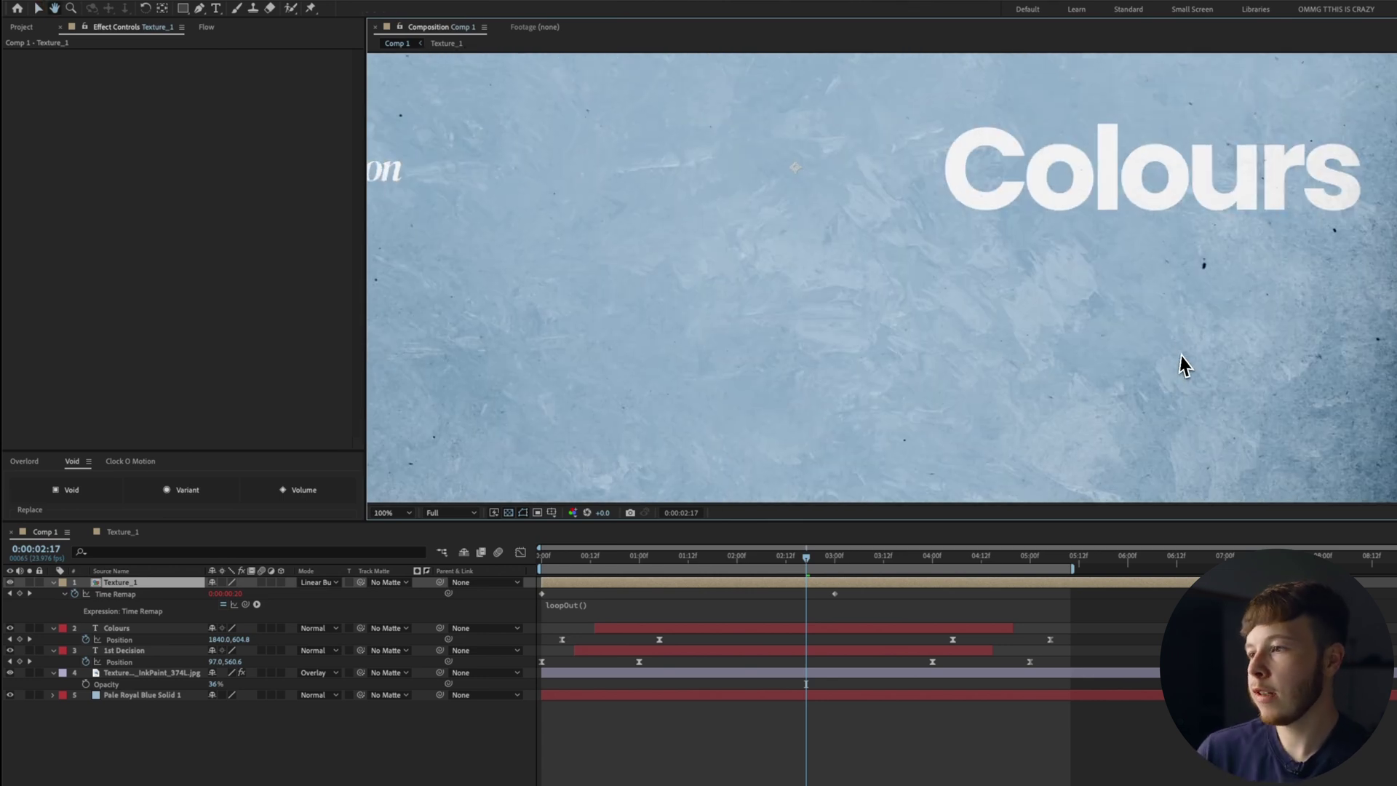
scroll(1181, 364, "down", 2)
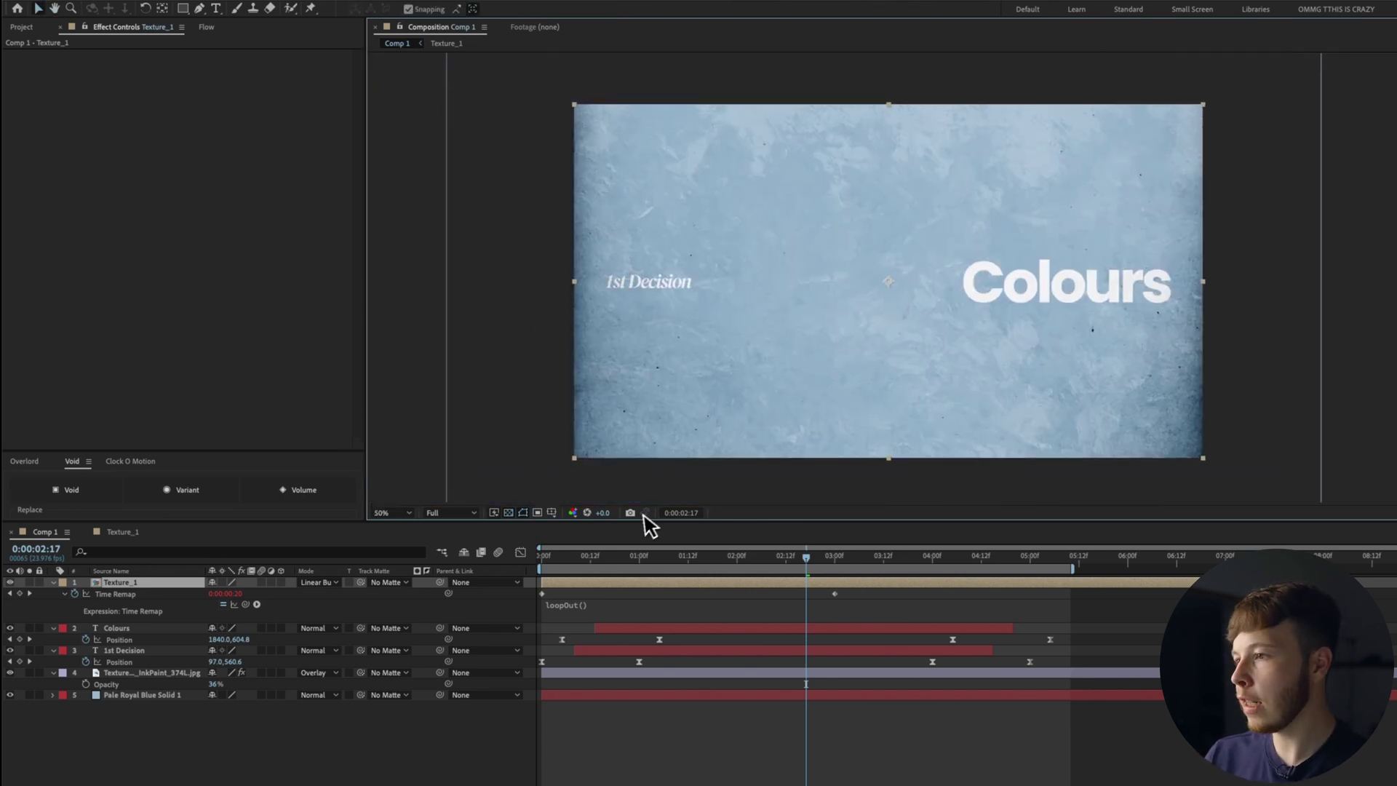
key("space")
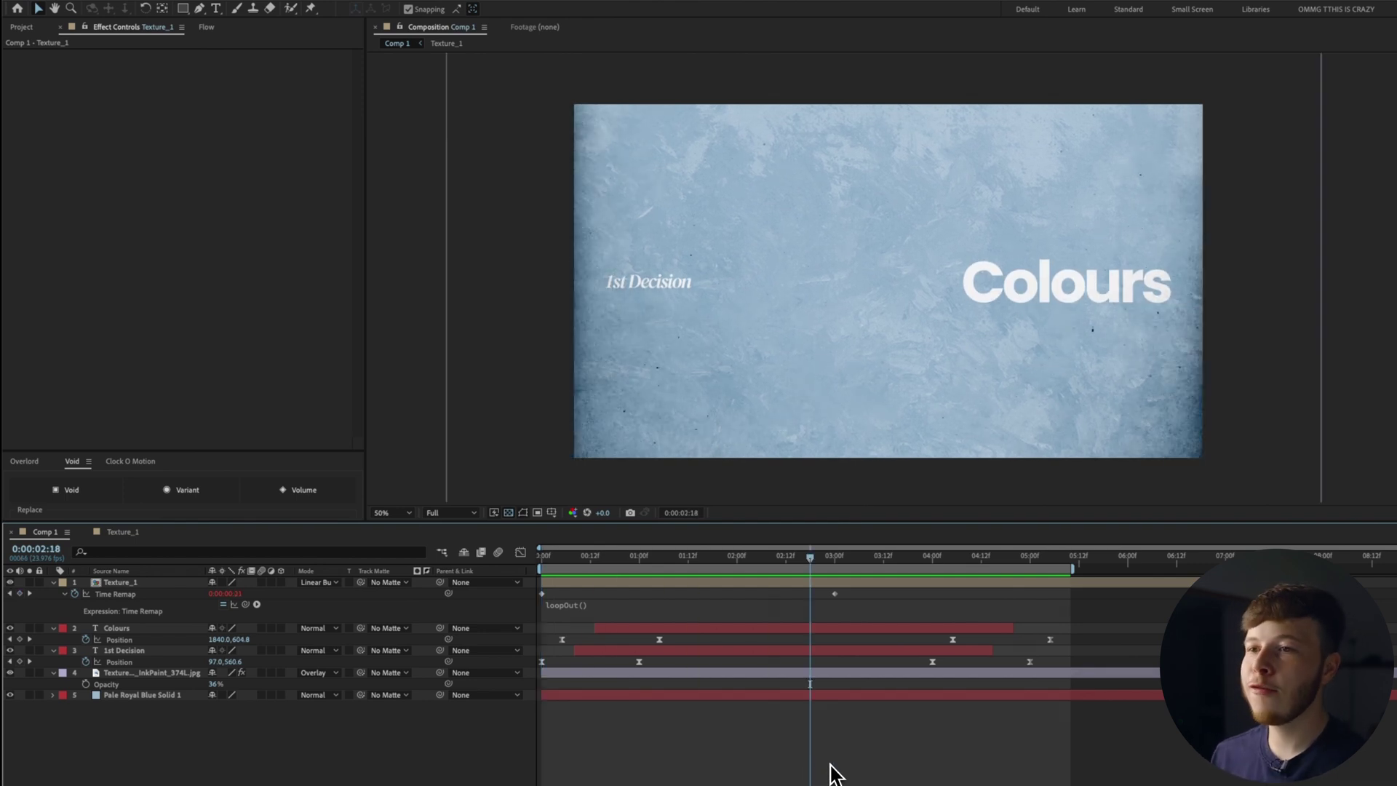
key("ctrl+alt+y")
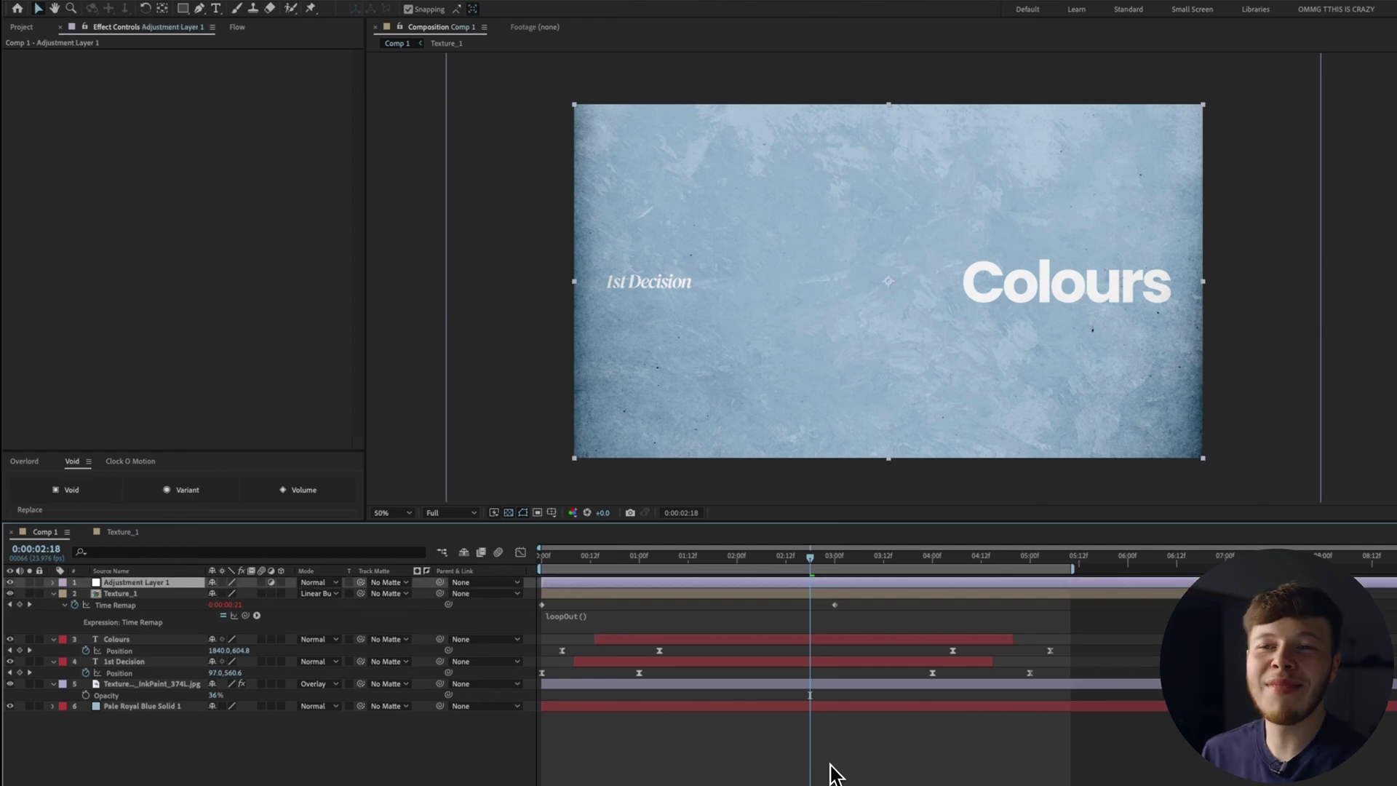
Apply Posterize Time to the adjustment layer with a 12 fps frame rate
key("ctrl+space")
type("posterize")
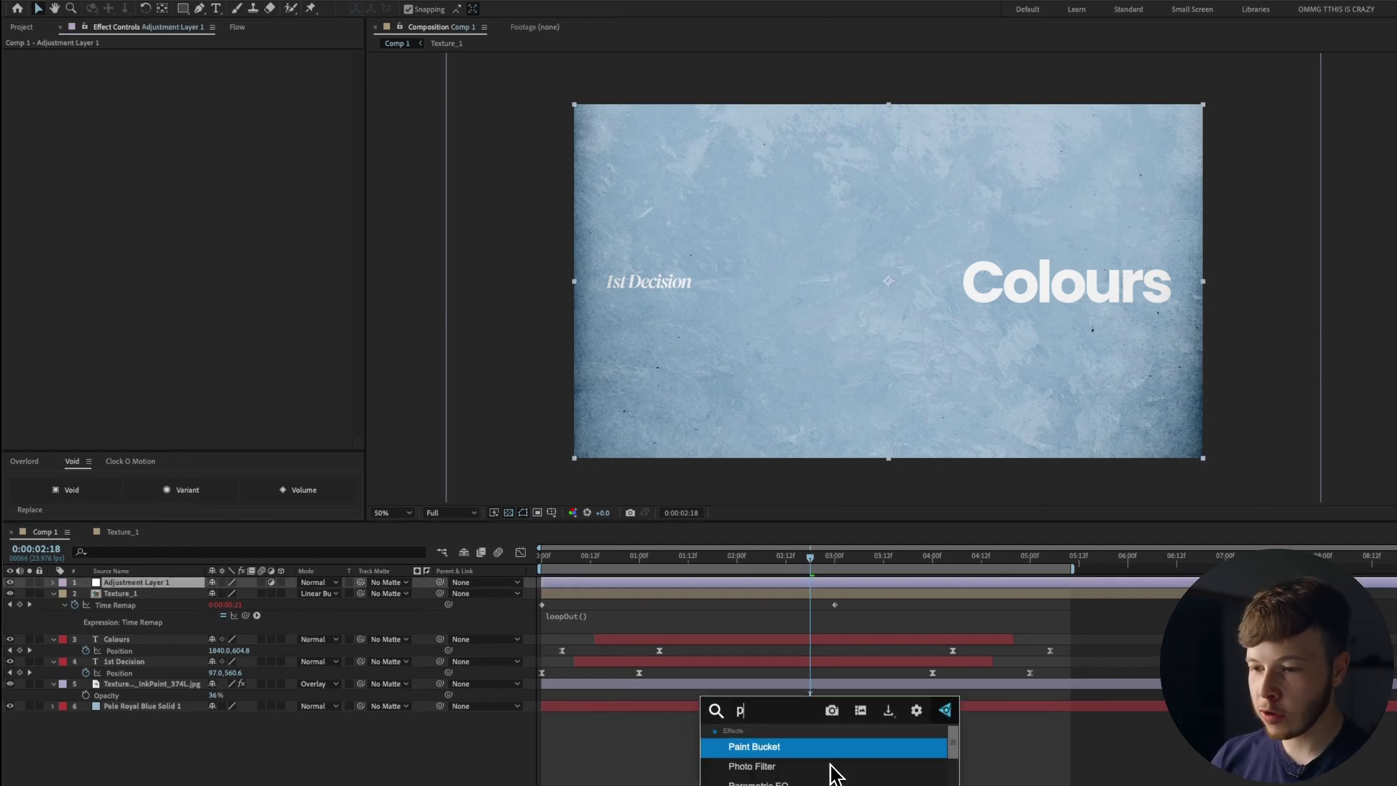
key("Return")
left_click(201, 65)
type("12")
key("Return")
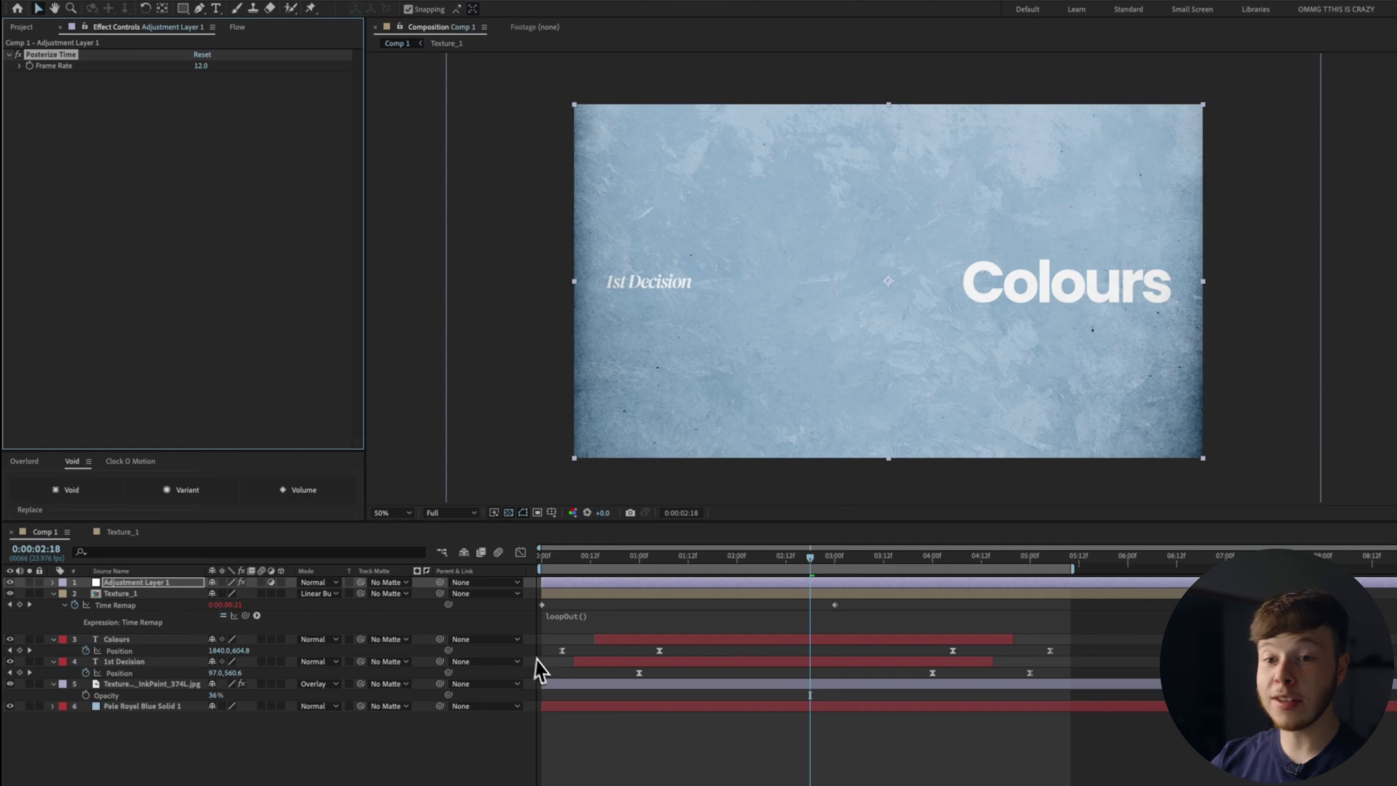
Deselect, fit the composition in view and add a second adjustment layer
left_click(591, 753)
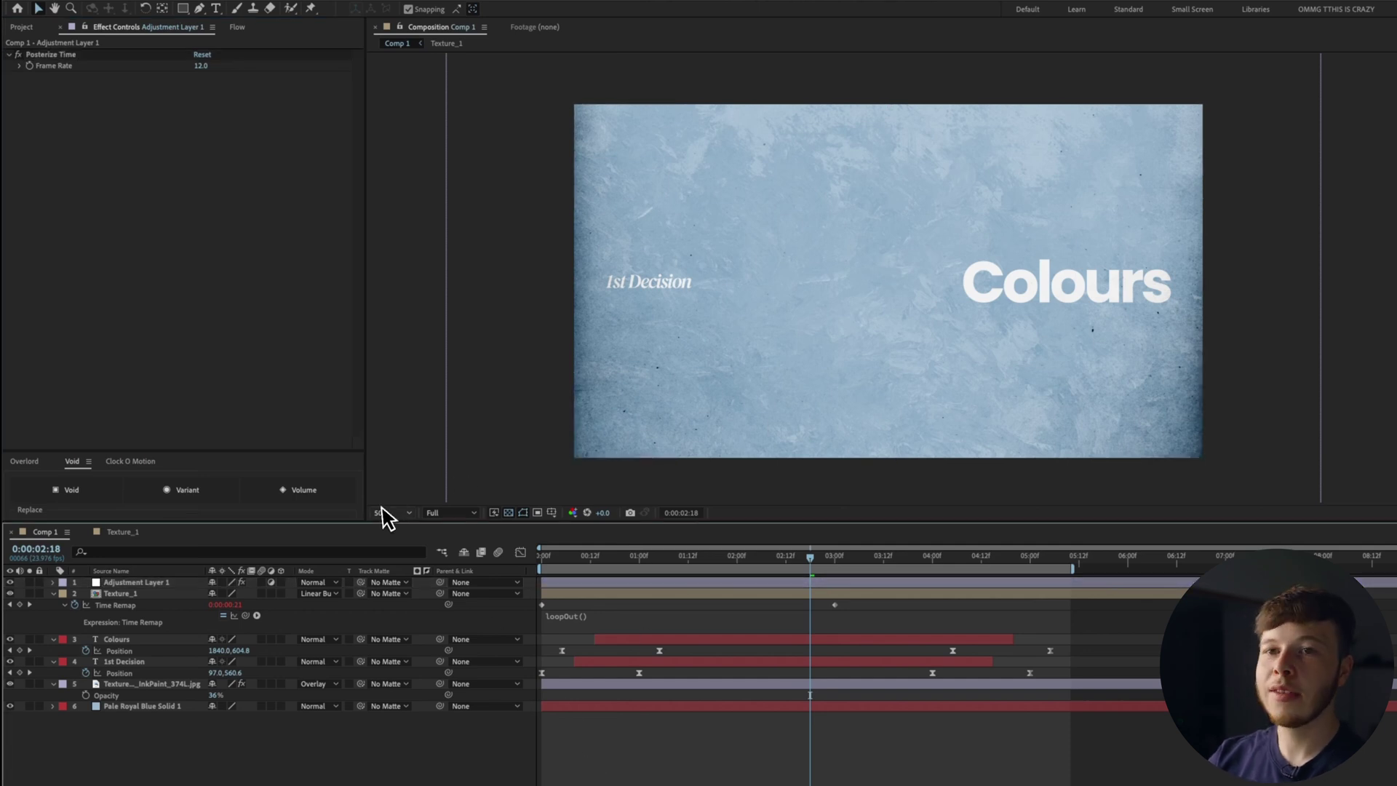
key("shift+slash")
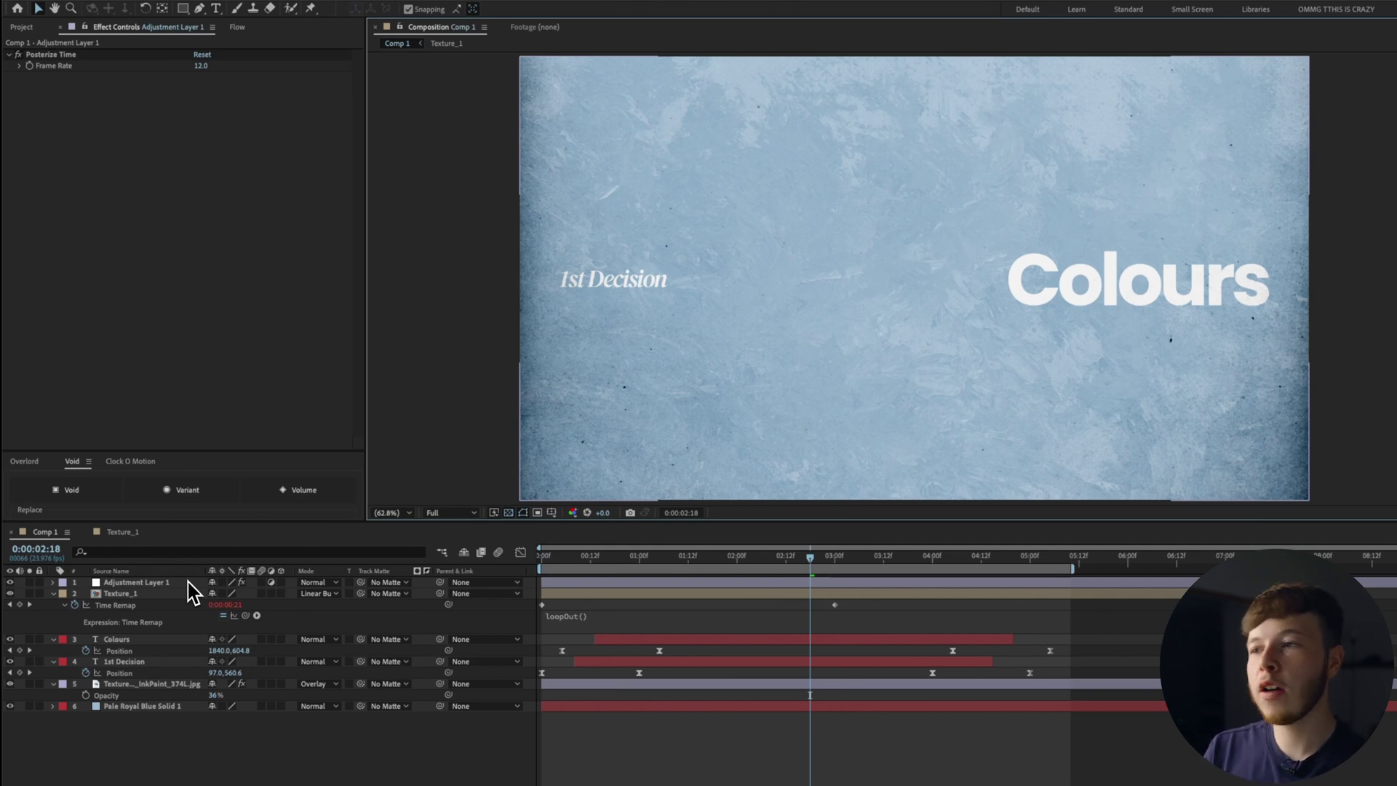
key("ctrl+alt+y")
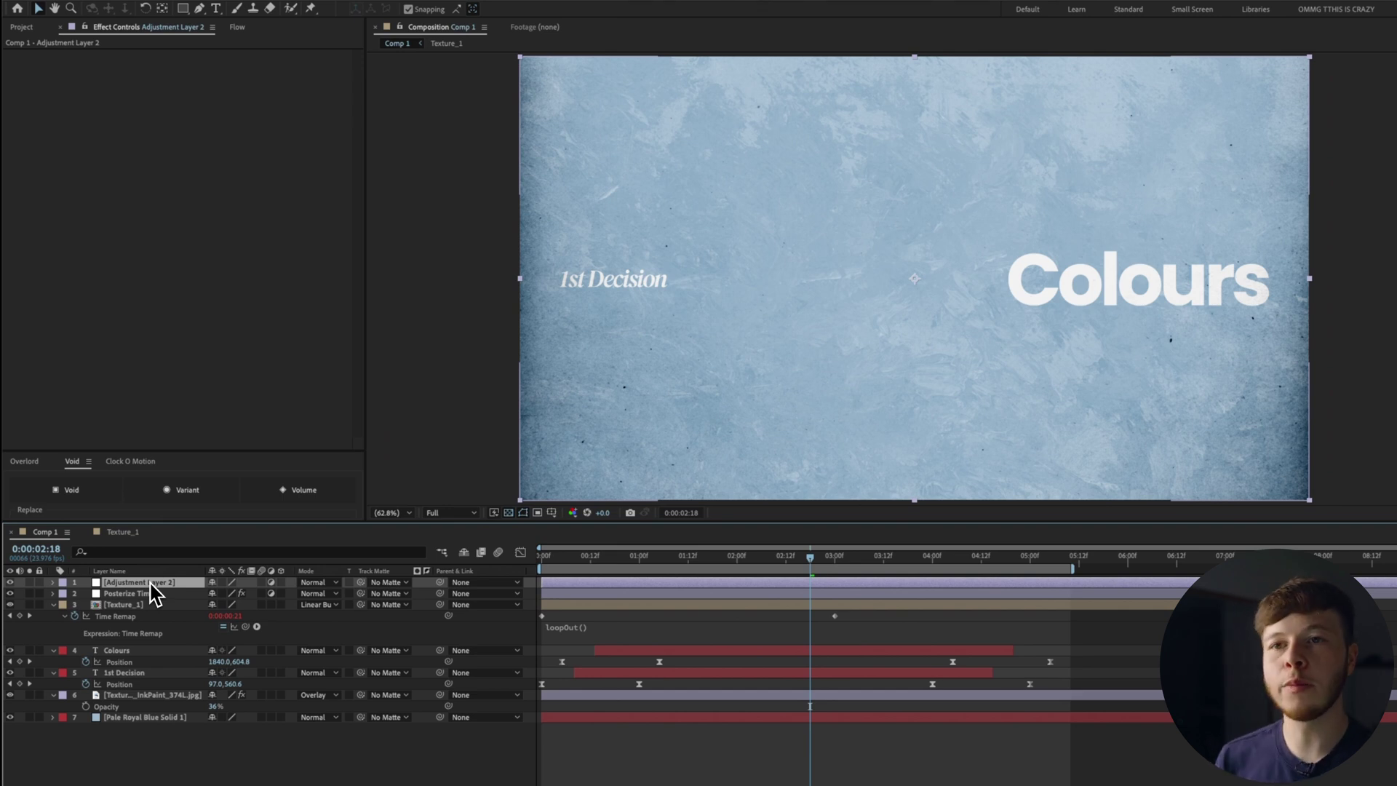
Apply a Transform effect to Adjustment Layer 2 with Scale raised to 101%
key("ctrl+space")
type("tr")
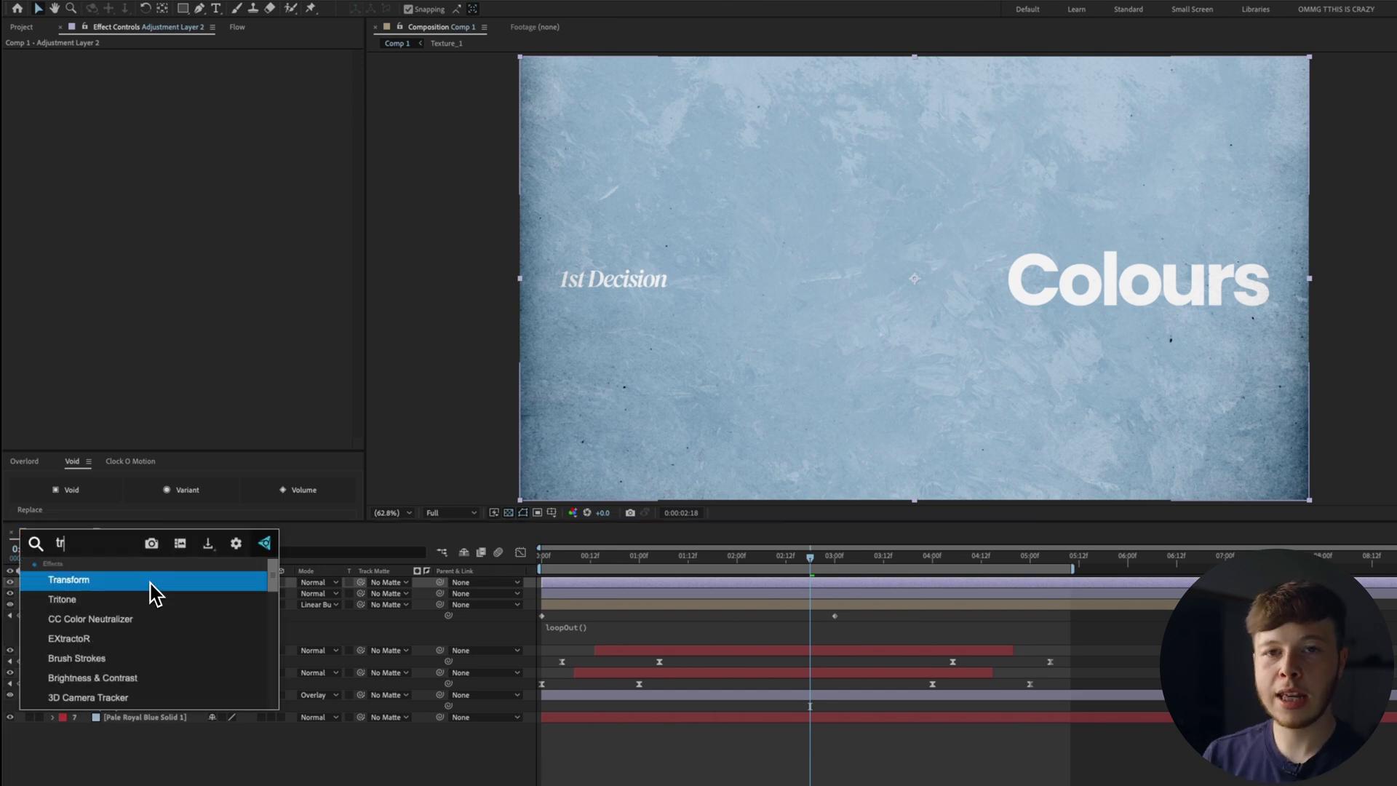
key("Return")
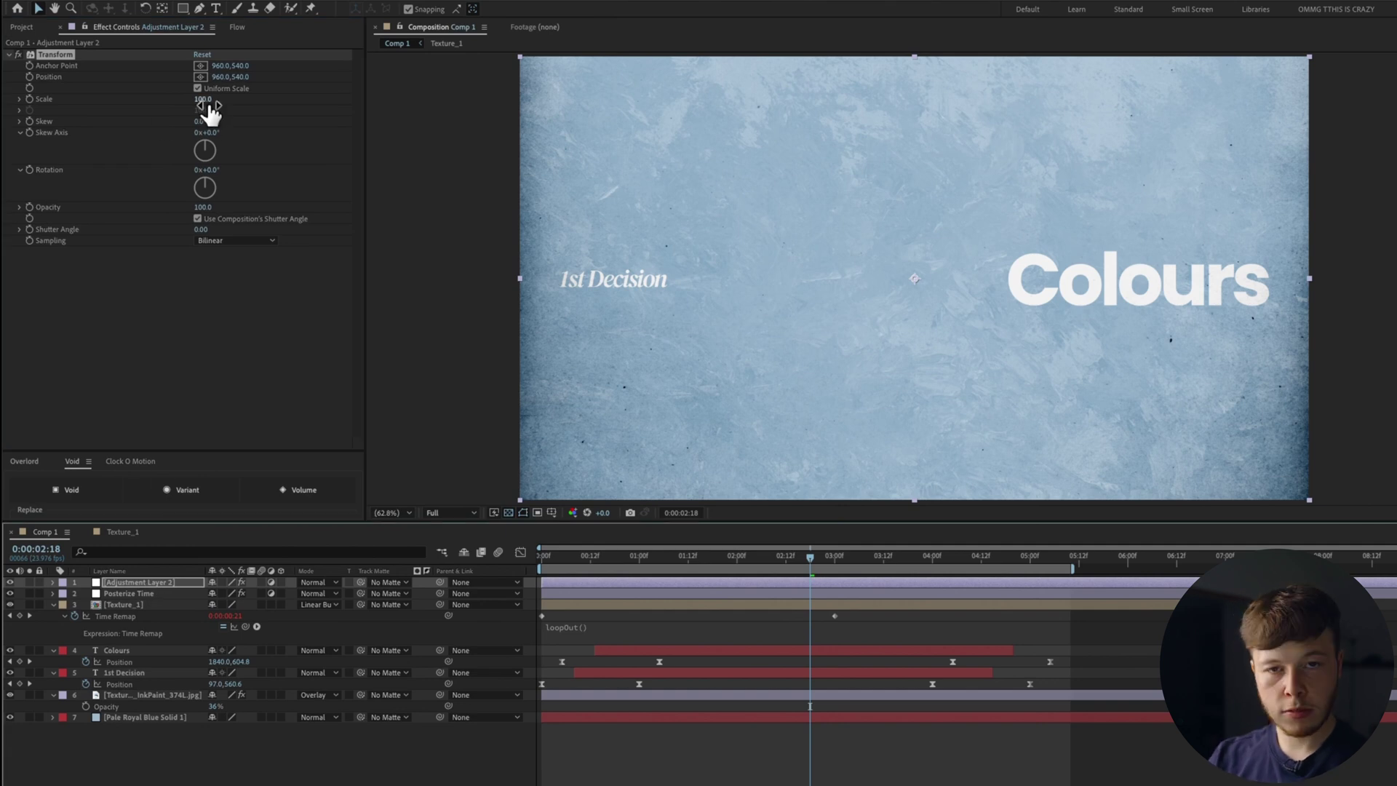
left_click_drag(207, 100, 209, 101)
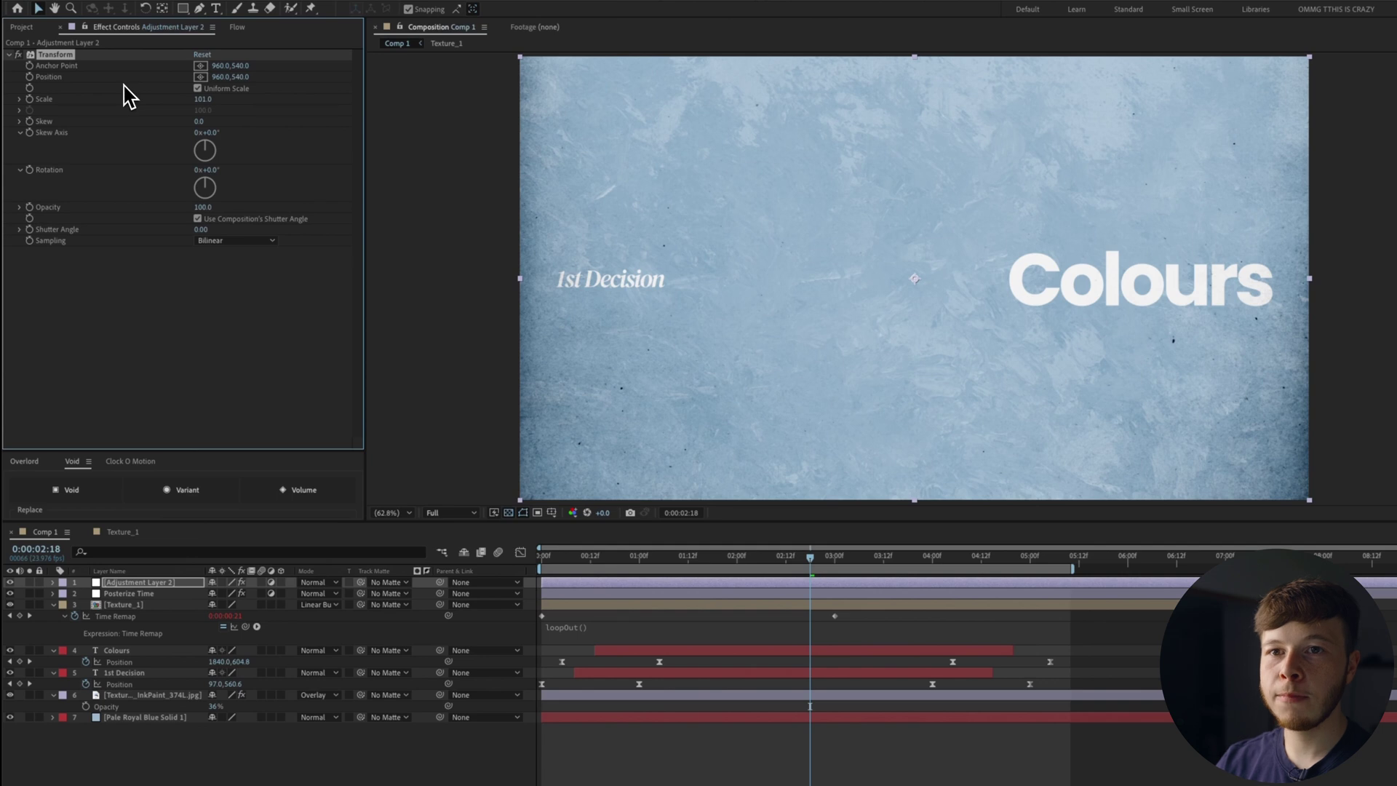
Give Transform Position a posterizeTime(6); wiggle(222,3) expression and preview the shake
left_click(32, 78, "alt")
type("post")
key("Return")
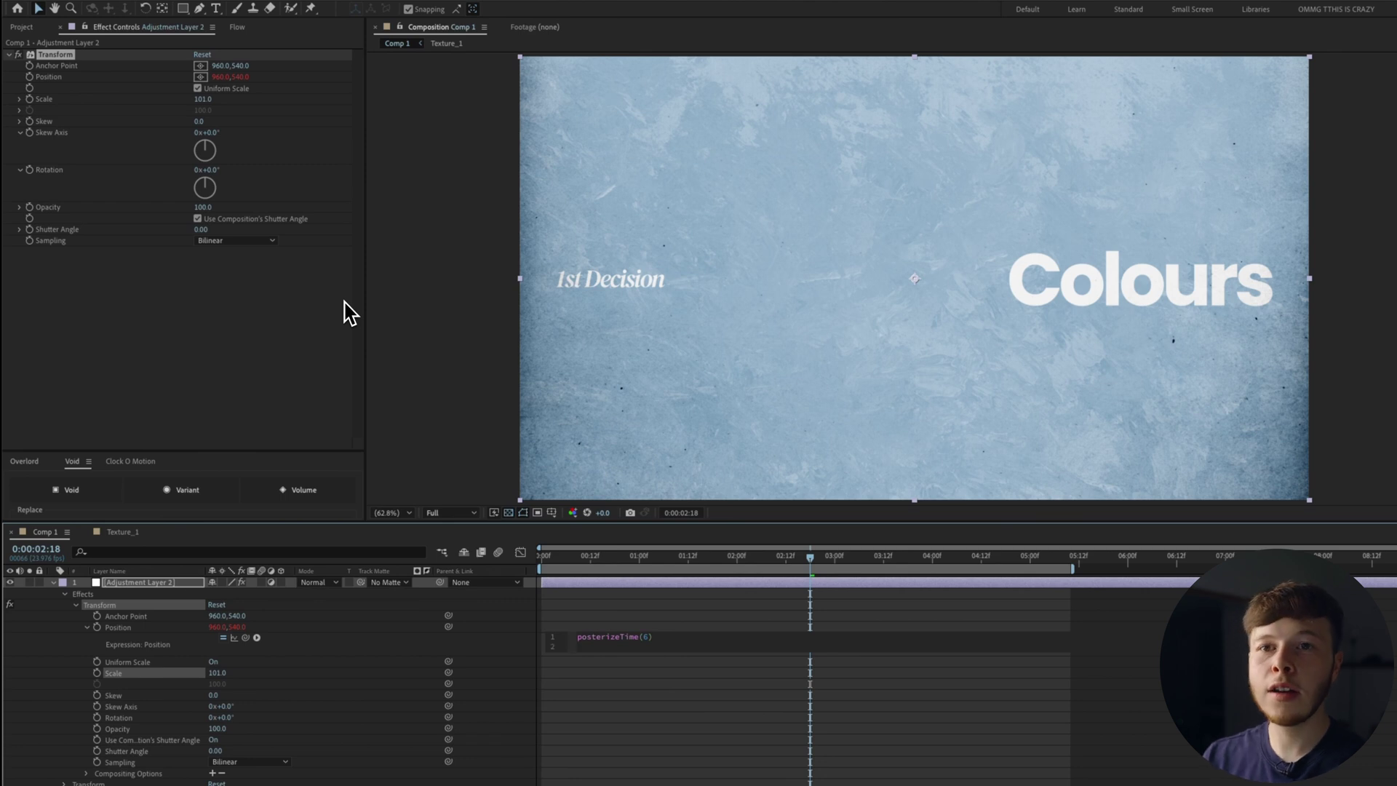
type("wig")
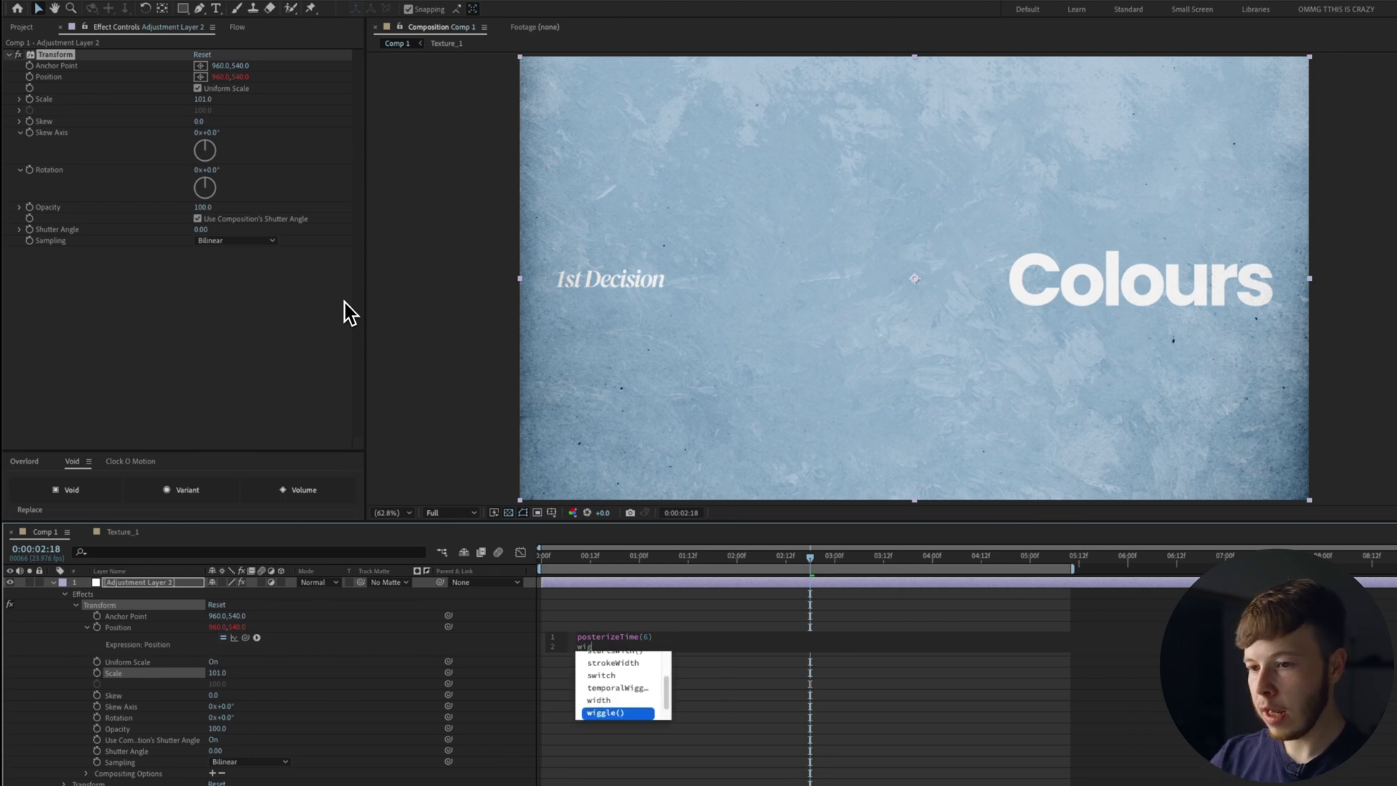
key("Return")
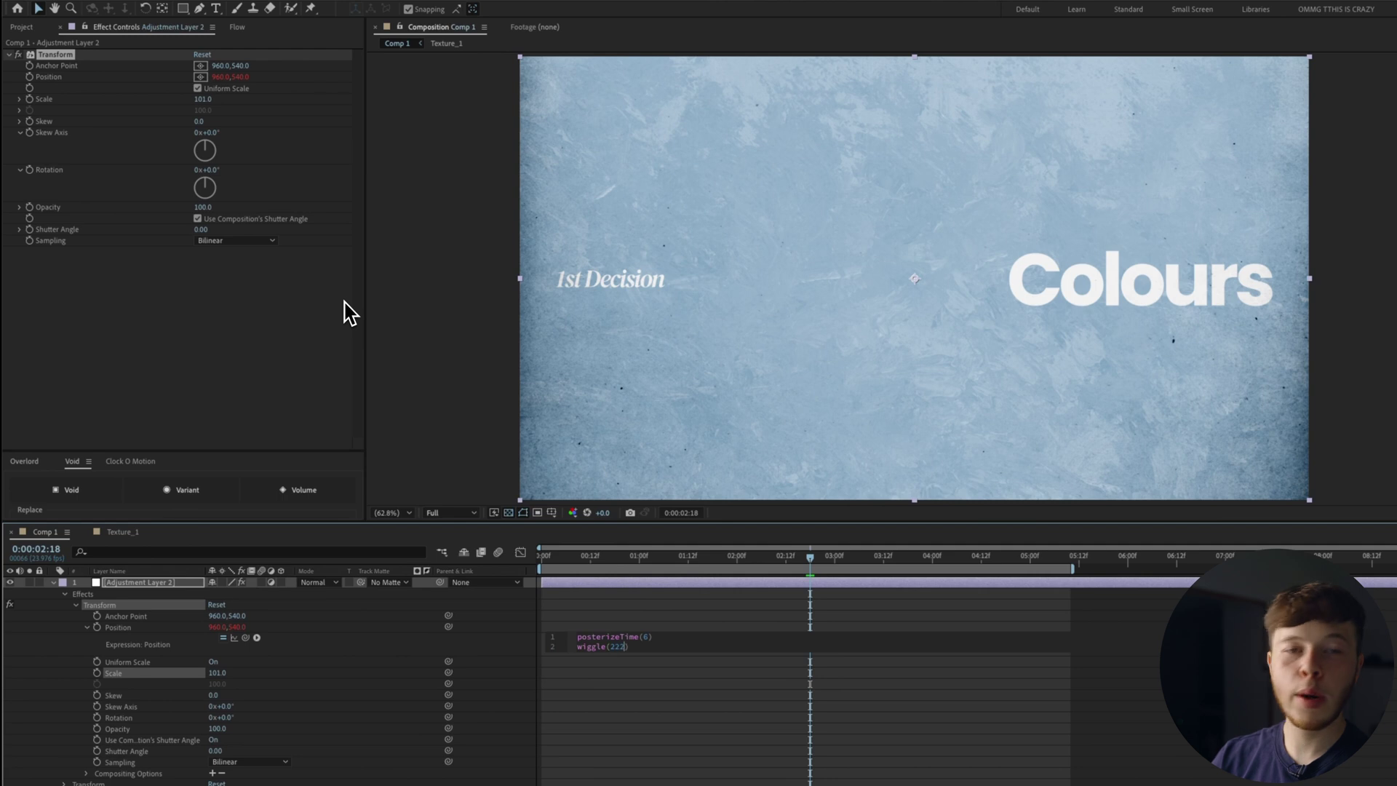
type("222,3")
left_click(723, 675)
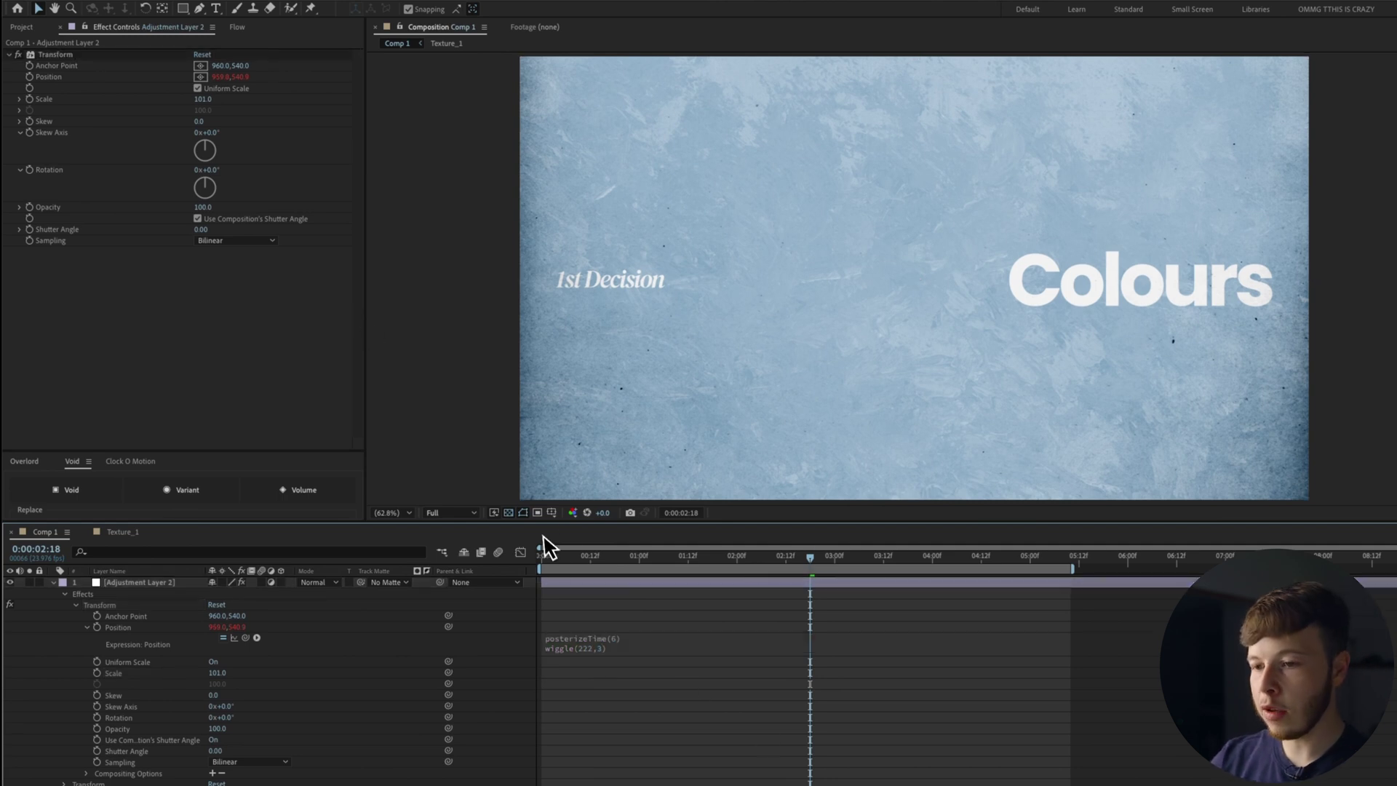
left_click(547, 555)
key("space")
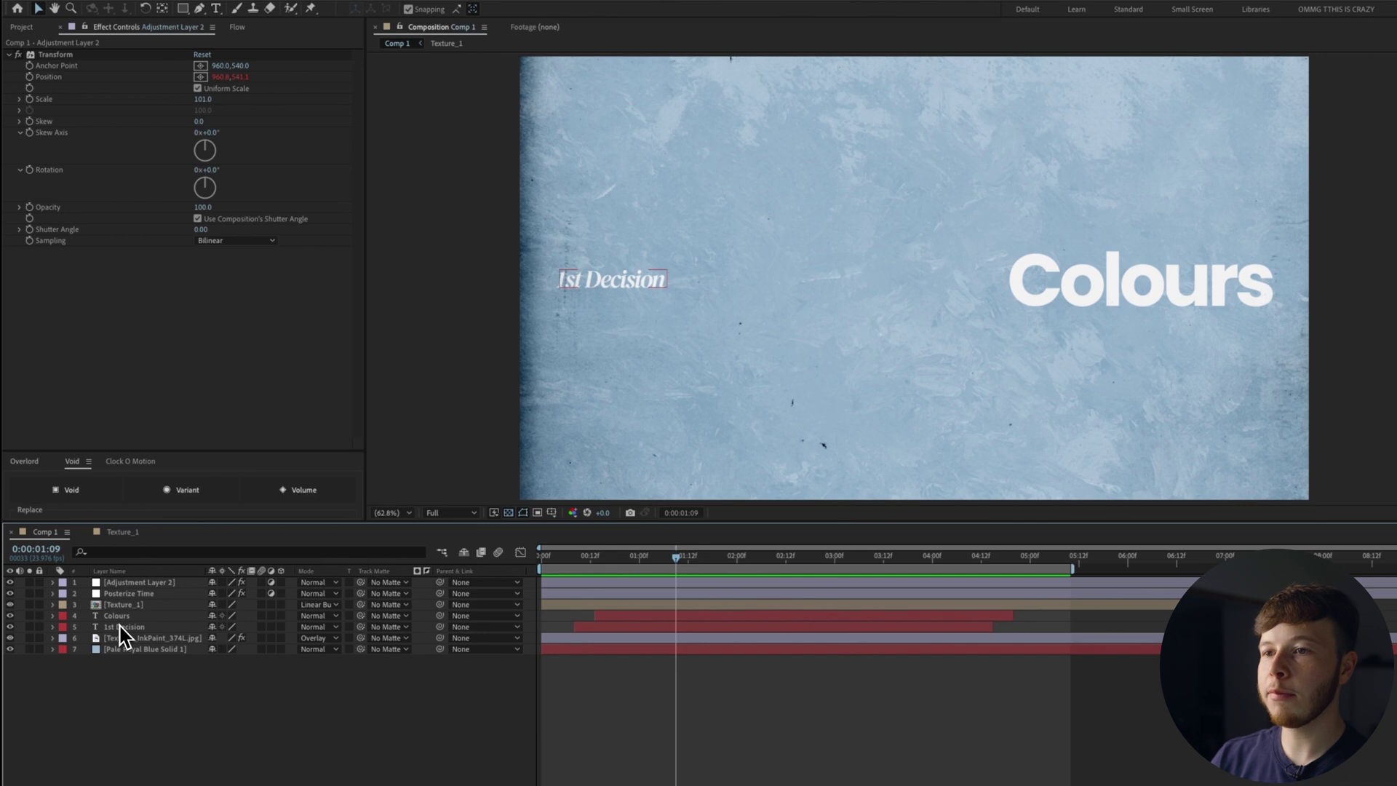
Add a Position text animator to '1st Decision' with its range selector units set to Index
left_click(120, 627)
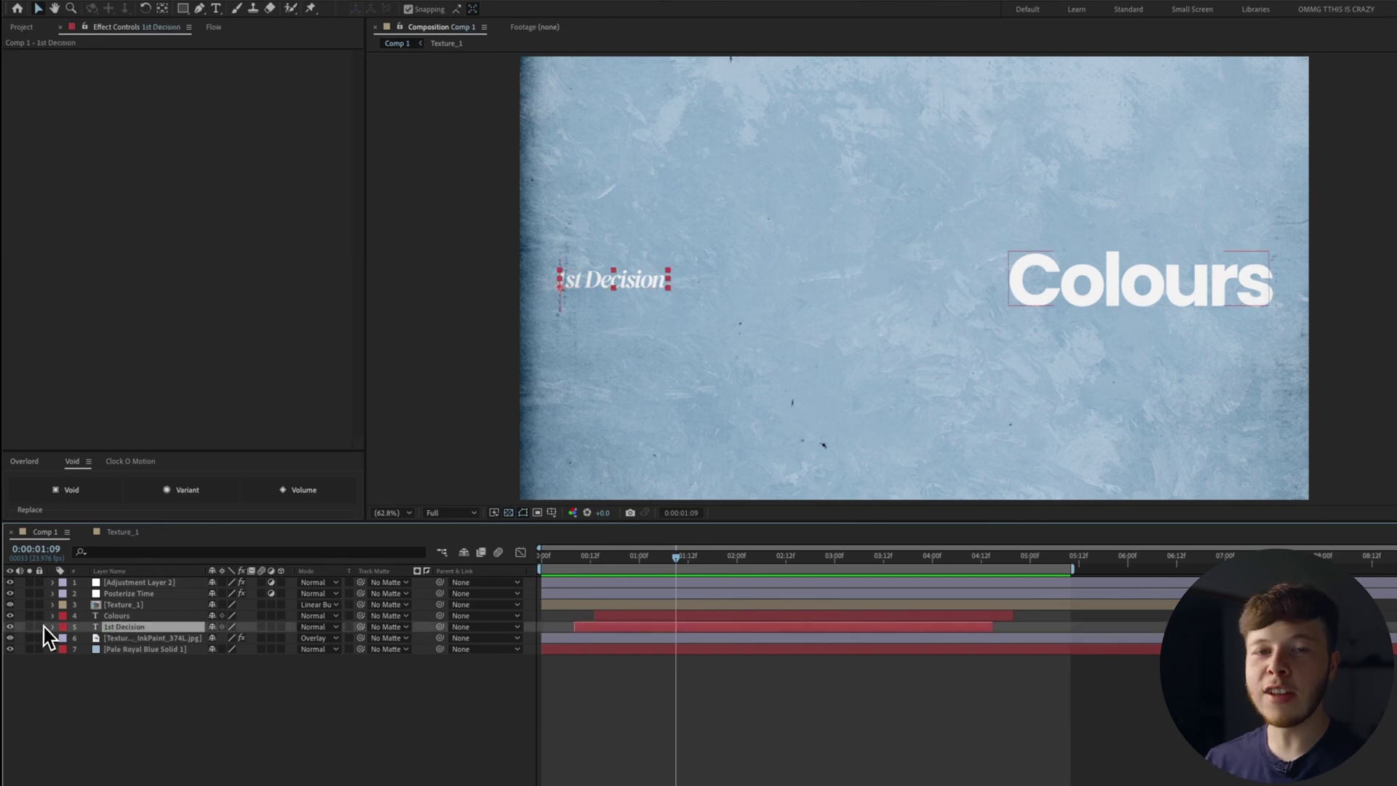
left_click(52, 627)
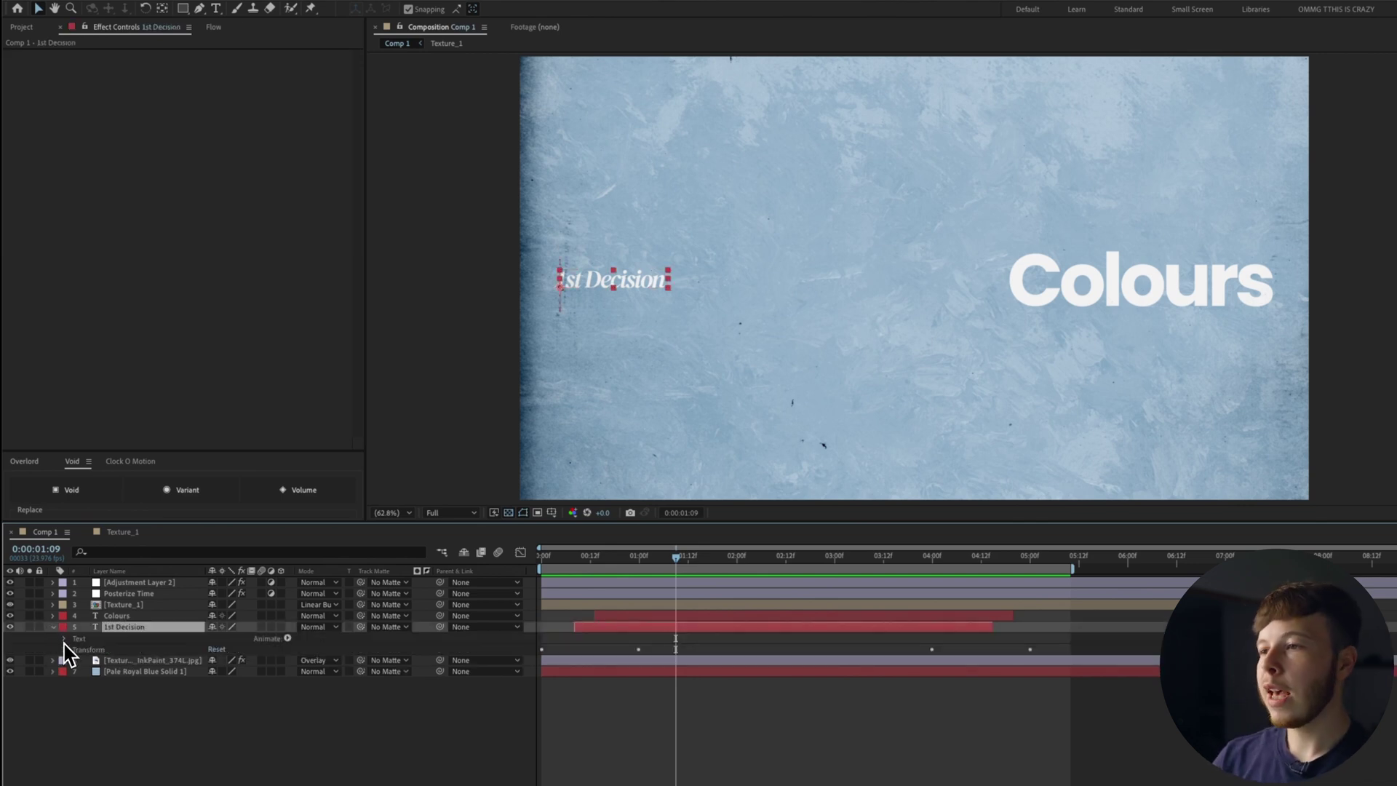
left_click(287, 638)
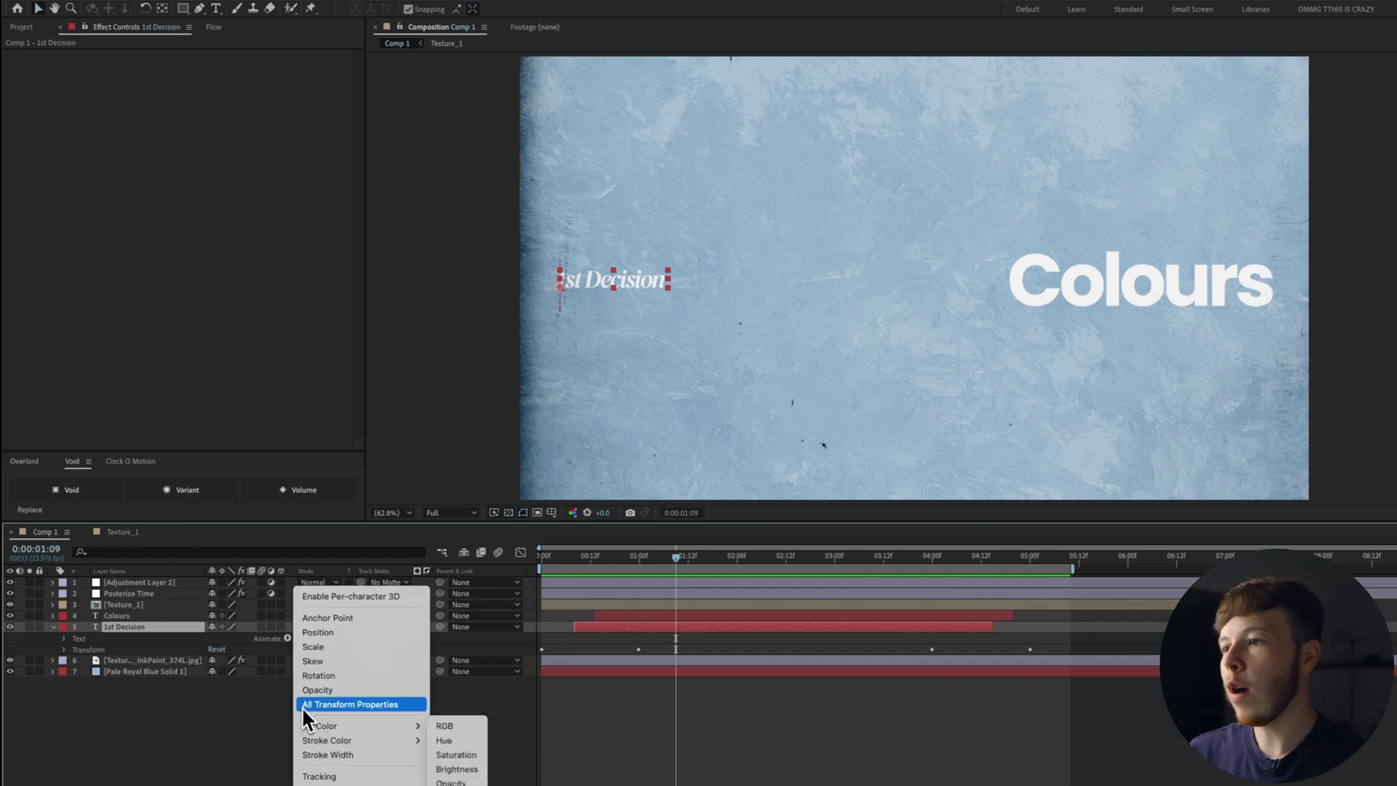
left_click(349, 634)
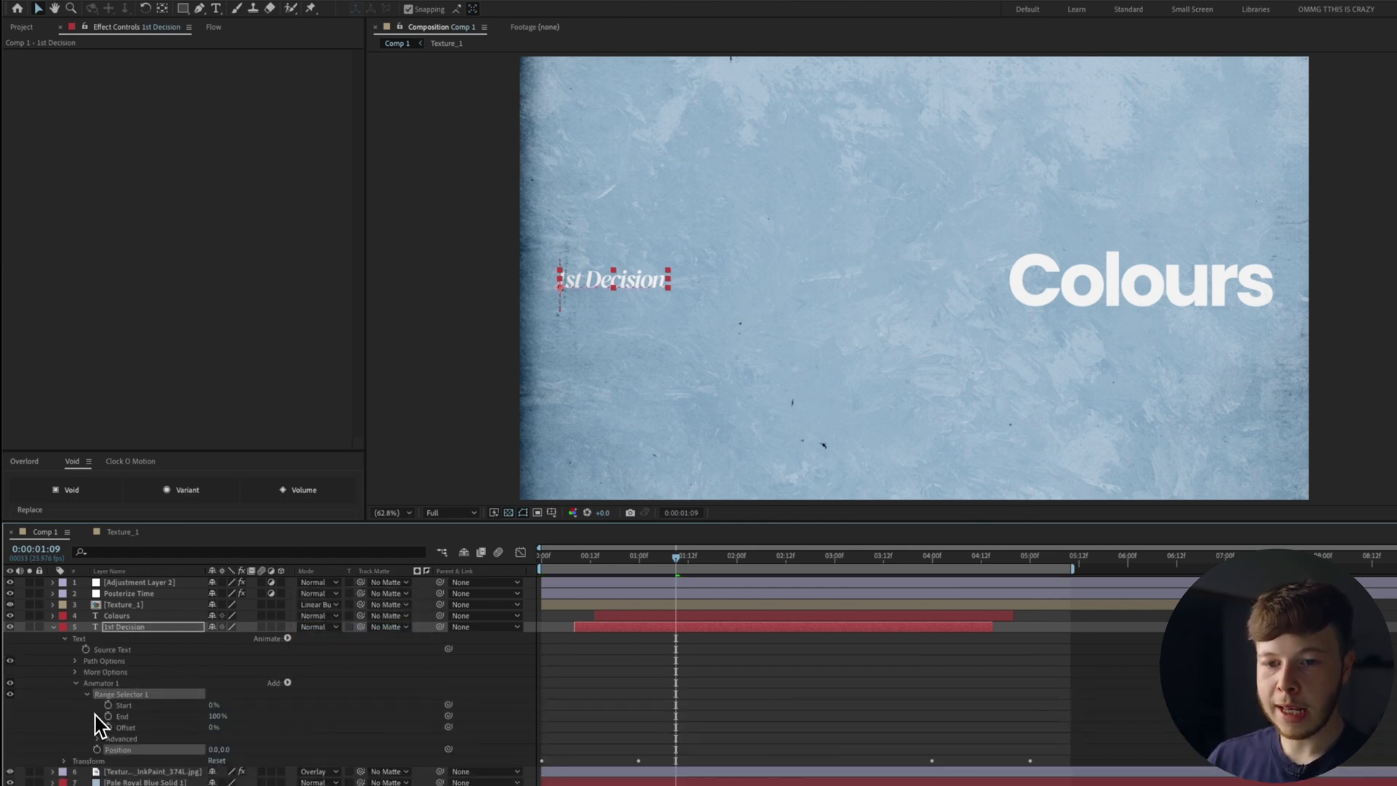
left_click(99, 738)
scroll(116, 752, "down", 1)
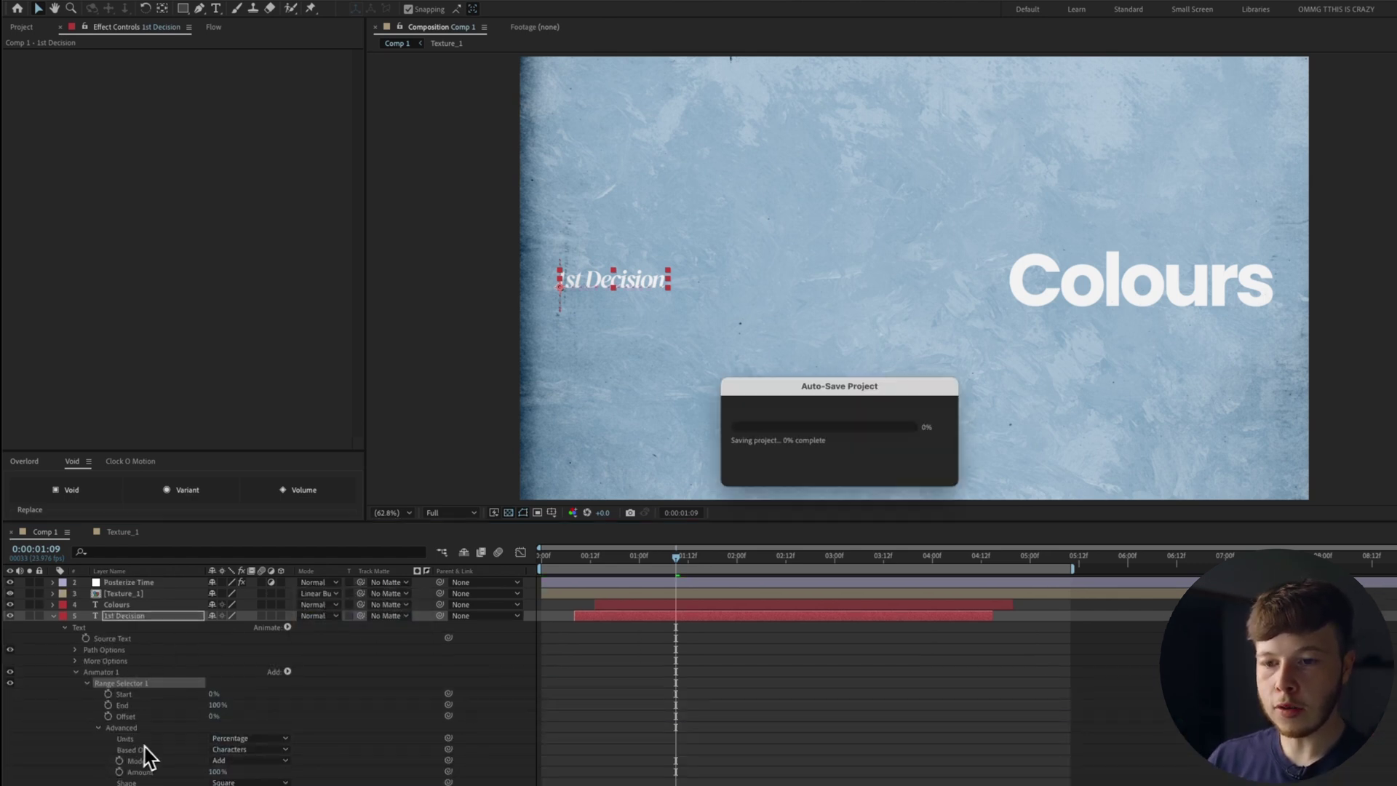
left_click(240, 739)
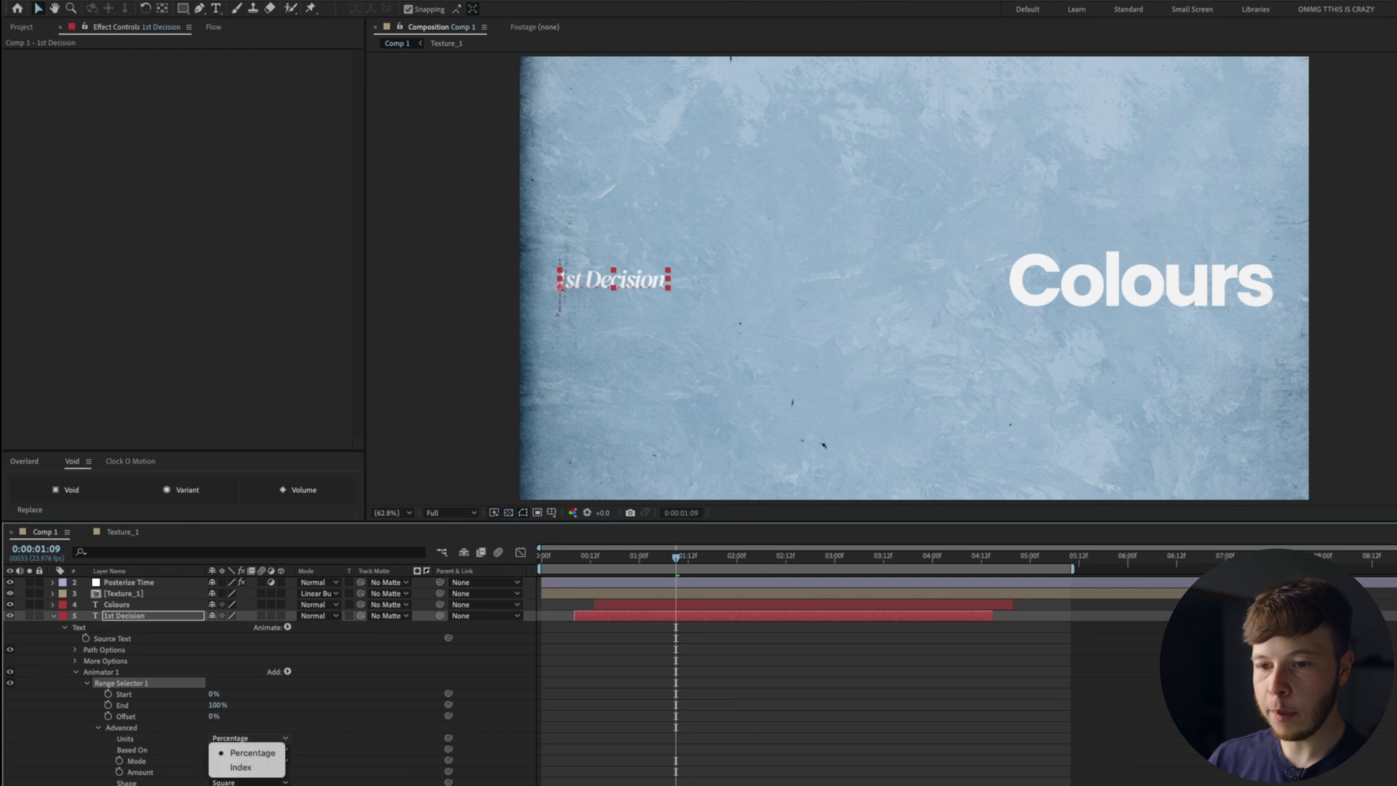
left_click(242, 768)
scroll(247, 768, "down", 1)
left_click(287, 659)
mouse_move(299, 662)
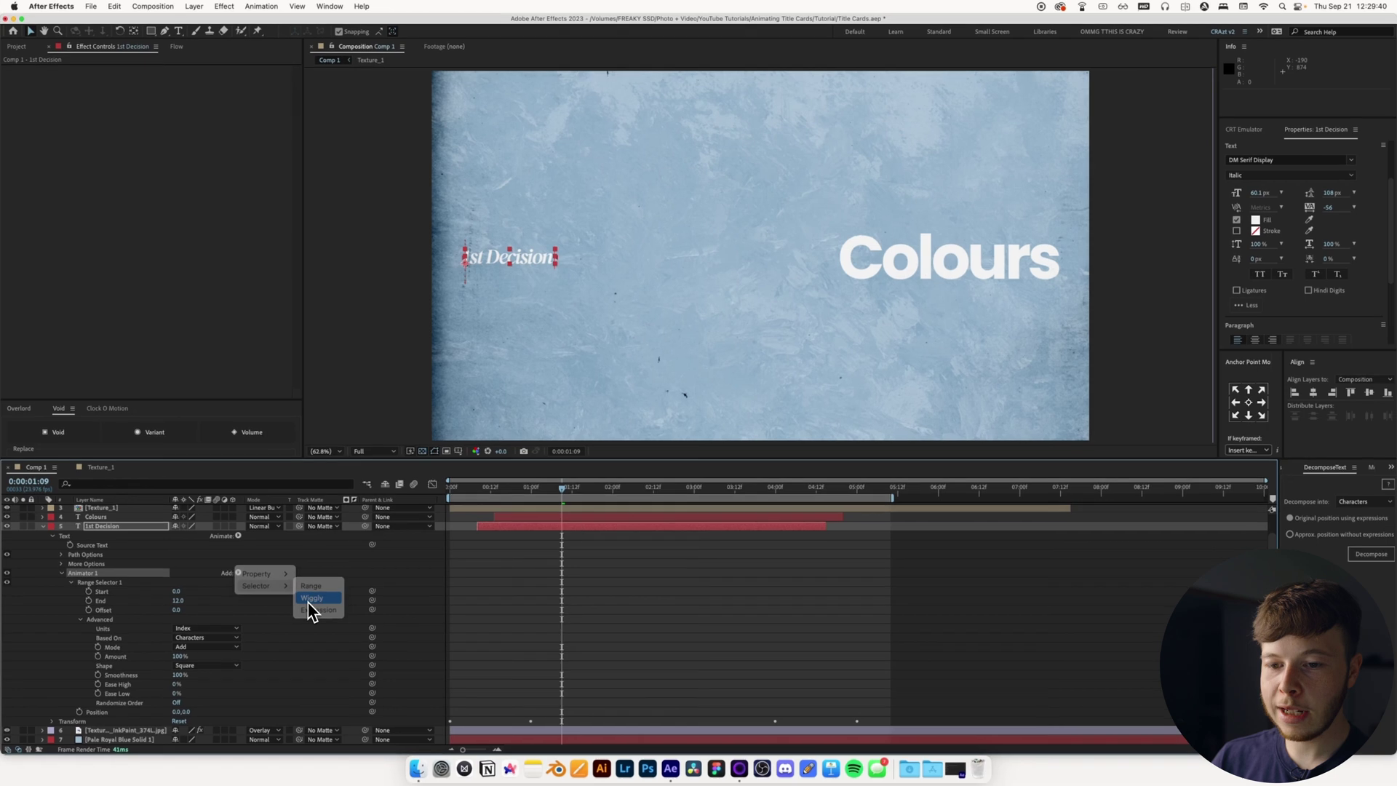
Add a Wiggly Selector to the 1st Decision animator and set its wiggle values, including 2
left_click(376, 688)
scroll(218, 727, "down", 1)
left_click_drag(184, 711, 222, 720)
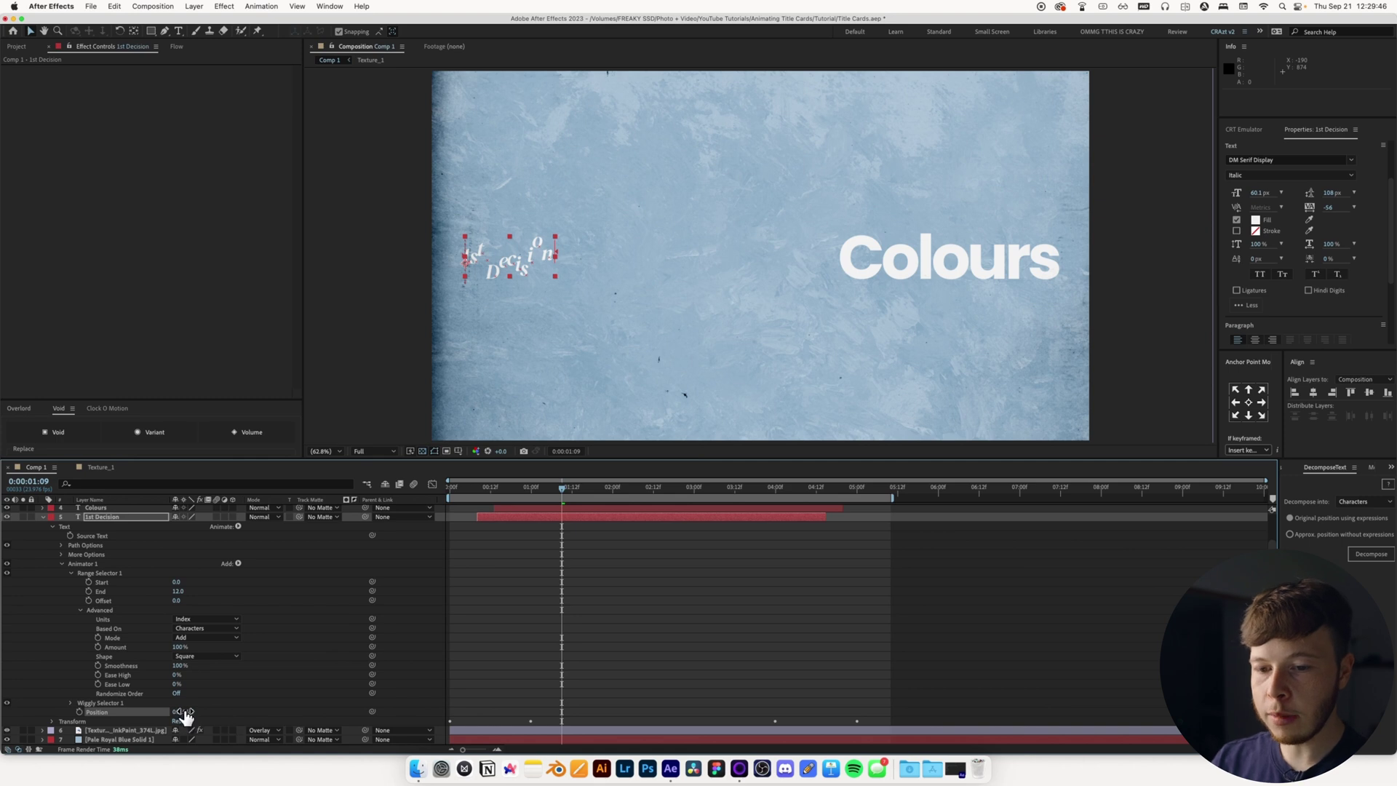
left_click_drag(185, 716, 229, 722)
left_click(230, 721)
type("2")
key("Return")
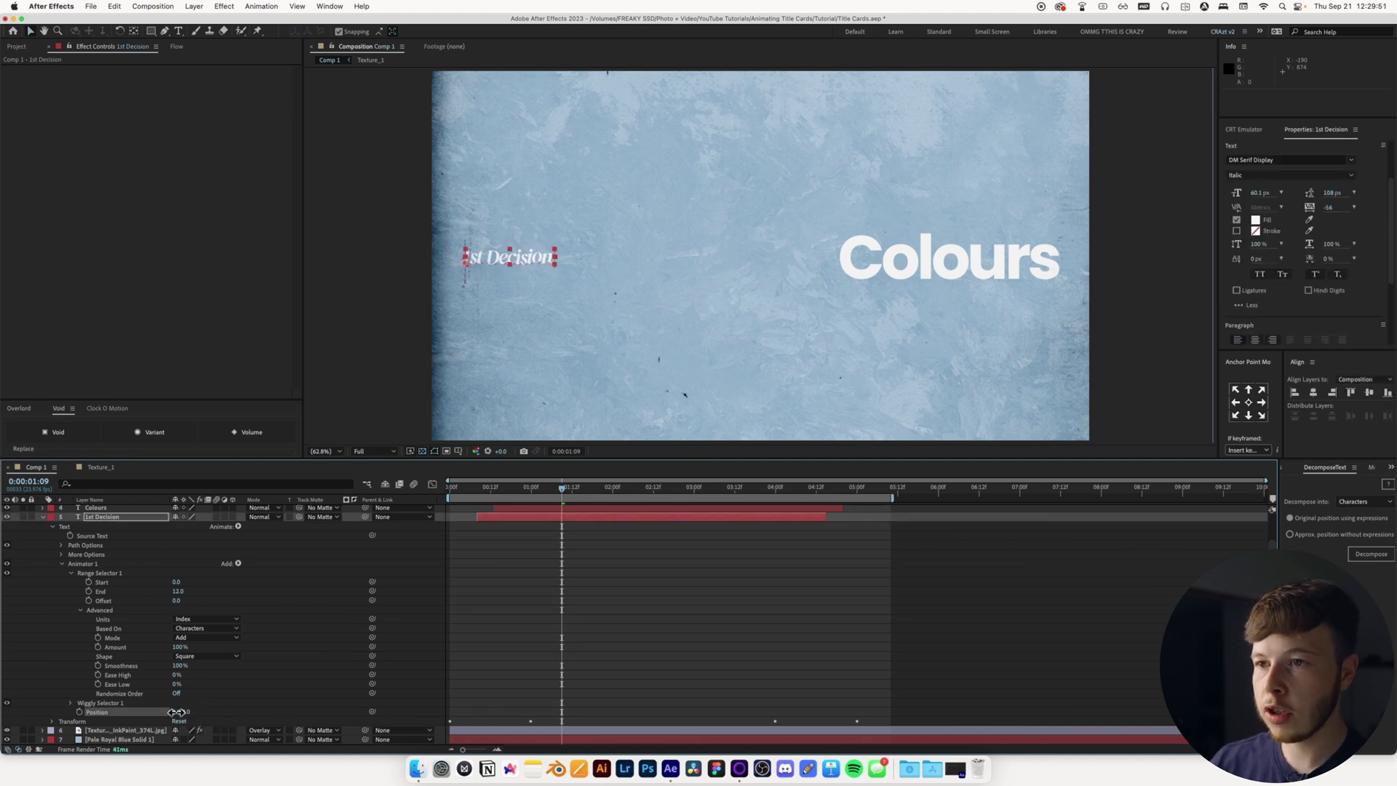
Set Wiggles/Second to 0, adjust the Random Seed and start an expression on it
left_click(71, 703)
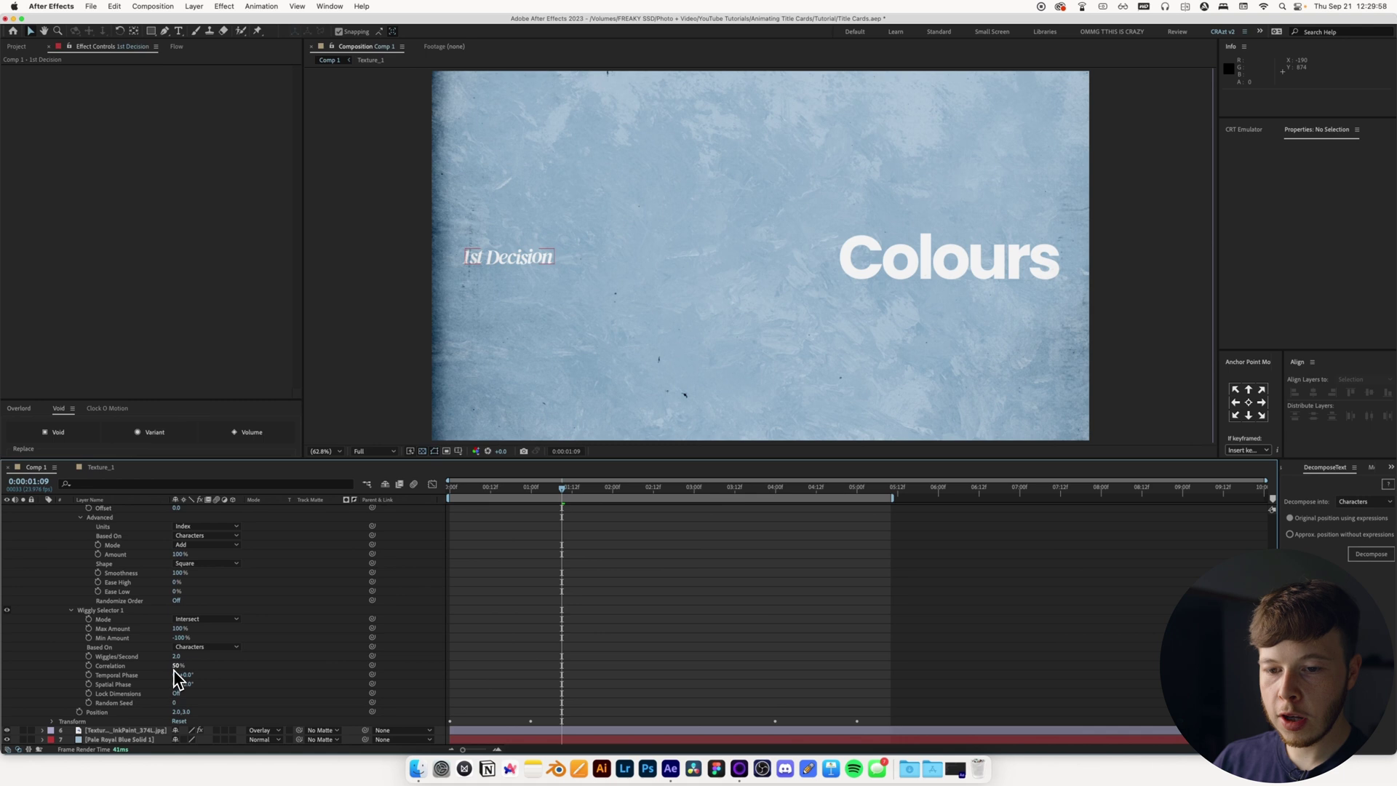
key("Return")
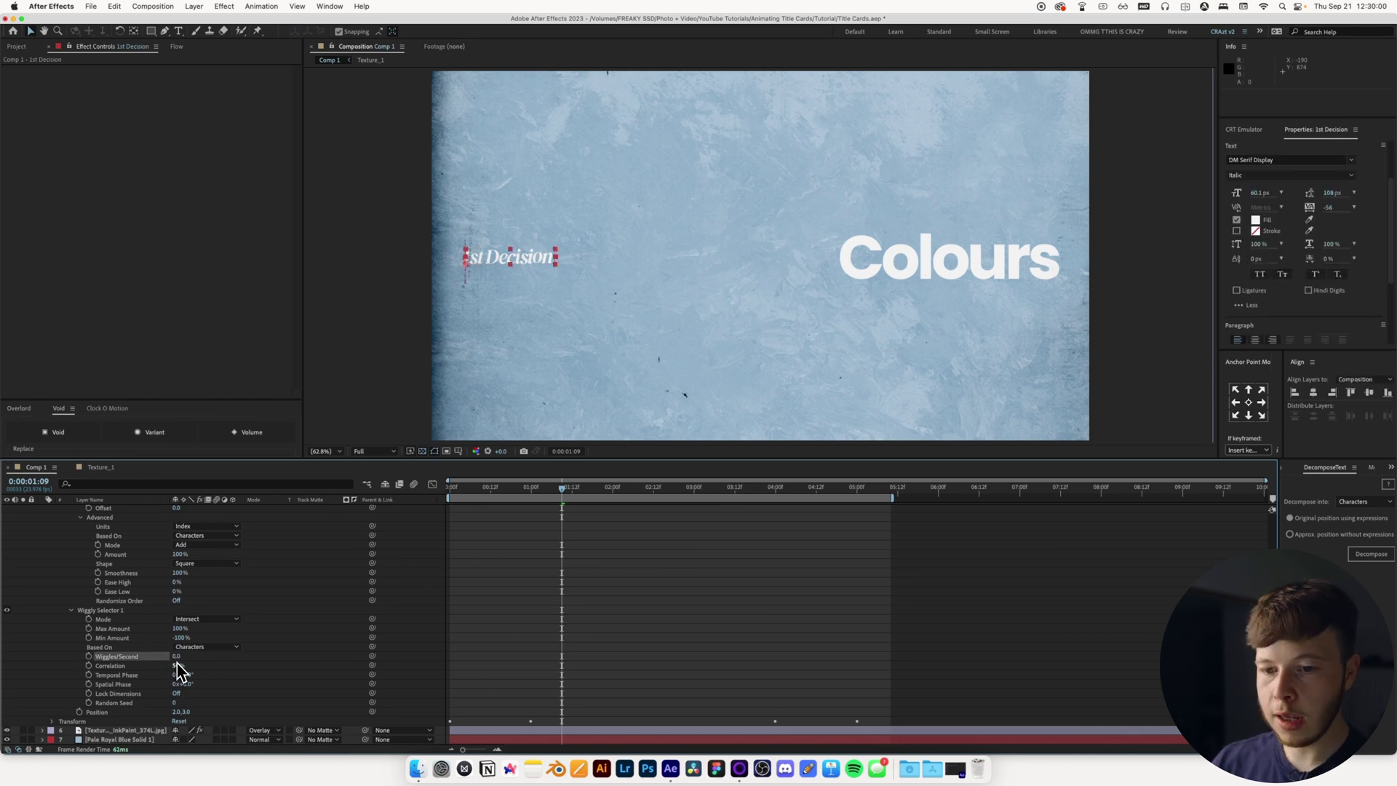
left_click(236, 683)
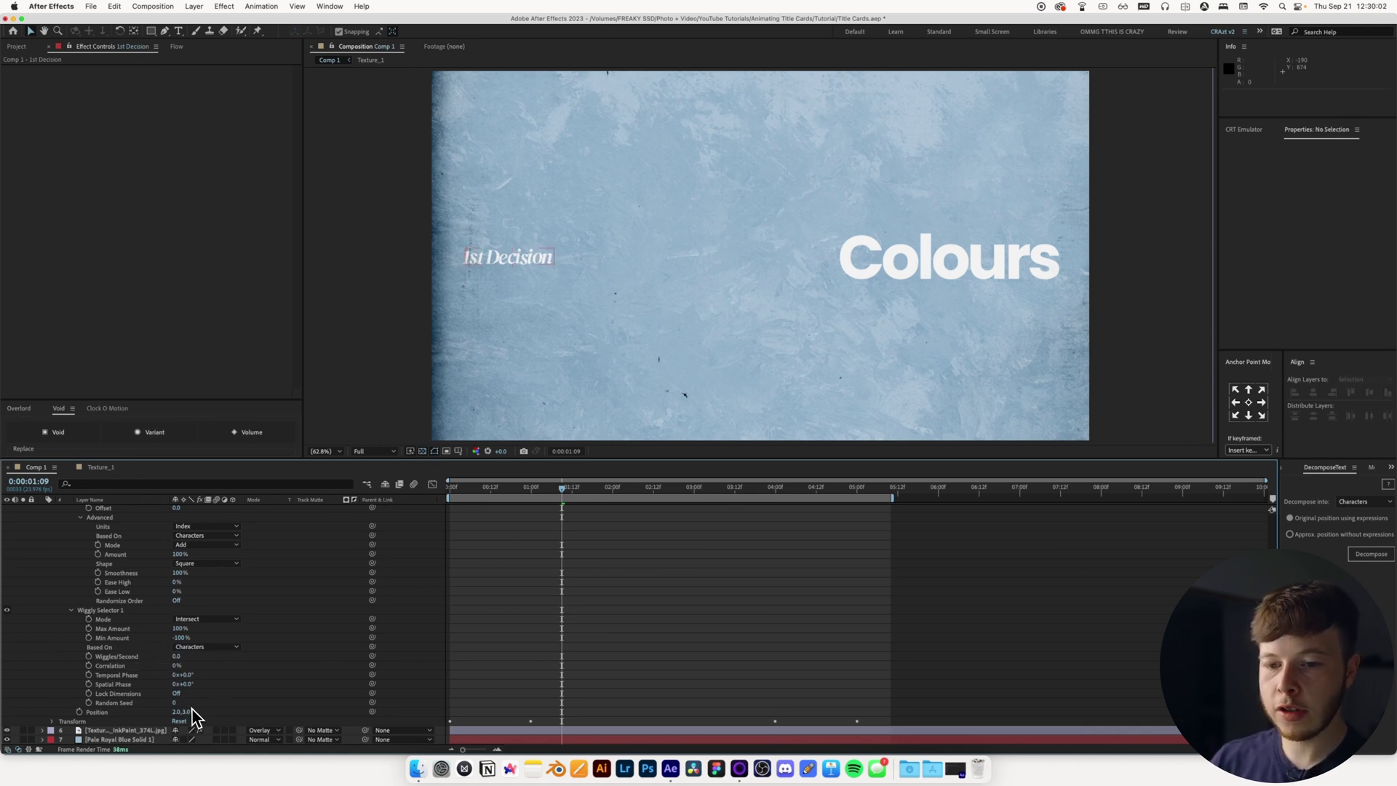
left_click_drag(174, 703, 187, 711)
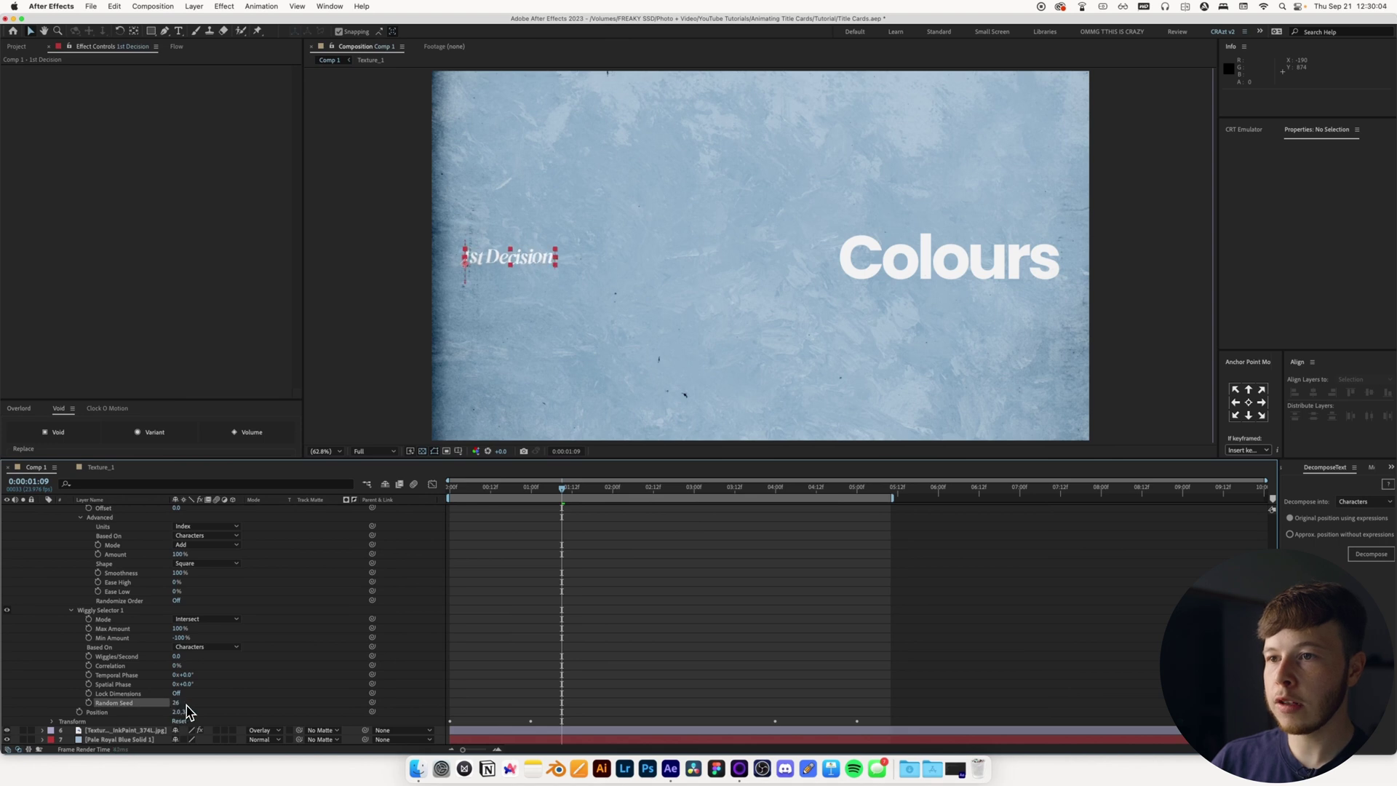
left_click(89, 703, "alt")
Drive the Random Seed with a posterizeTime(3) random(500) expression and preview the stepped jitter
type("random()")
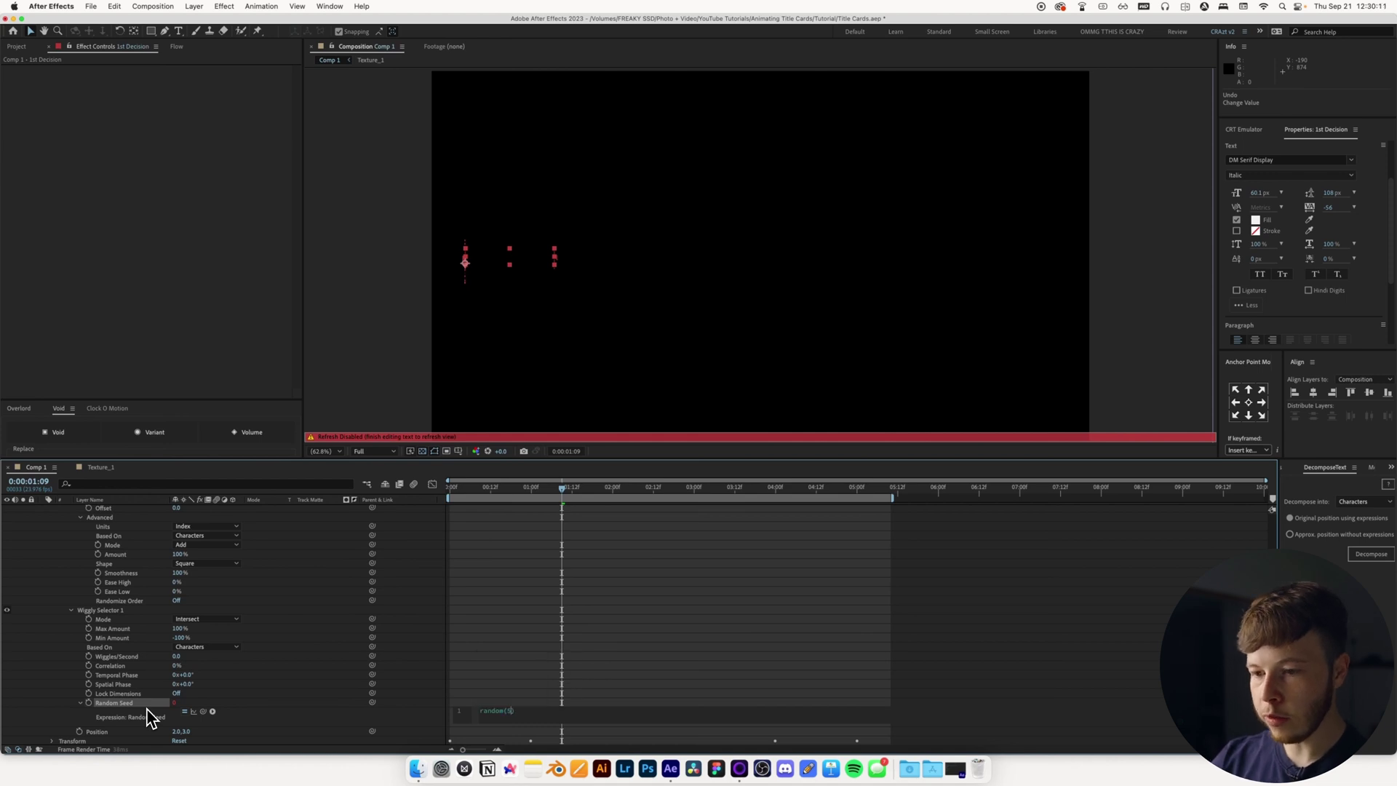
left_click(564, 639)
key("space")
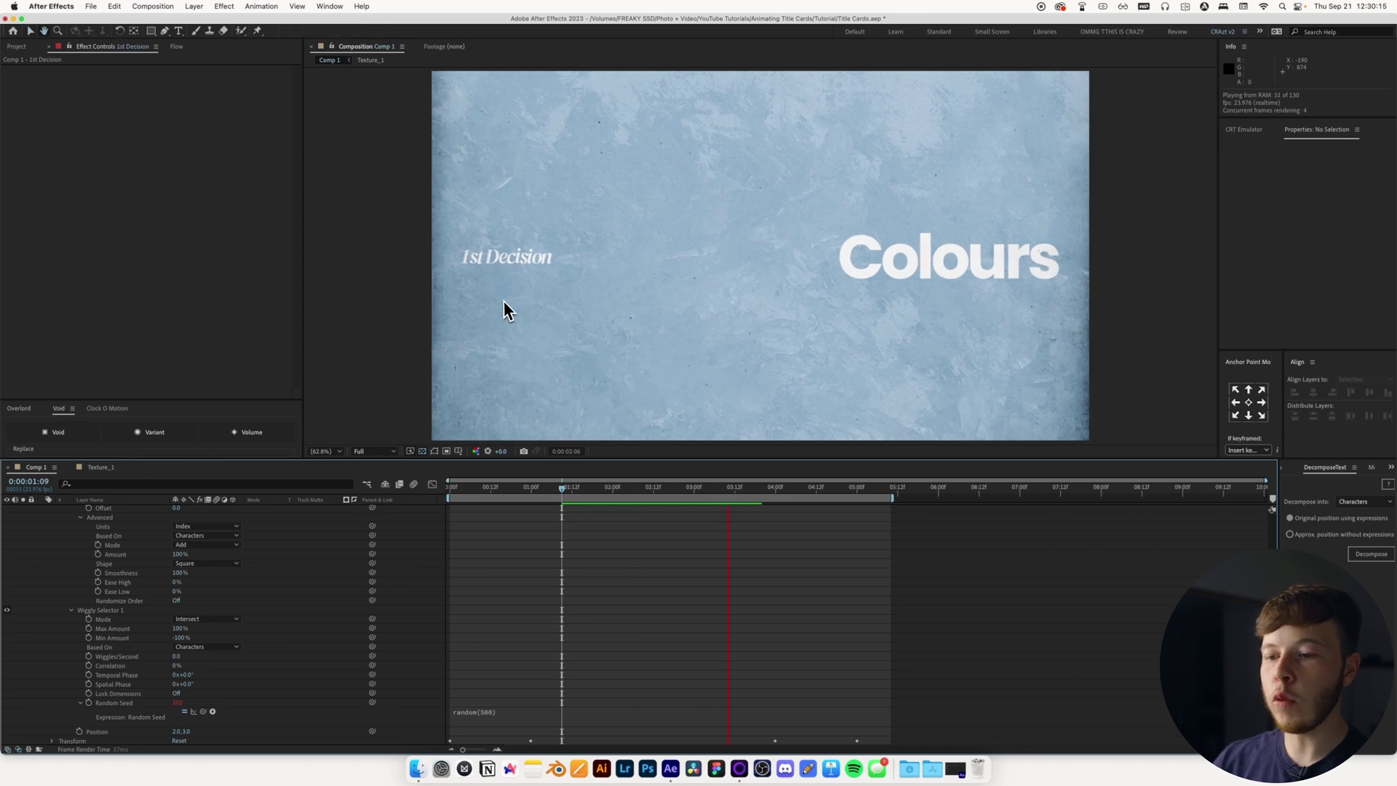
left_click(480, 712)
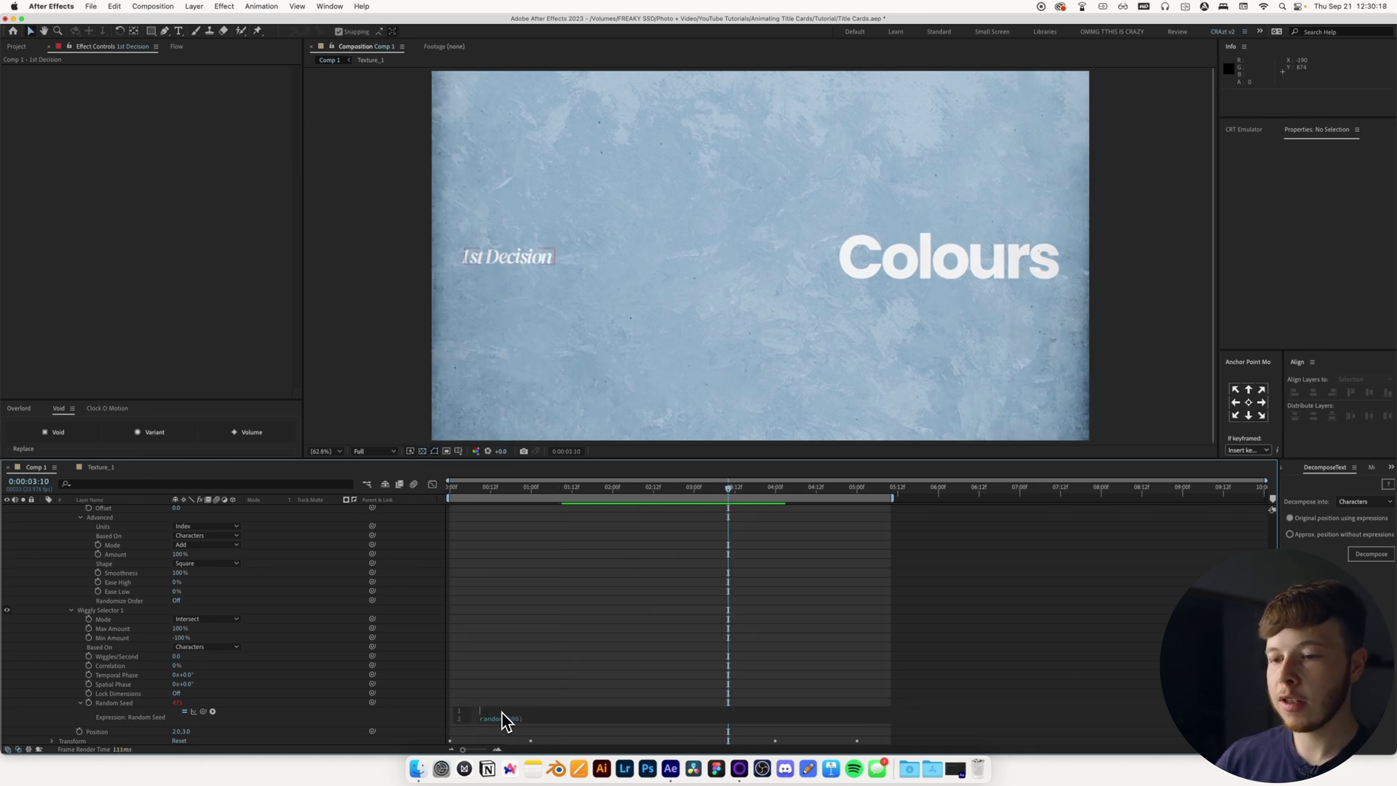
type("posterizeTime()")
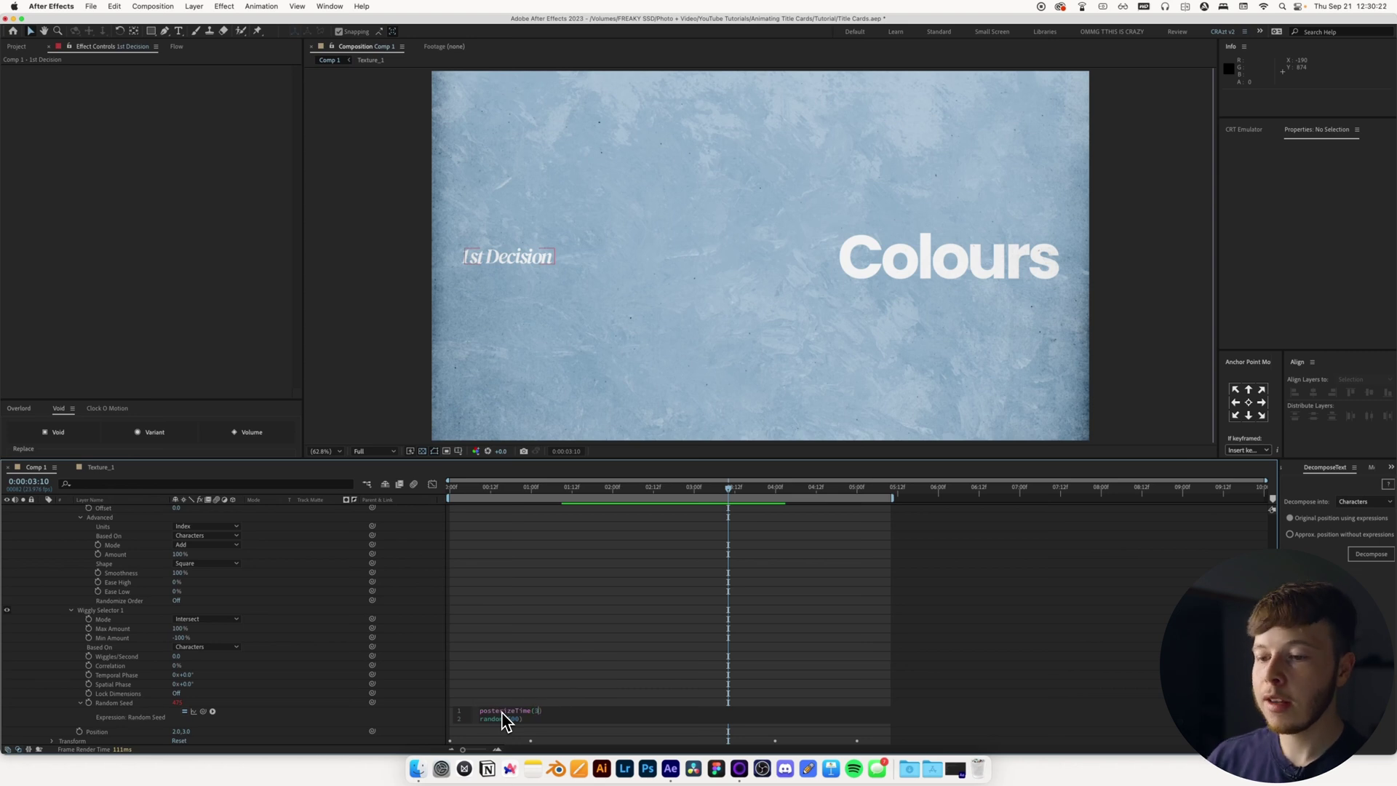
left_click(542, 657)
key("space")
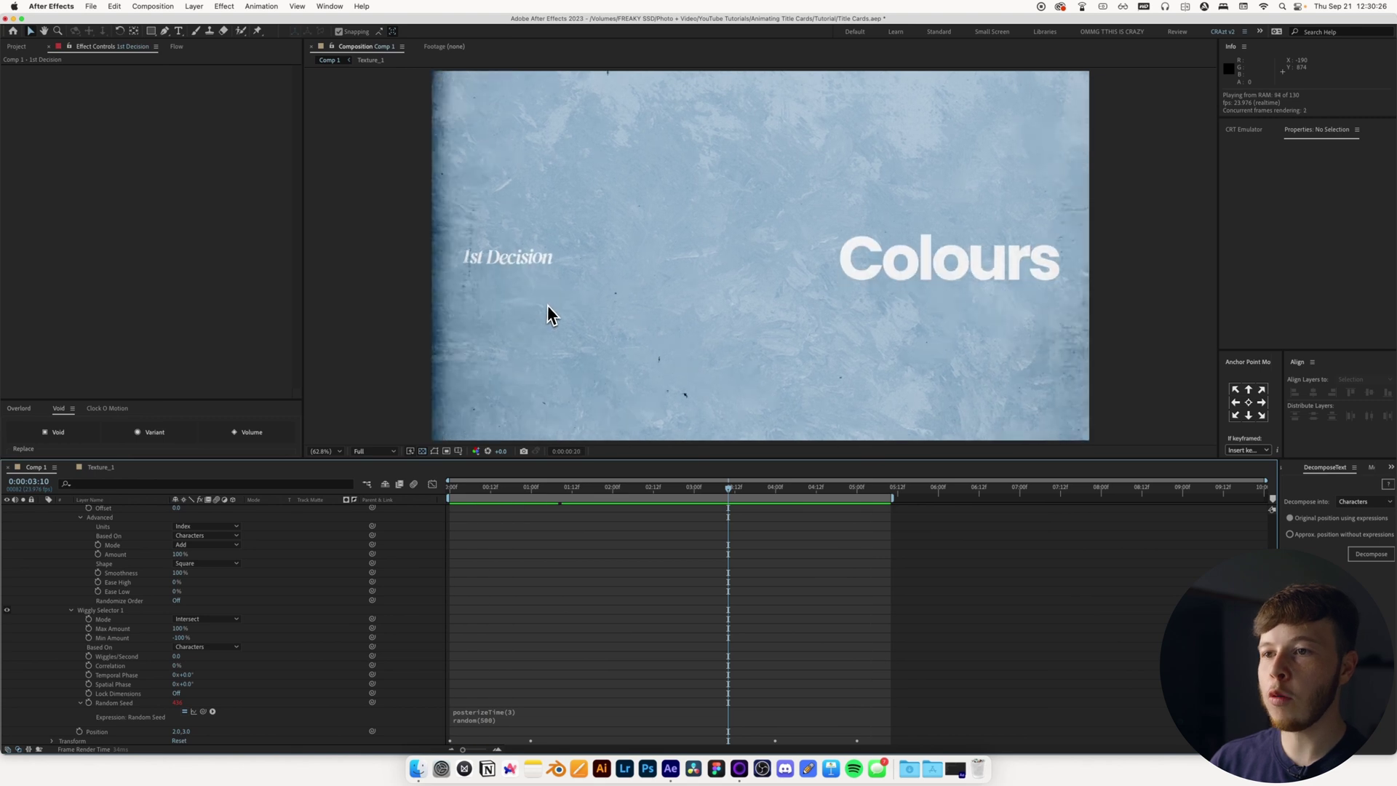
key("space")
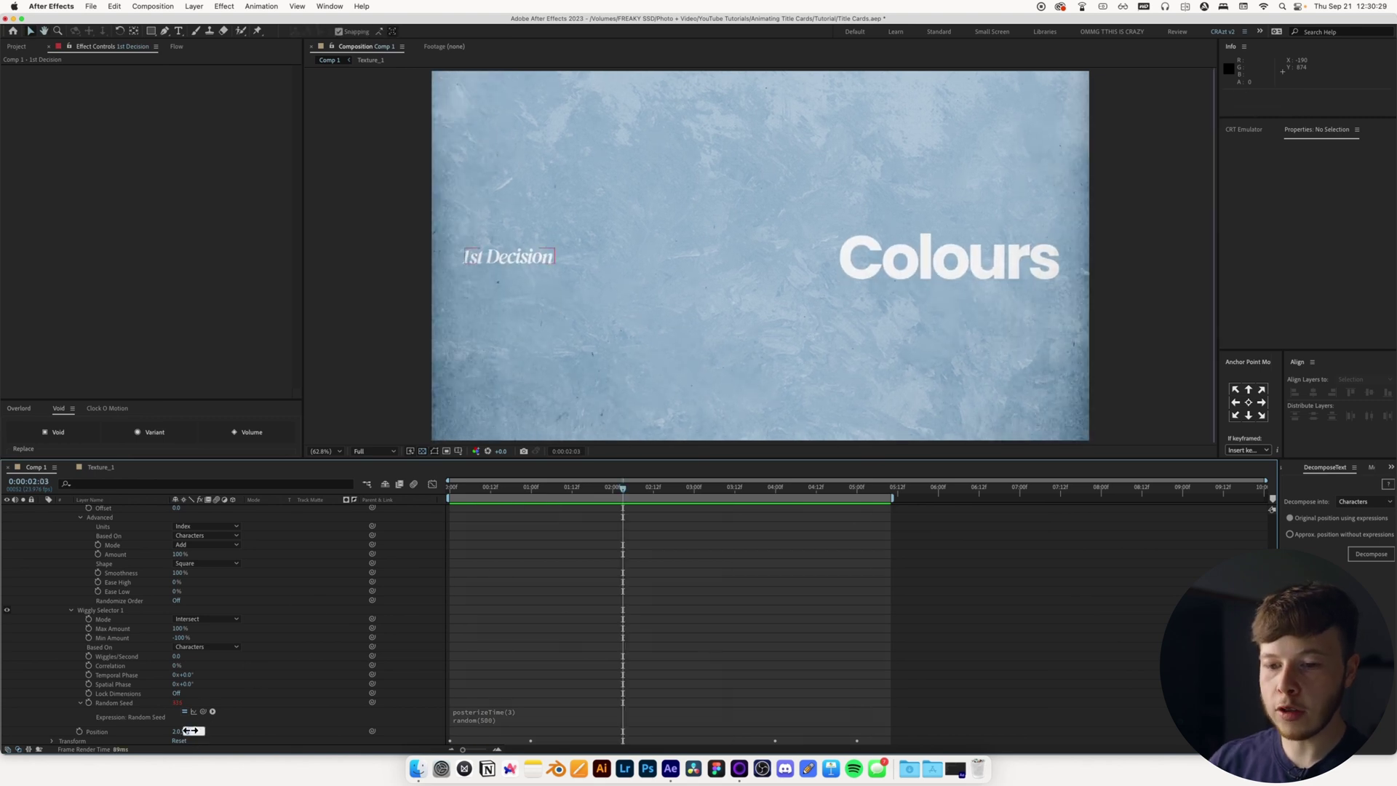
Set the animator Position offset to 1.0,2.0 and preview from the start
left_click(191, 730)
left_click(326, 735)
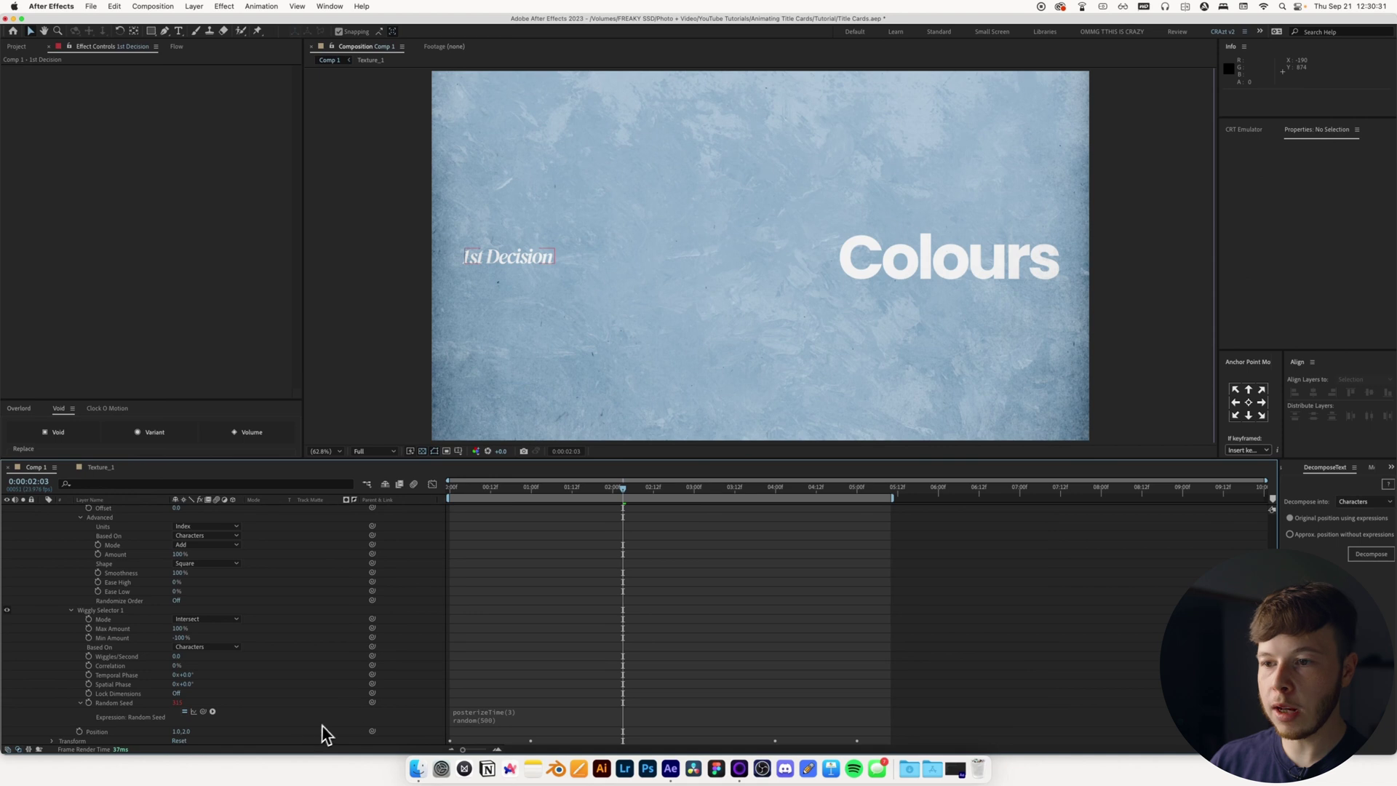
key("space")
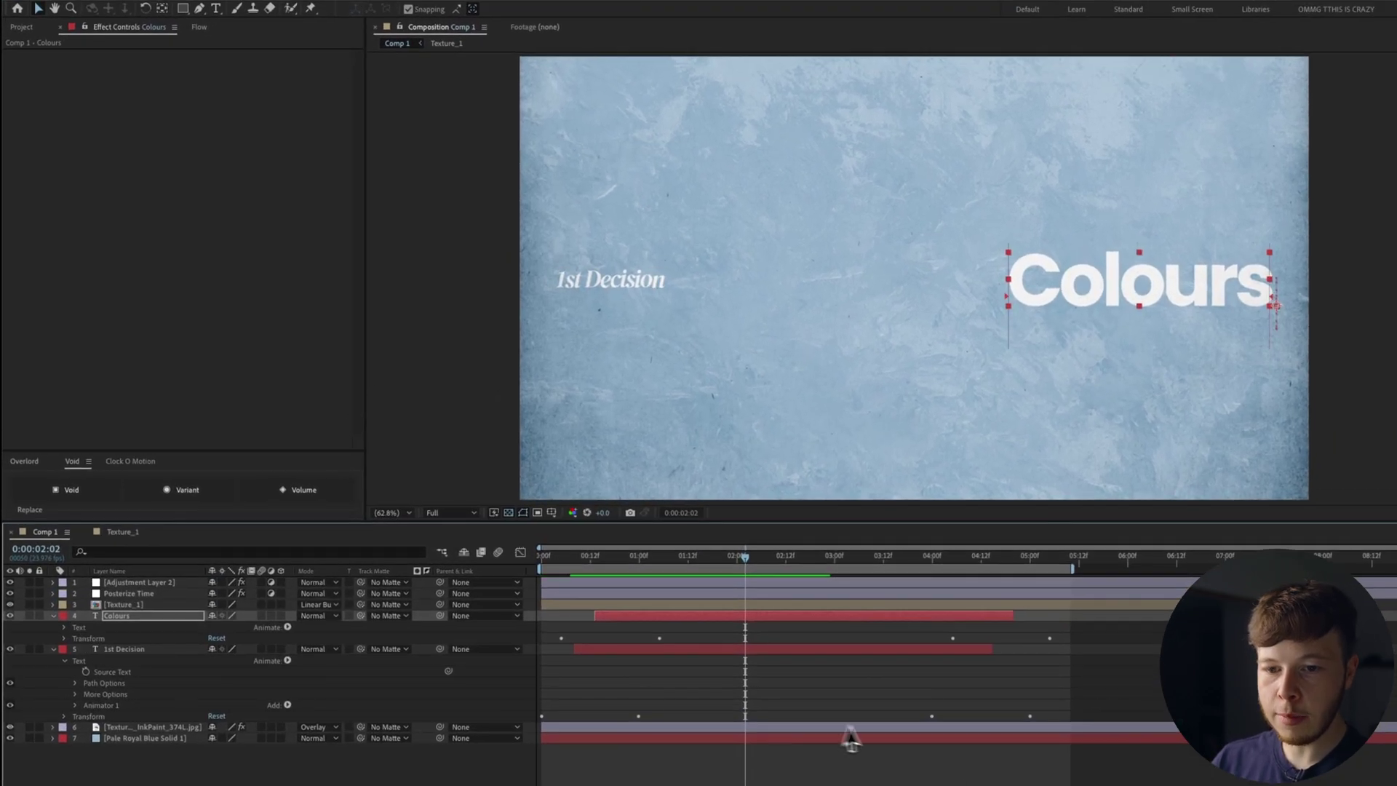
left_click(707, 639)
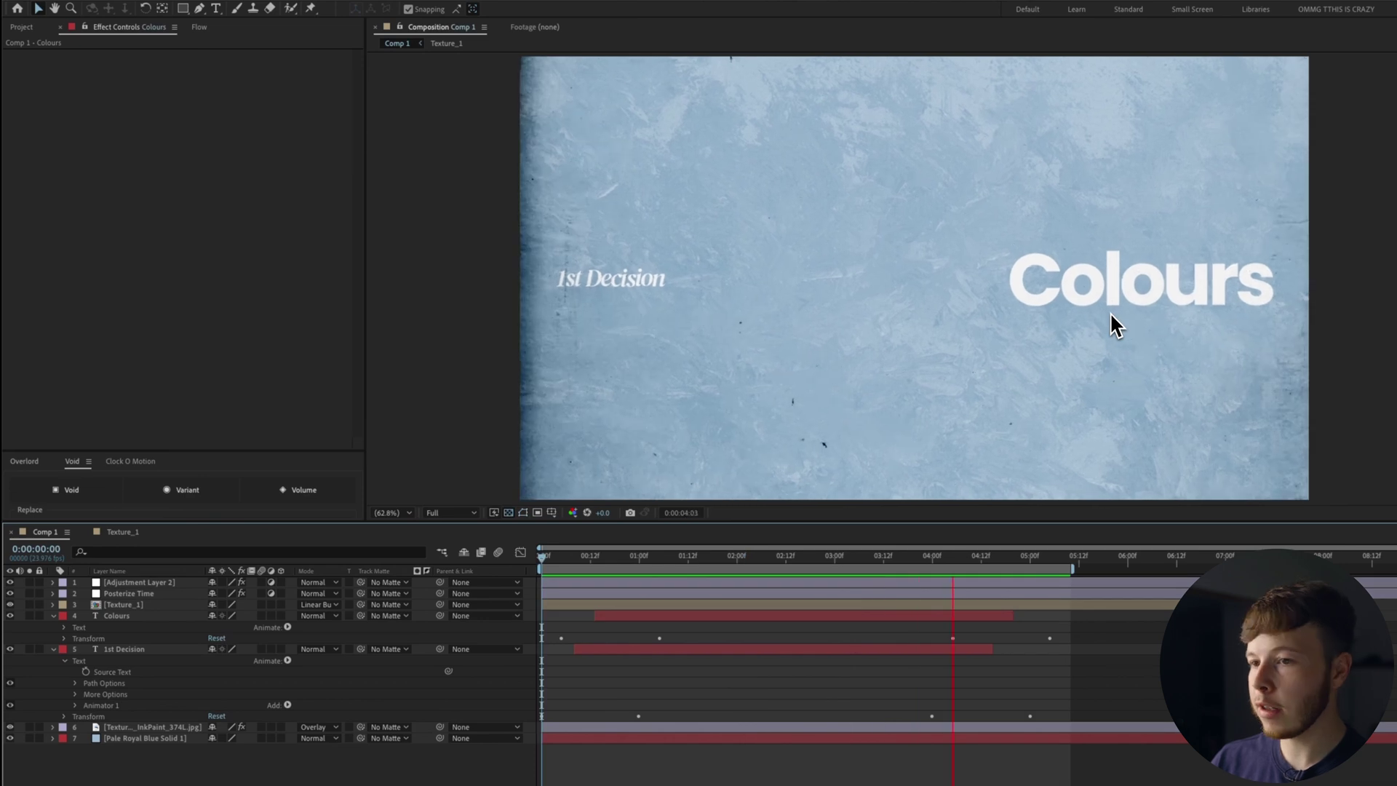
key("space")
key("space")
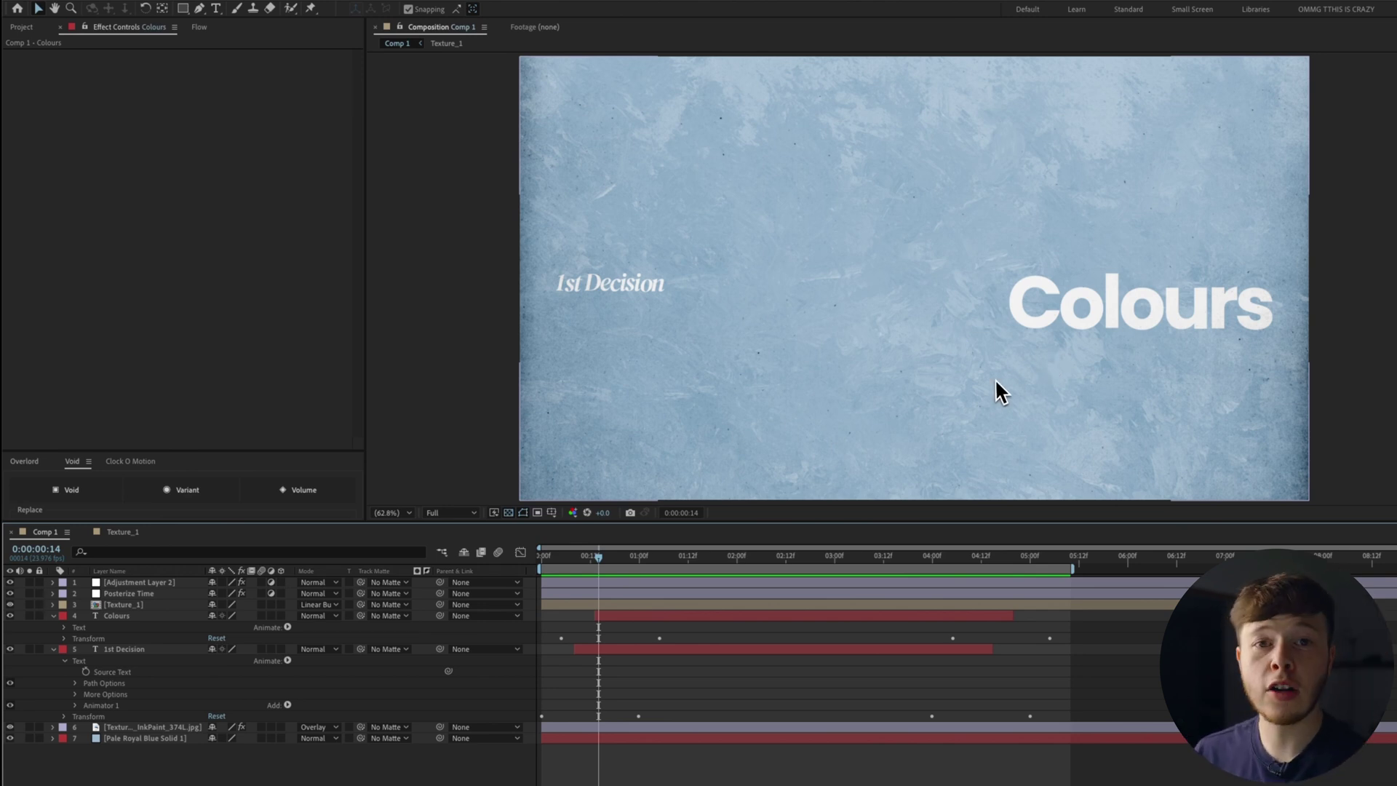
left_click(1160, 321)
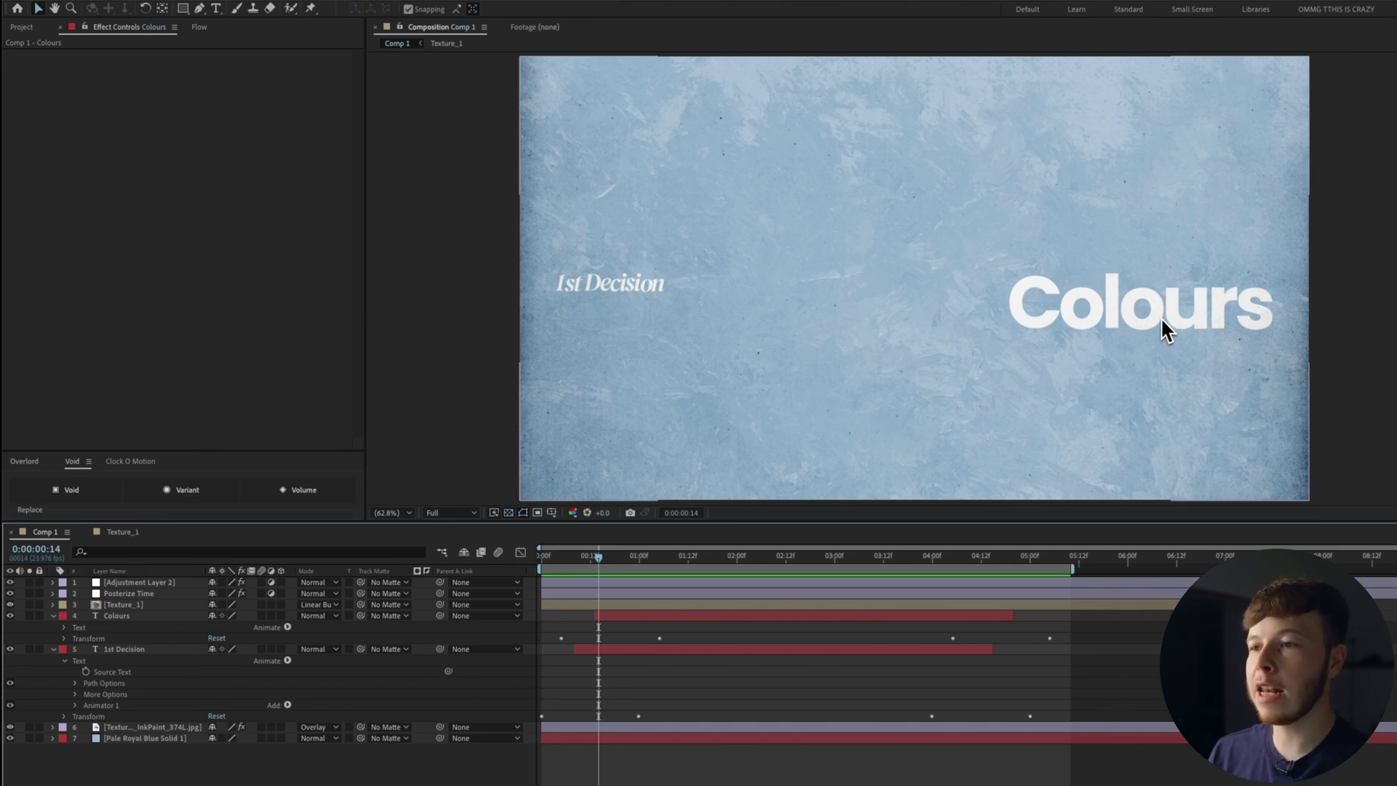
left_click(143, 618)
Apply Echo to Colours with the Composite In Back operator and a small negative Echo Time
key("ctrl+space")
type("ech")
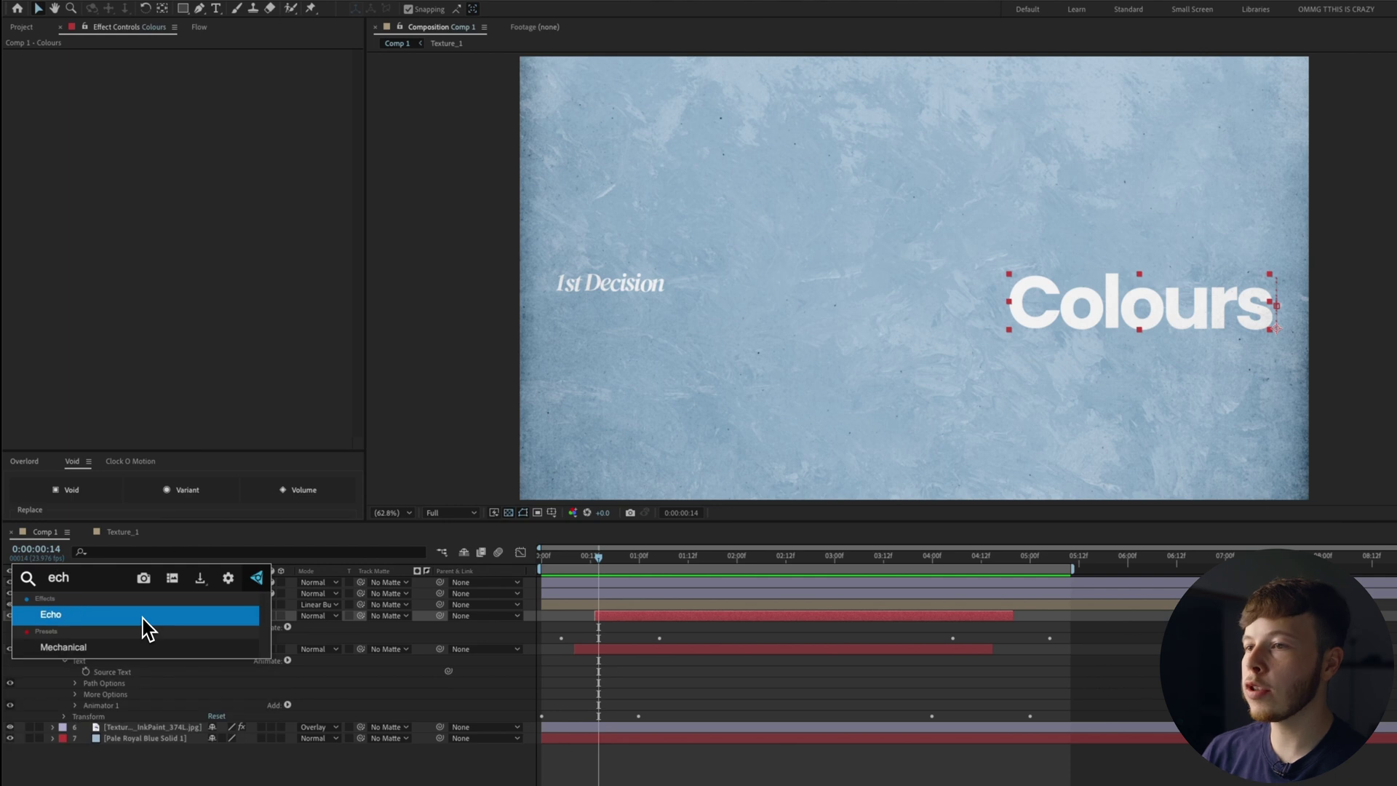
key("Return")
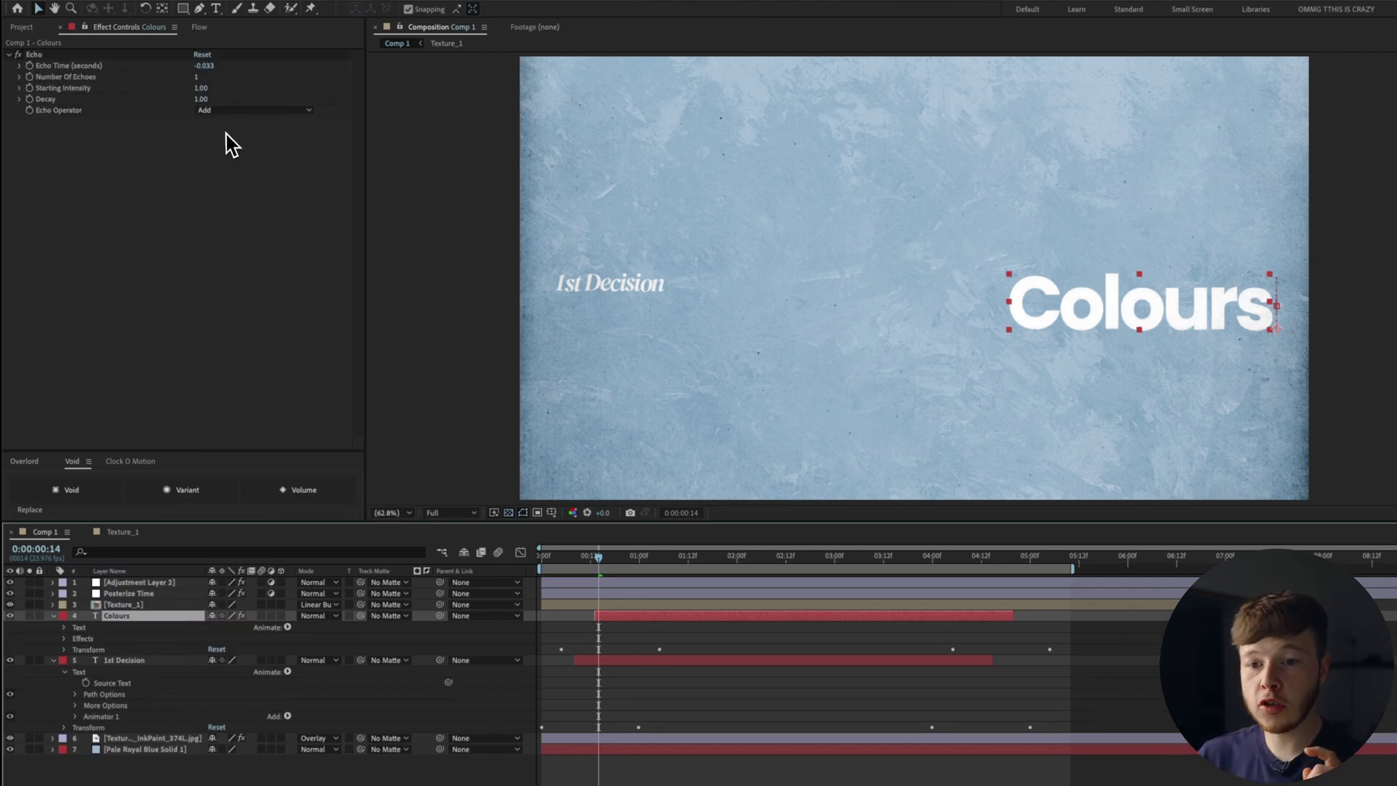
left_click(248, 110)
left_click(262, 186)
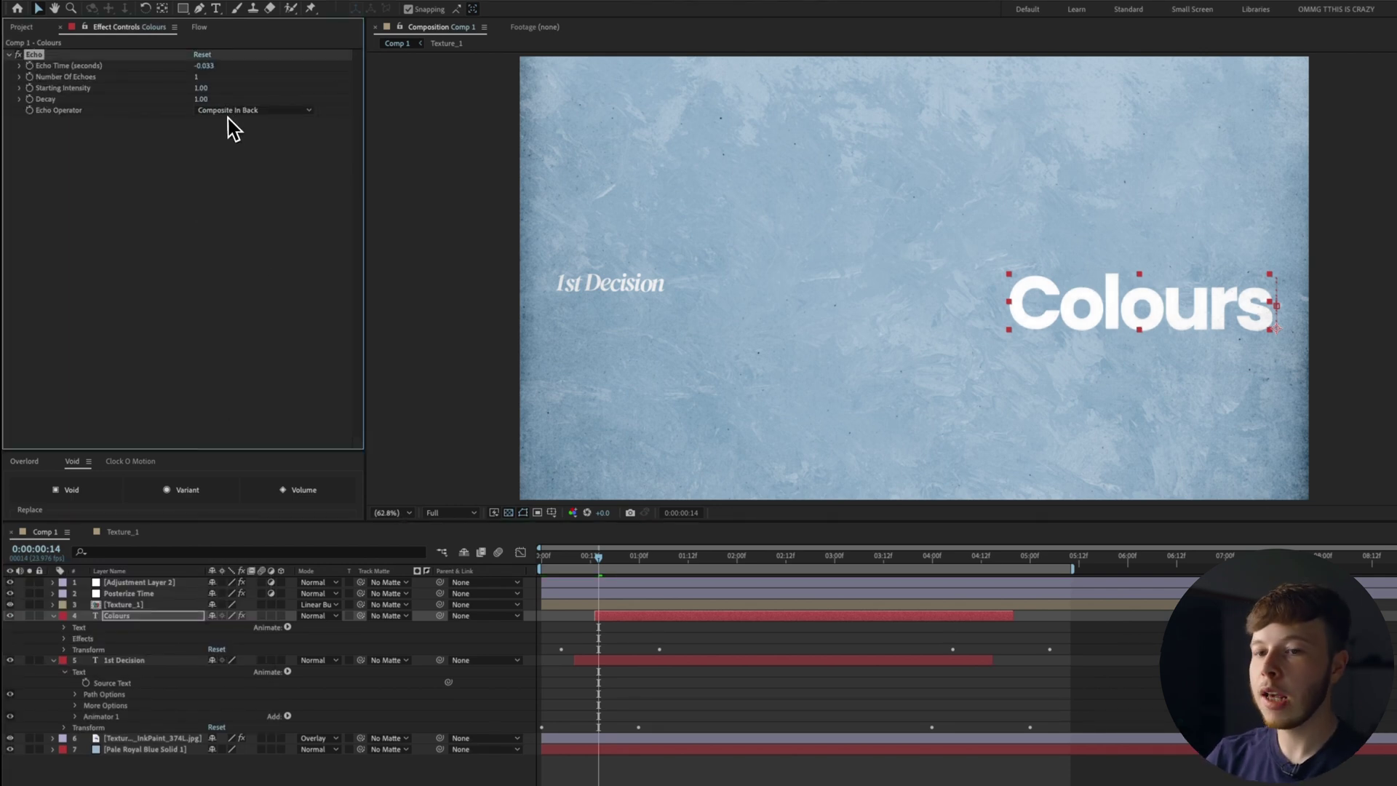
left_click(215, 79)
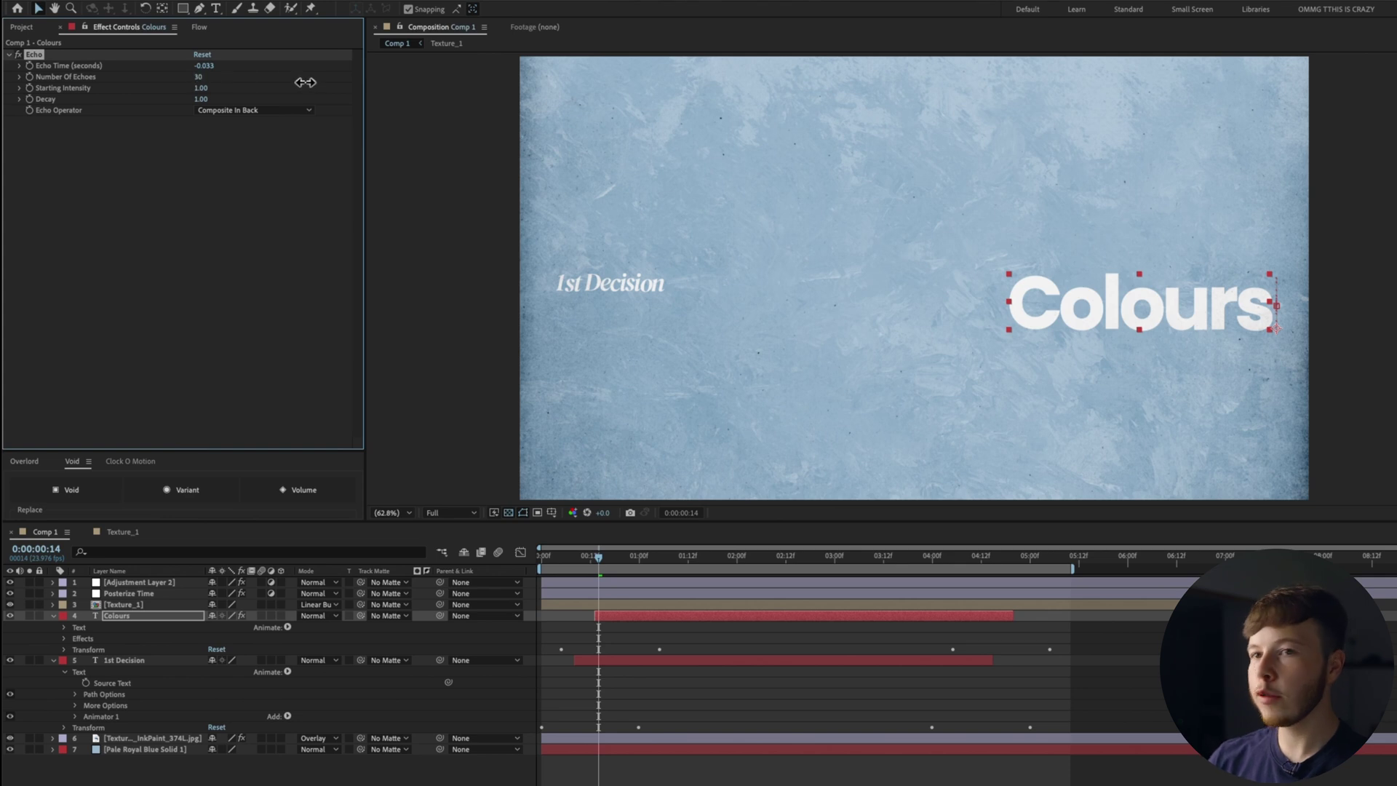
left_click(206, 66)
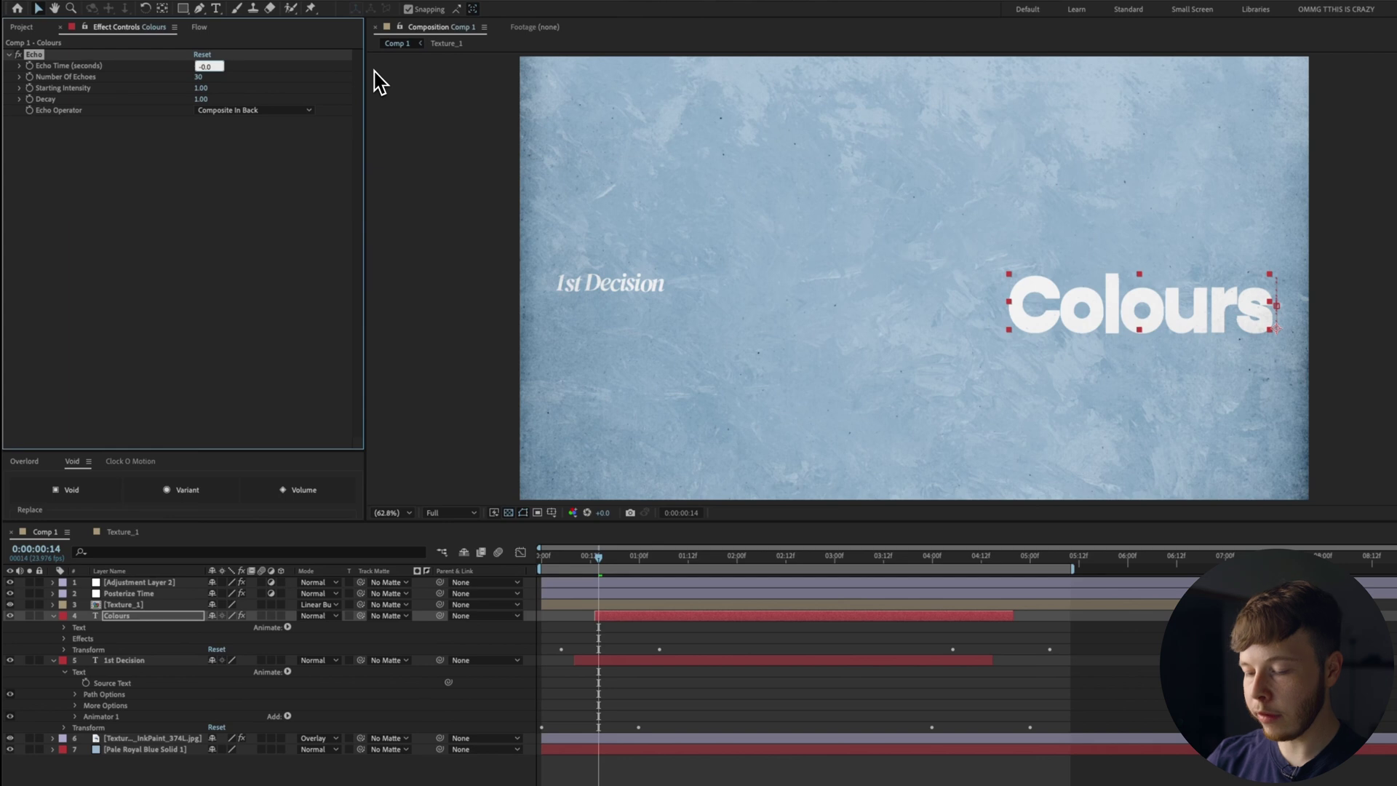
type("-0.001")
key("Return")
left_click(566, 557)
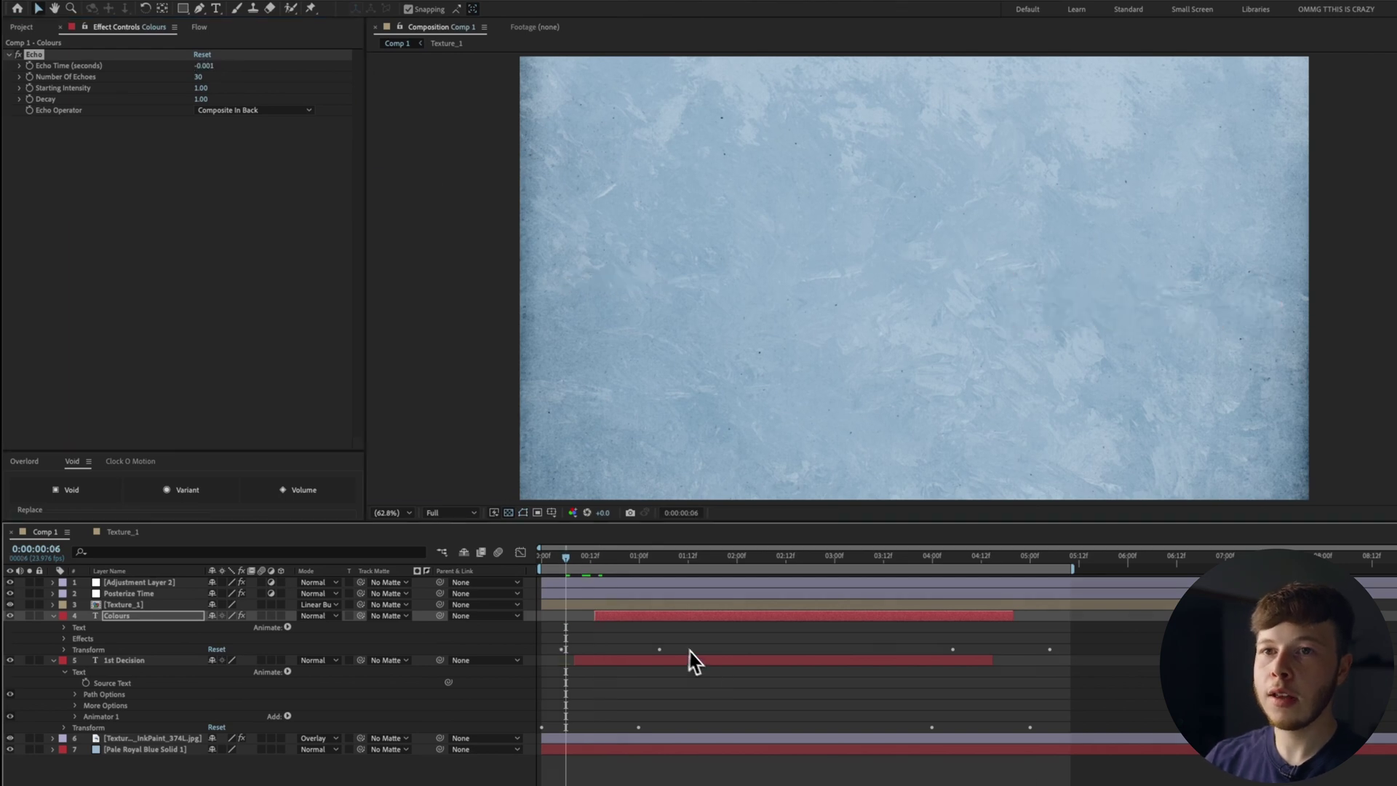
key("space")
Set Echo Time to -0.003 with 40 echoes and preview the trail
left_click(207, 66)
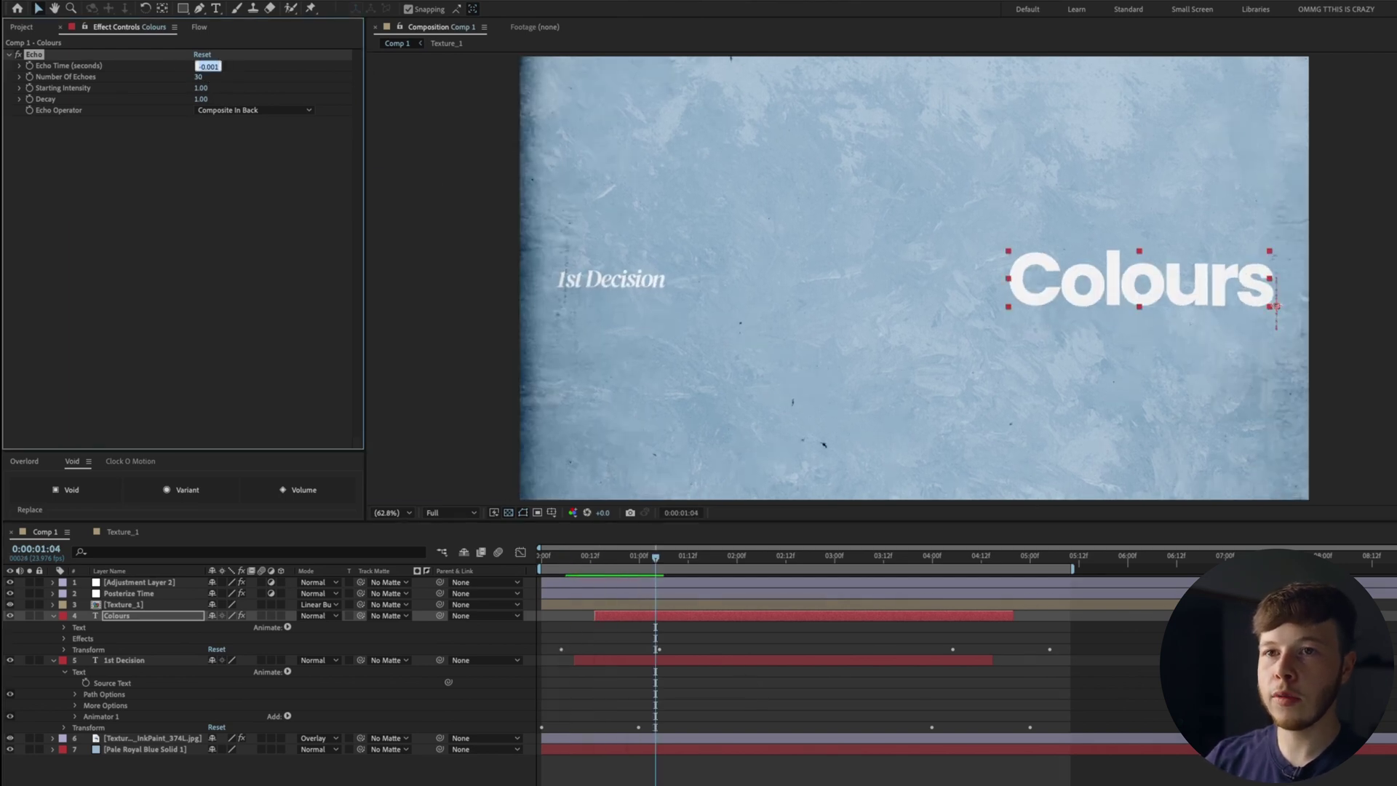
left_click(199, 77)
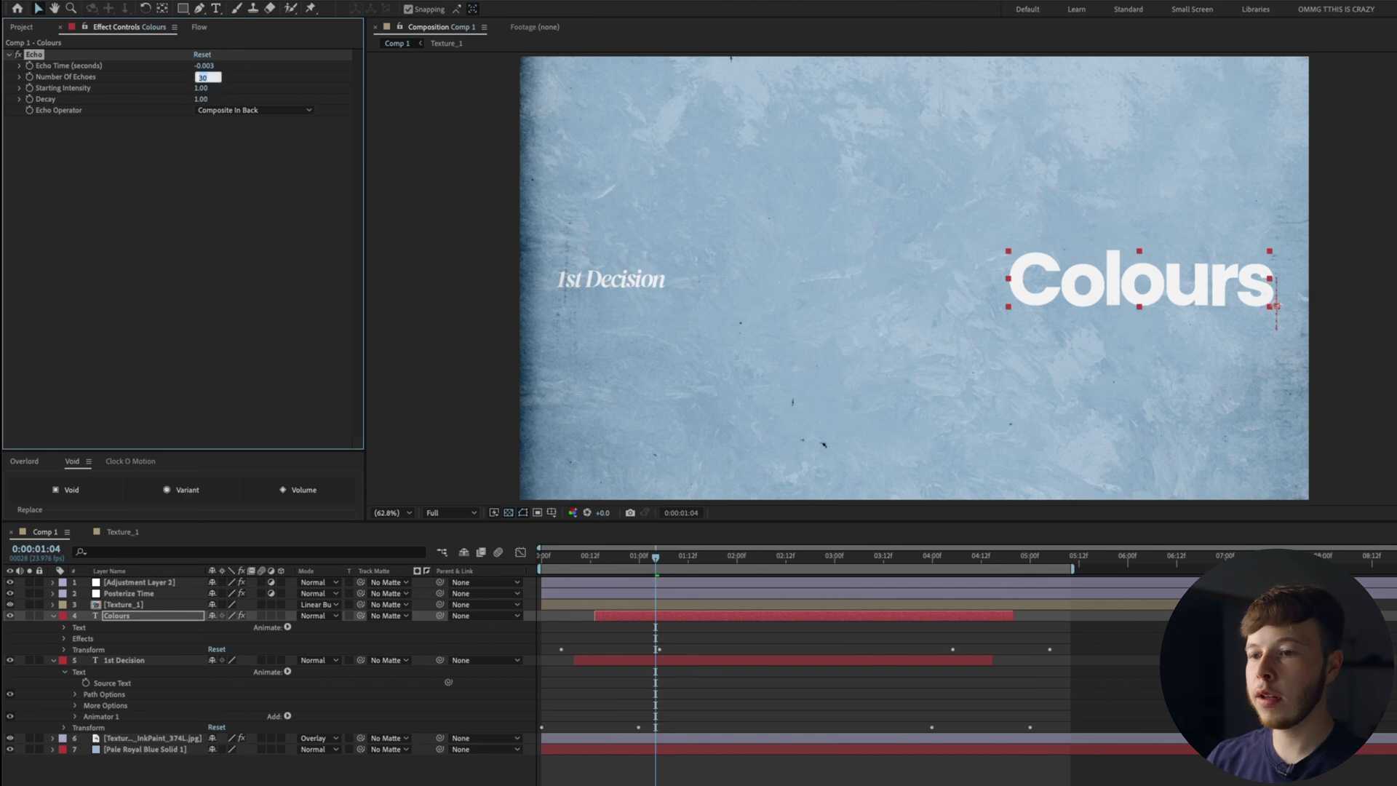
type("40")
key("Return")
key("space")
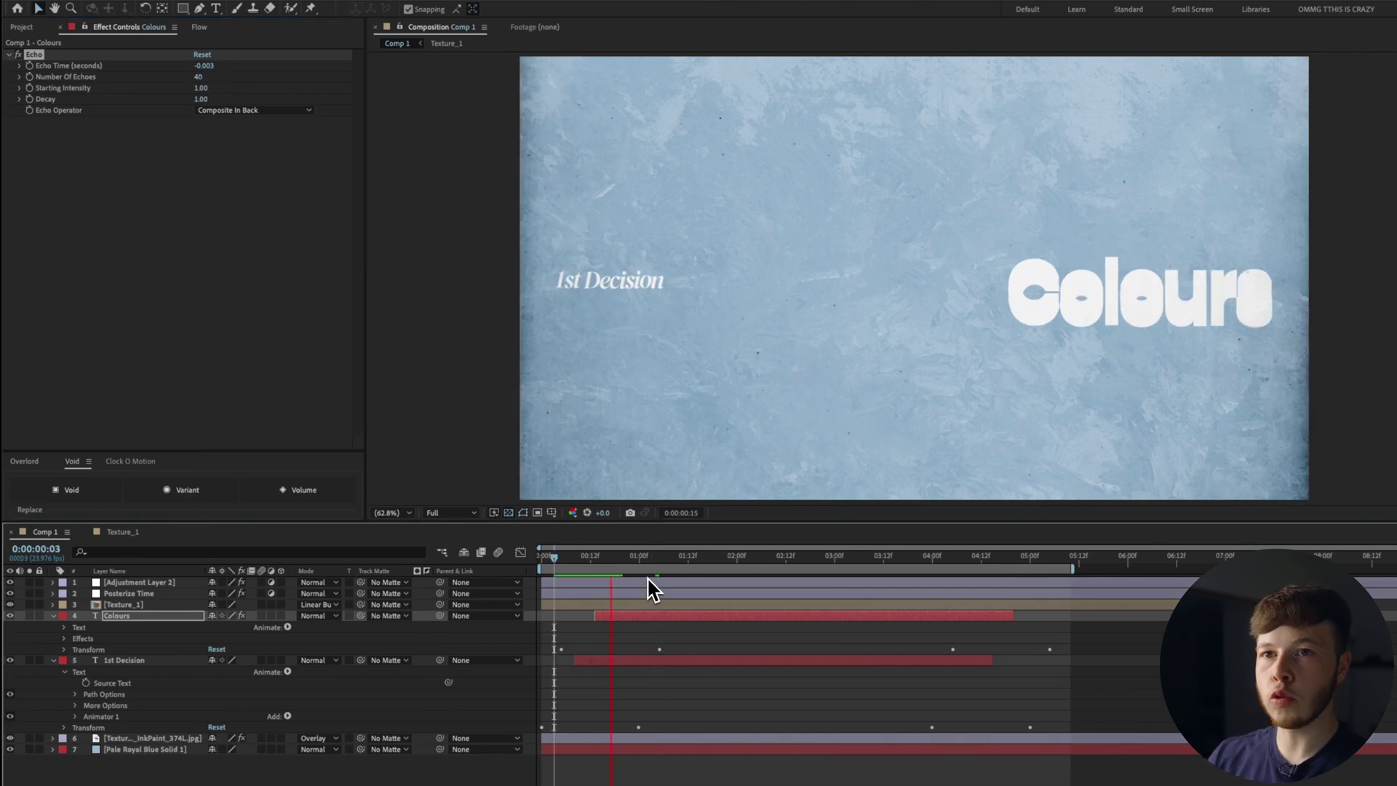
Copy the Echo effect from Colours onto the 1st Decision layer
left_click(53, 56)
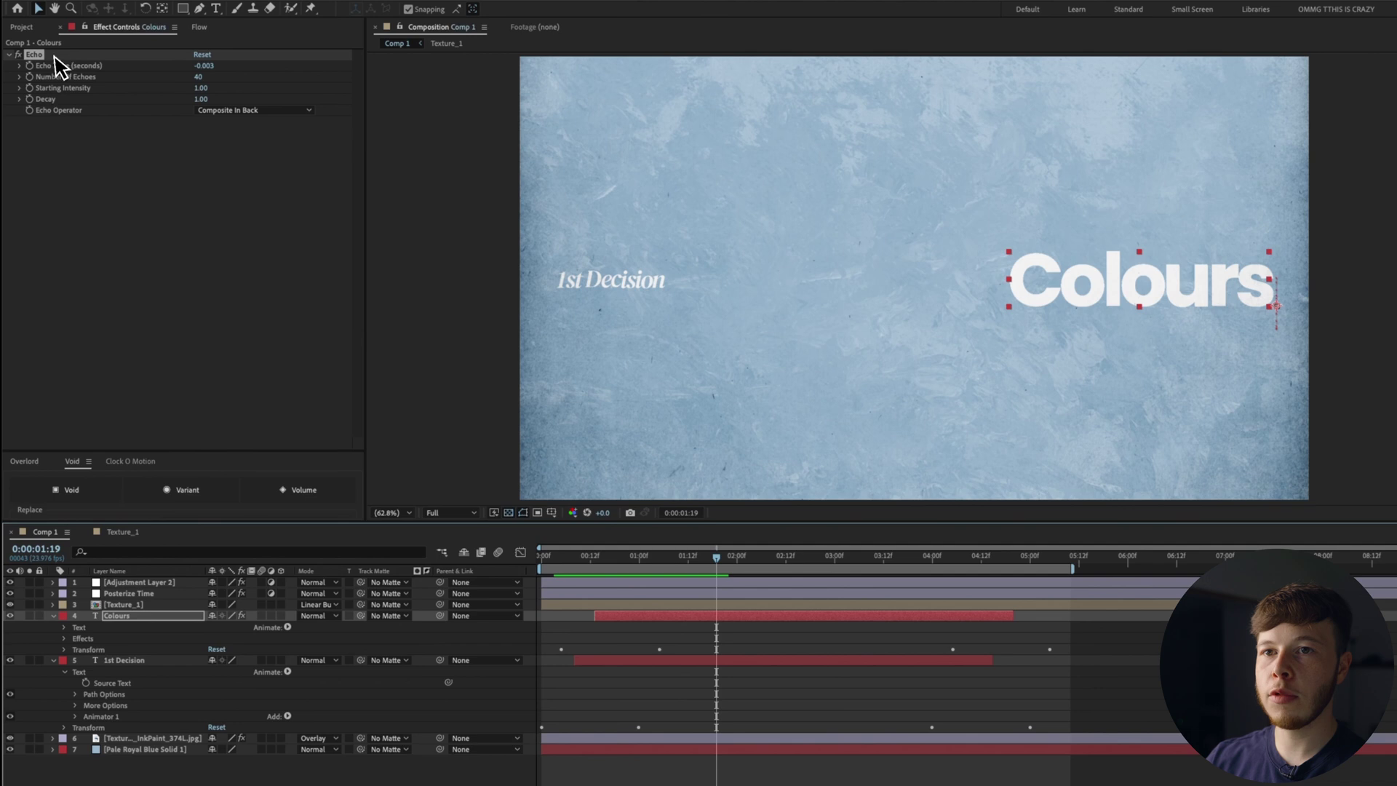
key("ctrl+c")
left_click(138, 661)
key("ctrl+v")
left_click(630, 774)
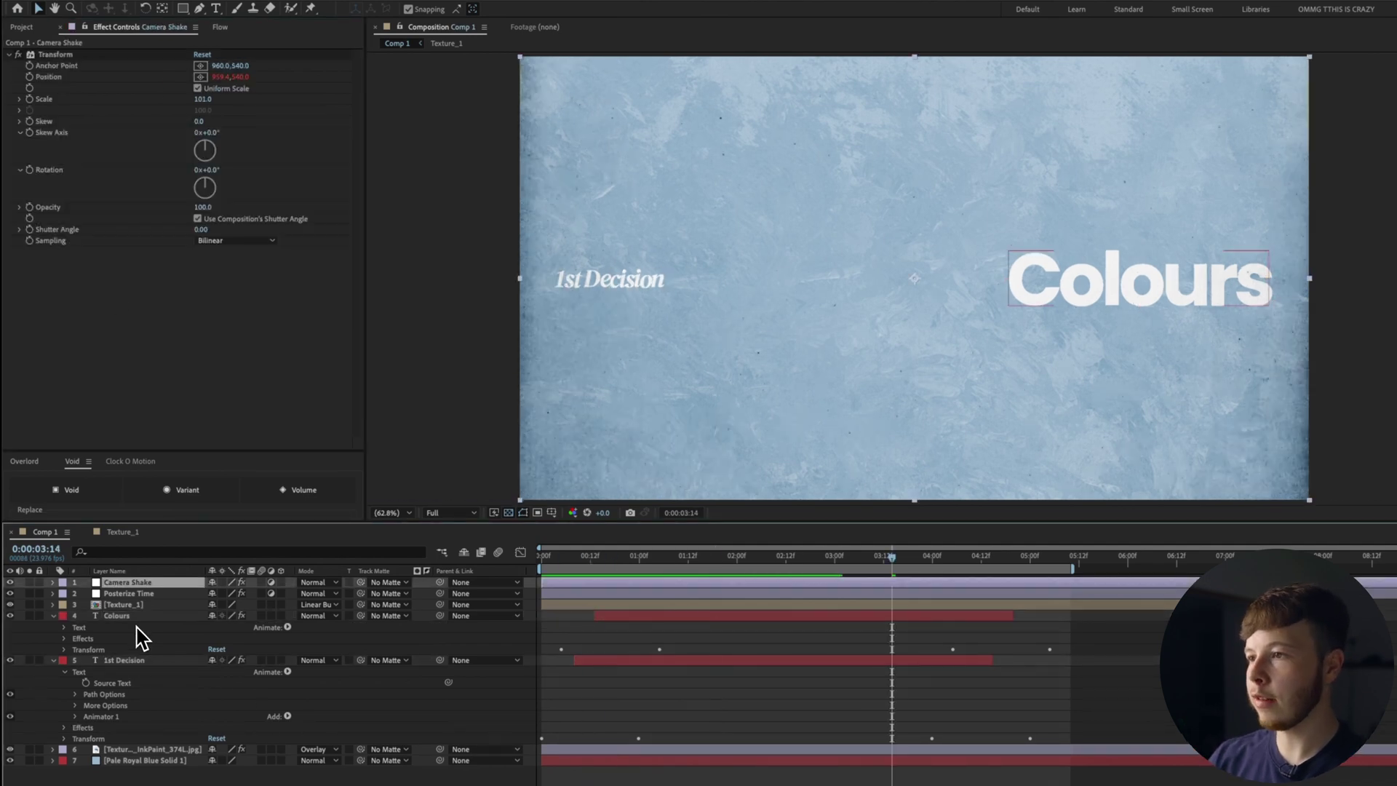
Add a new adjustment layer named Flicker
key("ctrl+alt+y")
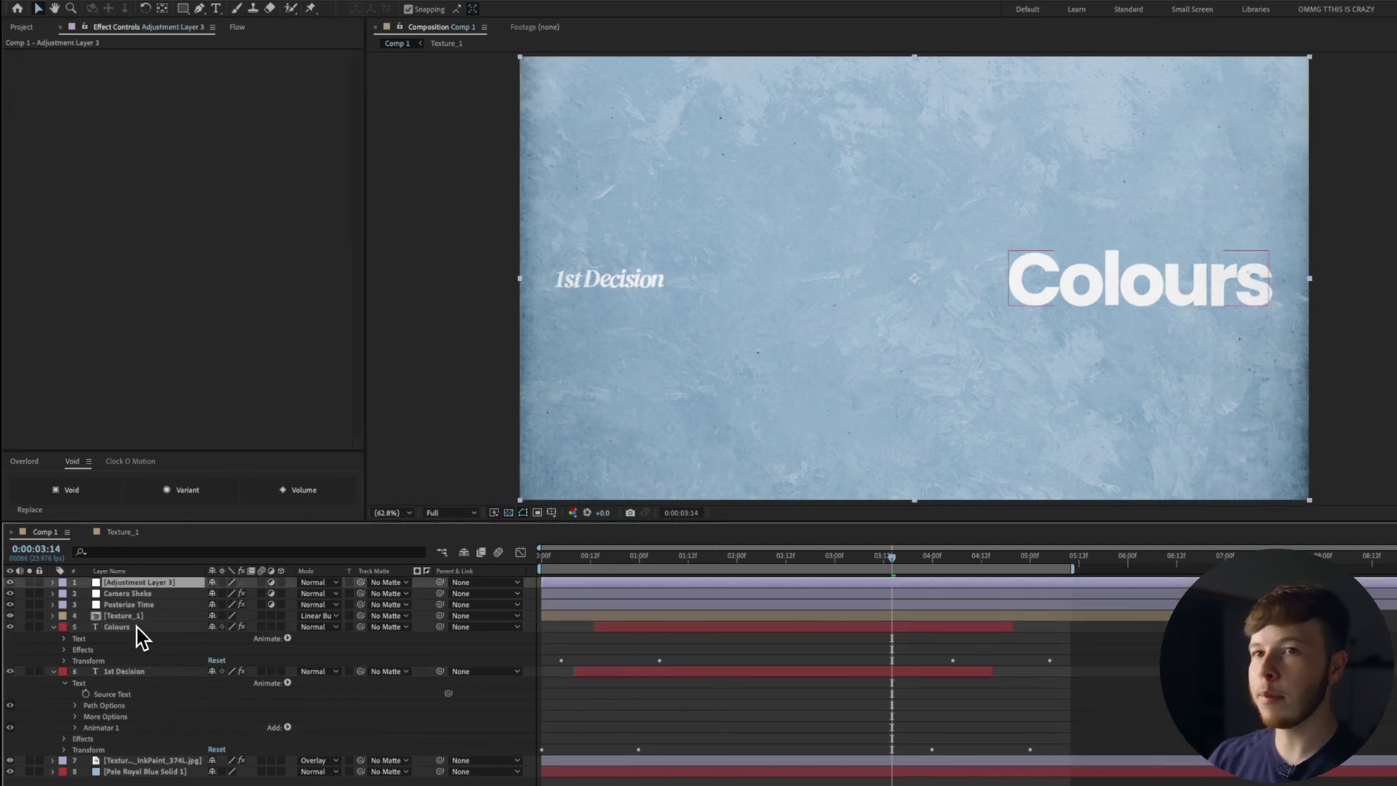
key("Return")
type("Flicker")
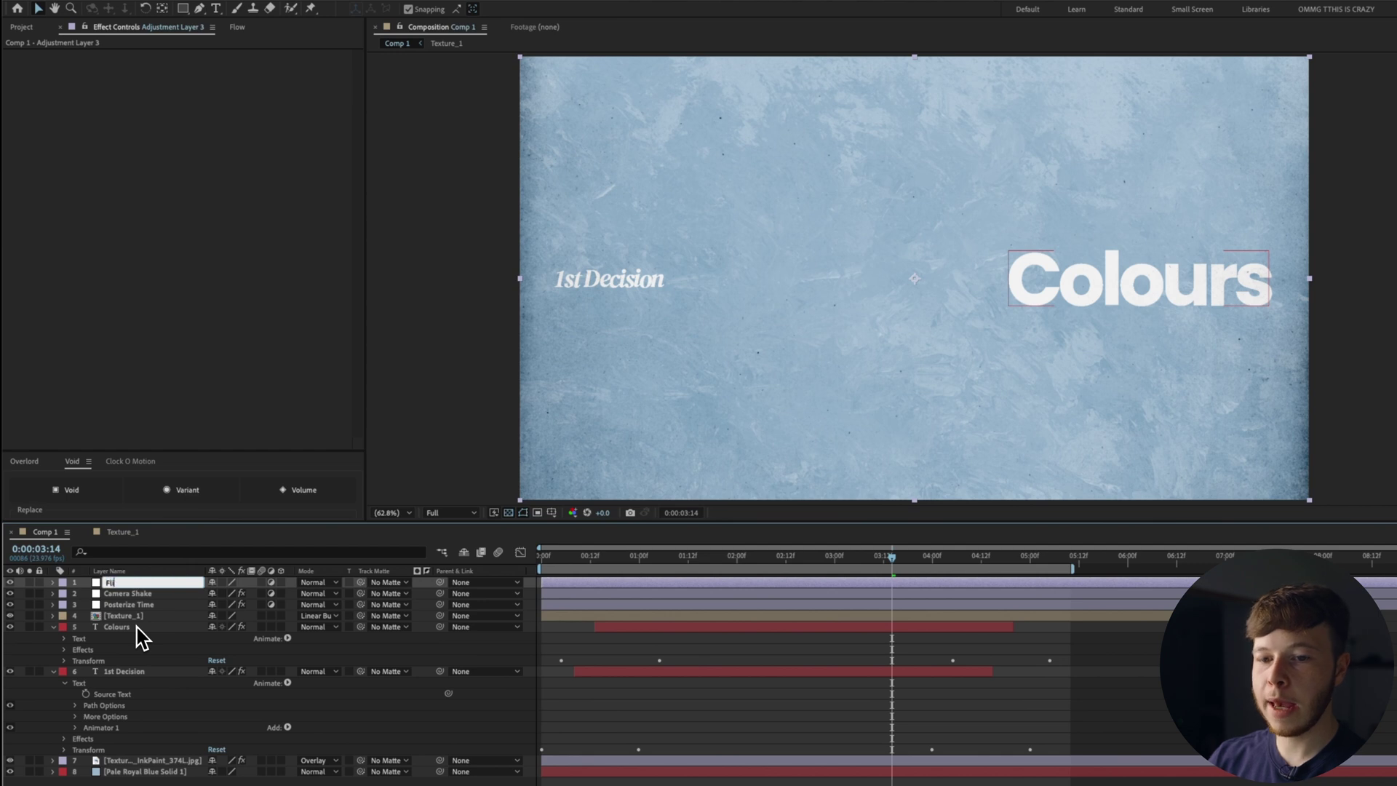
key("Return")
Apply Curves to the Flicker layer and add a point to its graph
key("ctrl+space")
type("l")
key("BackSpace")
type("curves")
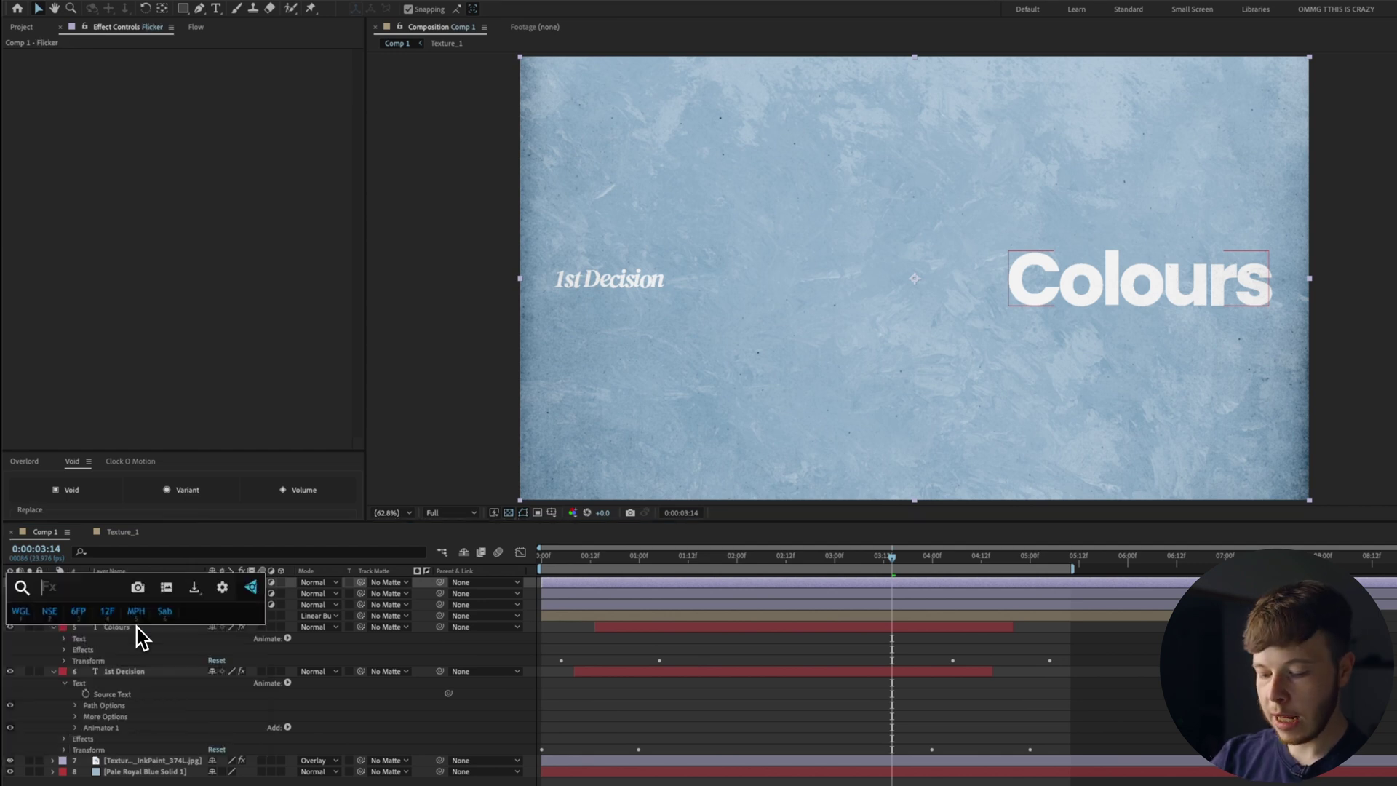
key("Return")
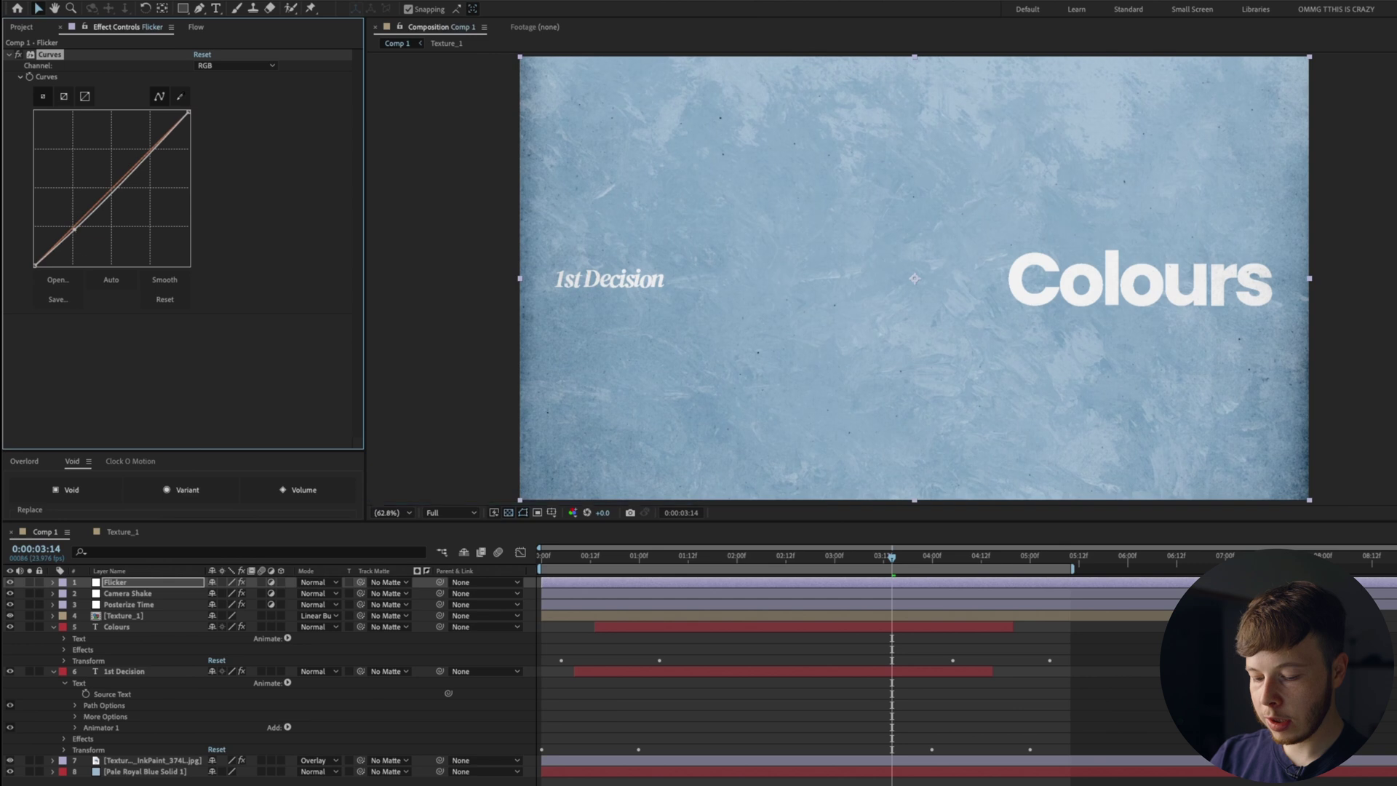
left_click(157, 147)
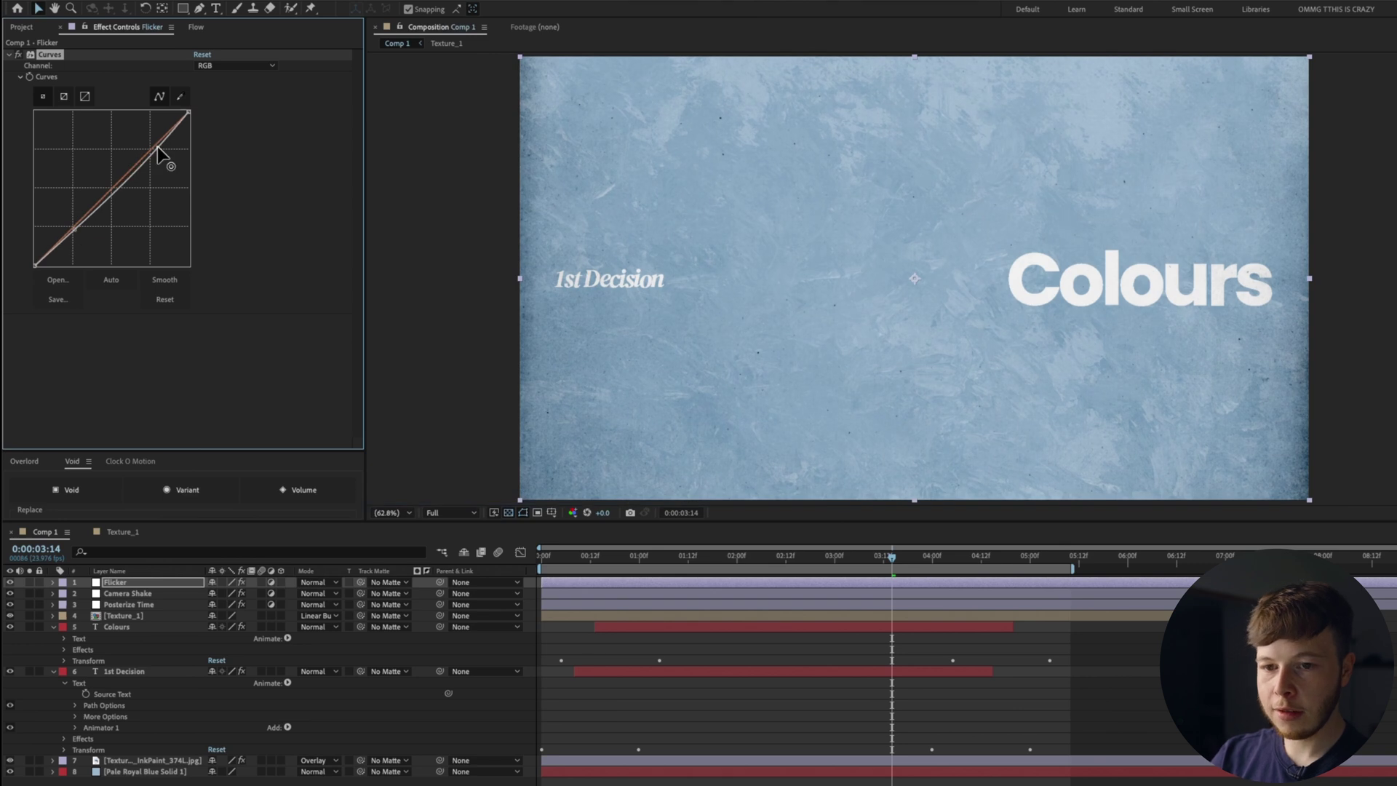
Write a posterizeTime(6) wiggle expression on Flicker's Opacity
left_click(121, 583)
key("t")
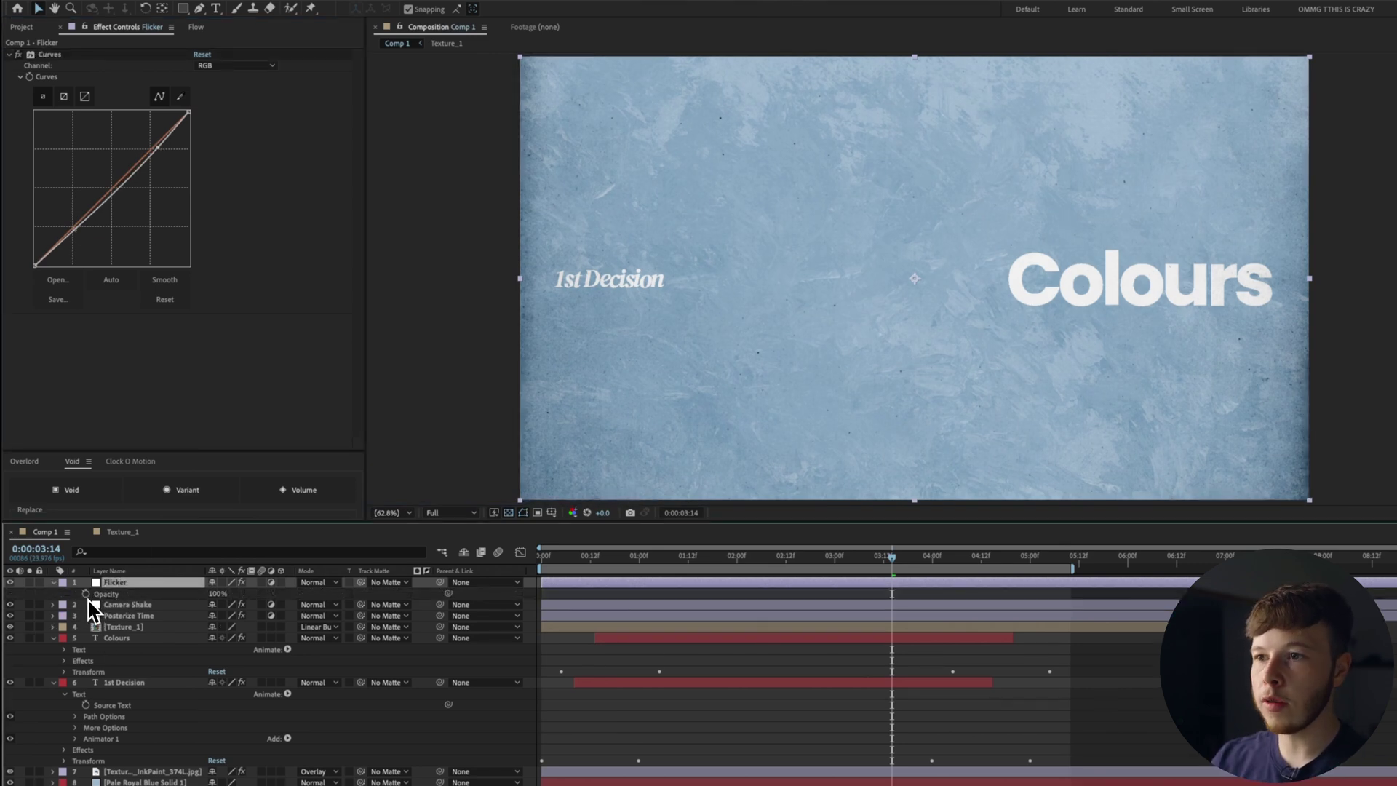
left_click(87, 594, "alt")
type("posterizeTime(6)")
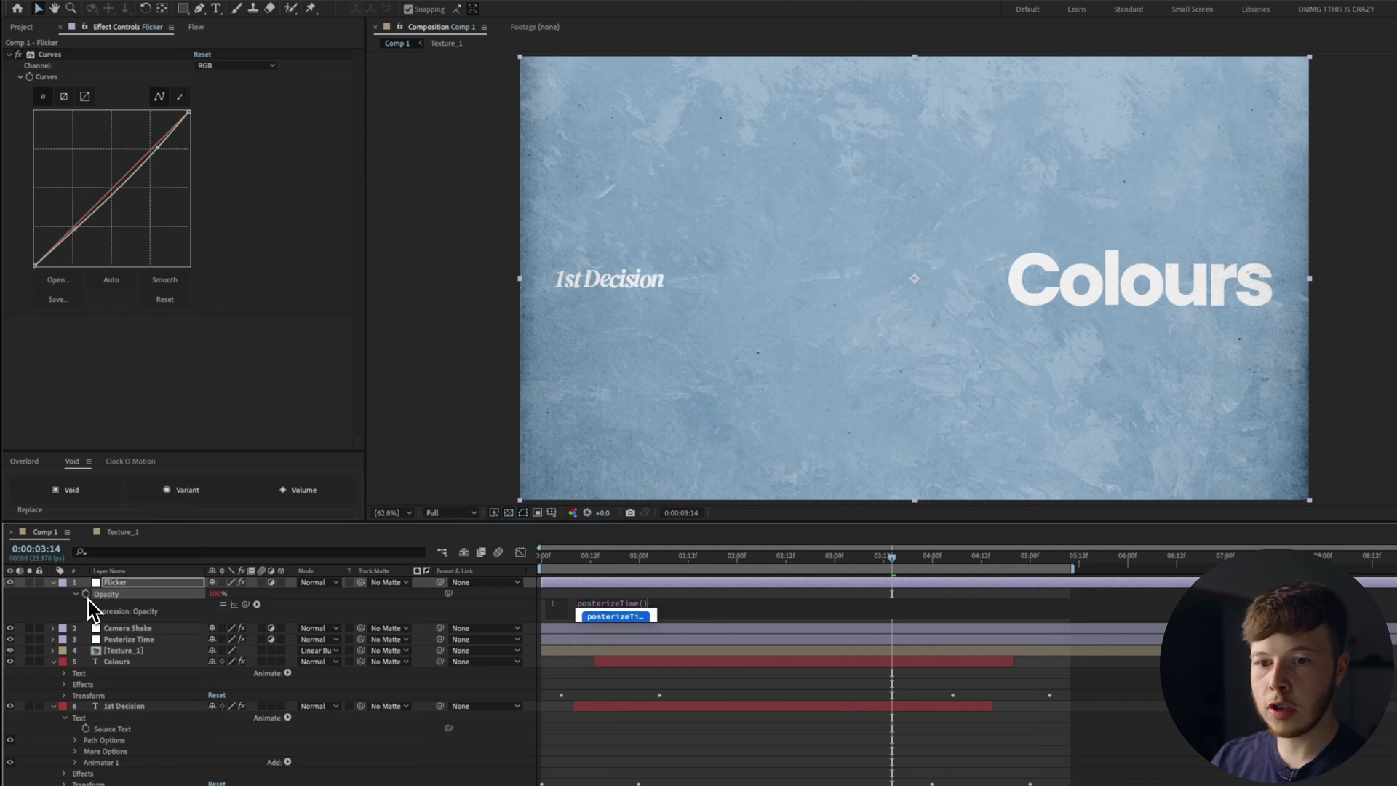
key("Return")
type("wigg")
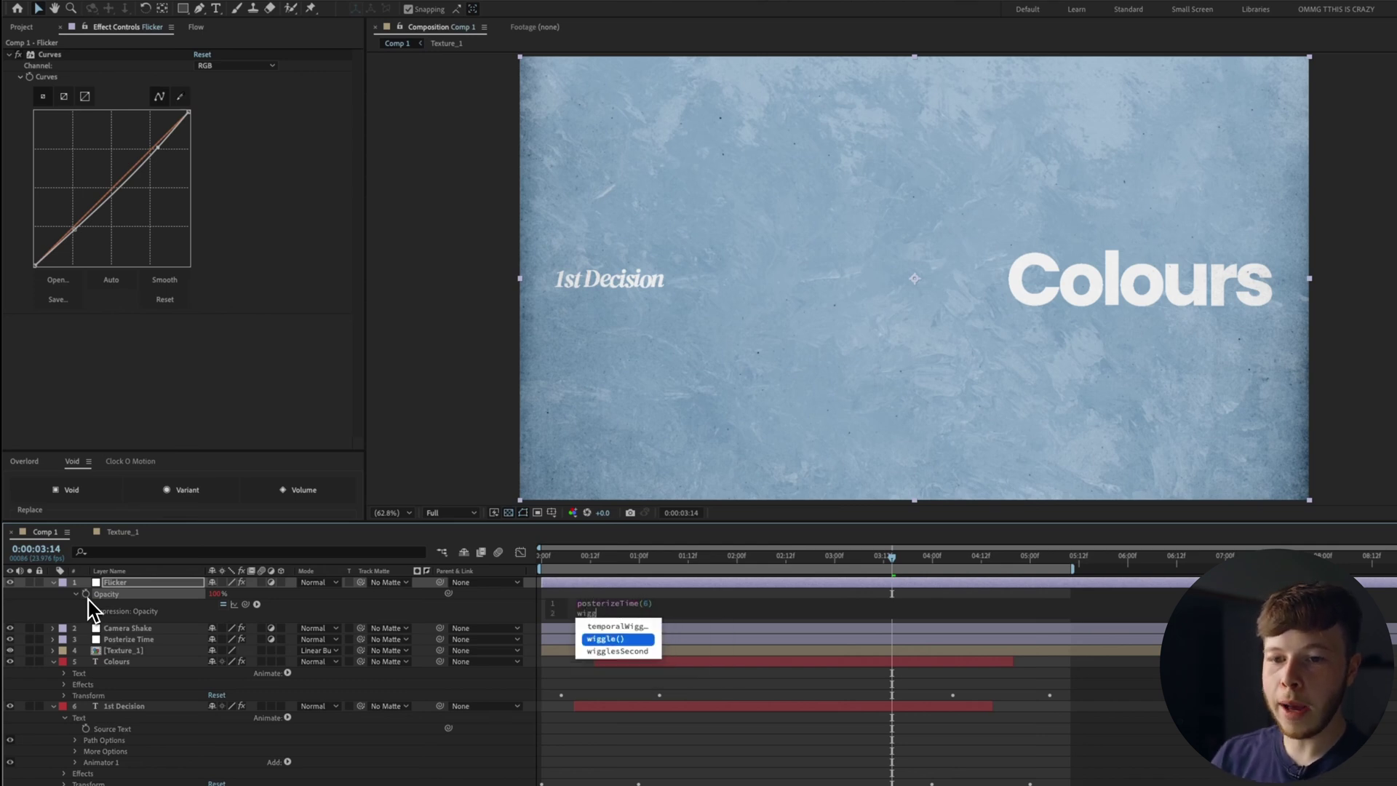
type("le()10,10")
key("Return")
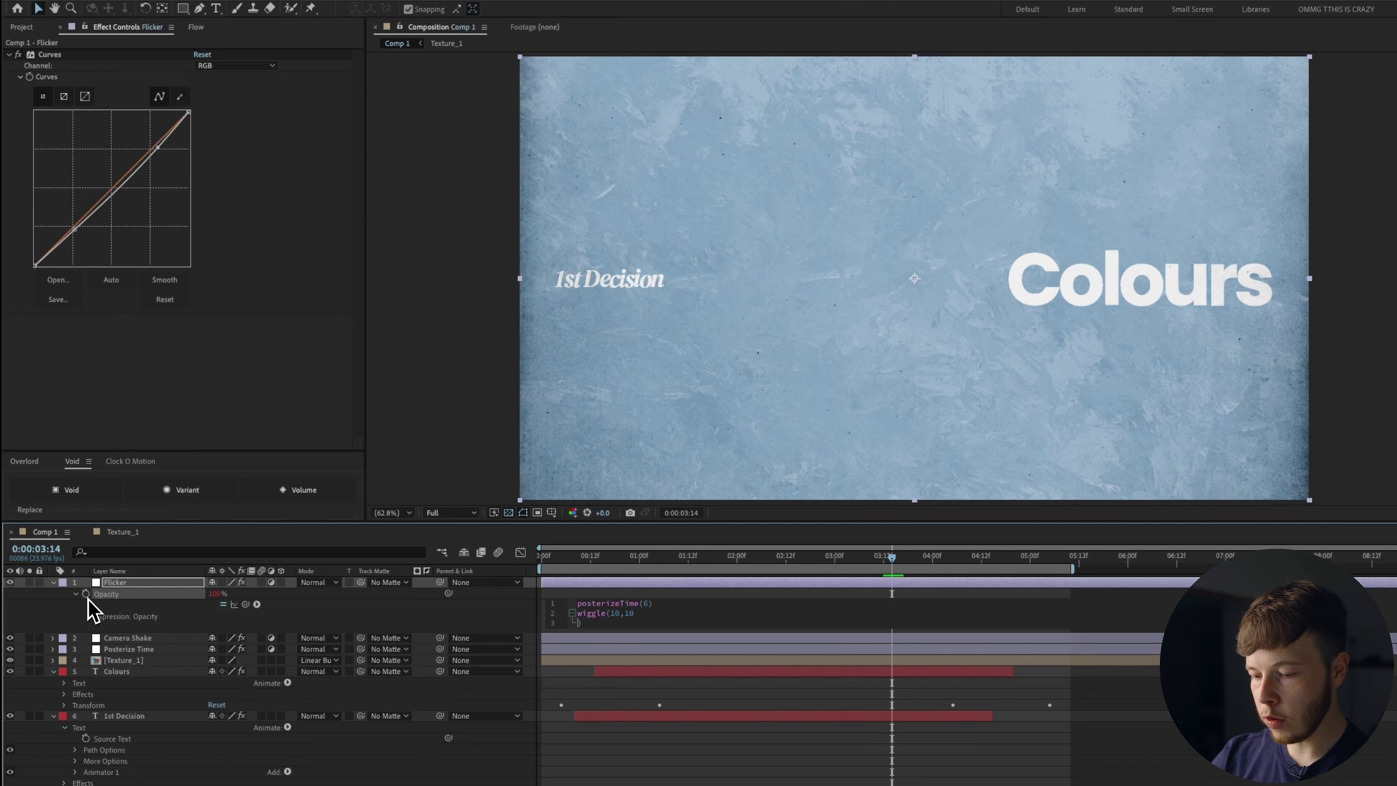
key("BackSpace")
Commit the Opacity expression and play the comp to check the flicker
left_click(830, 751)
key("space")
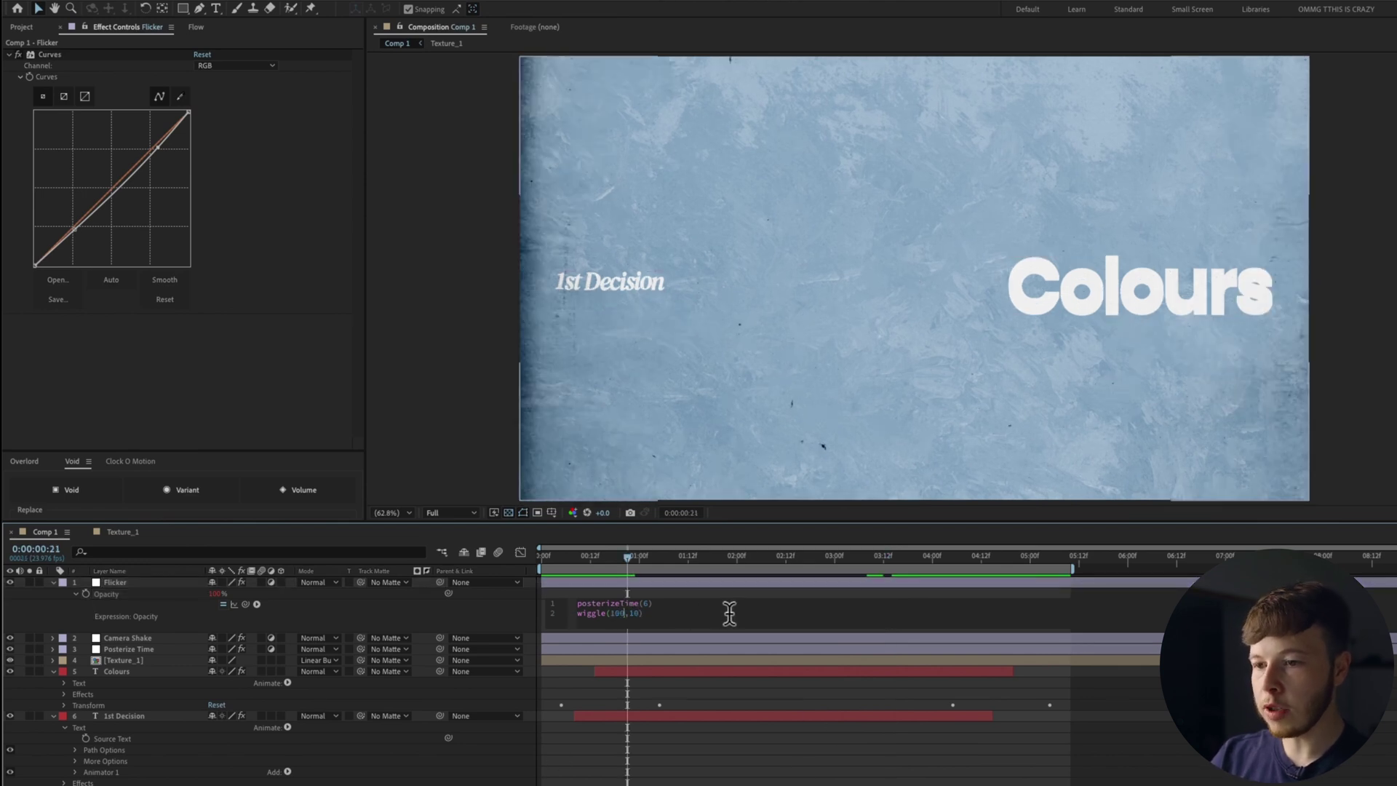
left_click(686, 591)
key("space")
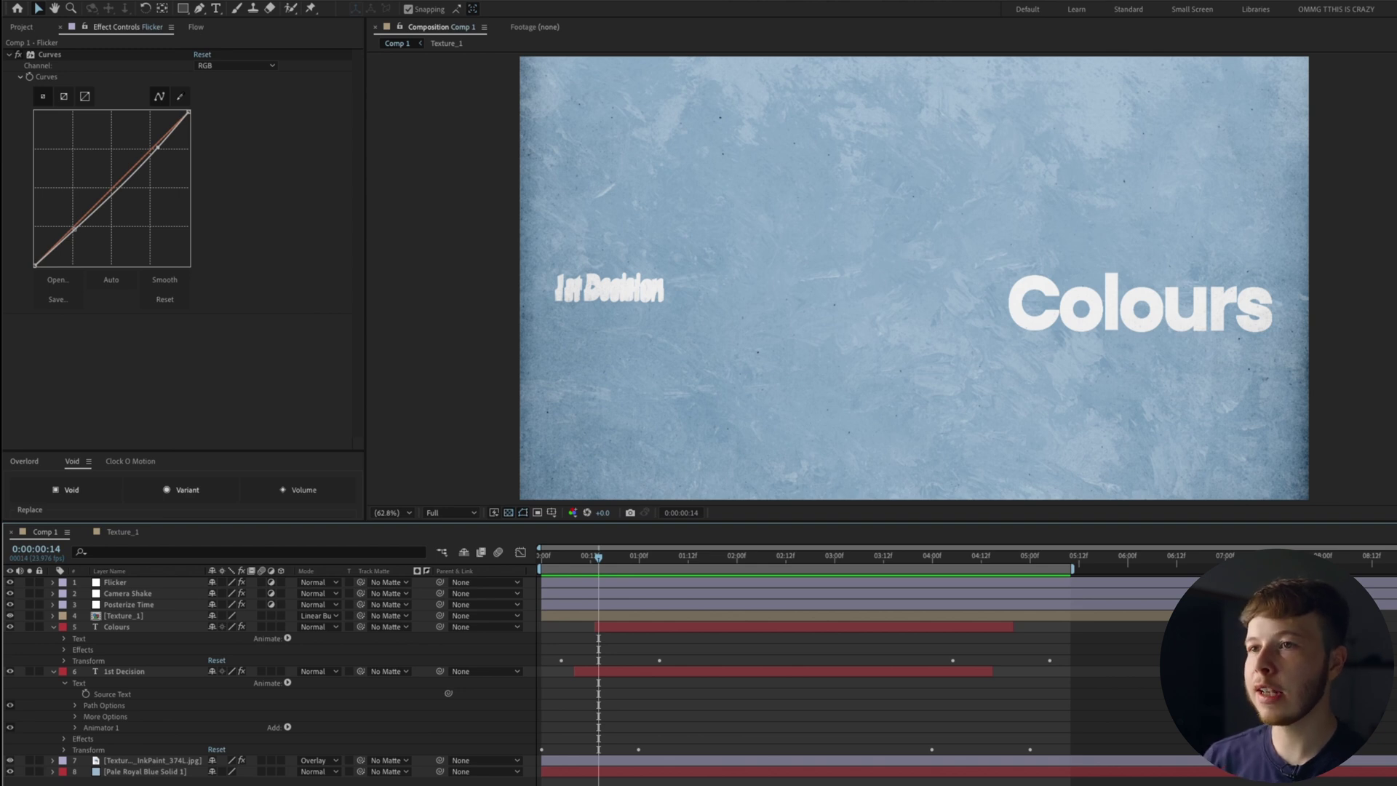
Create a new solid coloured neutral mid grey
key("ctrl+y")
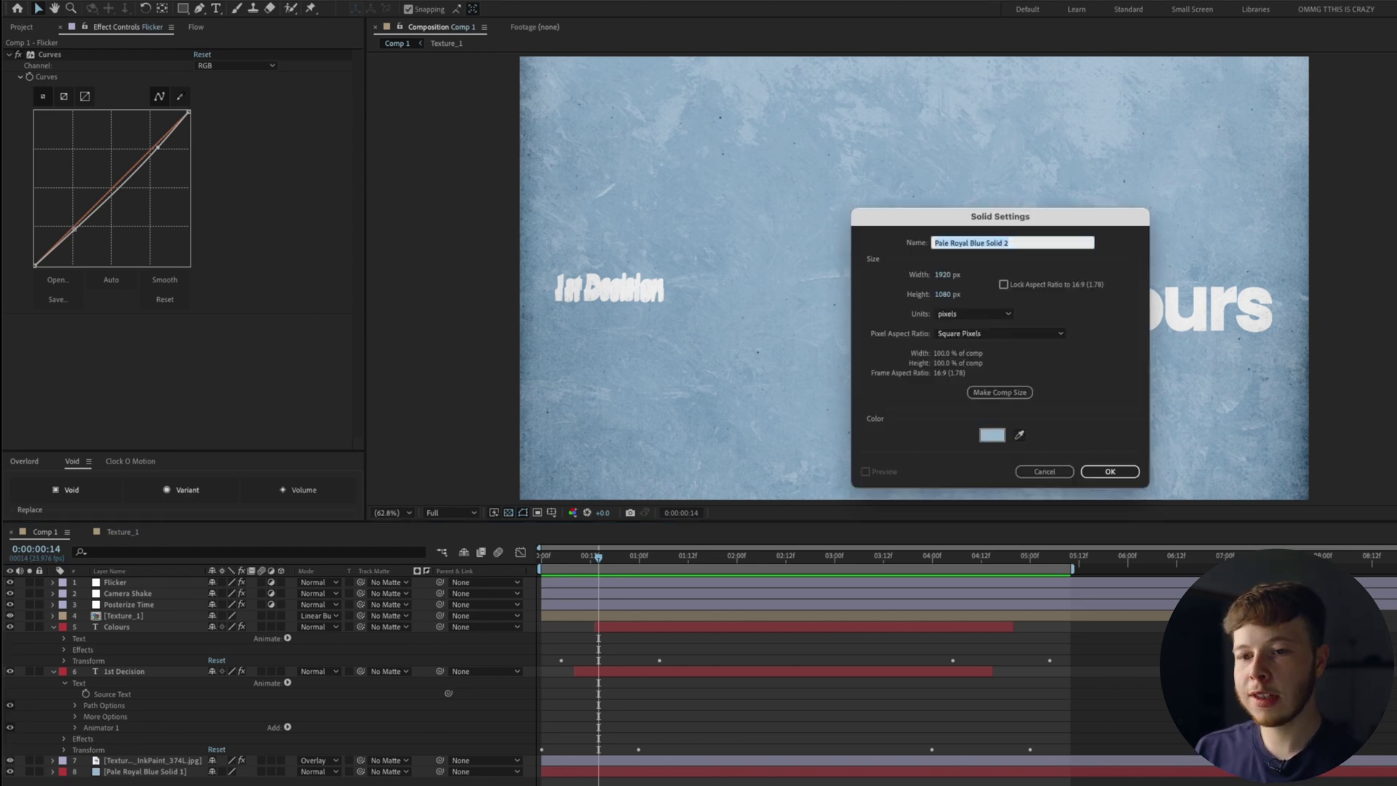
left_click(998, 435)
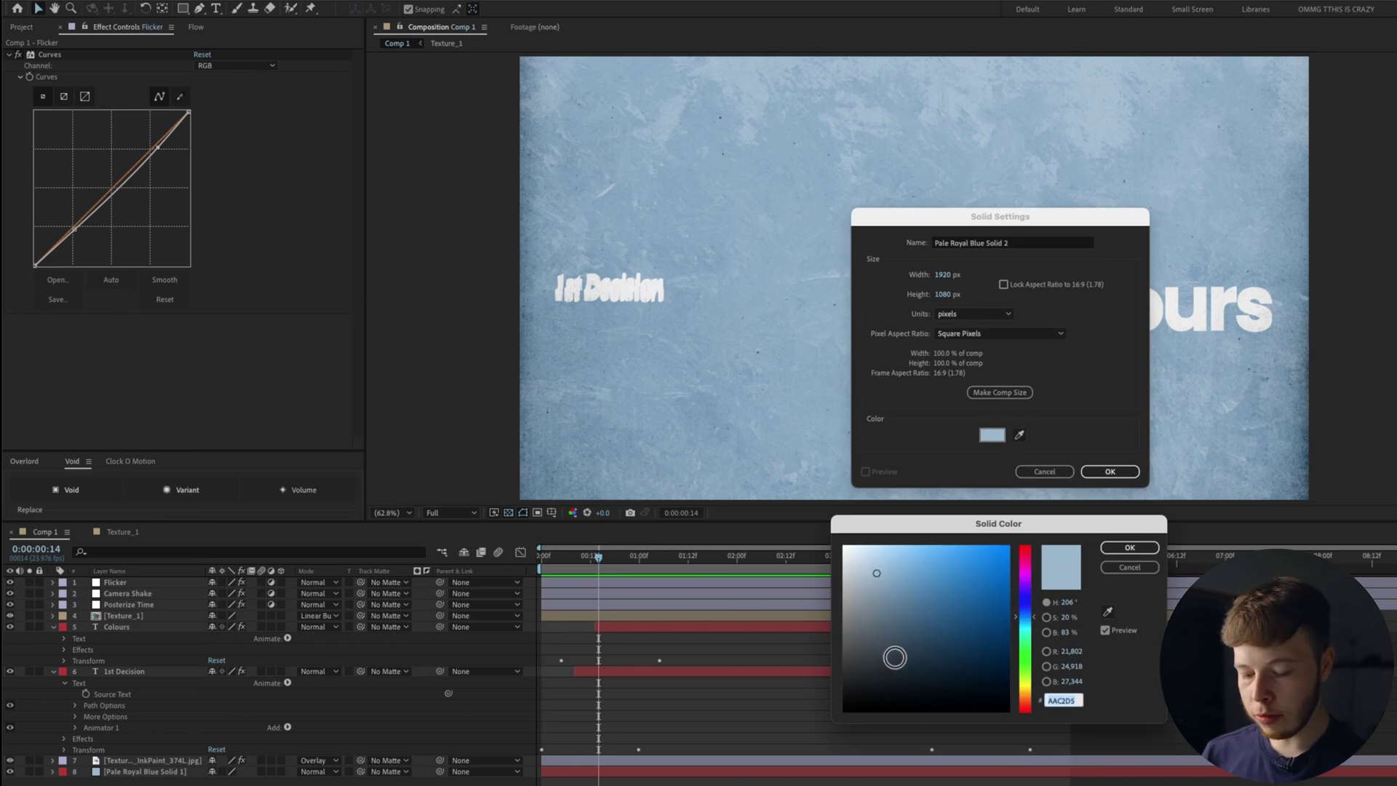
left_click_drag(895, 657, 797, 633)
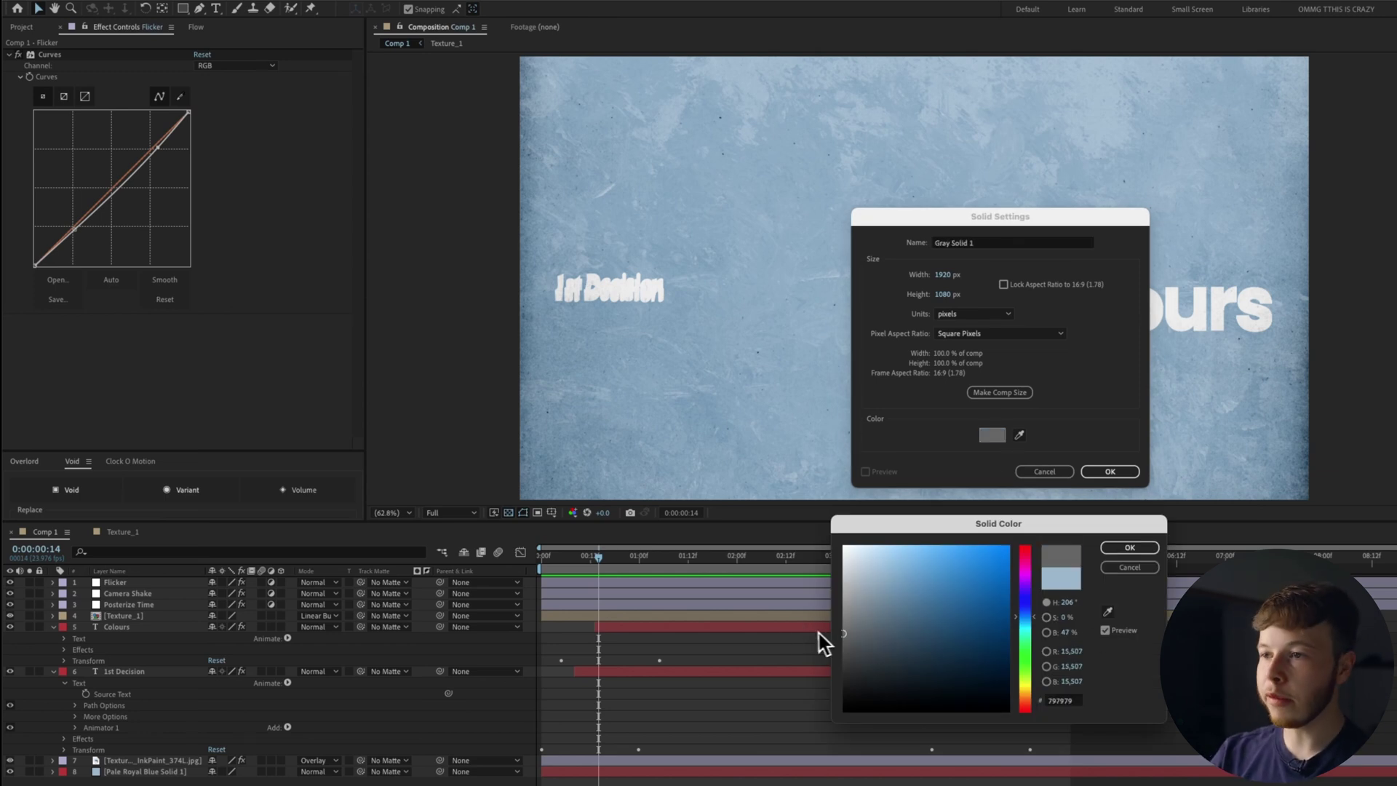
left_click(1066, 632)
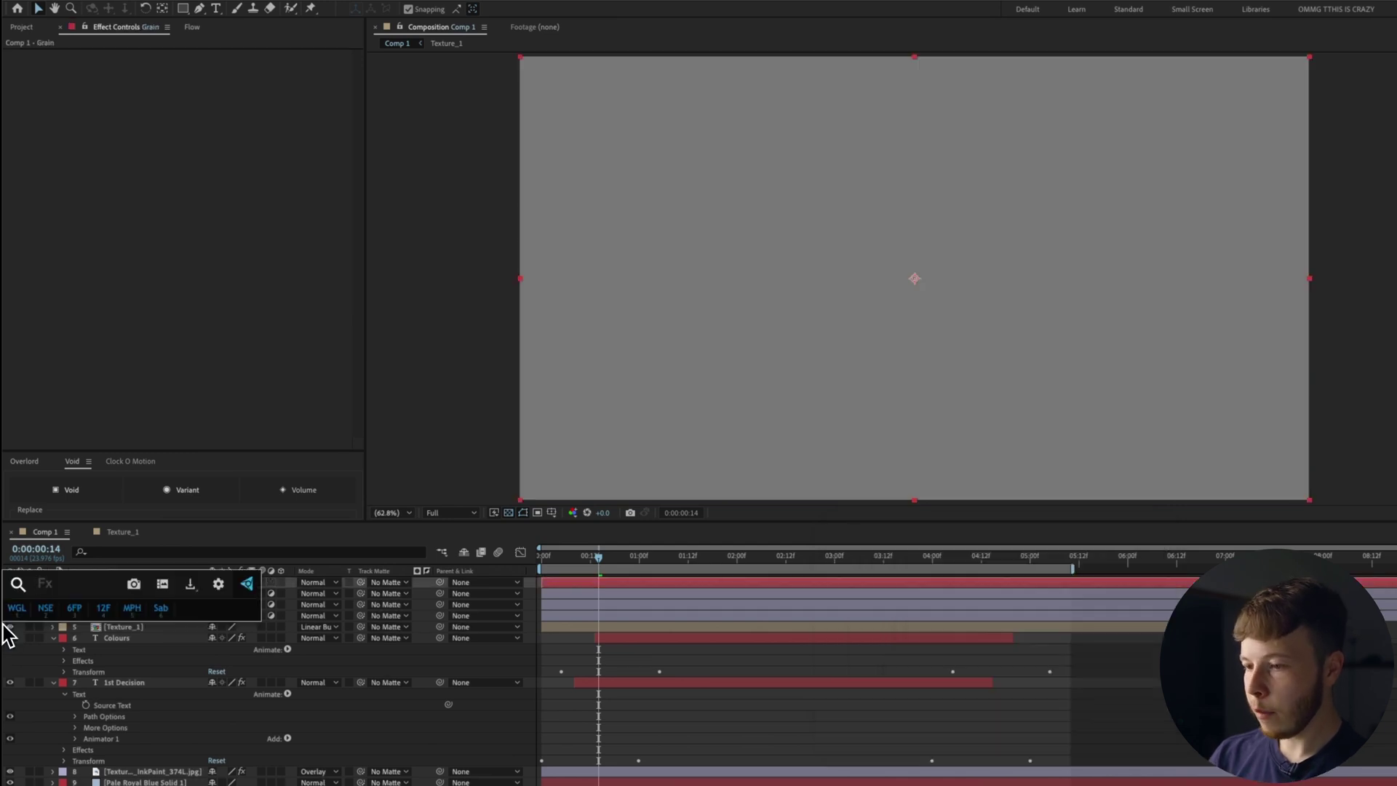
Apply Add Grain as Final Output with intensity 1.3, size 0.8 and animation speed 0.3
type("grain")
key("Return")
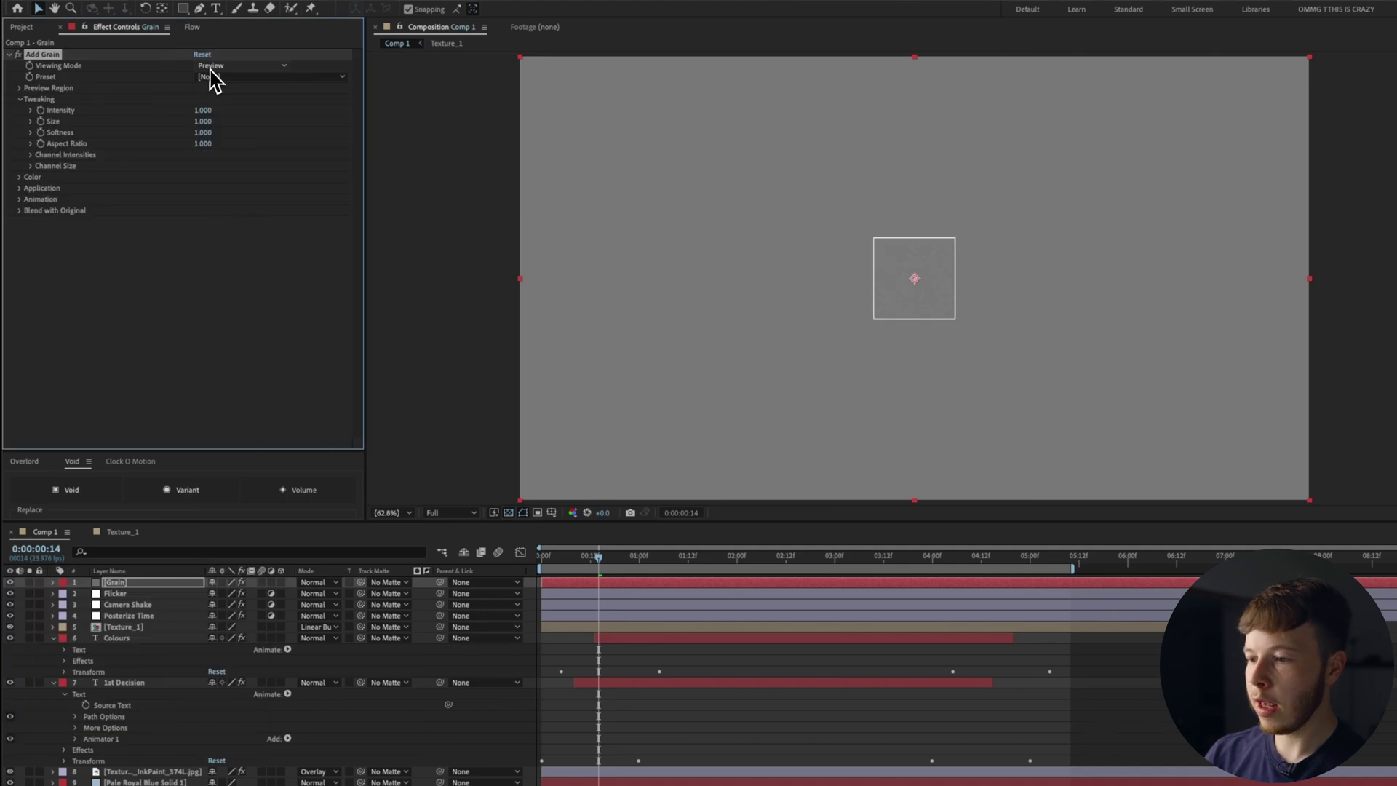
left_click(210, 69)
left_click(242, 113)
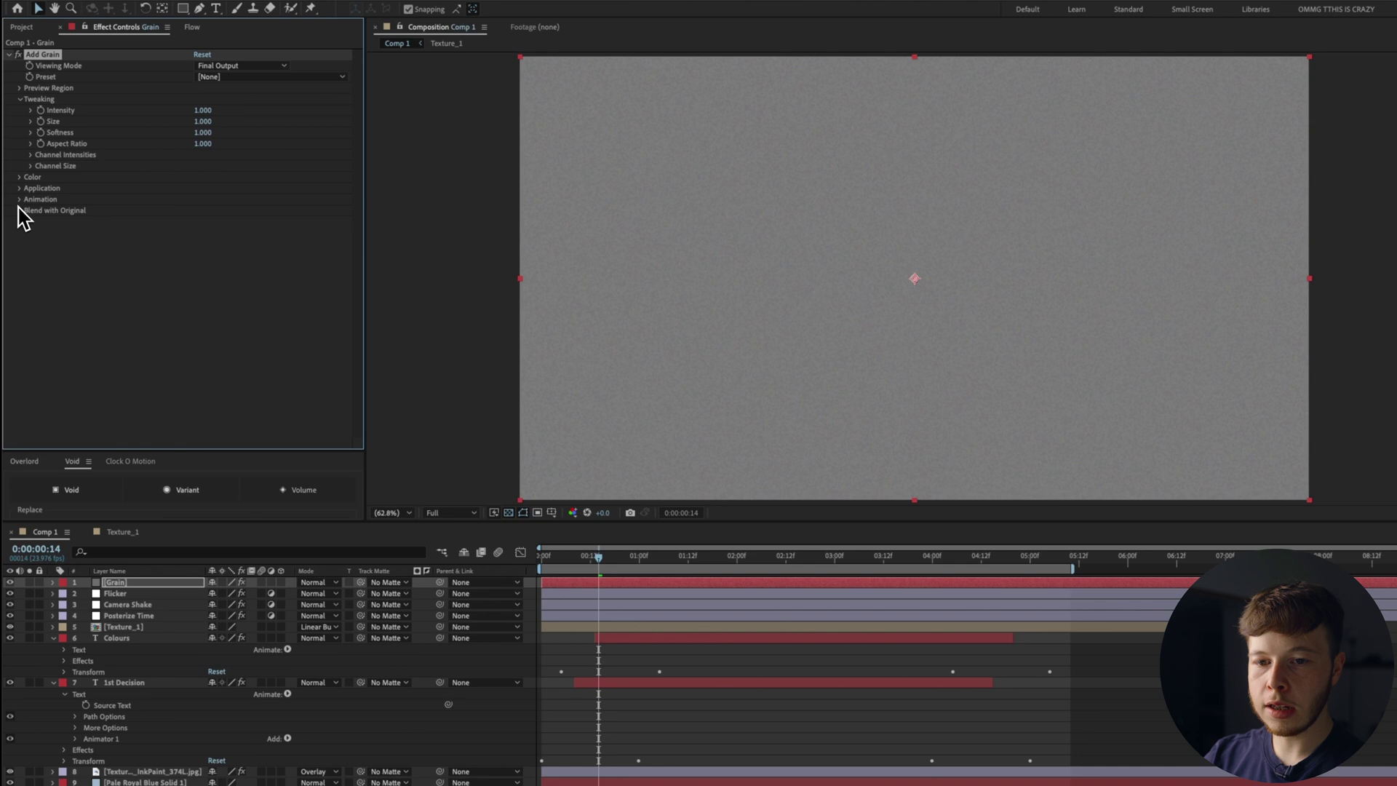
left_click(207, 110)
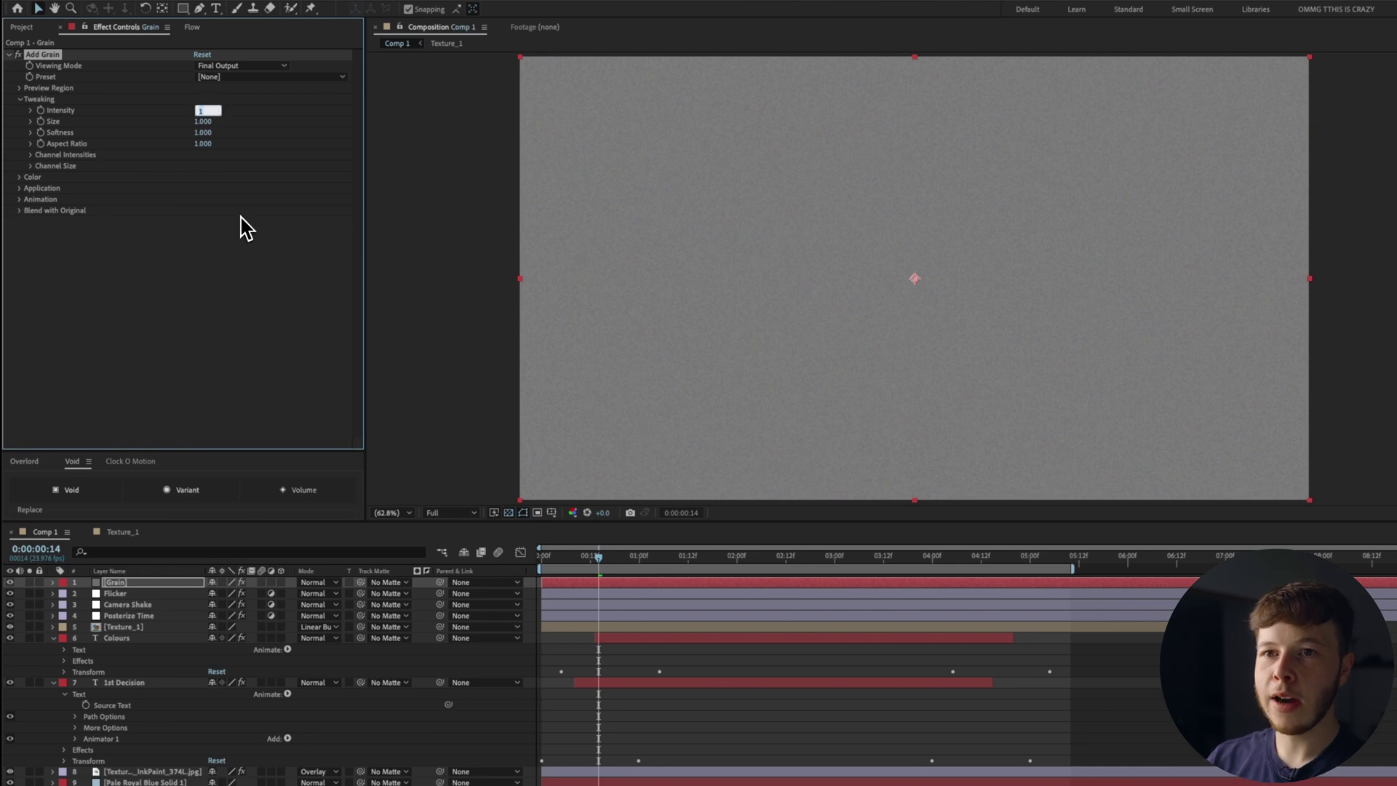
type("1.3")
left_click(208, 121)
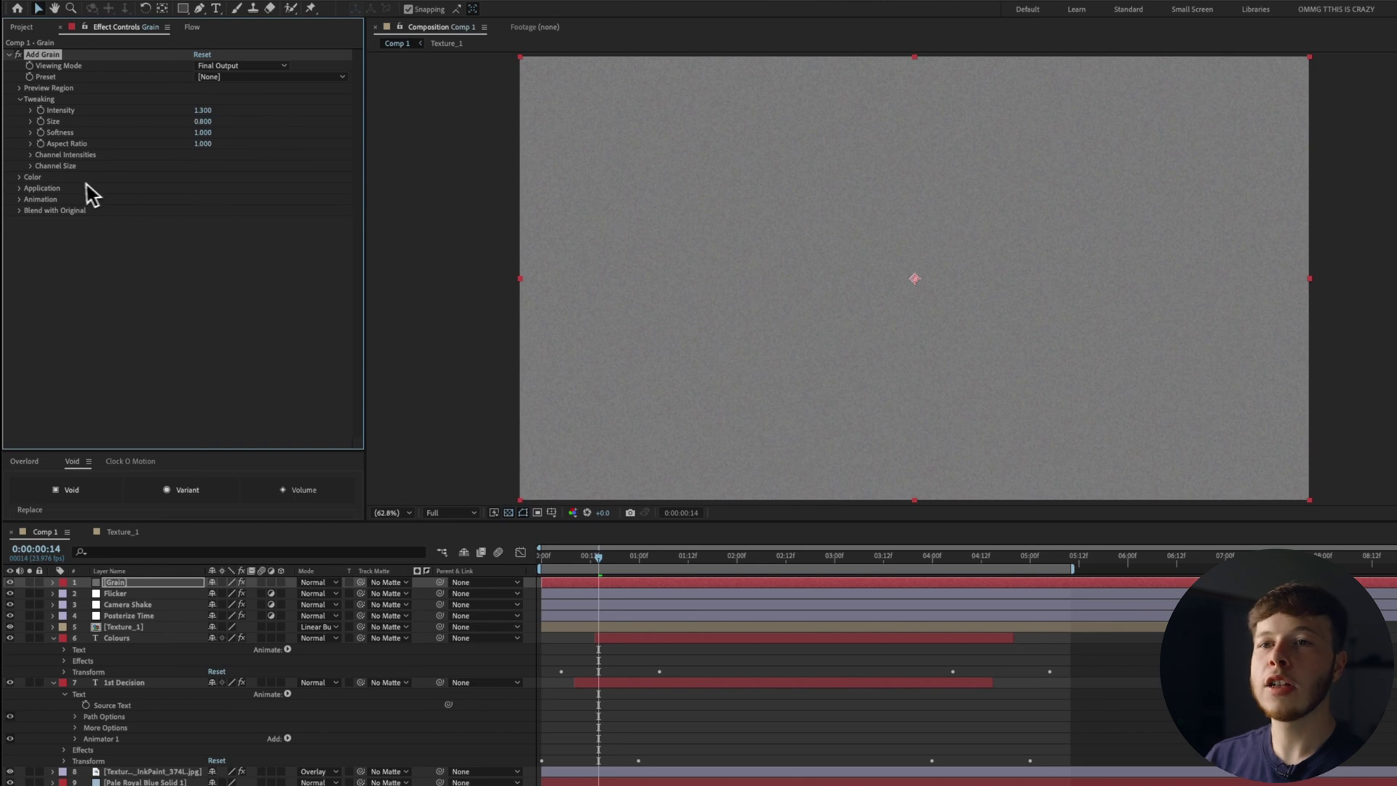
left_click(20, 200)
left_click(206, 211)
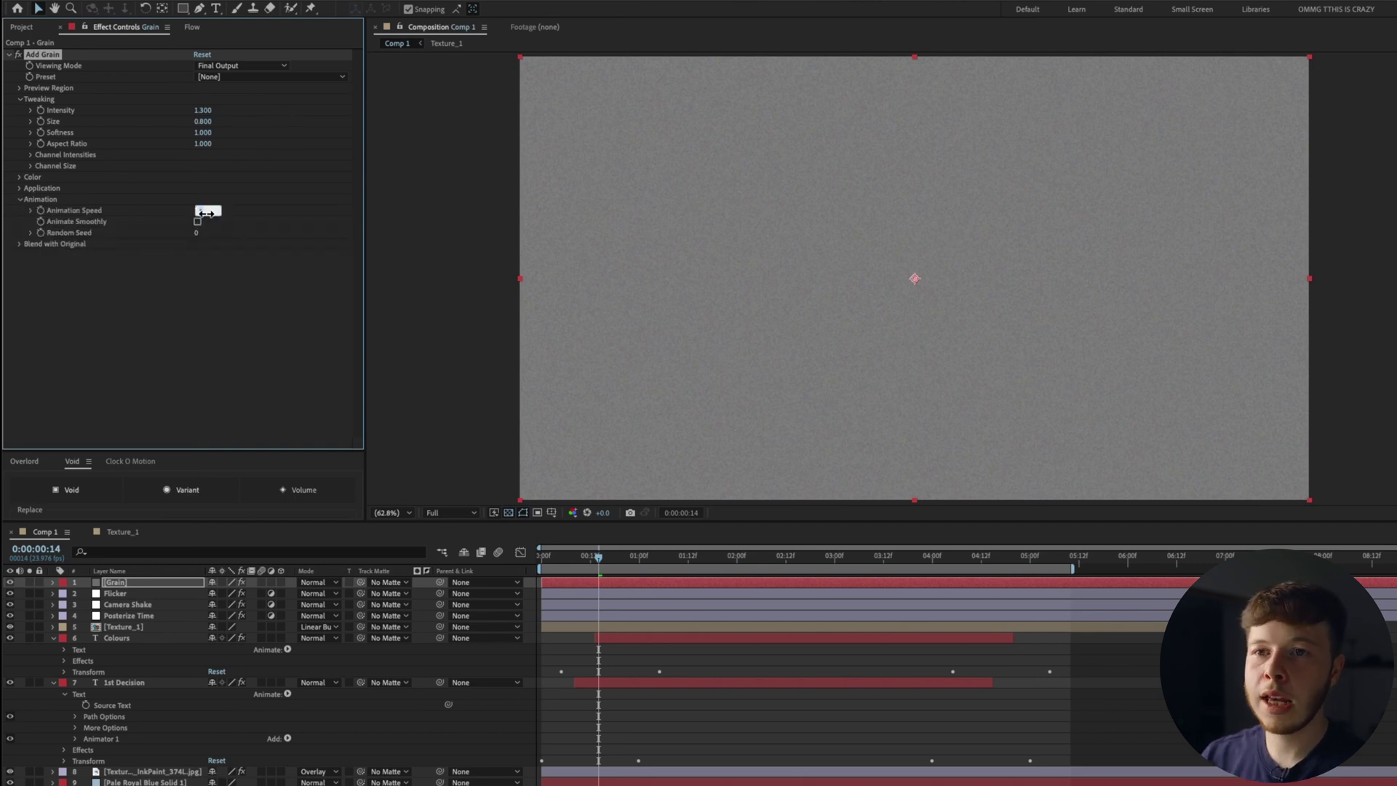
type("0.3")
key("Return")
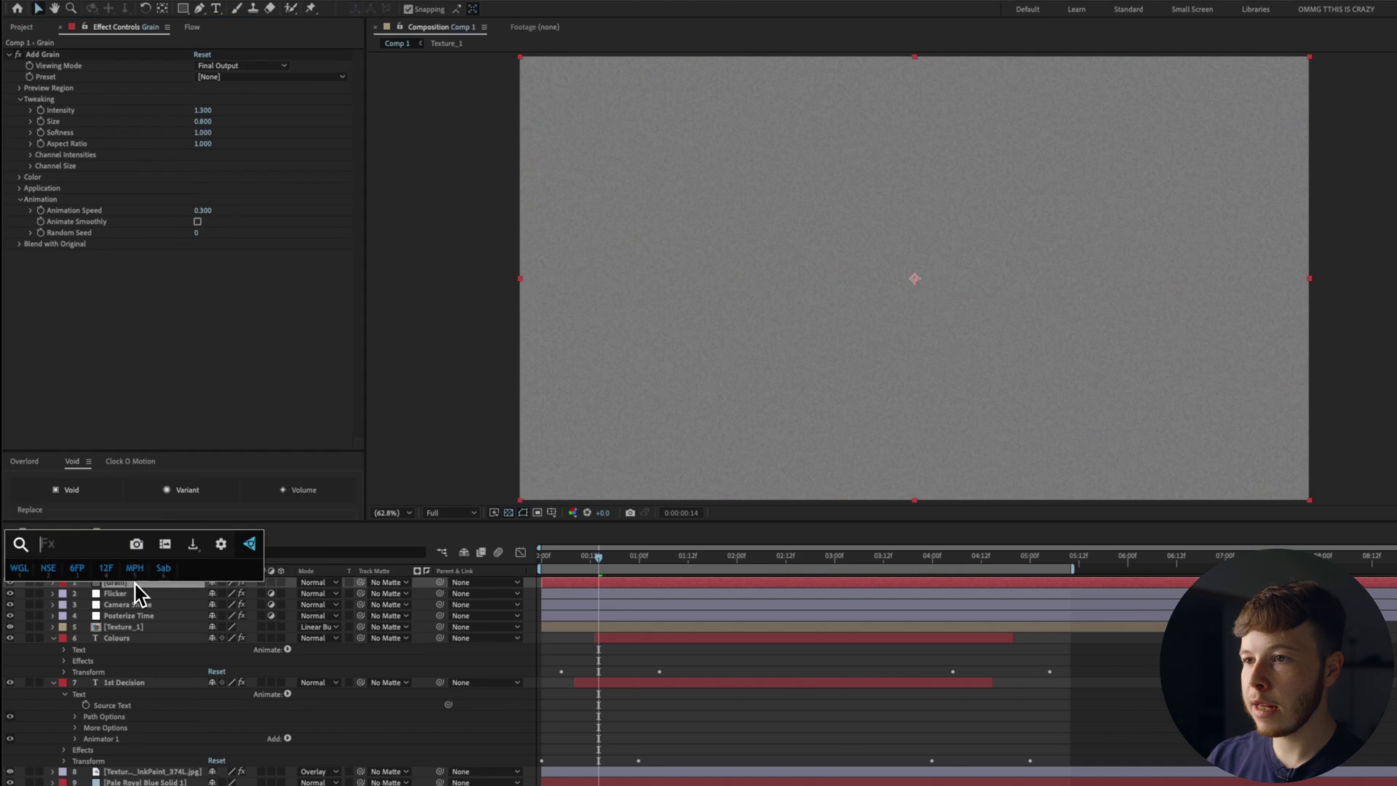
Add Hue/Saturation with Master Saturation at -100 to fully desaturate the grain
key("ctrl+space")
type("hue")
key("Return")
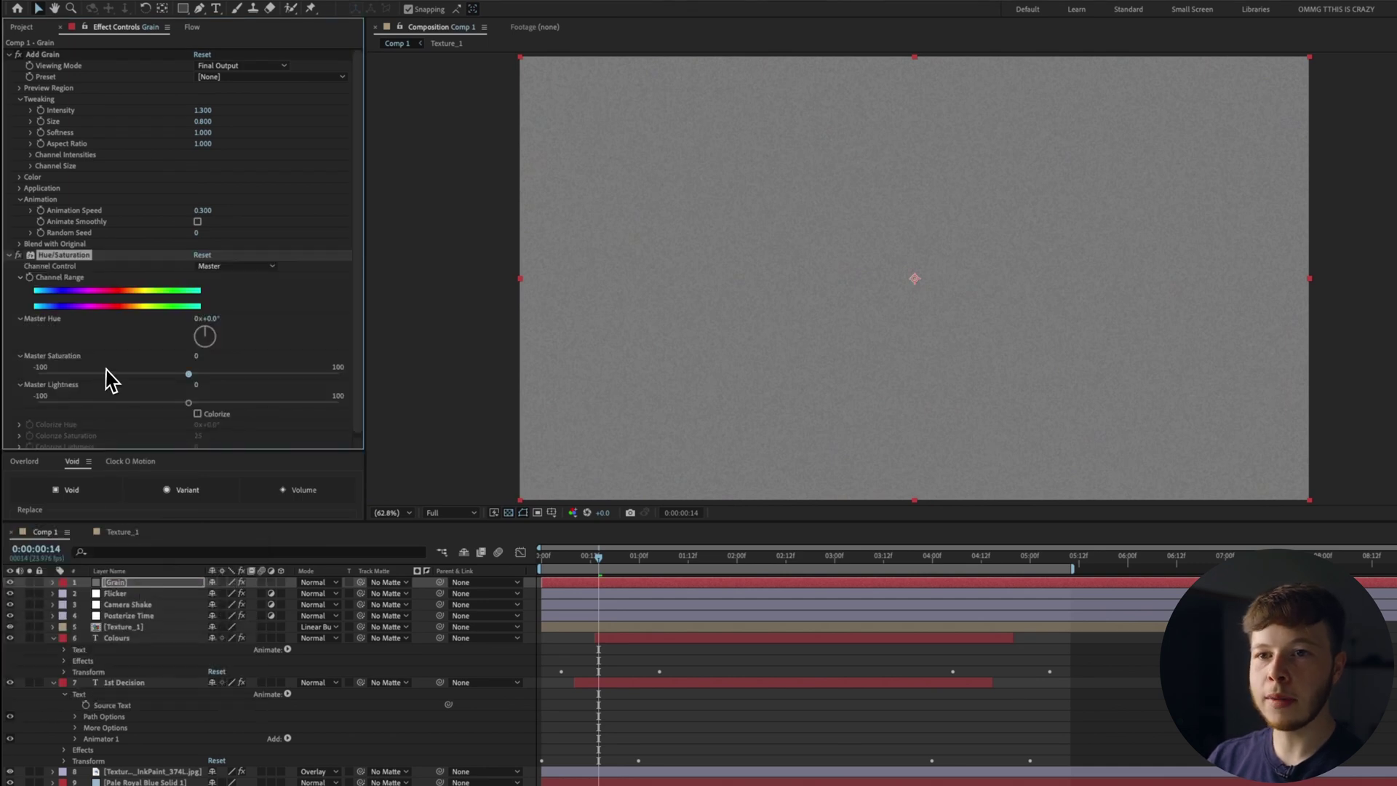
left_click_drag(105, 372, 4, 393)
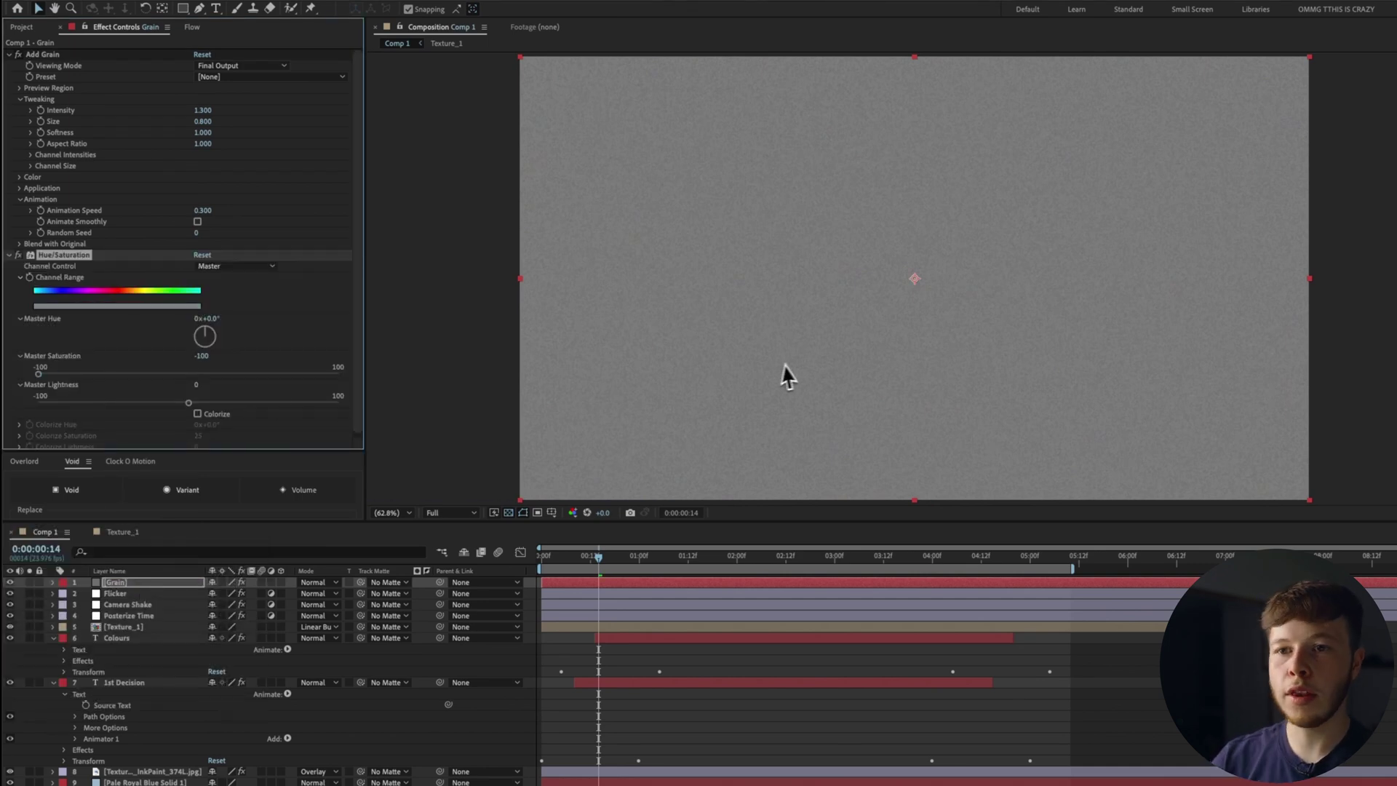
Precompose the grain layer into Grain Comp 1, moving all attributes into it
key("ctrl+shift+c")
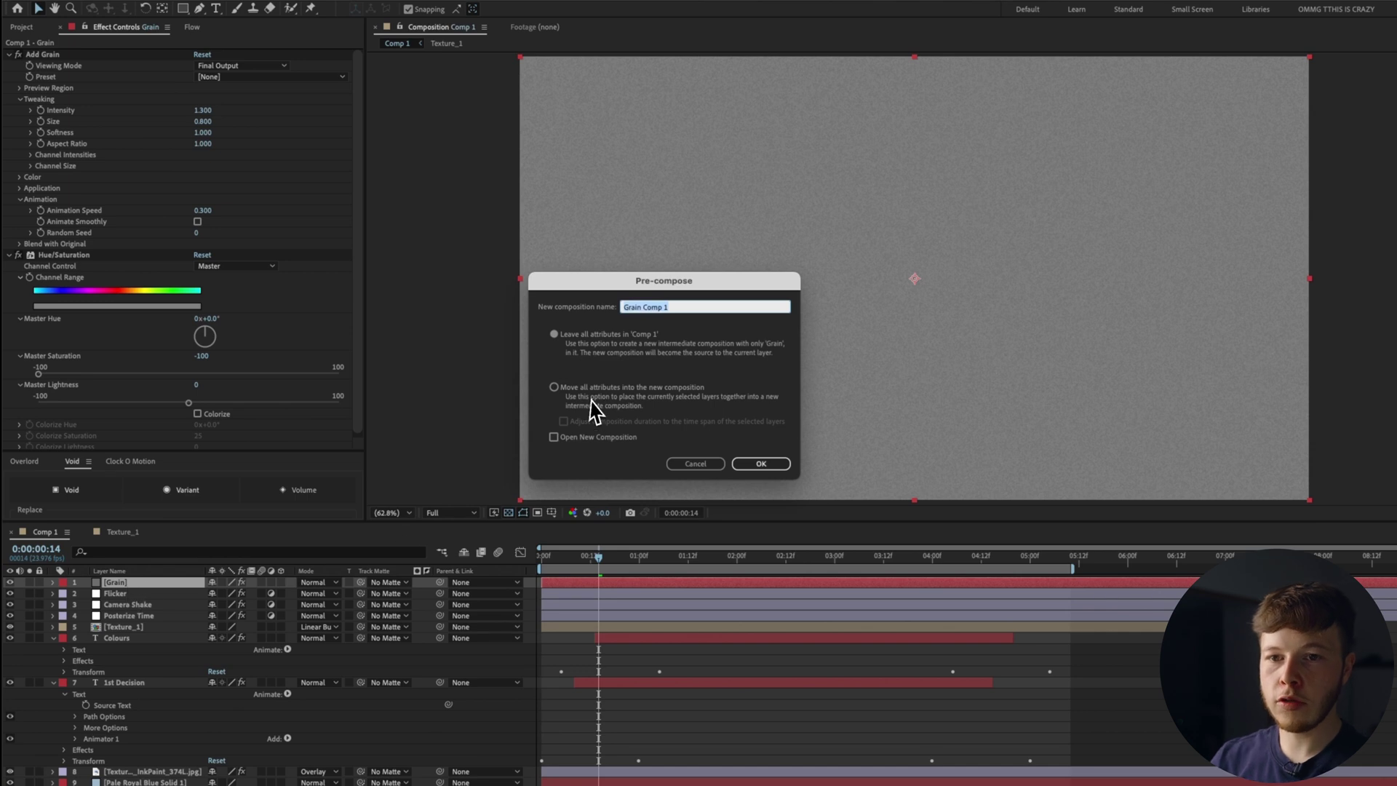
left_click(554, 387)
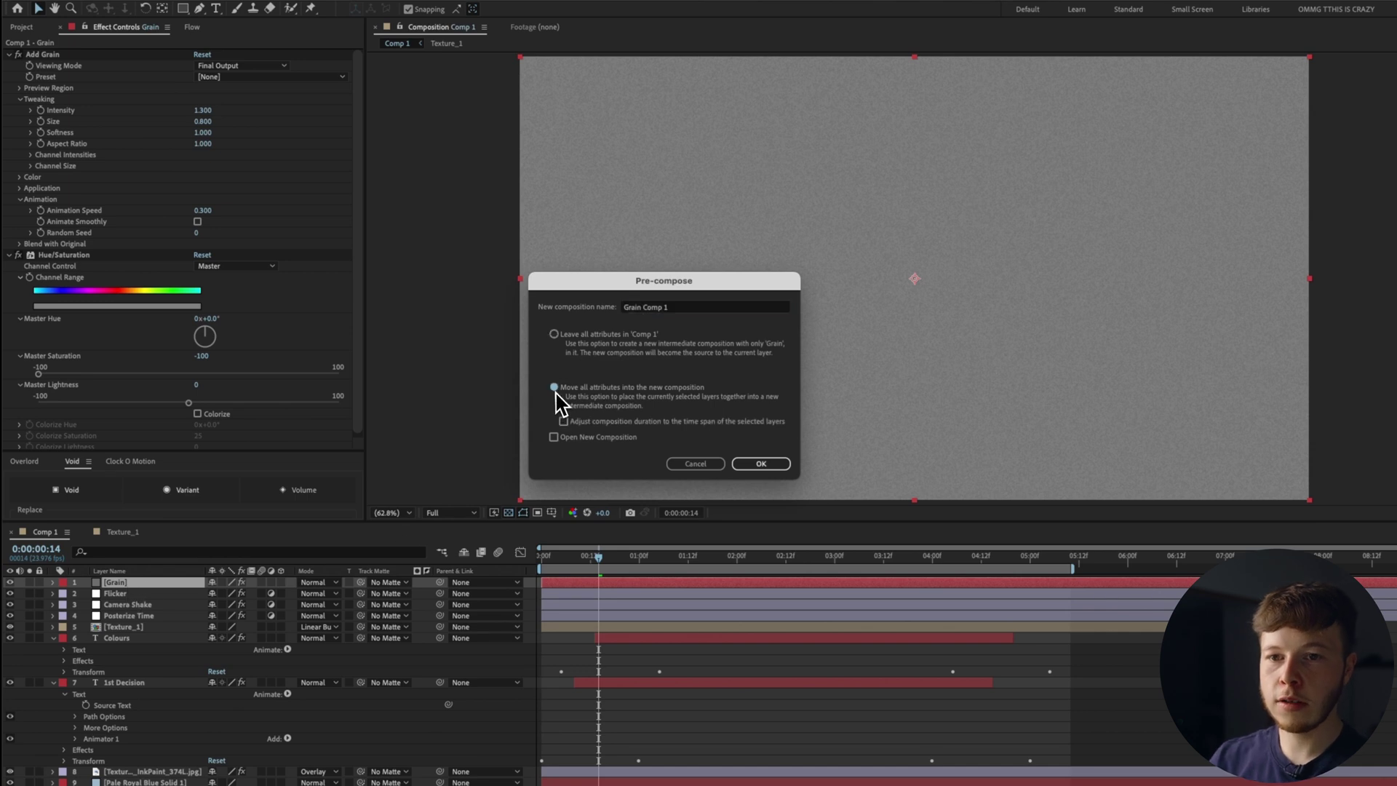
left_click(757, 464)
Compare Linear Light, Soft Light and Overlay blending for the grain, settling on Linear Light
left_click(320, 582)
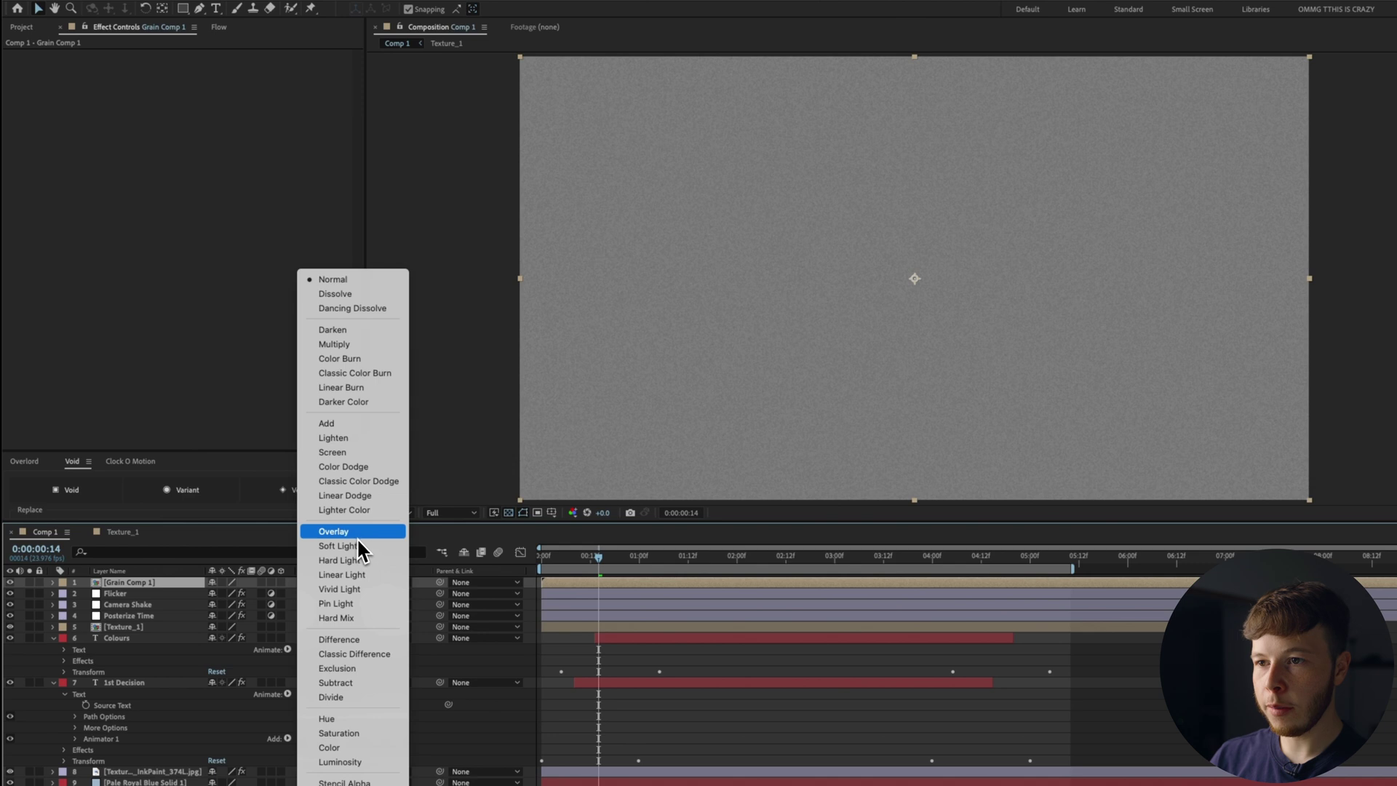
left_click(354, 574)
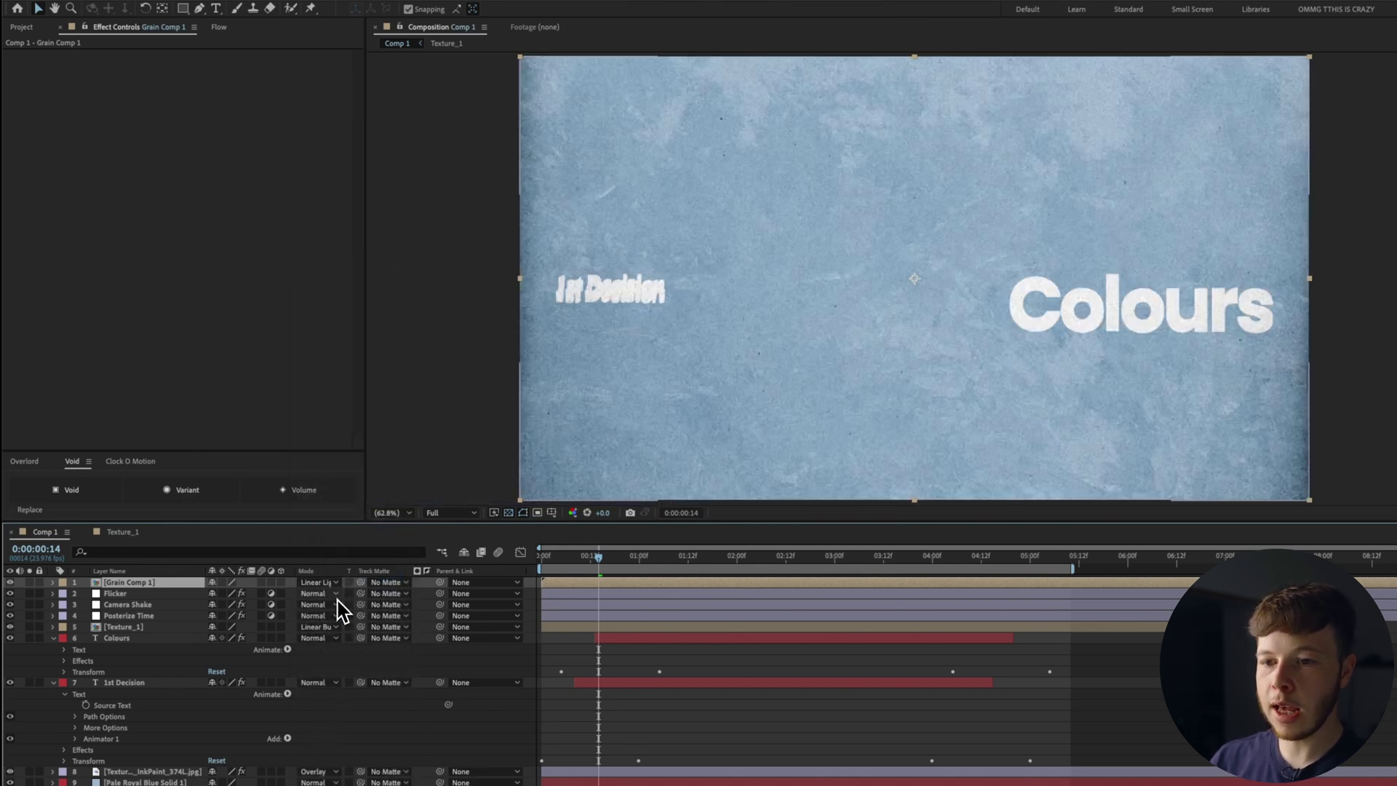
left_click(319, 582)
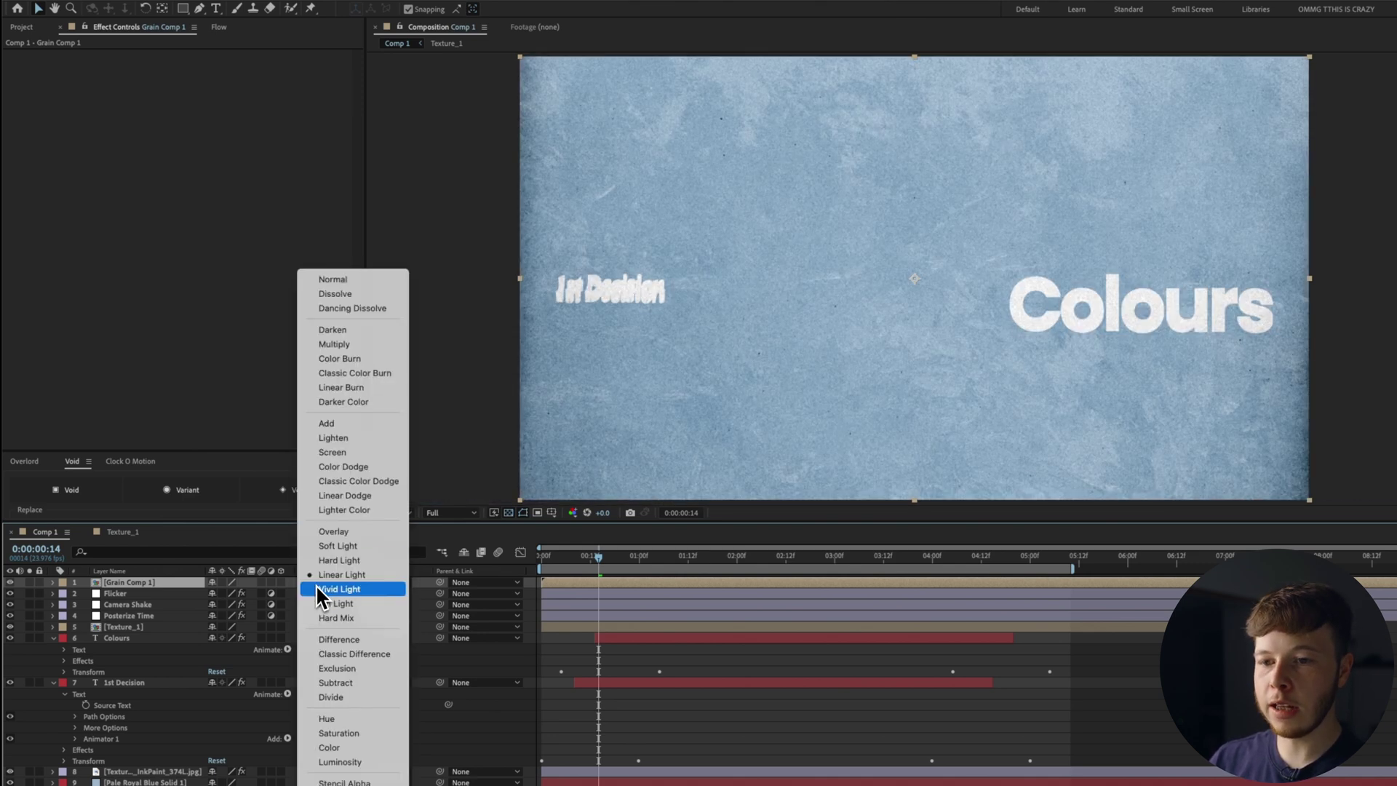
left_click(329, 545)
left_click(318, 584)
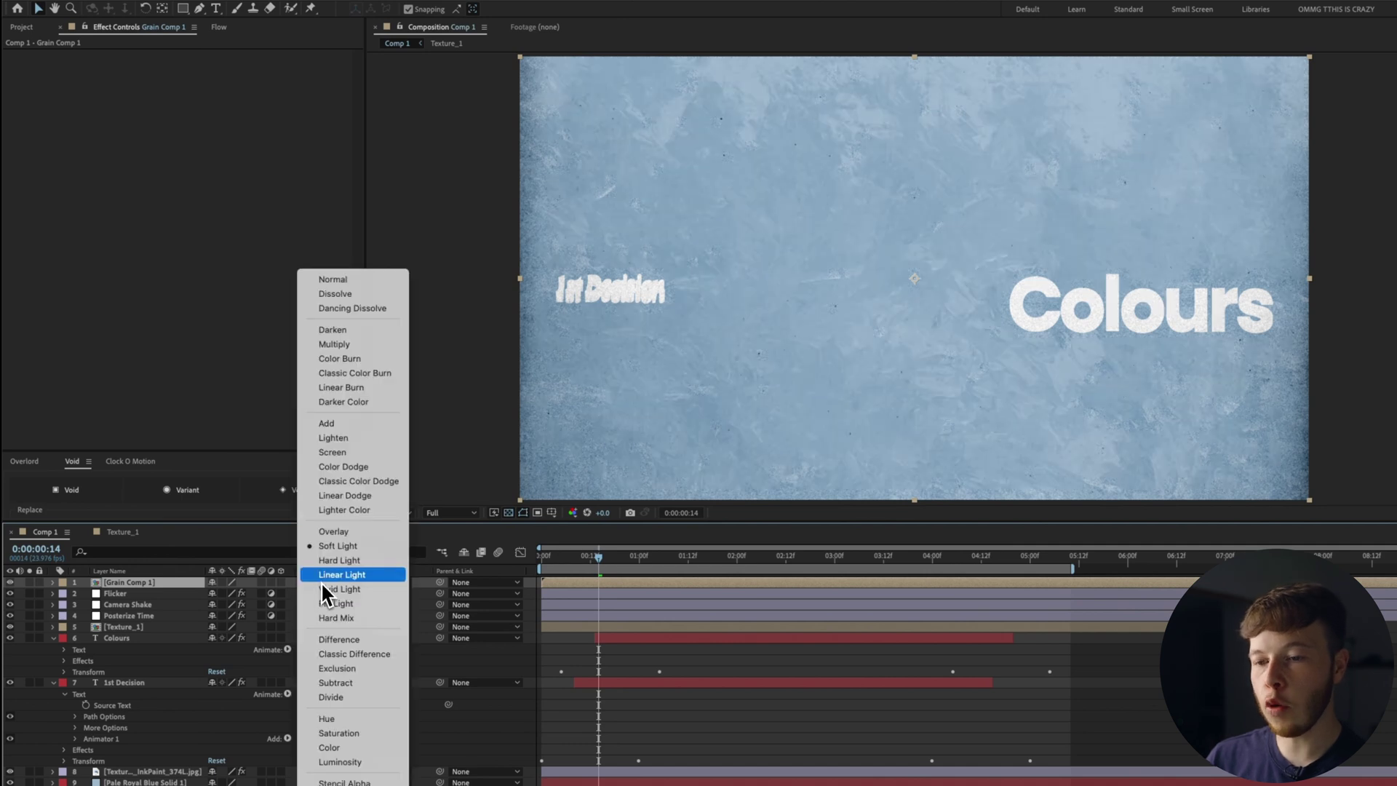
left_click(335, 538)
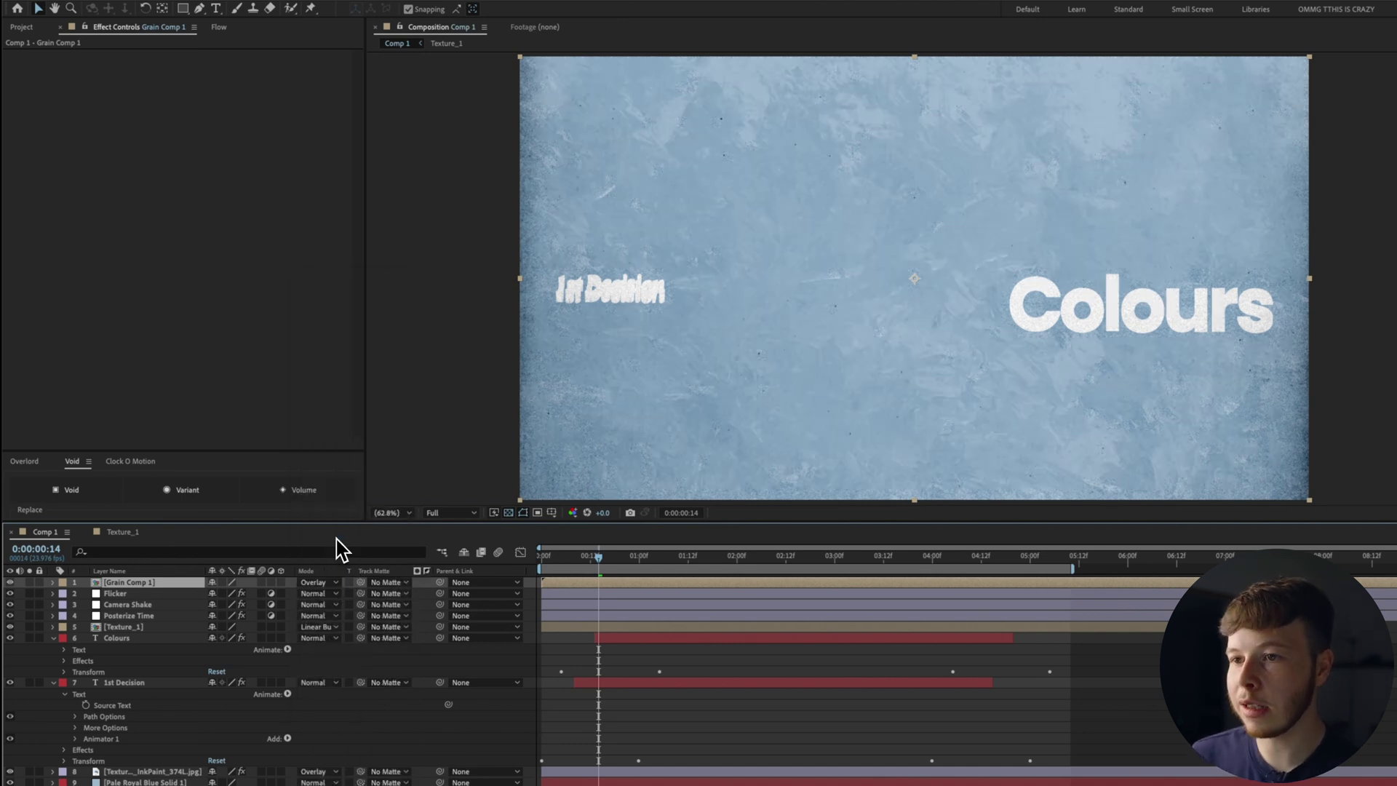
key("slash")
key("period")
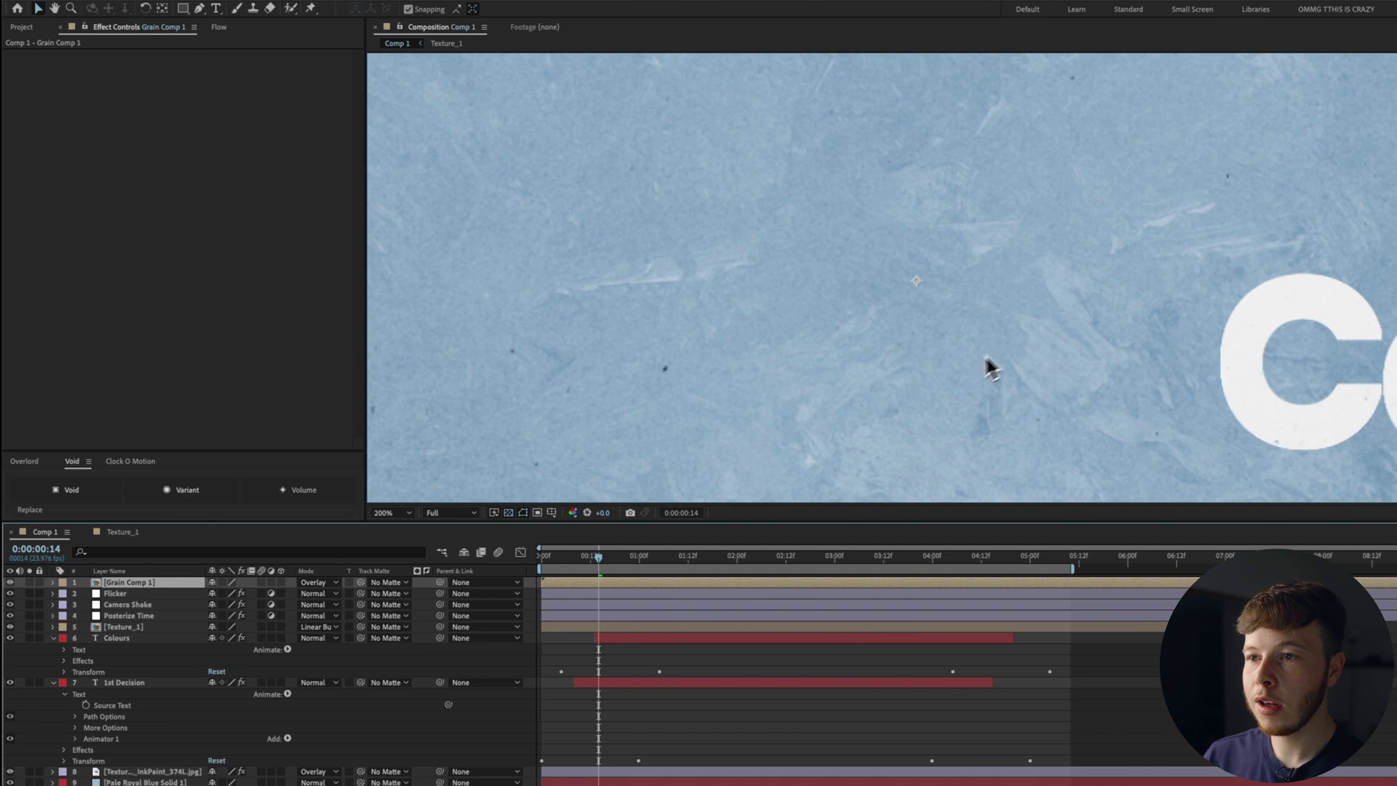
left_click(318, 583)
left_click(342, 574)
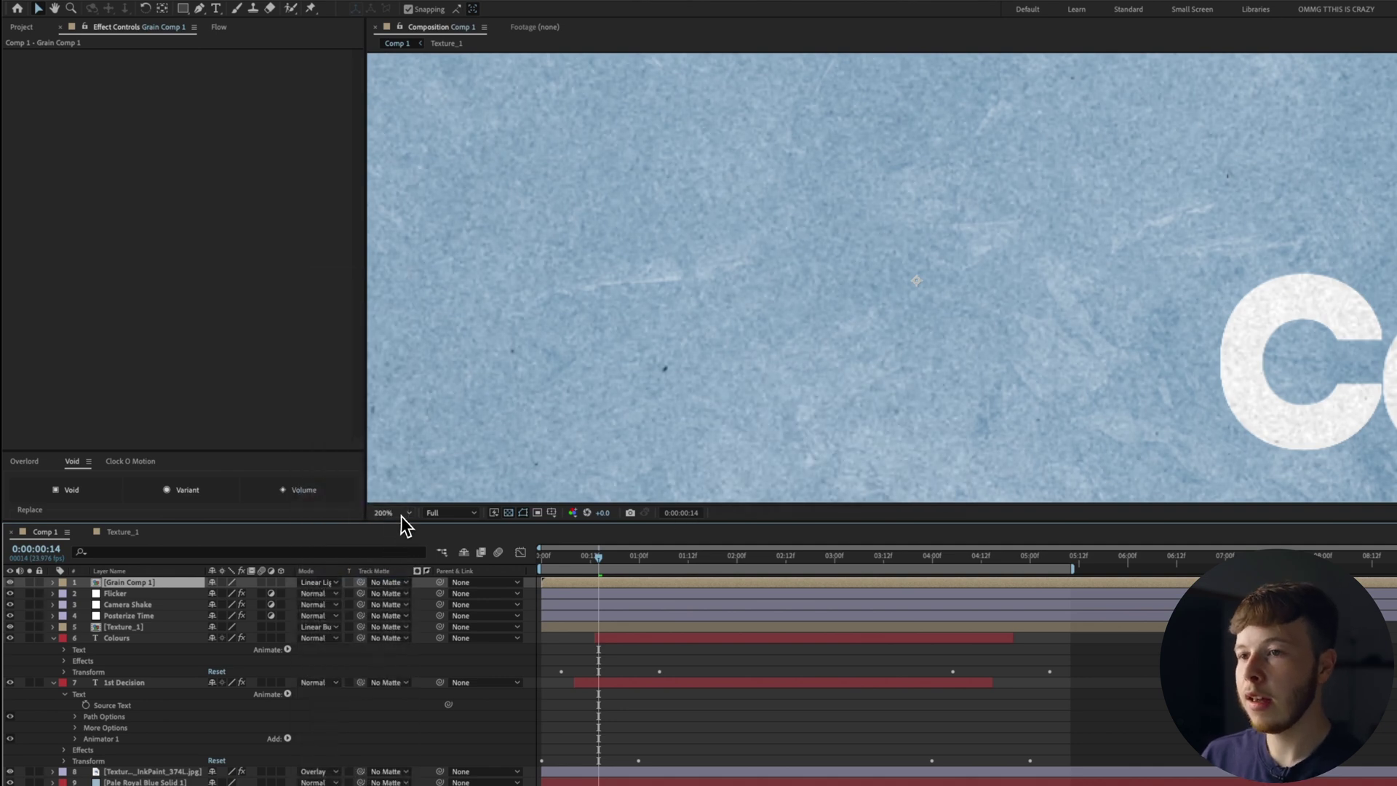
left_click(392, 513)
left_click(389, 535)
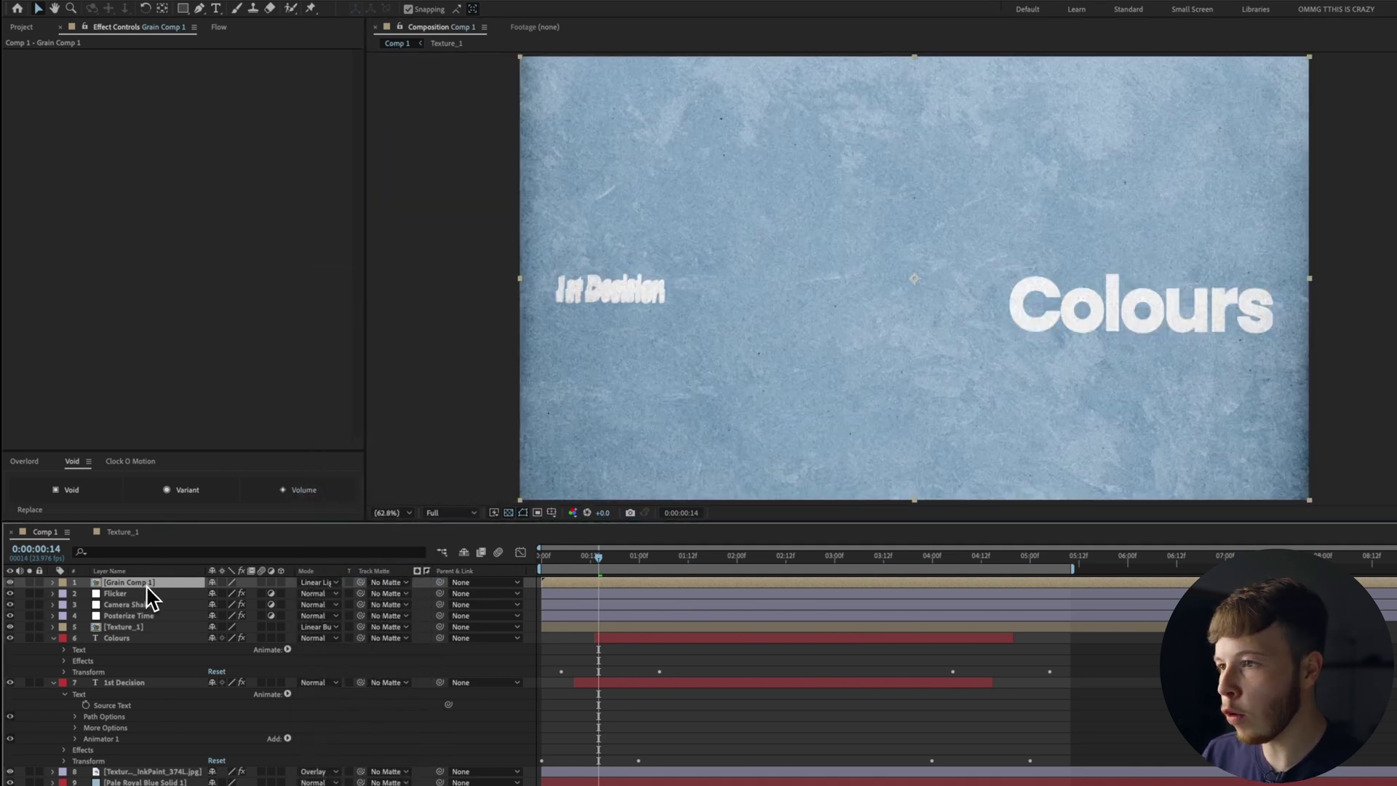
Set the Grain Comp 1 layer's opacity to 60%
key("t")
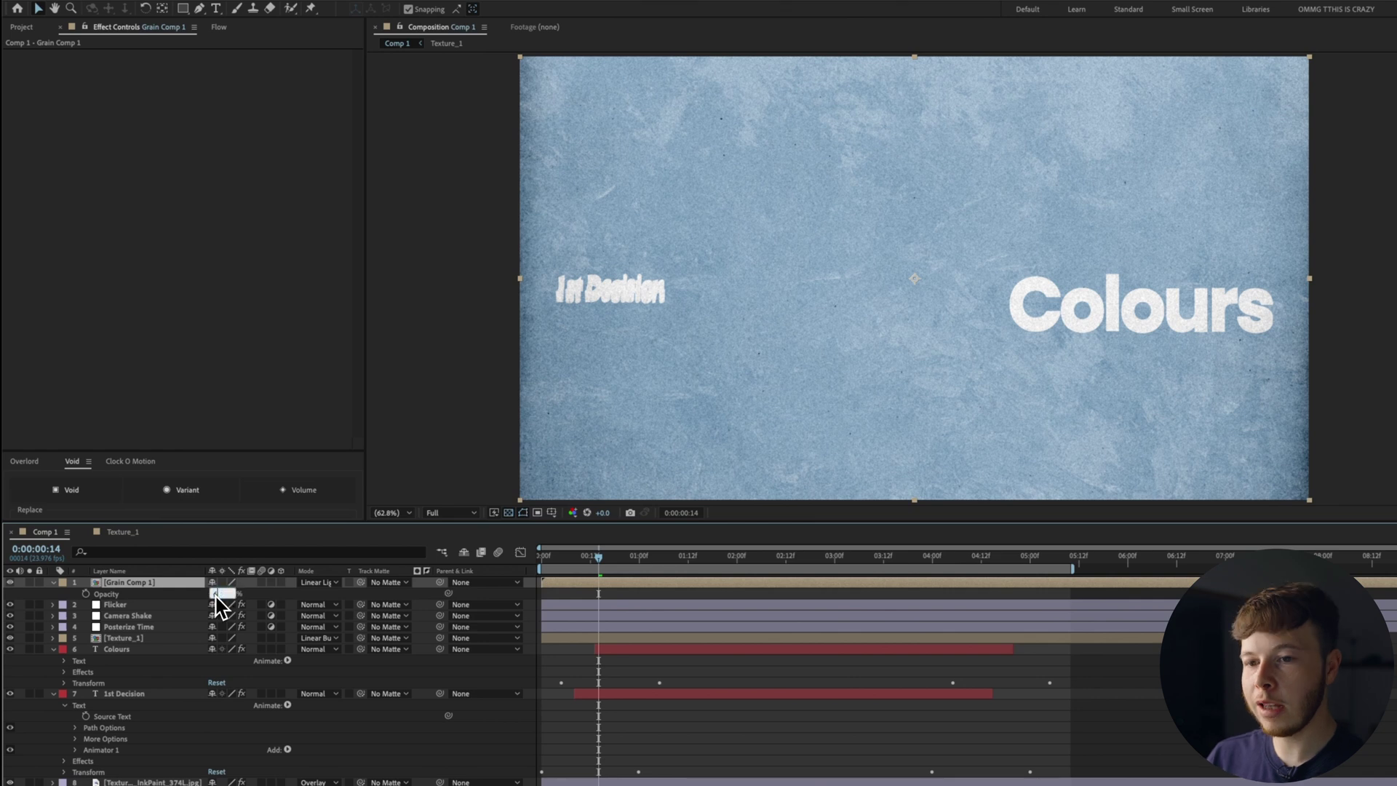
type("60")
key("Return")
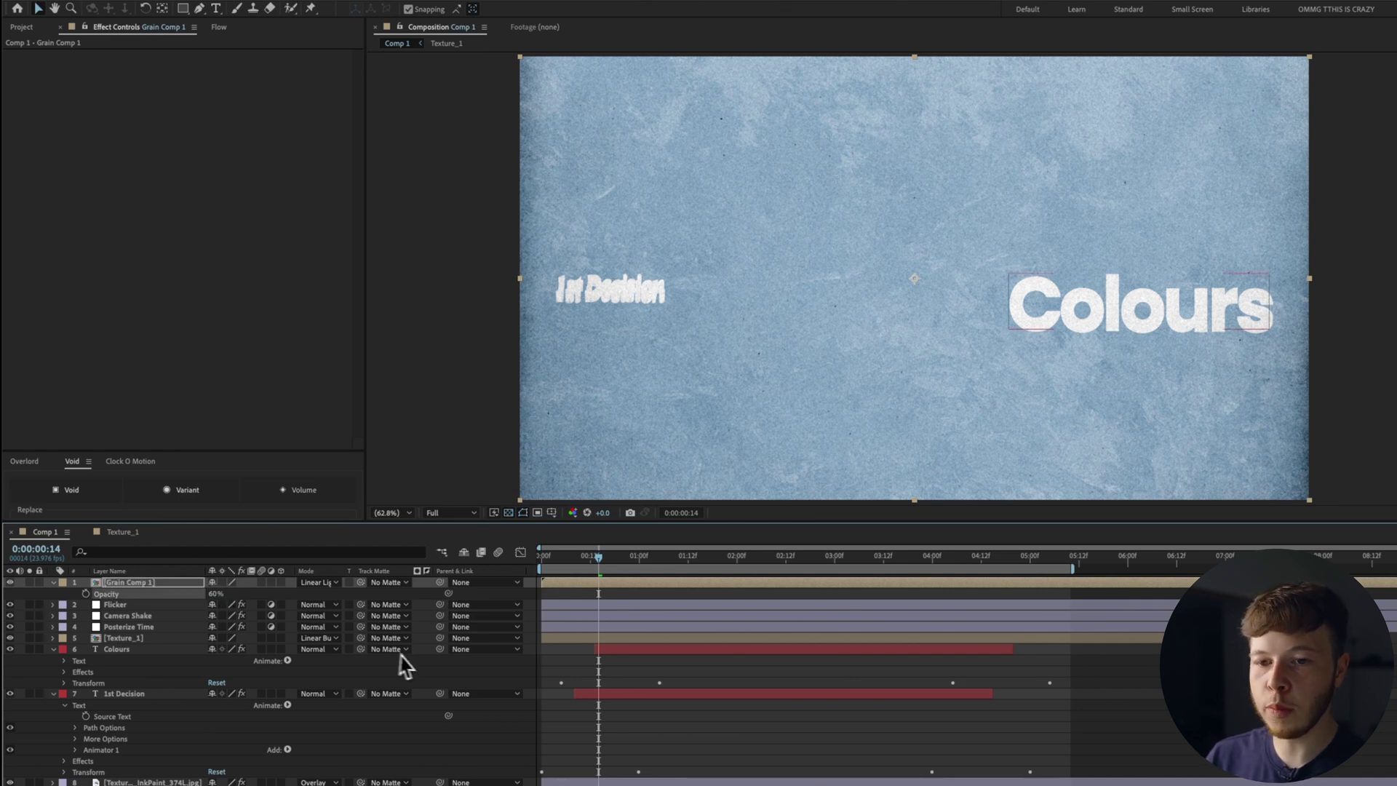